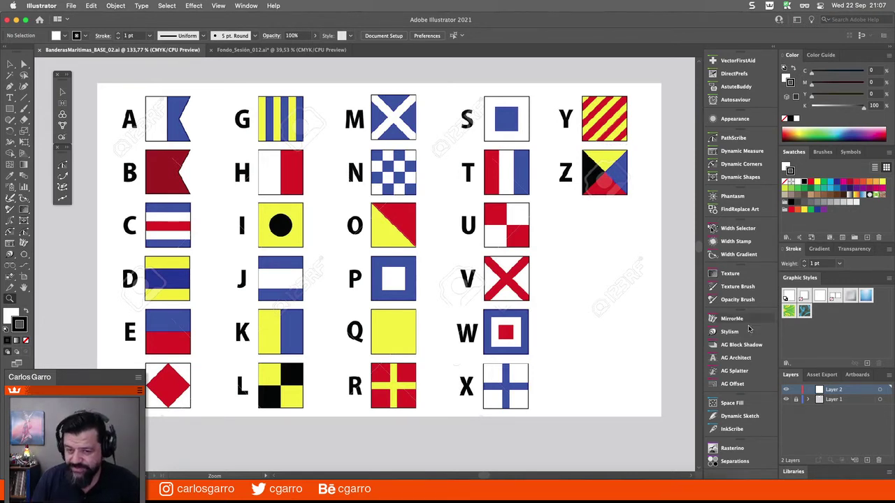
# Open the finished maritime flags Illustrator file from the Assets para Sesión 012 folder
pyautogui.click(71, 8)
pyautogui.moveTo(84, 51)
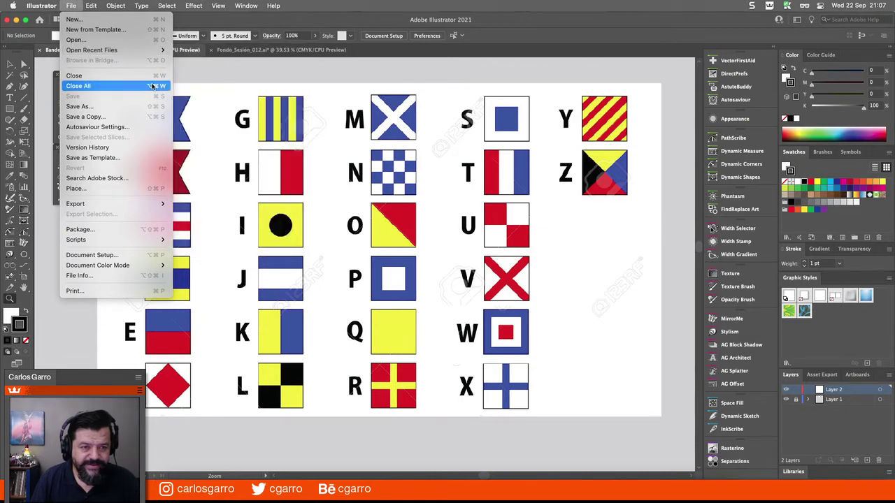
pyautogui.click(115, 42)
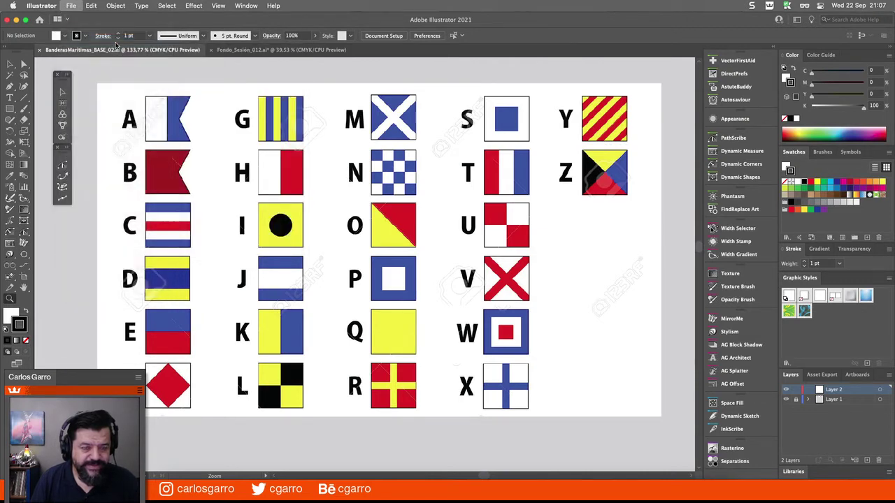
pyautogui.click(384, 106)
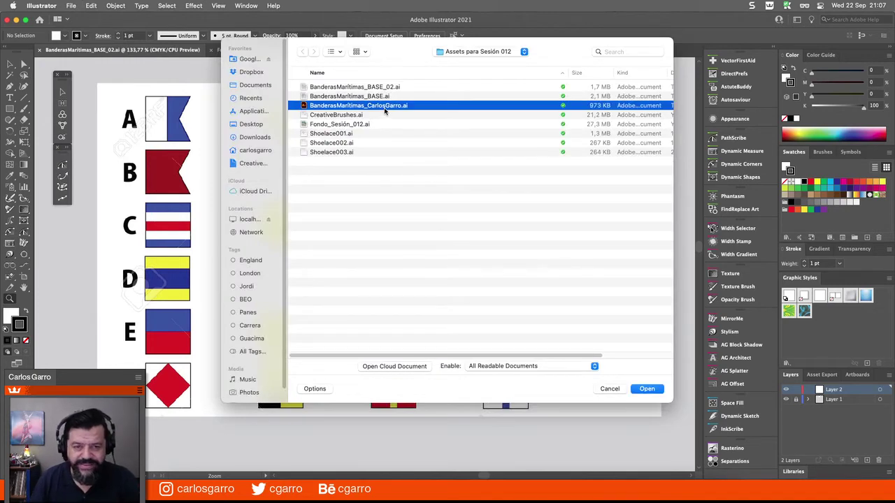
pyautogui.click(647, 388)
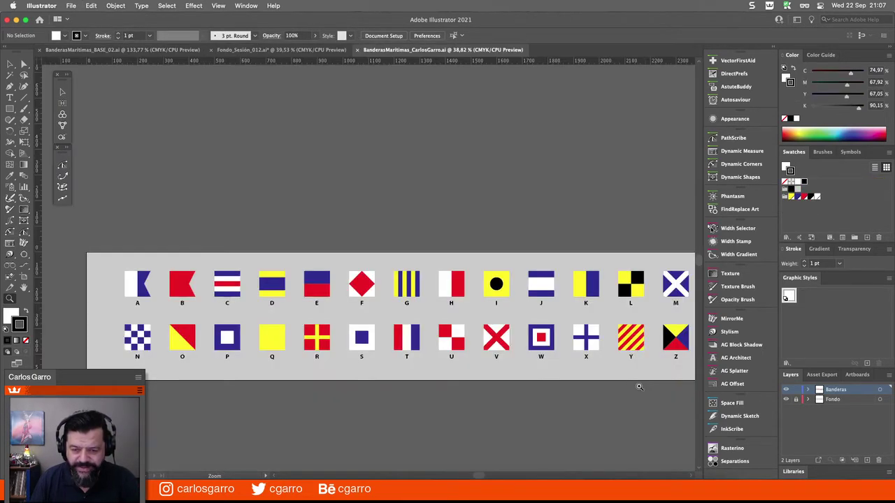
# Examine the finished alphabet flags from A to Z in both rows, including their outlines and close-up shapes
pyautogui.moveTo(601, 316); pyautogui.dragTo(565, 319)
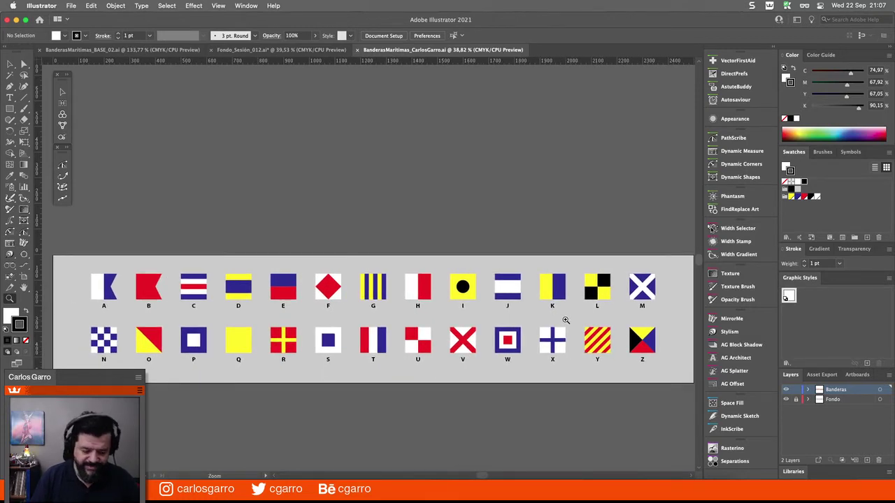
pyautogui.press('super+y')
pyautogui.press('super+y')
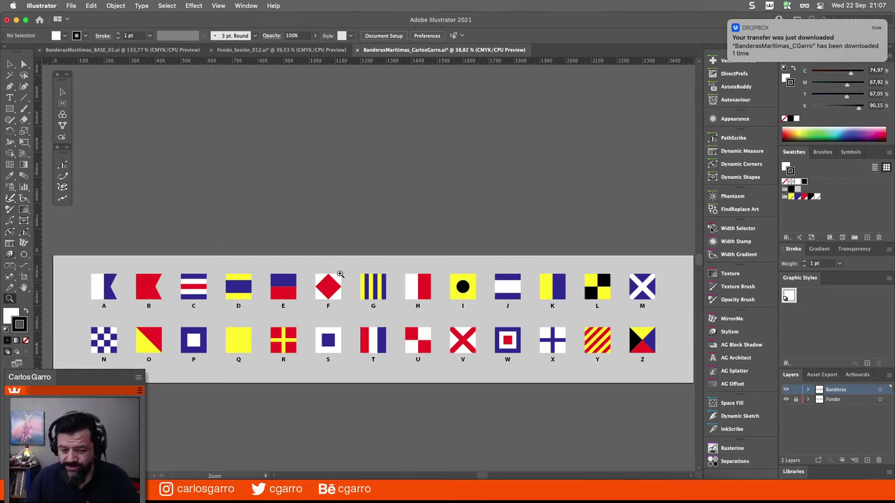
pyautogui.click(345, 238)
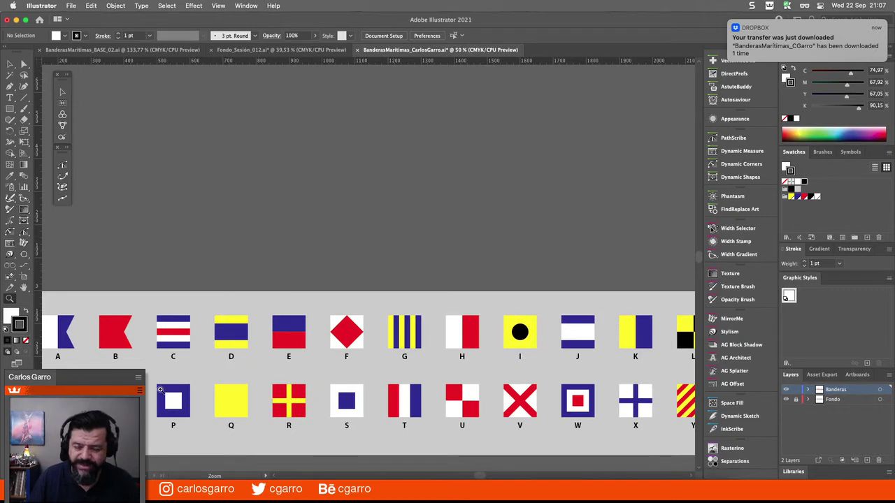
pyautogui.moveTo(174, 386); pyautogui.dragTo(242, 362)
pyautogui.moveTo(147, 272); pyautogui.dragTo(297, 370)
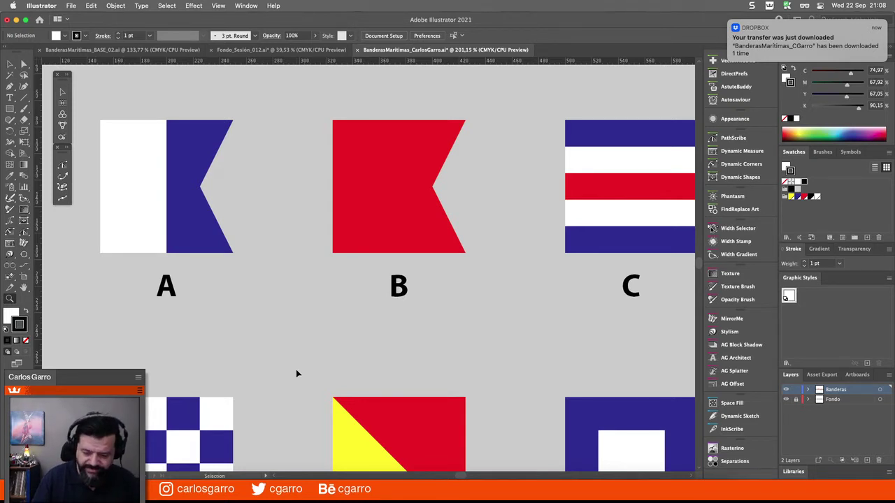
pyautogui.press('super+minus')
pyautogui.press('super+minus')
pyautogui.press('super+minus')
pyautogui.moveTo(297, 369); pyautogui.dragTo(79, 373)
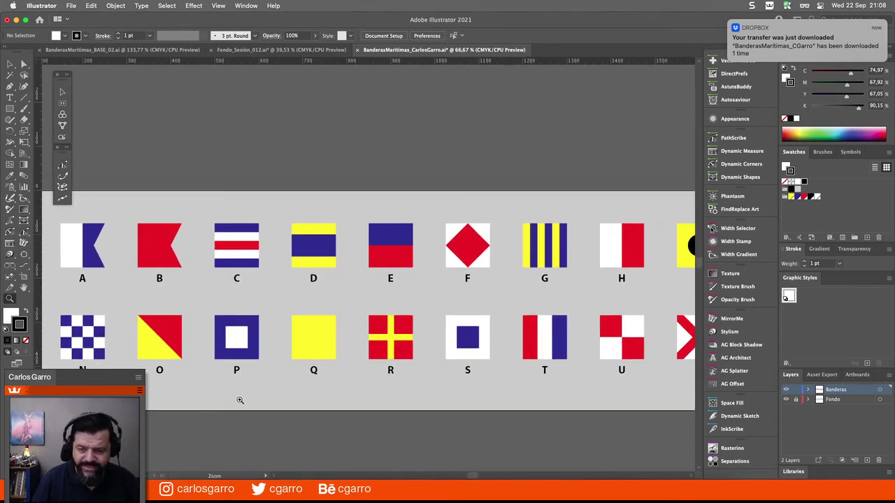
pyautogui.moveTo(436, 377); pyautogui.dragTo(230, 374)
pyautogui.moveTo(514, 349); pyautogui.dragTo(297, 346)
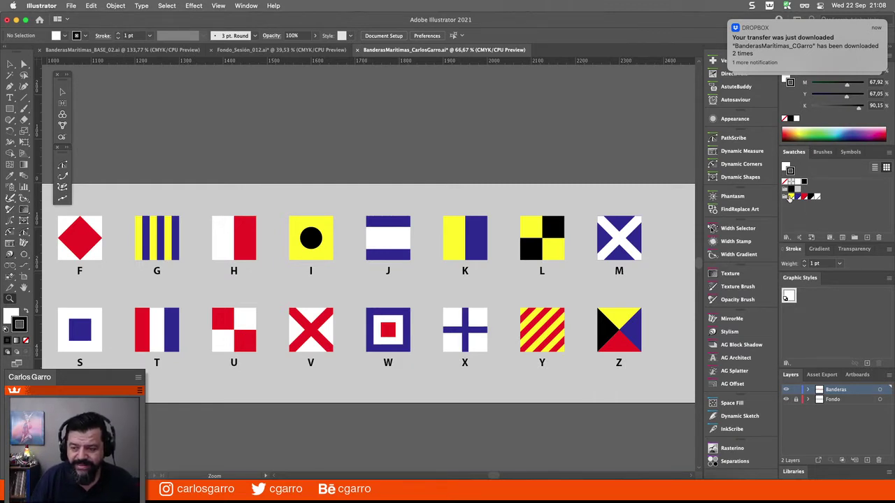
# Turn on the system's Do Not Disturb mode for 1 hour to silence notifications
pyautogui.click(820, 7)
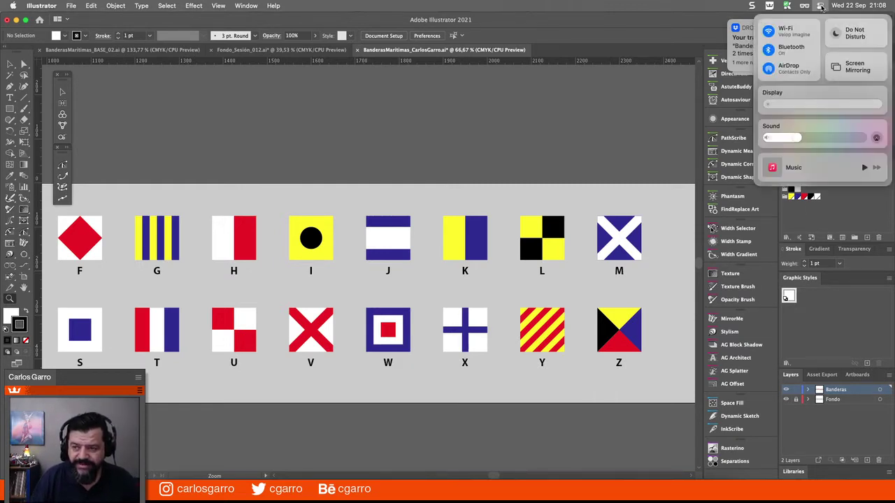
pyautogui.click(871, 35)
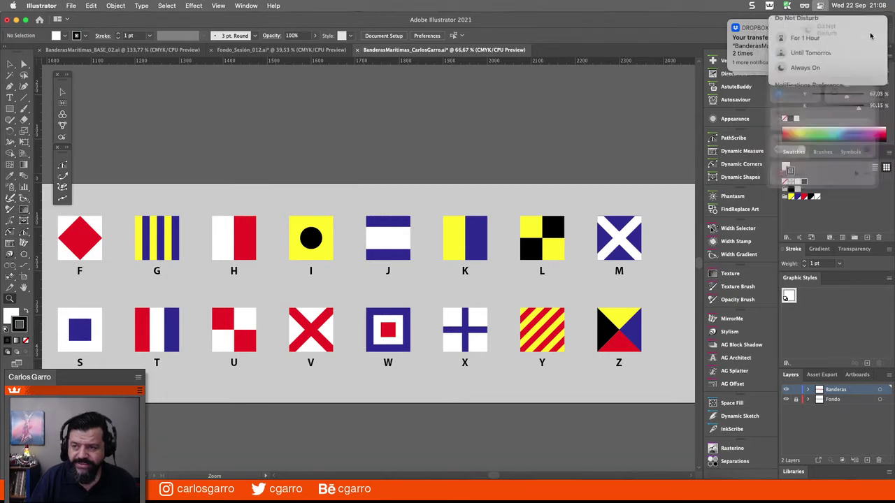
pyautogui.click(807, 41)
pyautogui.click(627, 132)
# Return to the BanderasMarítimas_BASE_02.ai document with the reference flags
pyautogui.press('super+1')
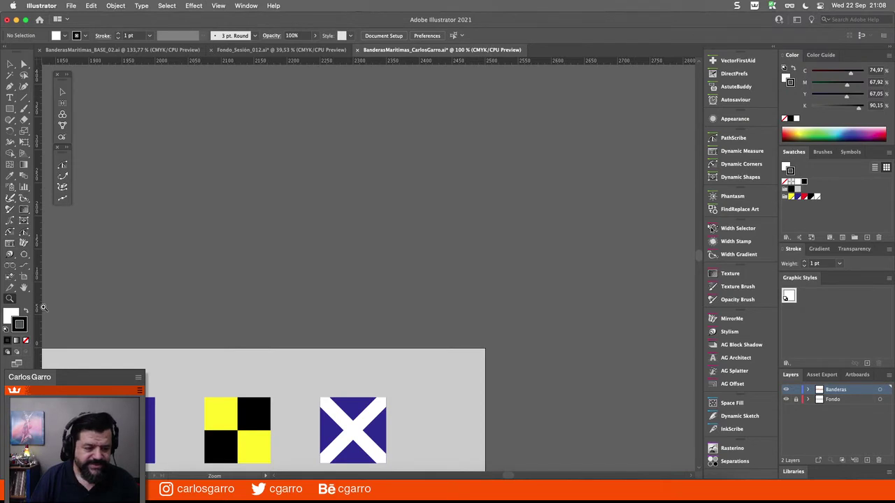
pyautogui.doubleClick(25, 288)
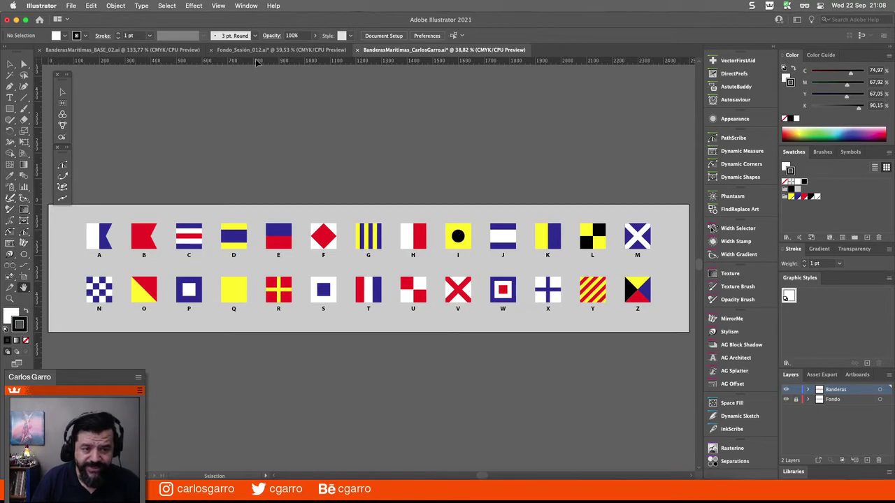
pyautogui.click(149, 50)
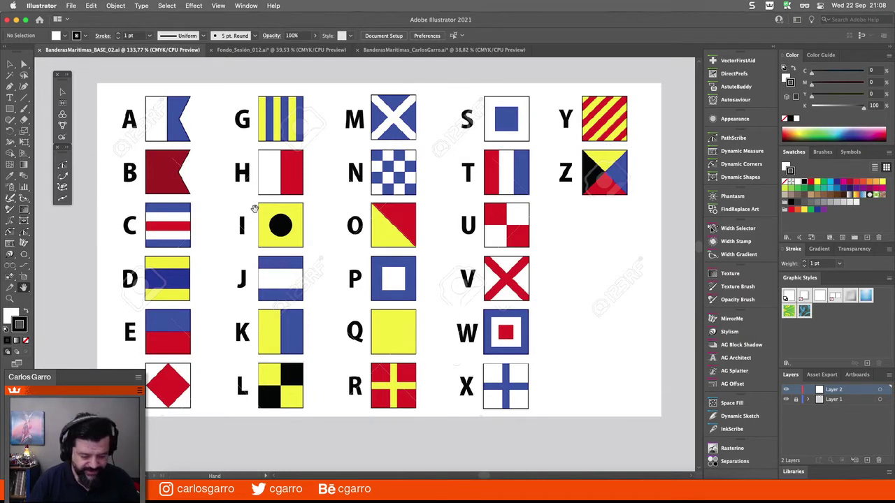
pyautogui.press('super+minus')
pyautogui.press('super+minus')
pyautogui.moveTo(349, 279); pyautogui.dragTo(371, 196)
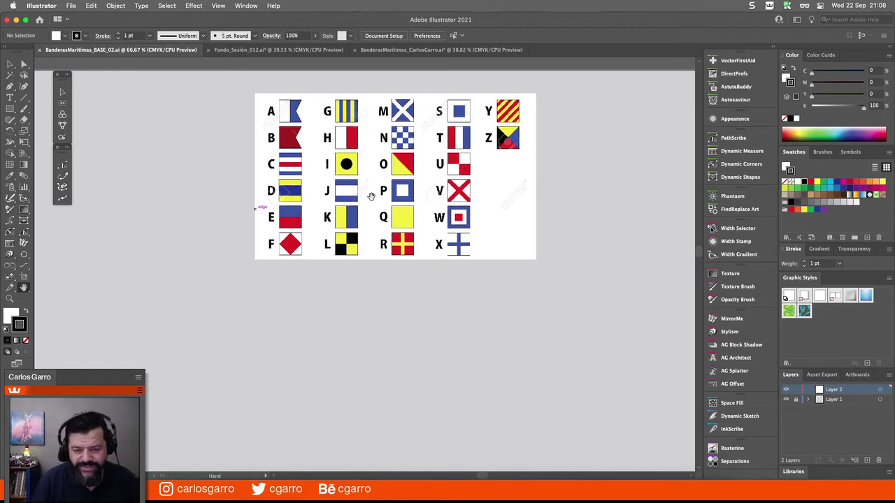
# Create a 100 × 100 pt square with the Rectangle tool in the empty area below the flag artboard
pyautogui.click(11, 109)
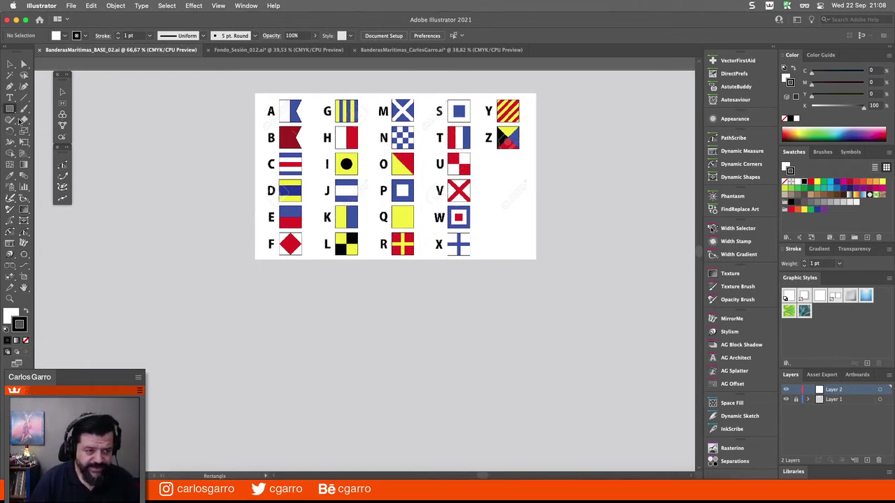
pyautogui.click(208, 362)
pyautogui.press('BackSpace')
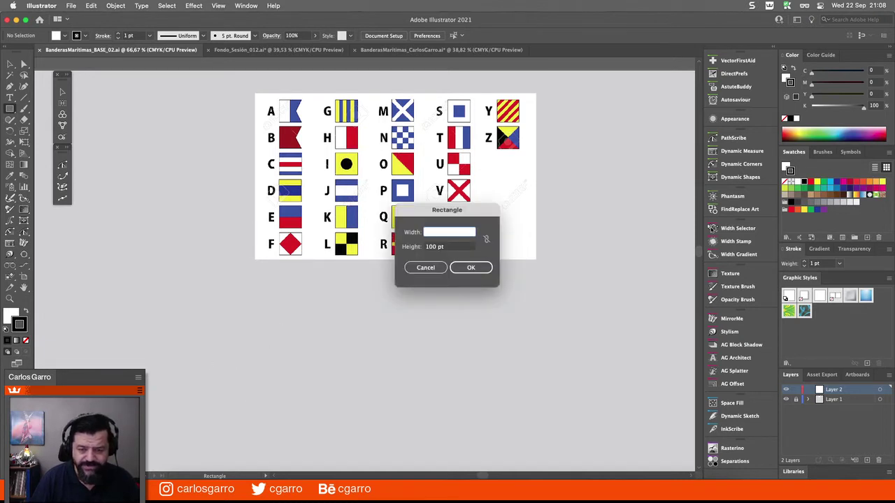
pyautogui.write('100')
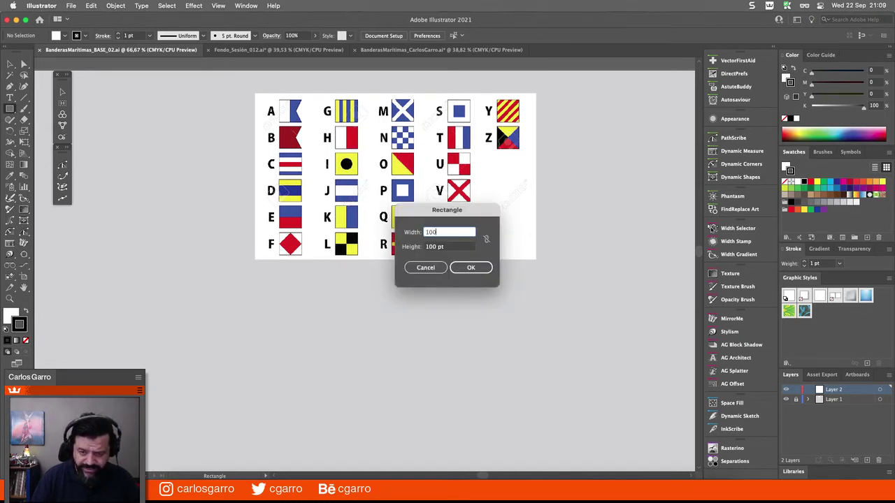
pyautogui.press('Tab')
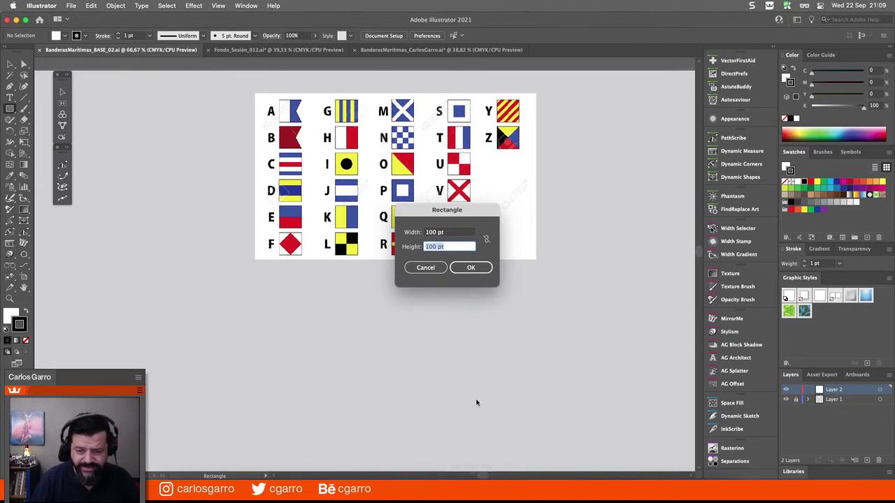
pyautogui.click(471, 267)
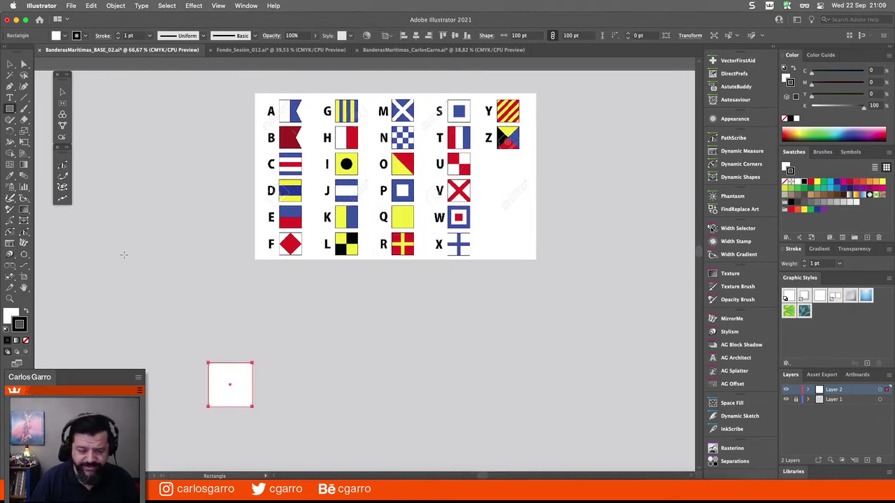
pyautogui.click(10, 64)
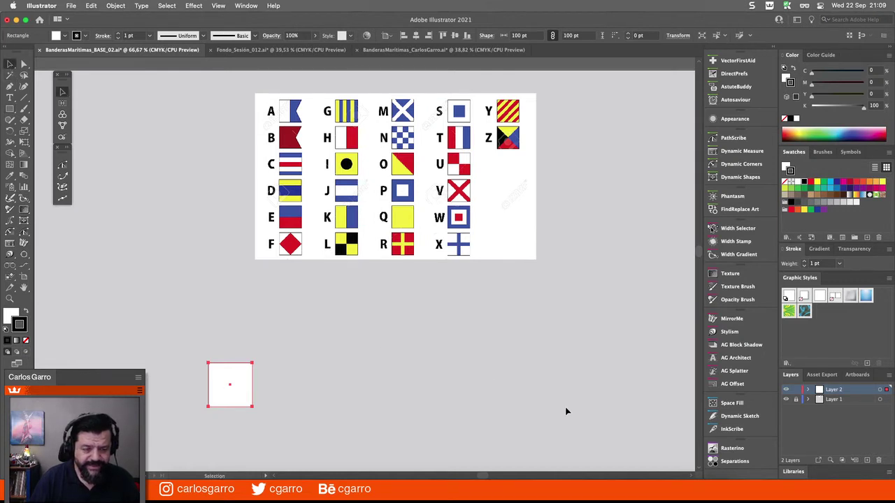
# Move the white square up closer to the flag artboard, undoing the last trial move
pyautogui.click(381, 394)
pyautogui.moveTo(340, 365); pyautogui.dragTo(344, 343)
pyautogui.moveTo(236, 345); pyautogui.dragTo(229, 309)
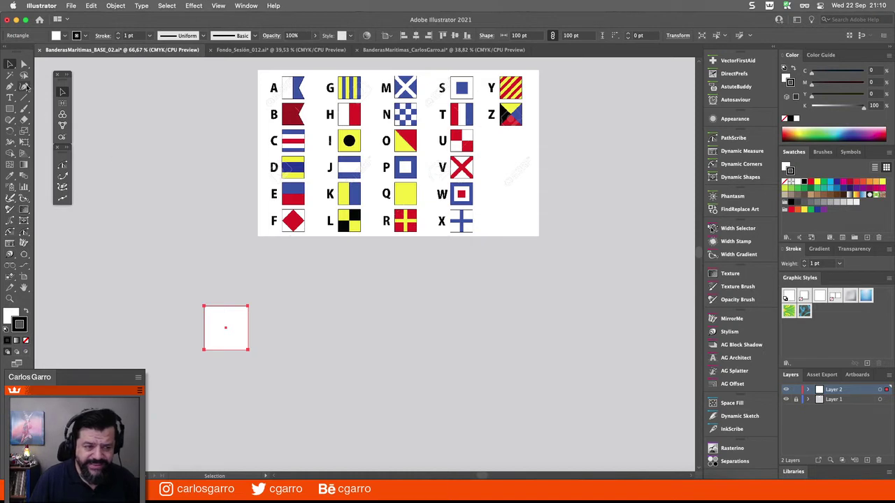
pyautogui.click(240, 290)
pyautogui.click(211, 308)
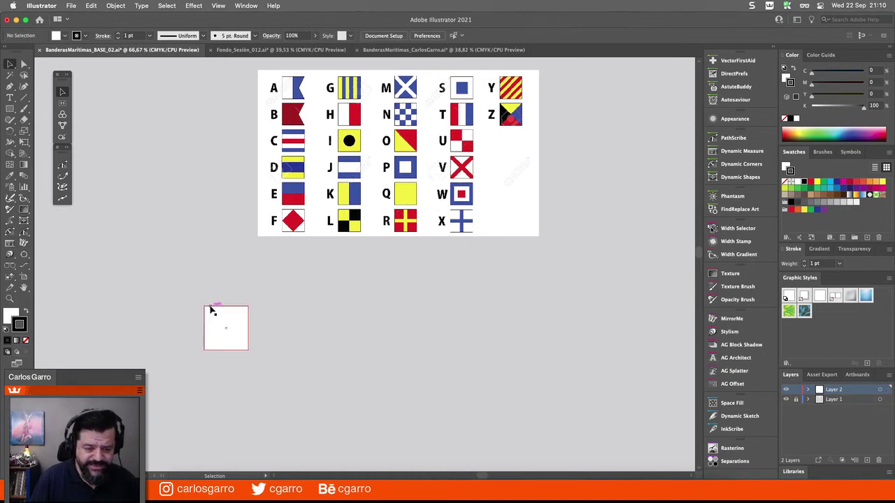
pyautogui.press('super+equal')
pyautogui.press('super+equal')
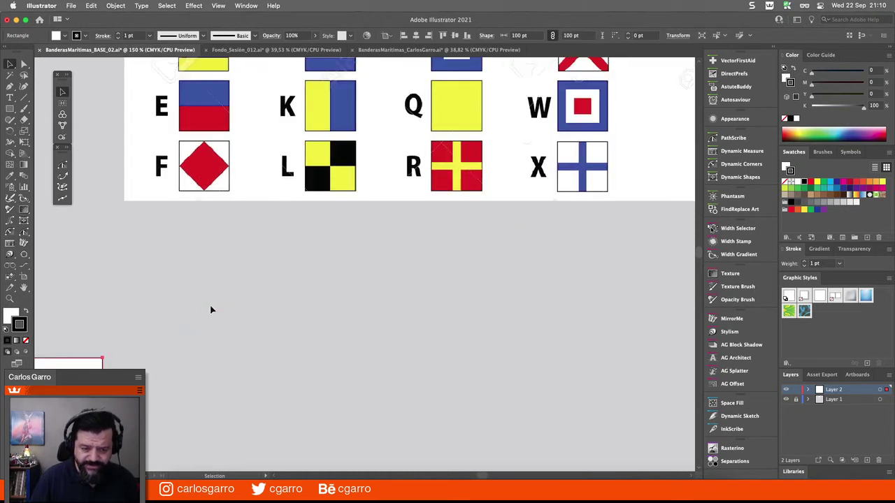
pyautogui.moveTo(255, 303); pyautogui.dragTo(415, 200)
pyautogui.moveTo(417, 248); pyautogui.dragTo(331, 248)
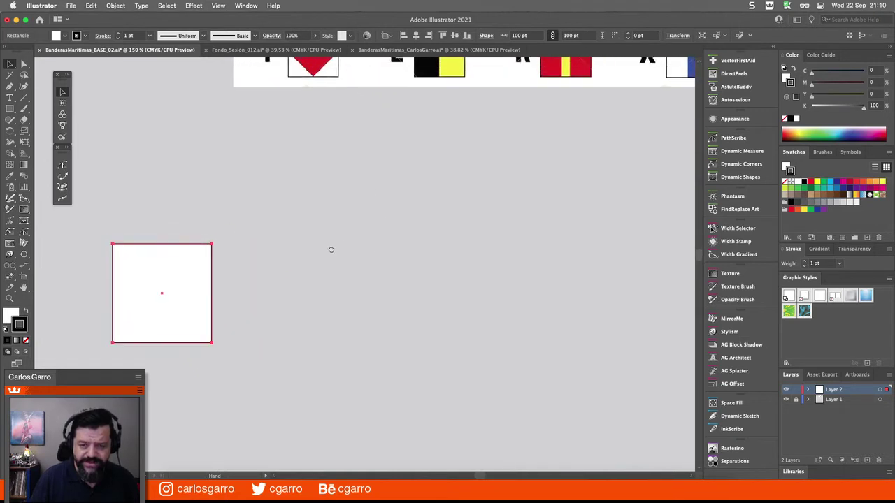
pyautogui.moveTo(152, 248); pyautogui.dragTo(220, 179)
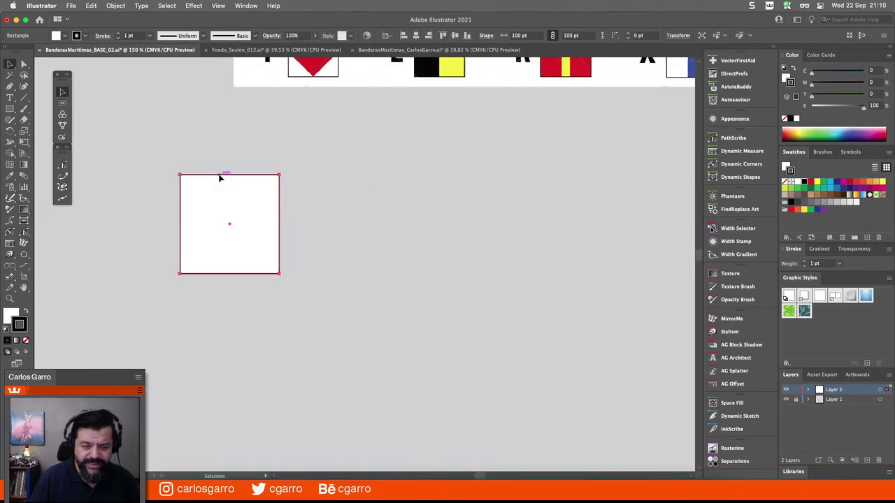
pyautogui.moveTo(341, 192); pyautogui.dragTo(347, 190)
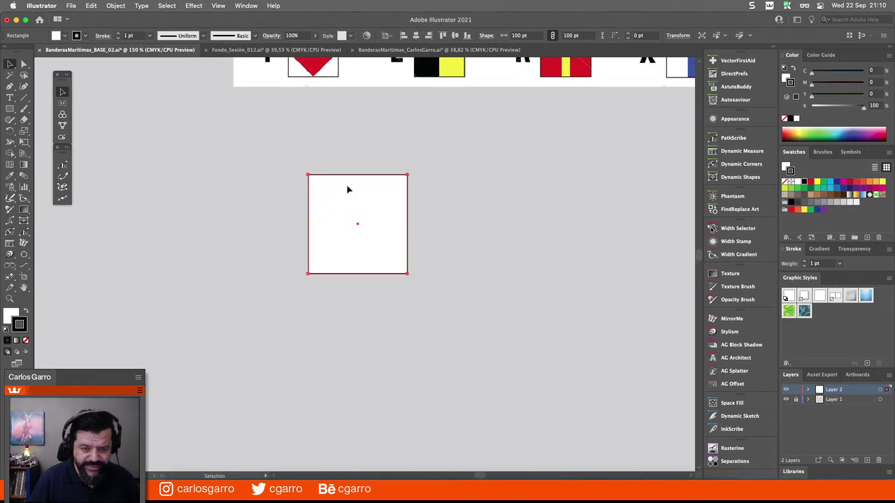
pyautogui.press('super+z')
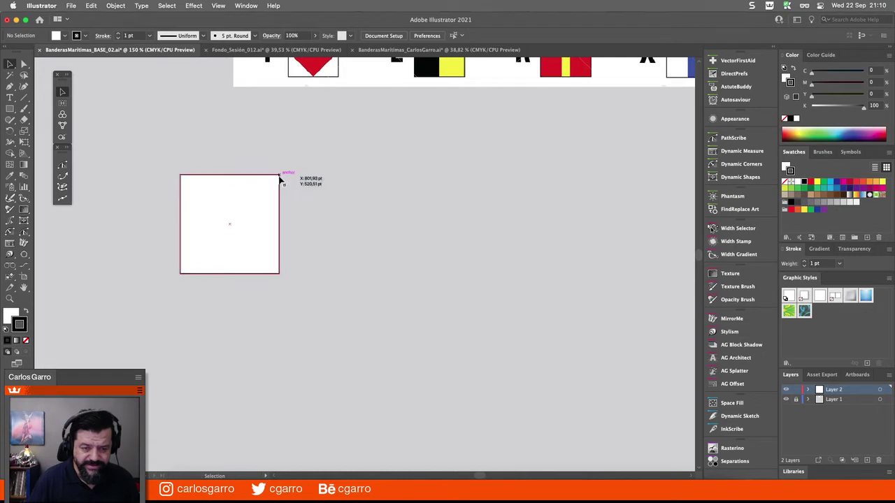
# Duplicate the square horizontally at equal spacing to build a row of five squares below the artboard
pyautogui.moveTo(264, 179); pyautogui.dragTo(400, 179)
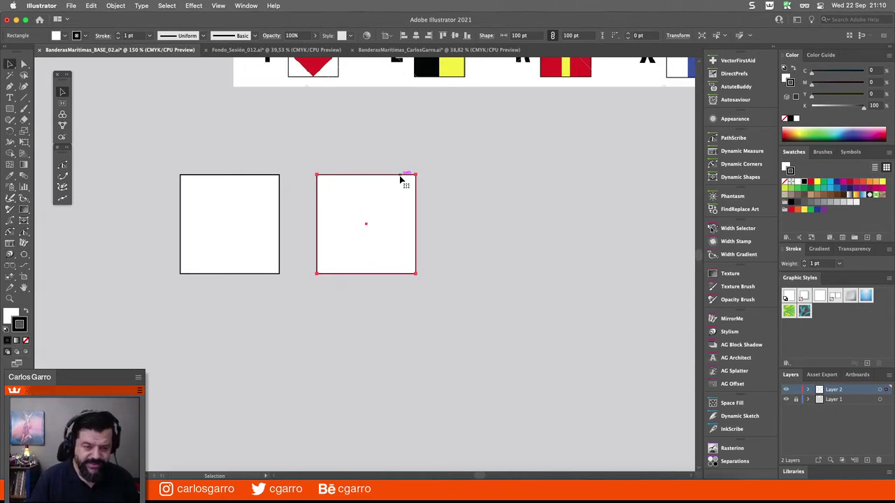
pyautogui.press('super+d')
pyautogui.press('super+d')
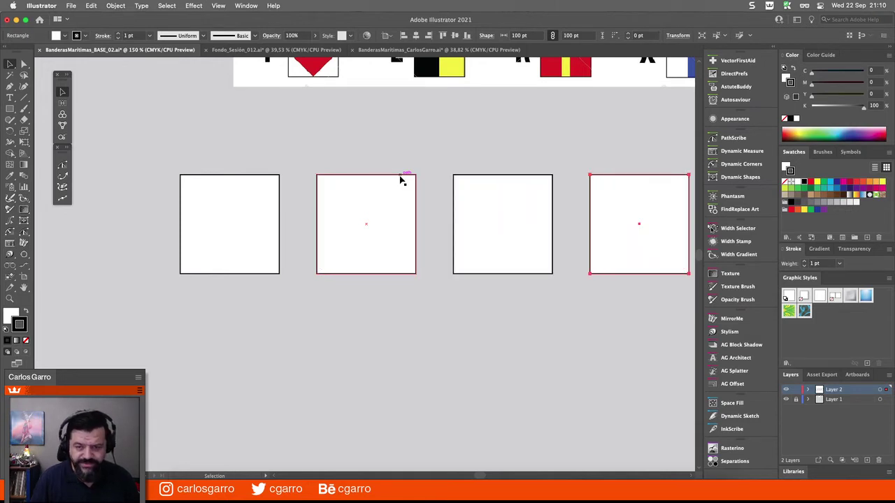
pyautogui.click(264, 179)
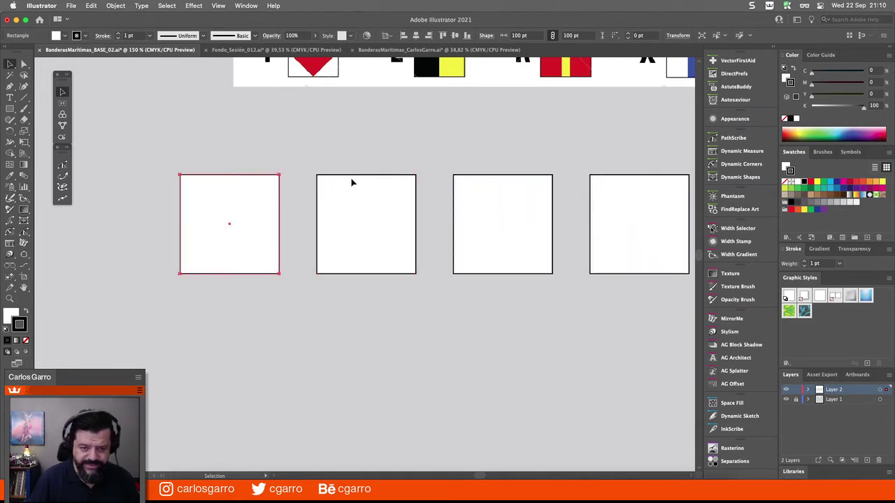
pyautogui.click(620, 177)
pyautogui.click(543, 321)
pyautogui.moveTo(544, 320); pyautogui.dragTo(455, 366)
pyautogui.press('super+1')
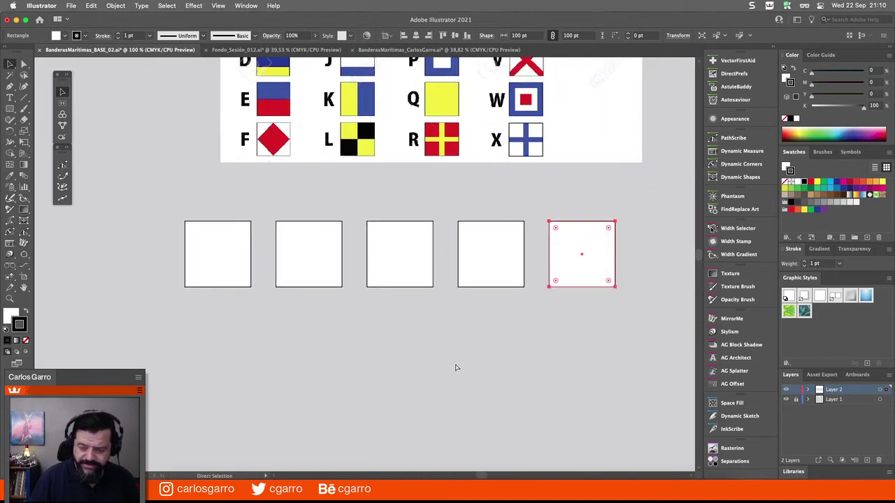
pyautogui.click(455, 368)
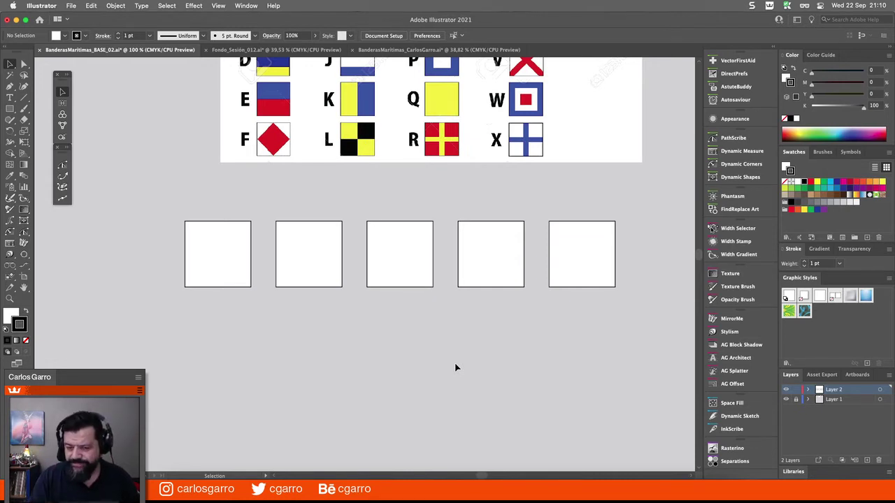
# Split the first square of the row into a grid of 3 rows and 3 columns, previewing the result
pyautogui.moveTo(194, 204); pyautogui.dragTo(236, 300)
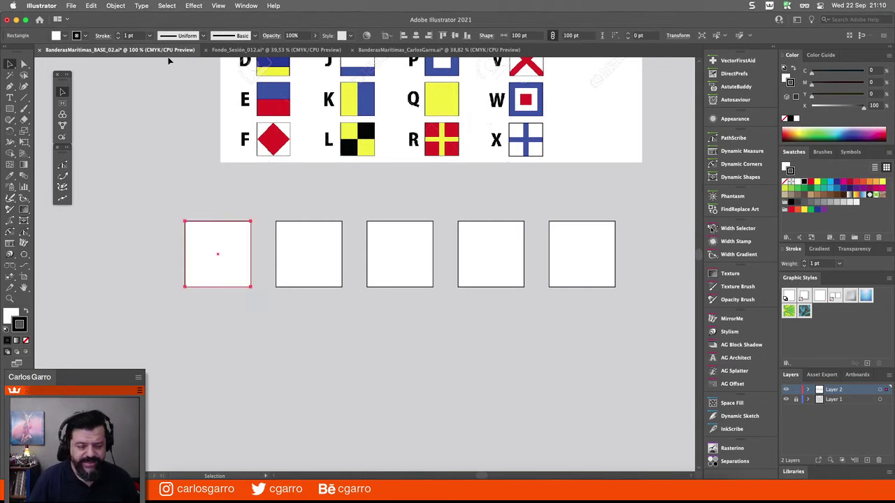
pyautogui.click(116, 5)
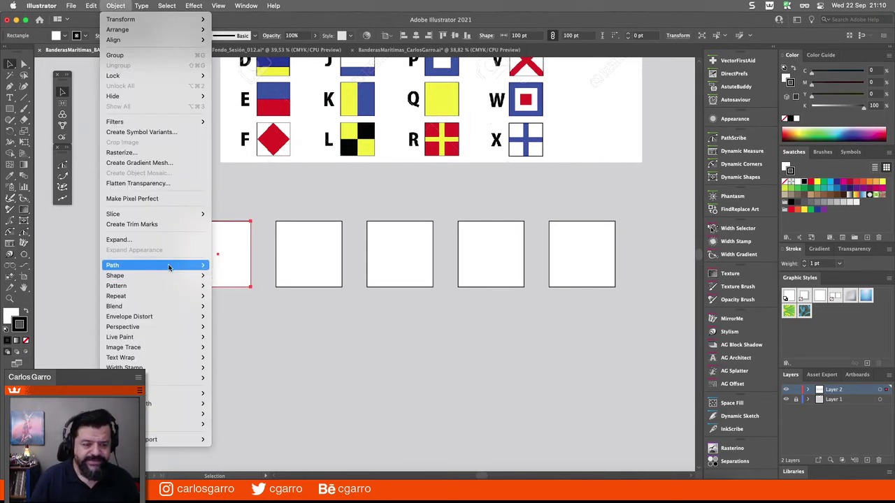
pyautogui.moveTo(169, 264)
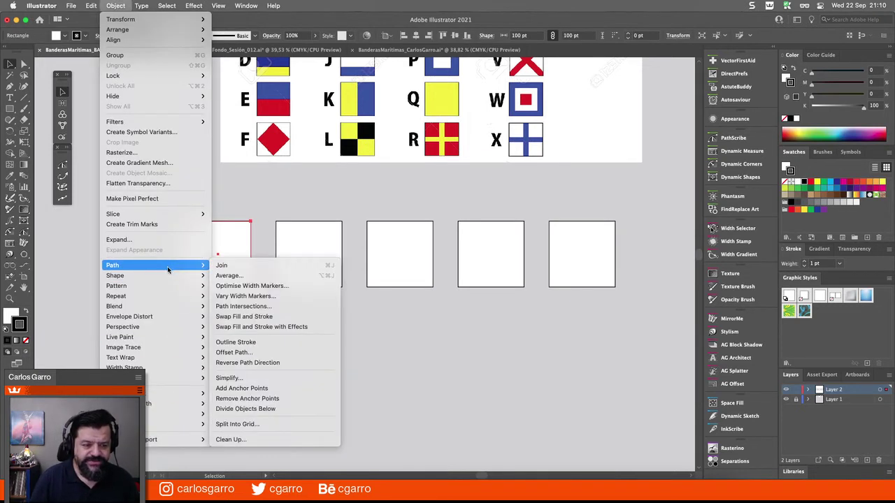
pyautogui.click(285, 425)
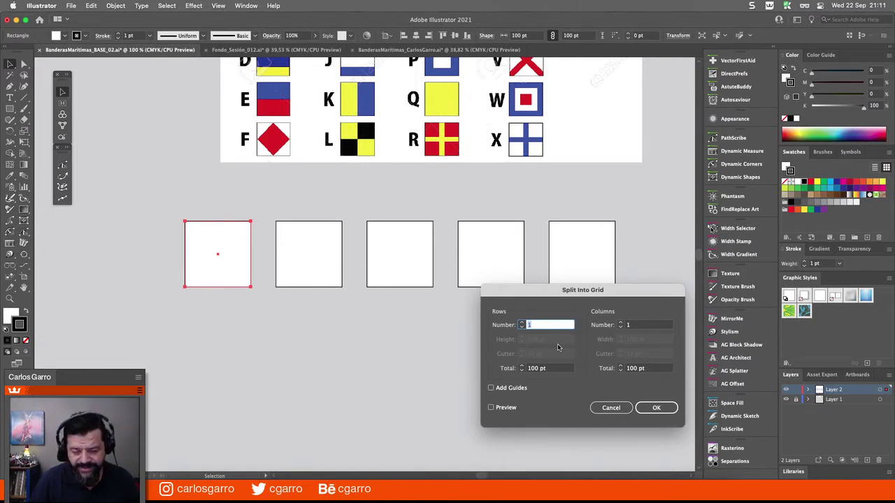
pyautogui.write('3')
pyautogui.press('Tab')
pyautogui.press('Tab')
pyautogui.press('Tab')
pyautogui.press('Tab')
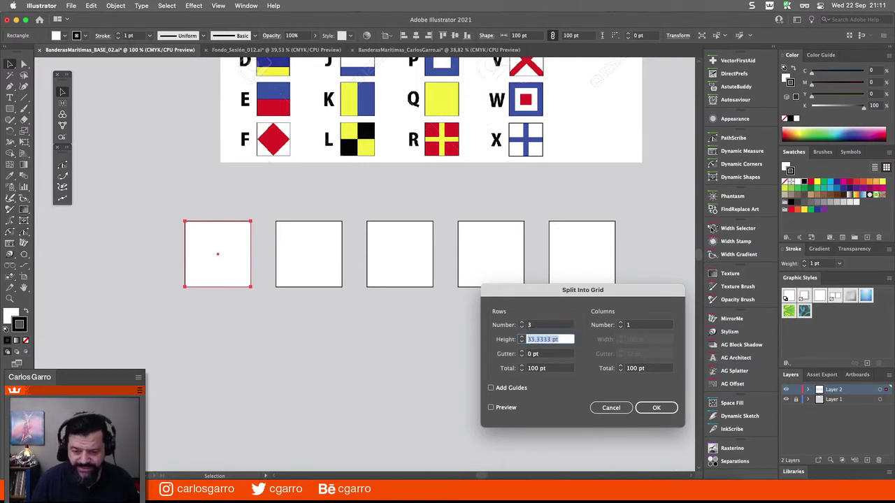
pyautogui.write('3')
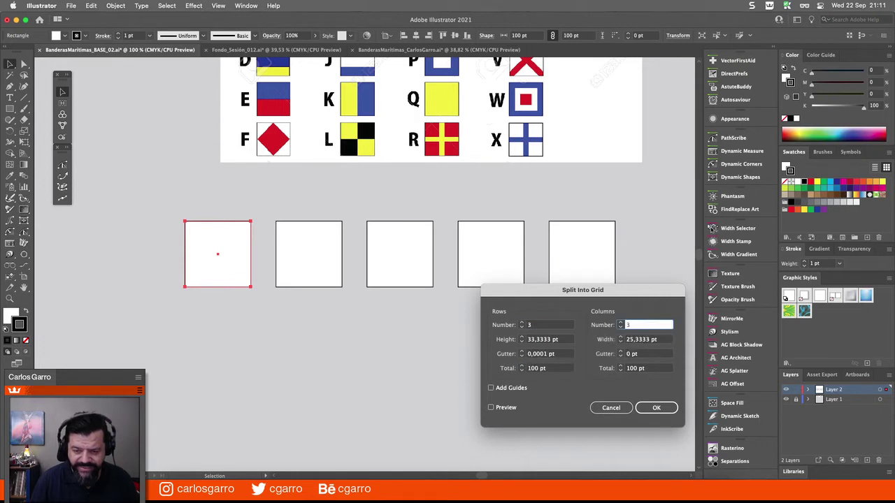
pyautogui.click(490, 408)
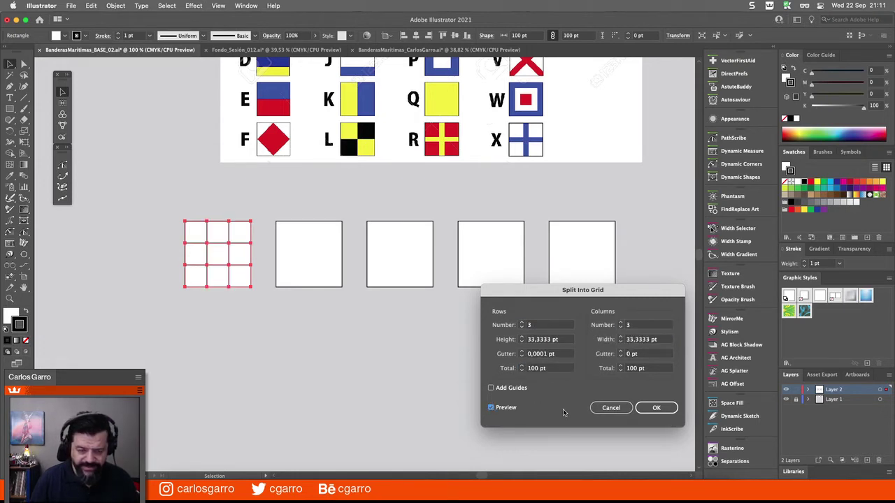
pyautogui.click(651, 409)
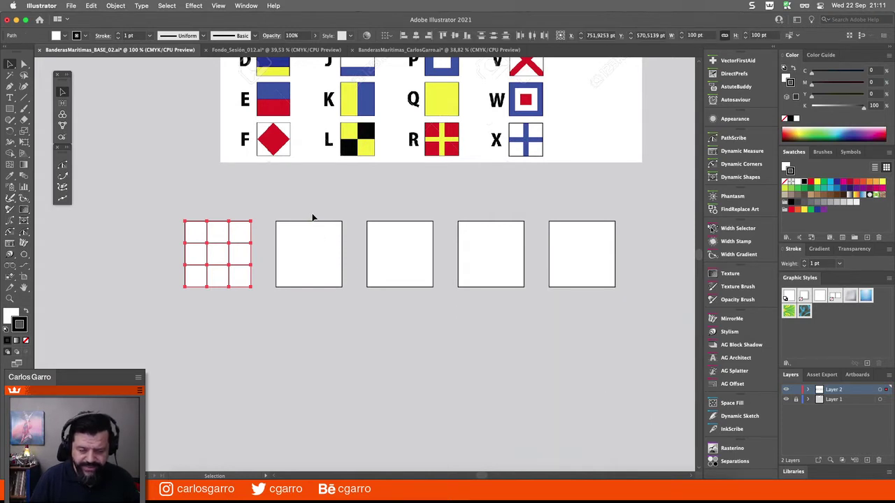
# Split the second square of the row into a grid of 4 rows and 4 columns with no gutter
pyautogui.click(325, 243)
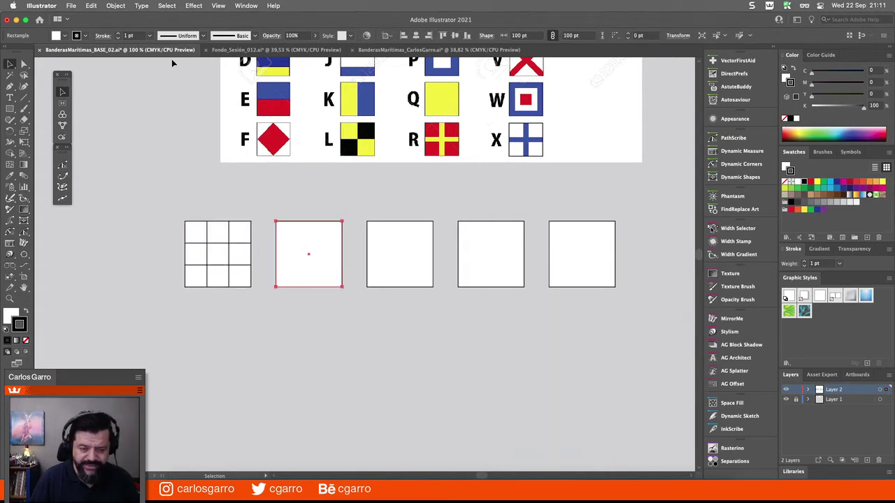
pyautogui.click(118, 5)
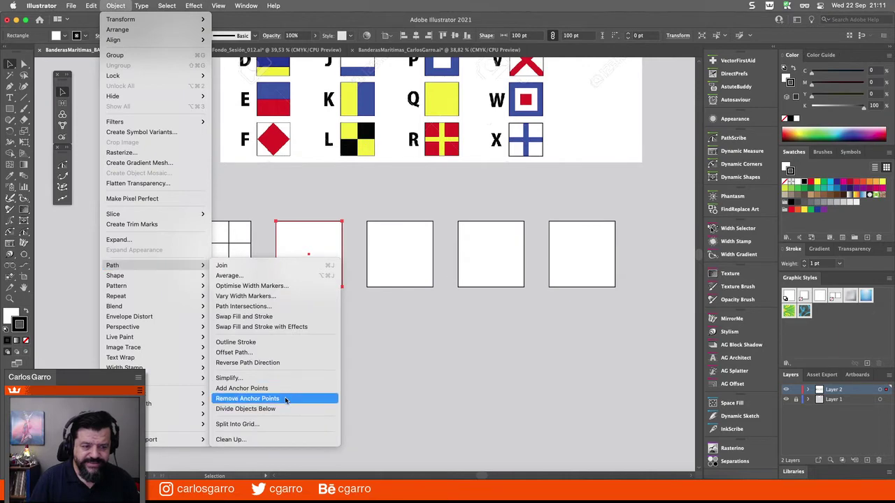
pyautogui.click(294, 422)
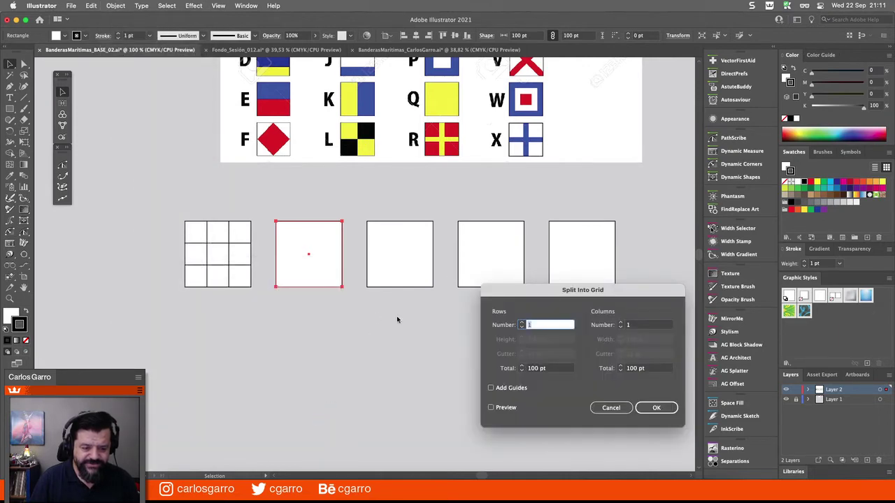
pyautogui.write('4')
pyautogui.press('Tab')
pyautogui.press('Tab')
pyautogui.press('Tab')
pyautogui.press('Tab')
pyautogui.press('Tab')
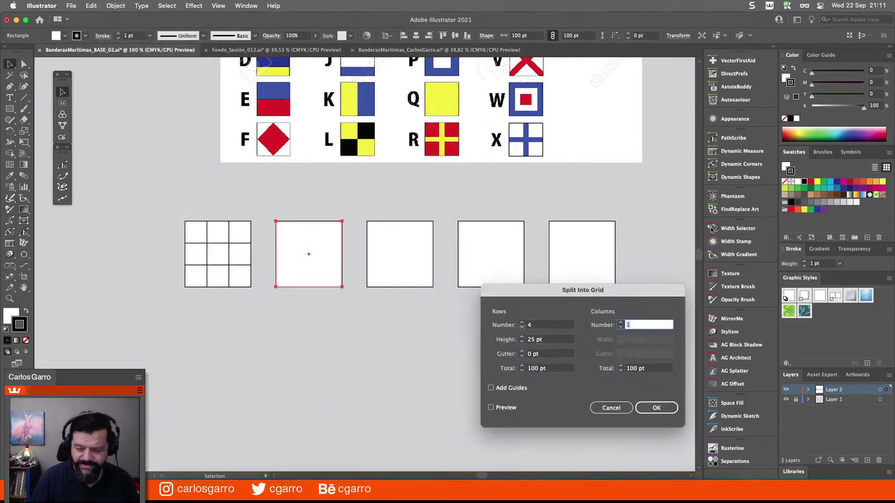
pyautogui.hotkey('shift', 'Tab')
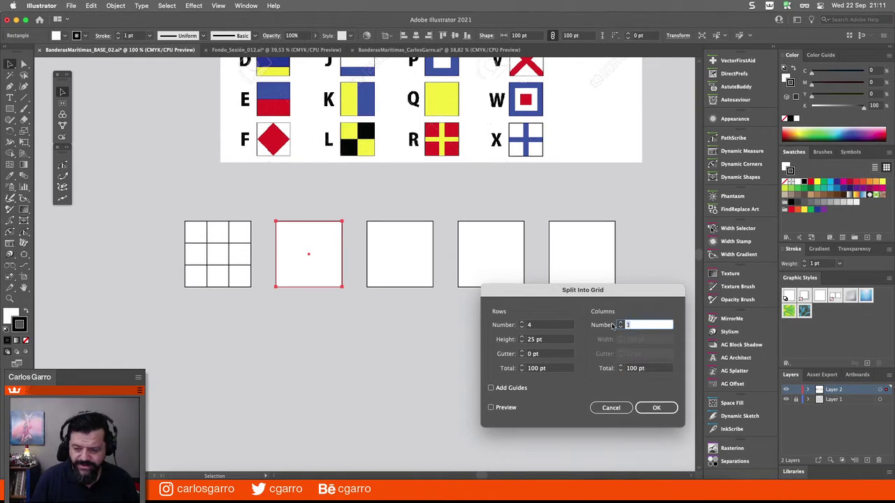
pyautogui.write('5')
pyautogui.press('BackSpace')
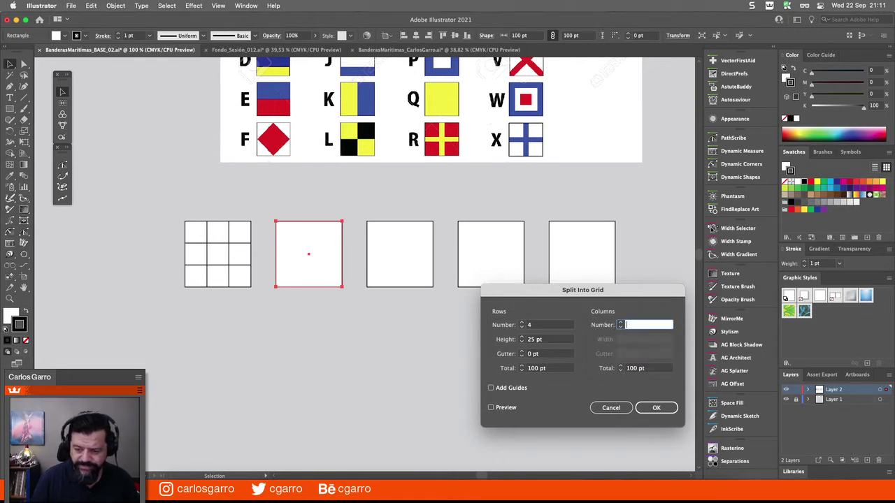
pyautogui.write('4')
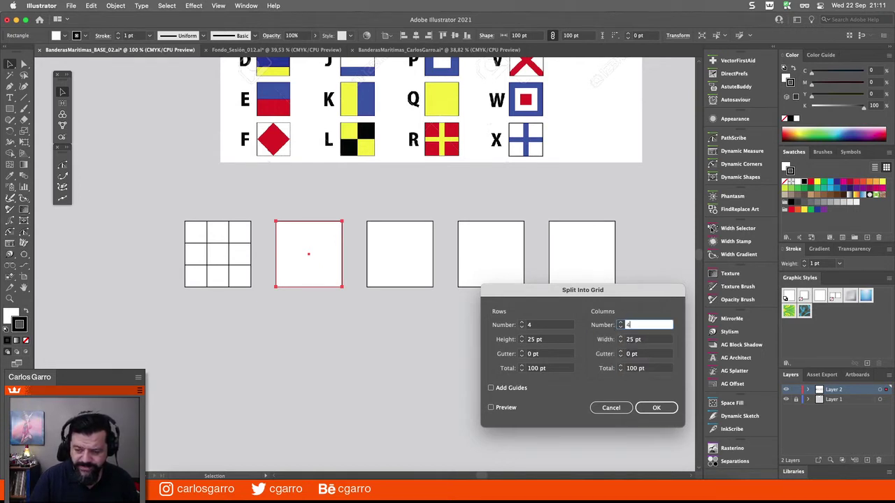
pyautogui.click(662, 407)
# Split the third square into a grid of 5 rows and 5 columns, and deselect it
pyautogui.click(409, 256)
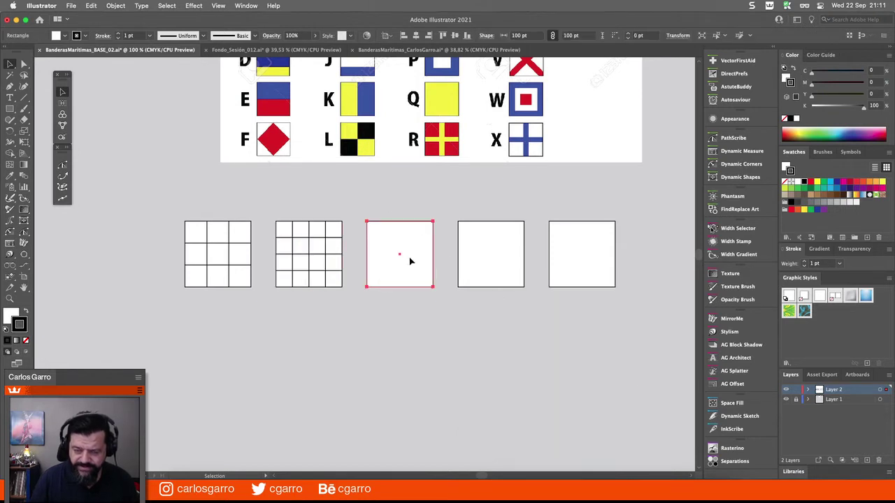
pyautogui.click(123, 7)
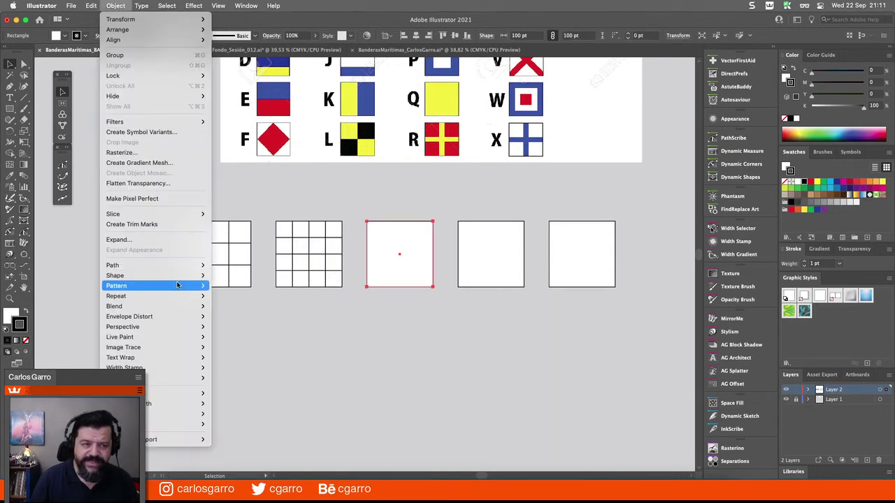
pyautogui.moveTo(176, 266)
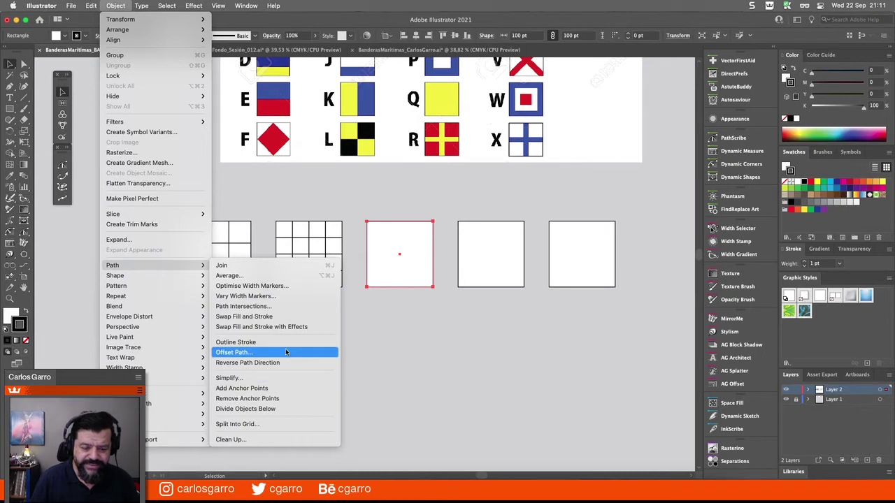
pyautogui.click(279, 424)
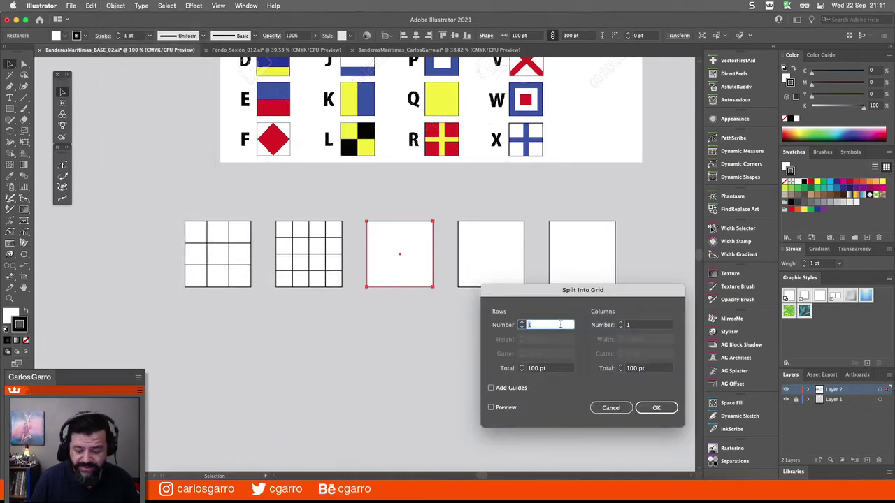
pyautogui.write('5')
pyautogui.click(621, 326)
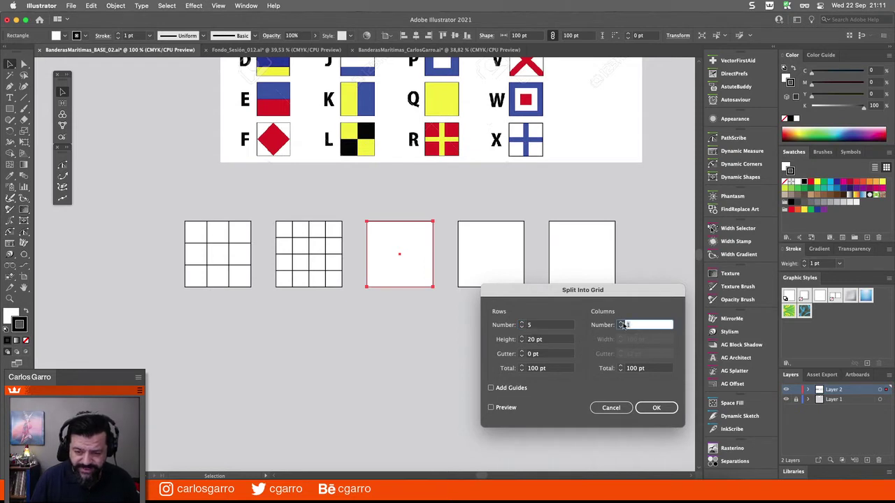
pyautogui.write('5')
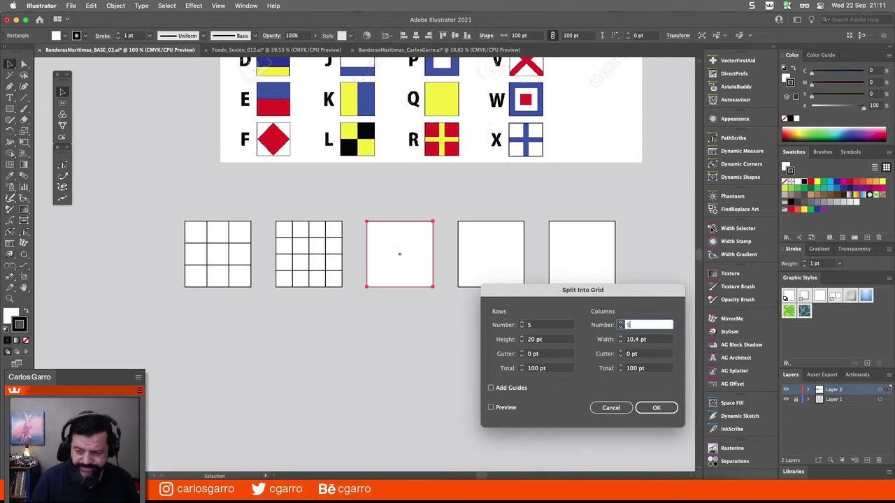
pyautogui.click(645, 407)
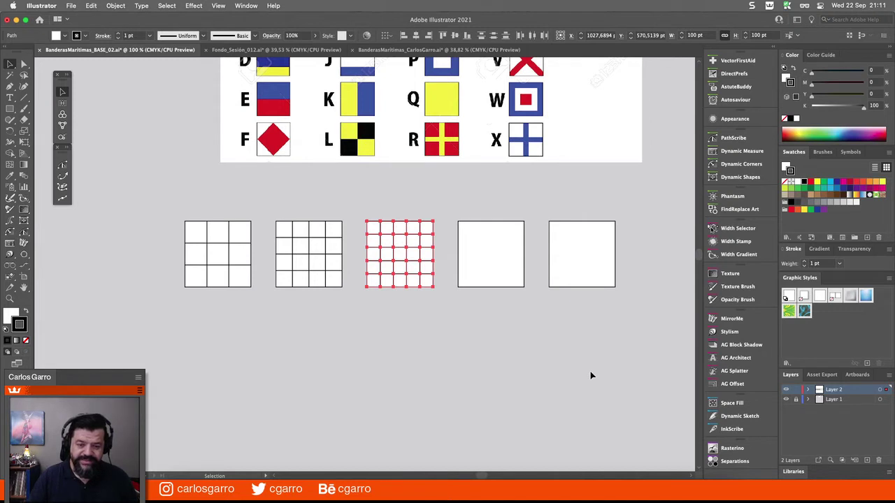
pyautogui.click(473, 207)
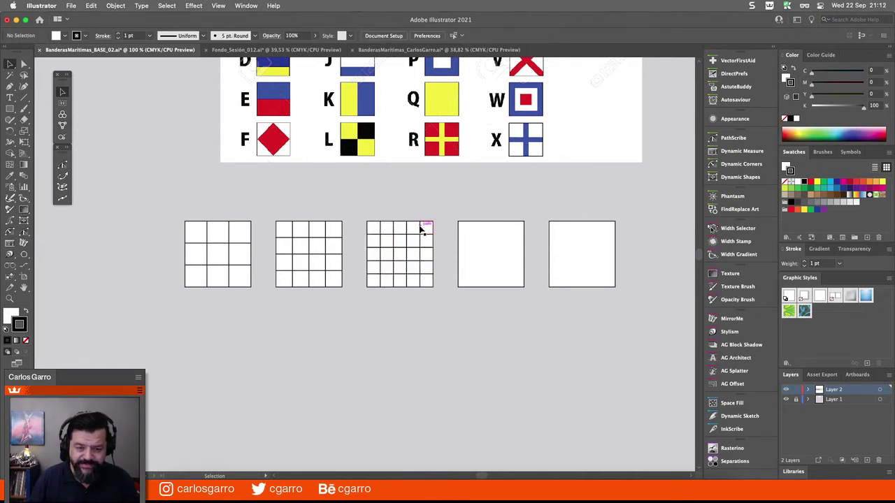
# Split the fourth square into a grid of 6 rows and 6 columns, and clear the selection
pyautogui.click(484, 223)
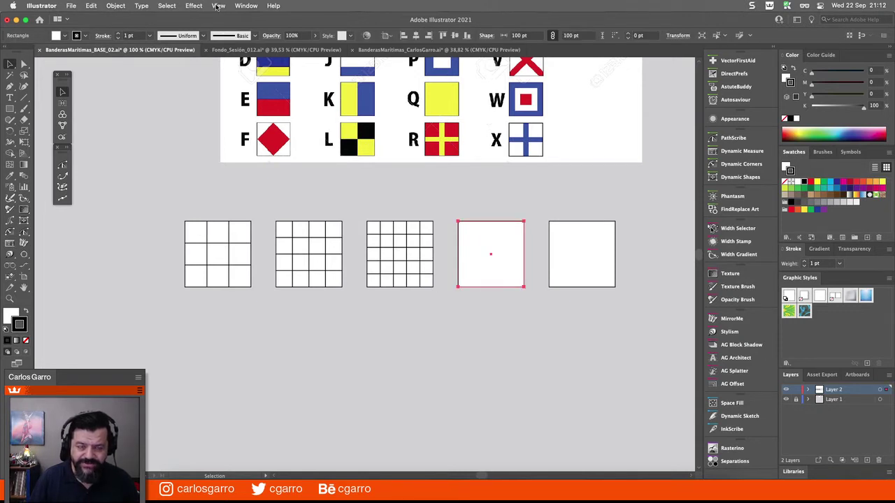
pyautogui.click(121, 8)
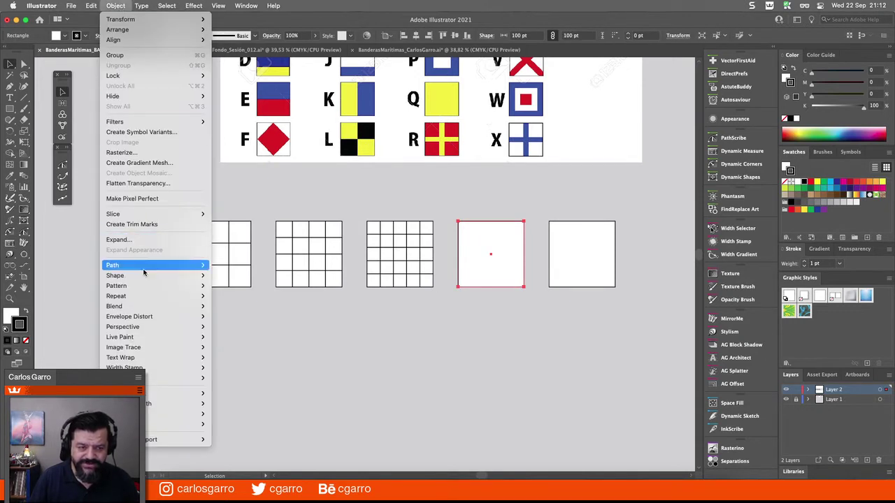
pyautogui.moveTo(152, 265)
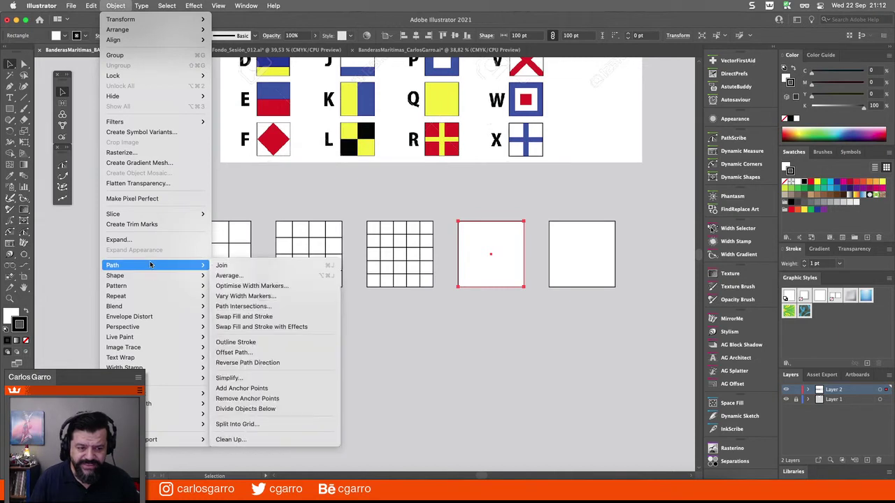
pyautogui.click(271, 425)
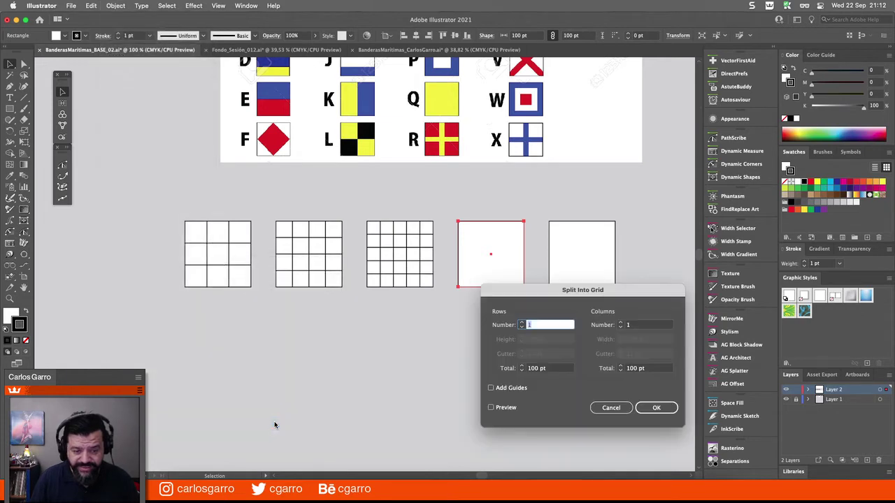
pyautogui.write('6')
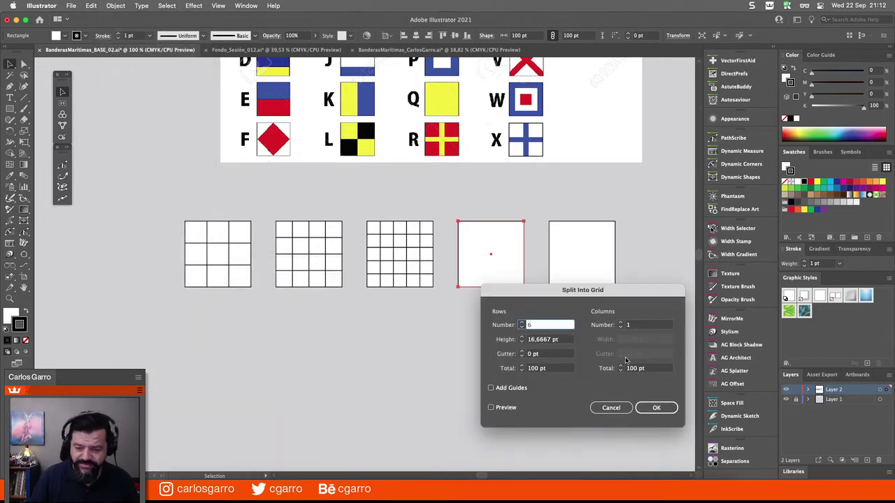
pyautogui.click(636, 326)
pyautogui.write('6')
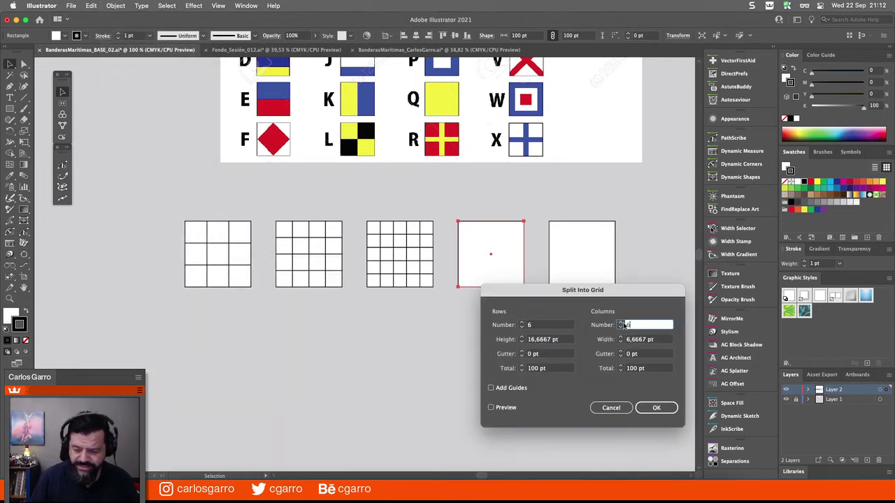
pyautogui.click(656, 407)
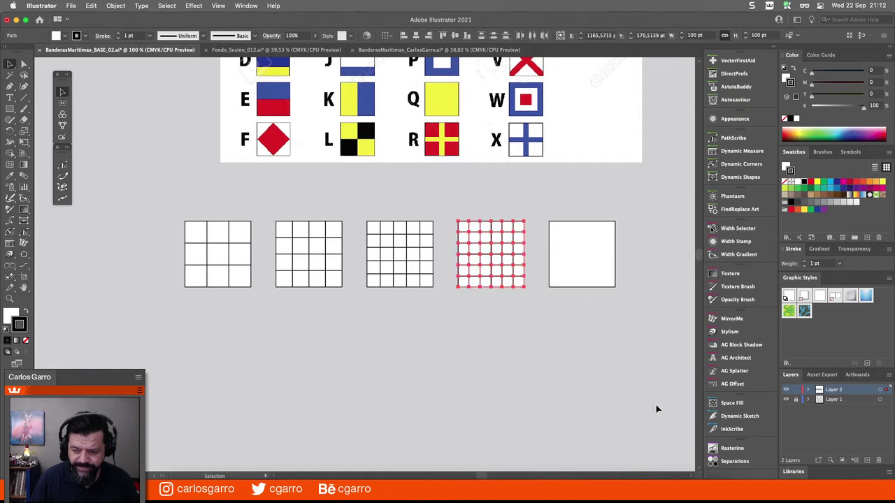
pyautogui.click(582, 340)
# Split the fifth square into a grid of 7 rows and 7 columns with no gutter, and deselect it
pyautogui.click(586, 287)
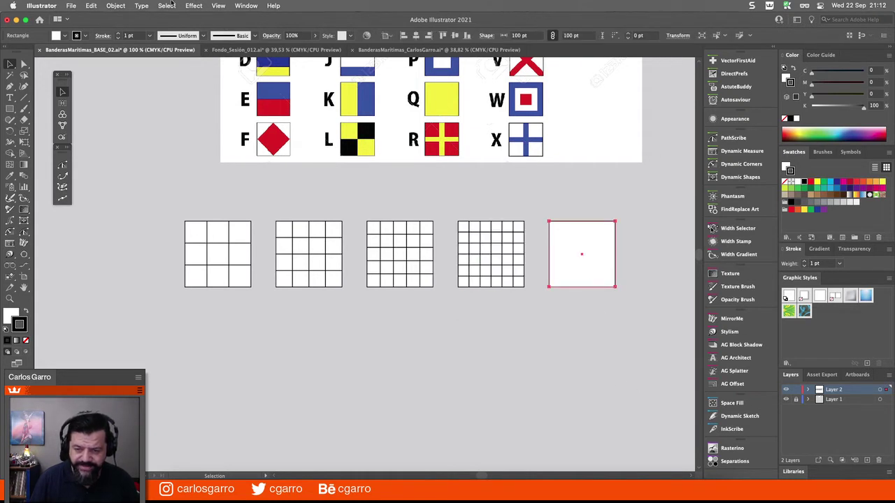
pyautogui.click(147, 5)
pyautogui.moveTo(182, 5)
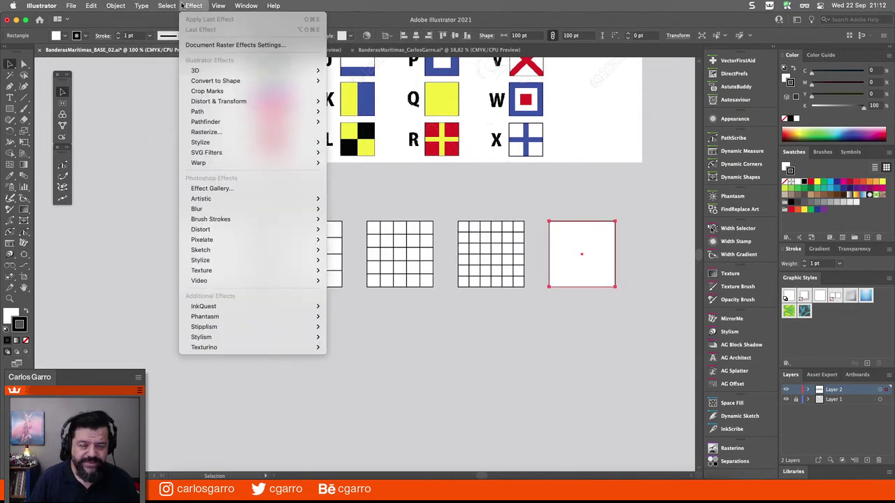
pyautogui.moveTo(116, 6)
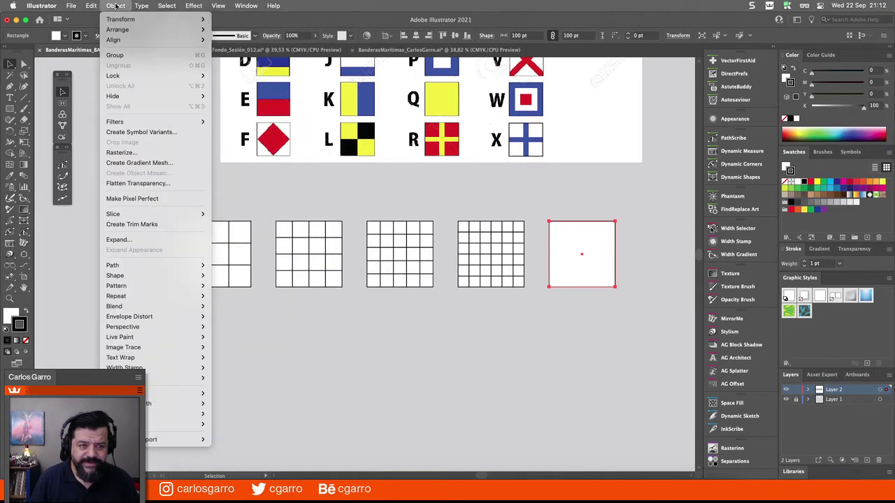
pyautogui.moveTo(185, 269)
pyautogui.click(284, 425)
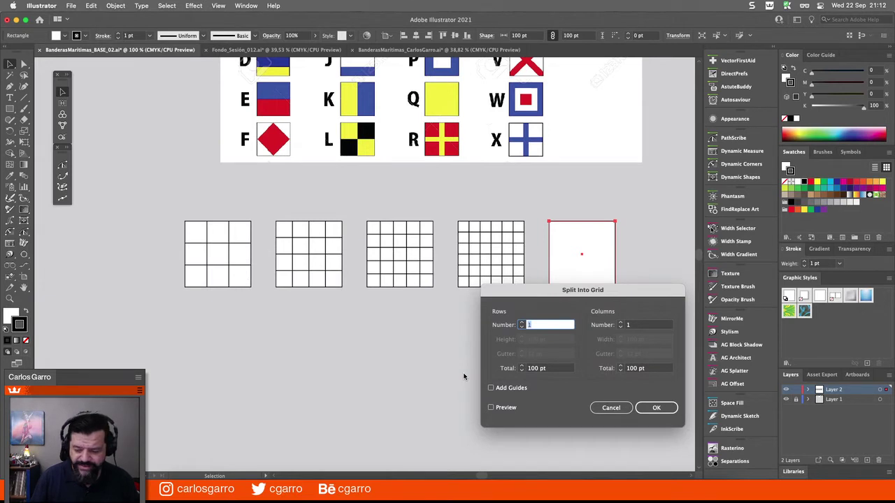
pyautogui.write('7')
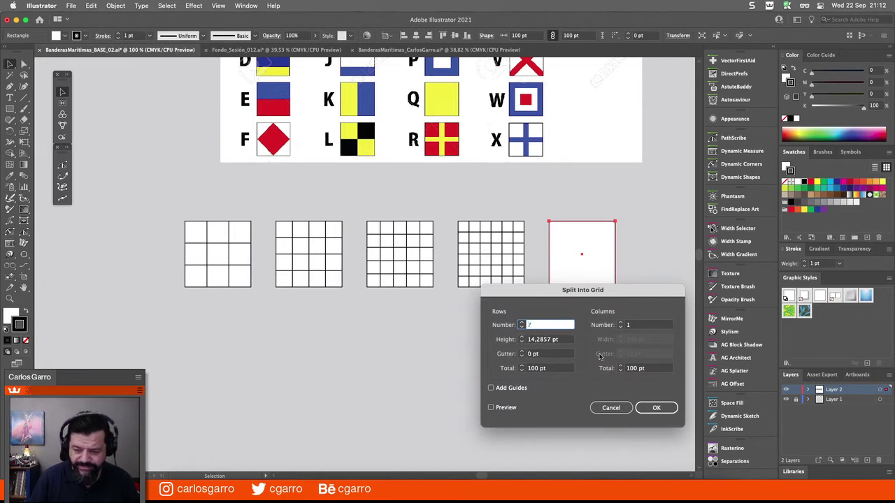
pyautogui.click(630, 325)
pyautogui.write('7')
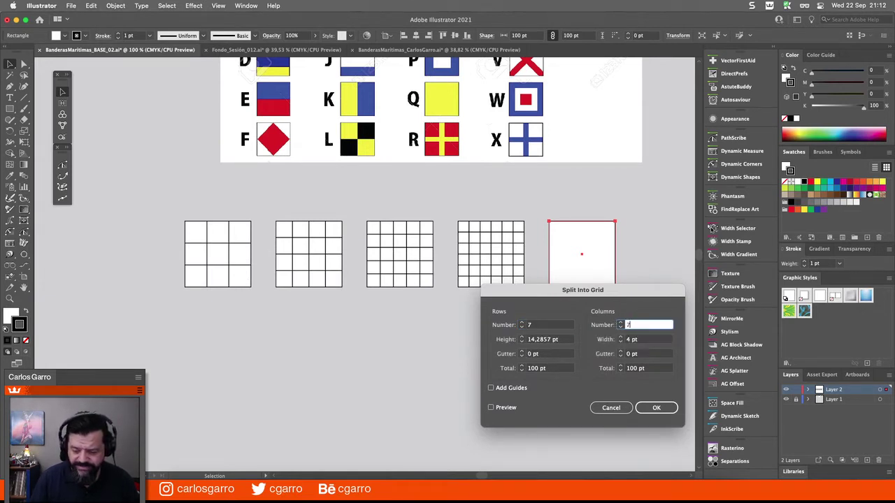
pyautogui.click(657, 407)
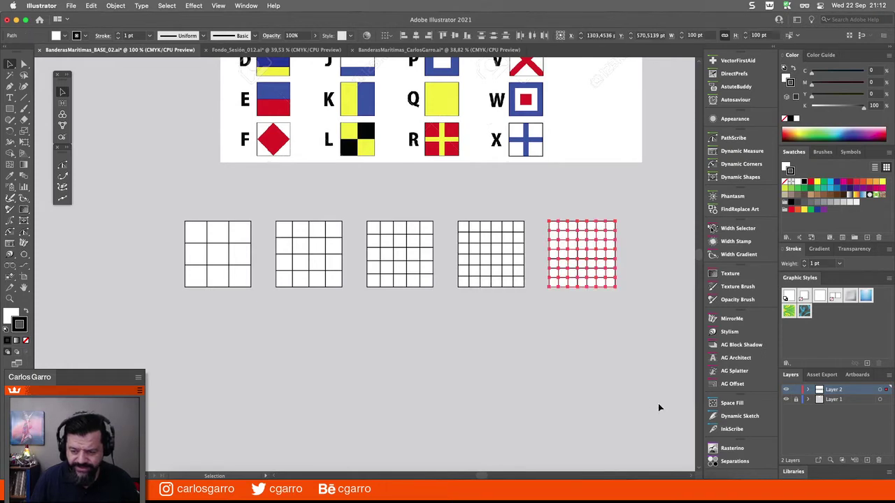
pyautogui.click(607, 372)
# Select all five divided squares and convert them into guides
pyautogui.moveTo(498, 314); pyautogui.dragTo(473, 380)
pyautogui.moveTo(615, 381); pyautogui.dragTo(135, 274)
pyautogui.press('a')
pyautogui.press('super+5')
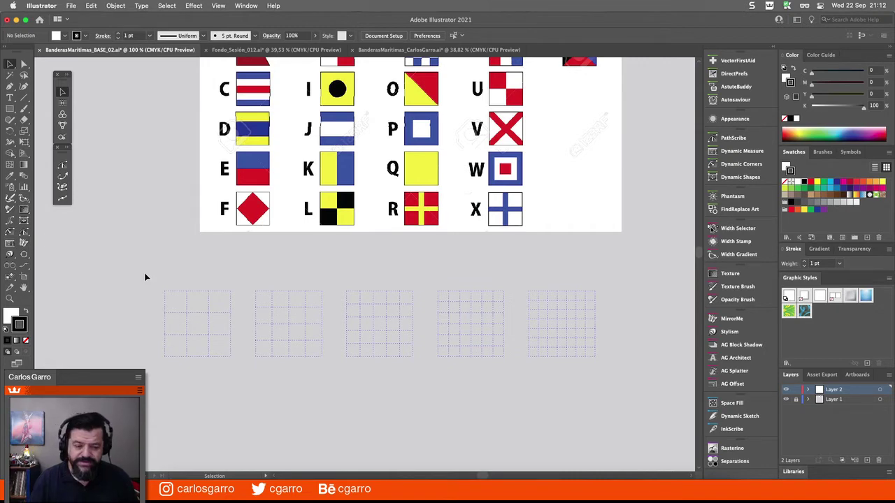
# Review the guide colour options in the Guides & Grid preferences, keeping Medium Blue with the Dots style
pyautogui.press('super+k')
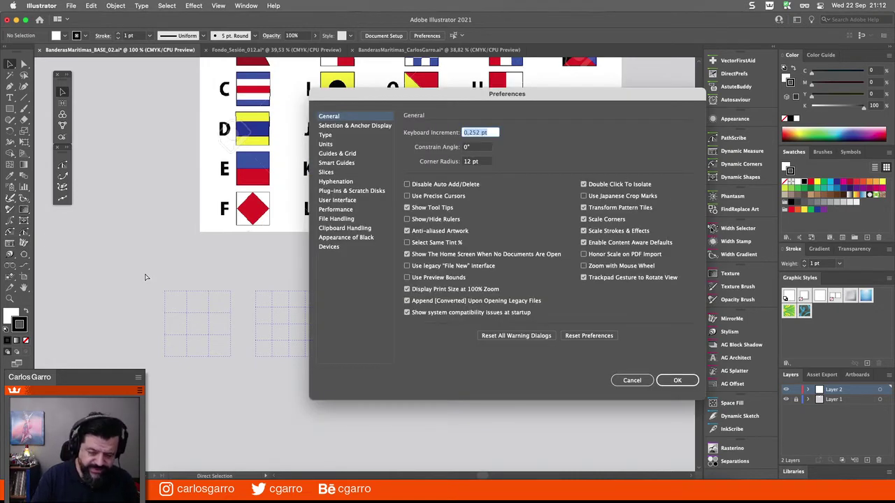
pyautogui.click(342, 127)
pyautogui.click(342, 154)
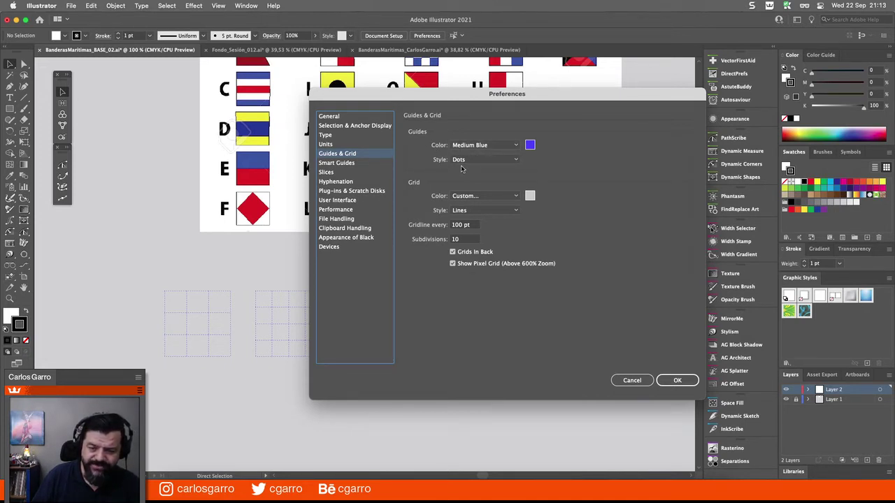
pyautogui.click(515, 145)
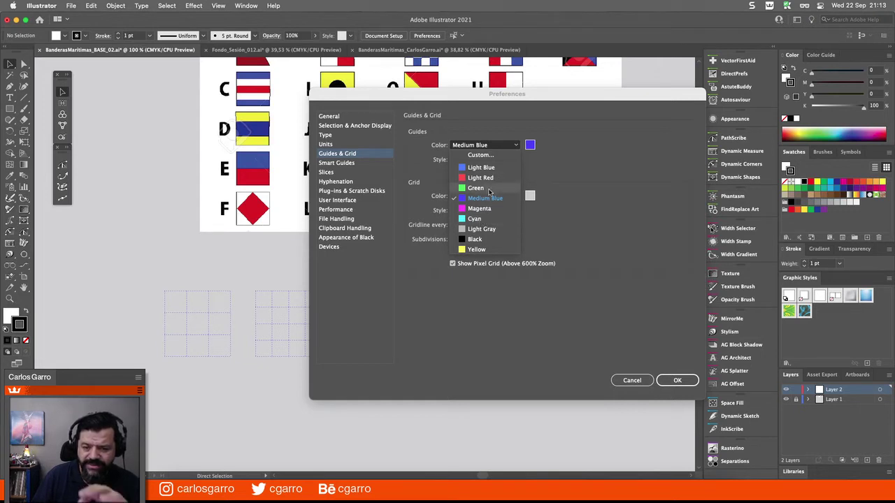
pyautogui.click(485, 198)
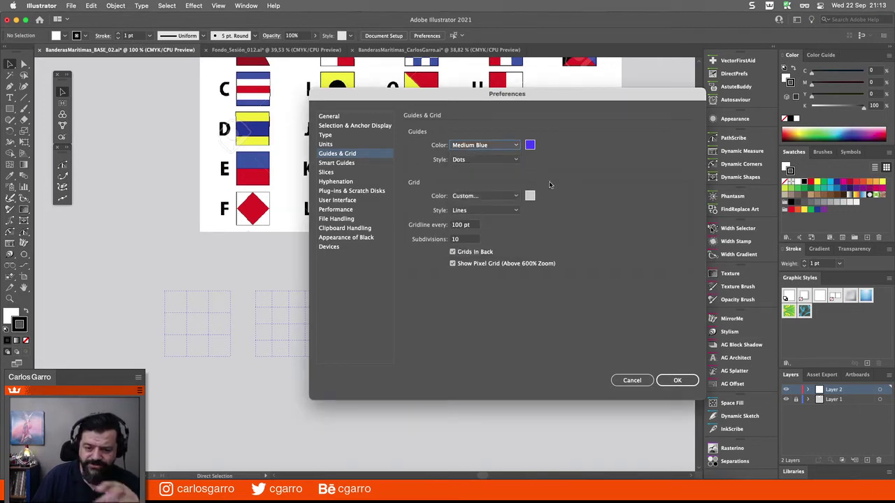
pyautogui.click(667, 379)
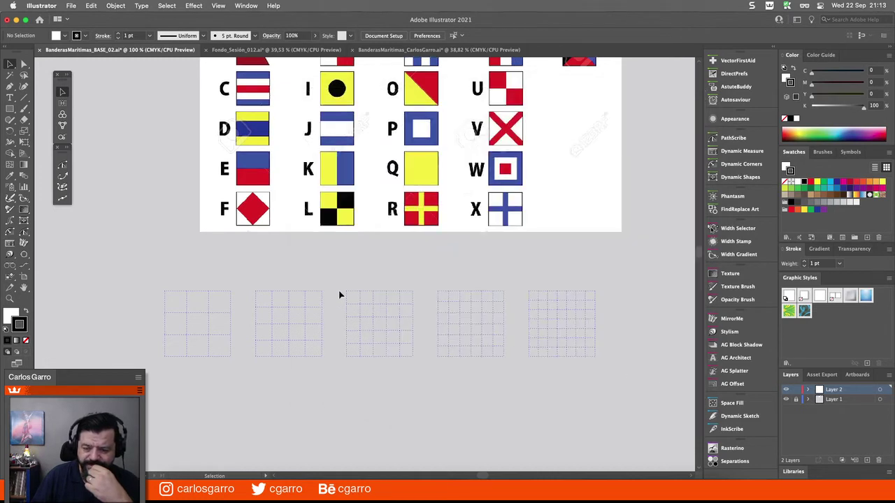
pyautogui.press('z')
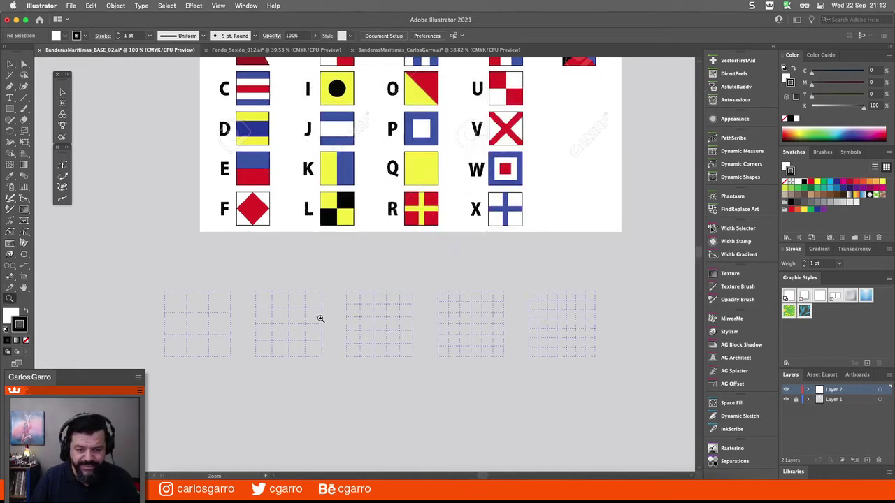
pyautogui.moveTo(160, 275); pyautogui.dragTo(374, 382)
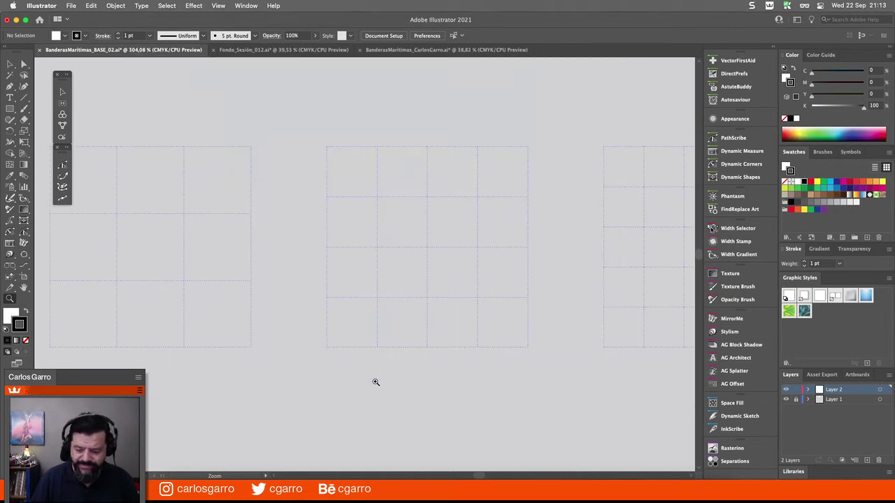
pyautogui.press('super+minus')
pyautogui.press('super+minus')
pyautogui.press('super+minus')
pyautogui.press('super+minus')
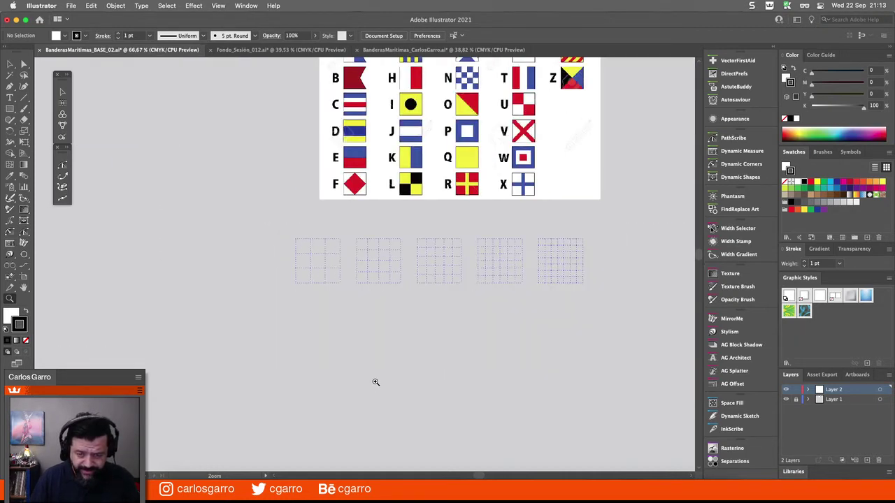
pyautogui.moveTo(377, 262); pyautogui.dragTo(319, 314)
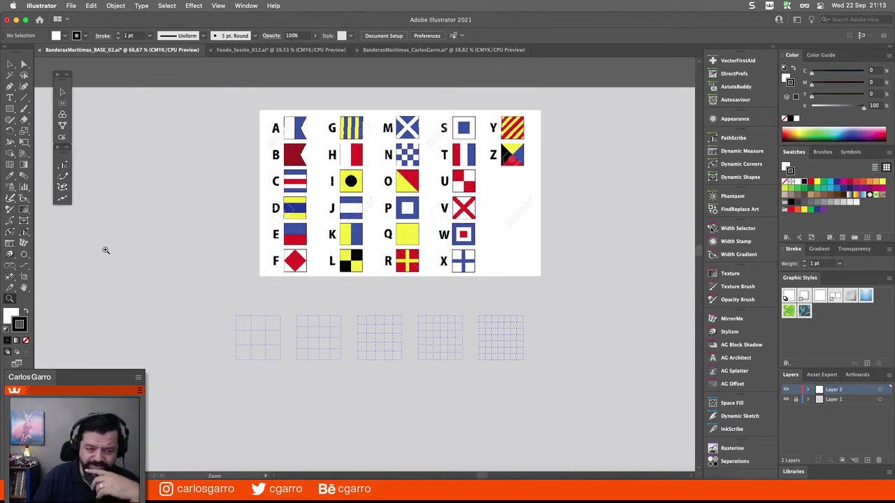
pyautogui.click(12, 87)
pyautogui.click(13, 86)
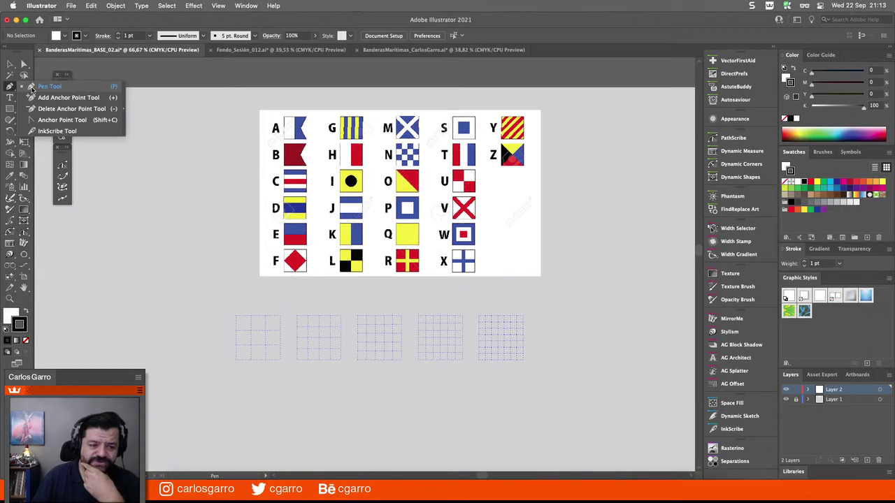
pyautogui.click(30, 90)
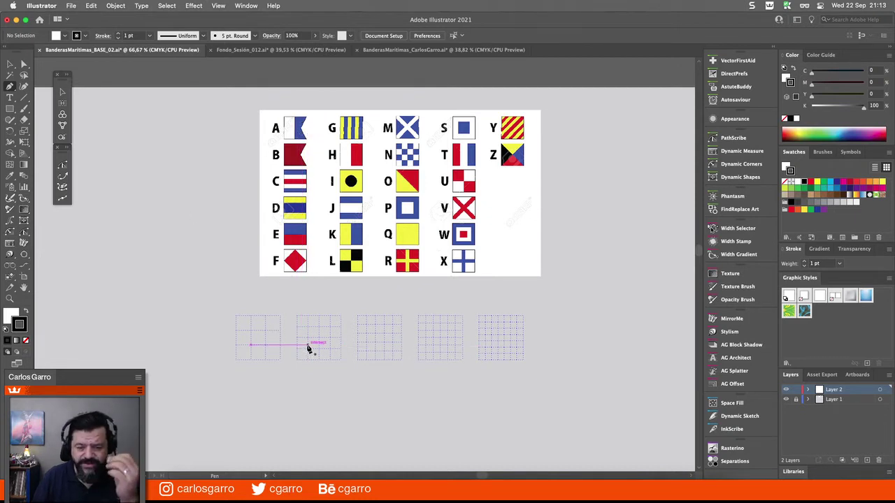
# Draw a white 50 × 100 pt rectangle over the left half of the 4 × 4 guide grid, without a stroke
pyautogui.press('super+equal')
pyautogui.press('super+equal')
pyautogui.moveTo(305, 347); pyautogui.dragTo(319, 205)
pyautogui.press('m')
pyautogui.moveTo(225, 244); pyautogui.dragTo(275, 342)
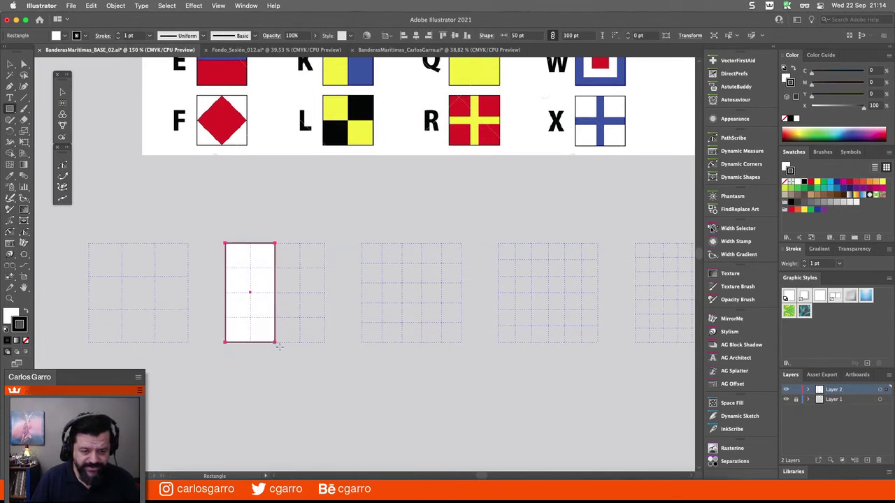
pyautogui.click(26, 340)
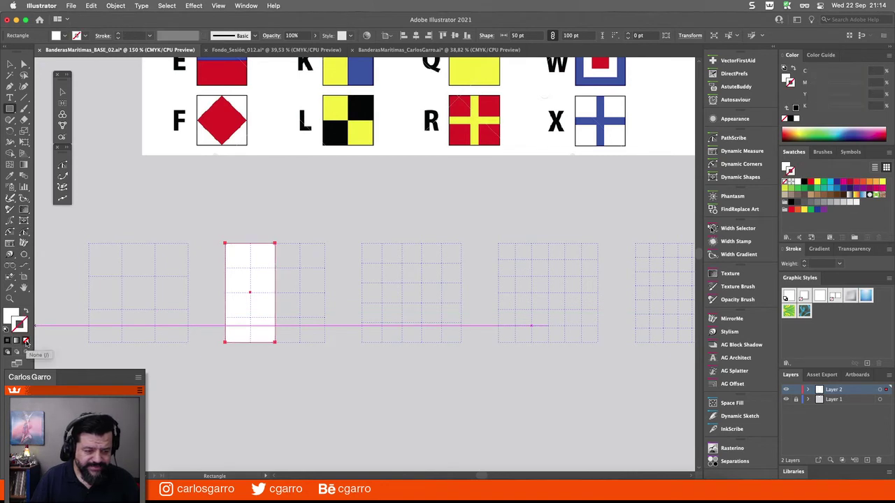
pyautogui.click(10, 64)
pyautogui.click(280, 231)
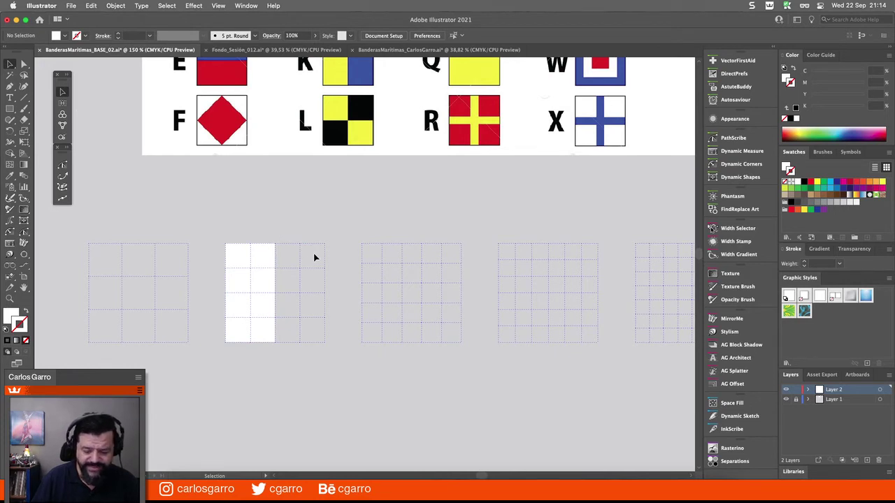
# Draw a closed swallowtail shape over the right half of the 4 × 4 guide grid with the Pen tool, its notch one column deep at mid-height
pyautogui.press('p')
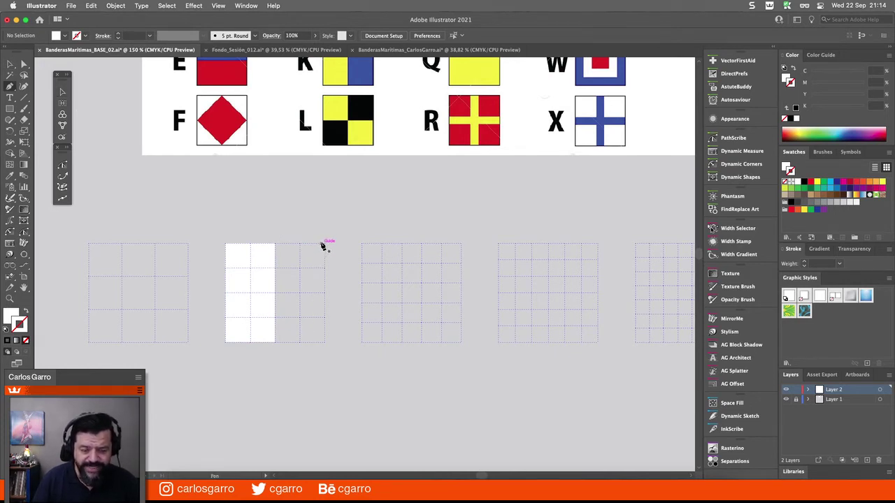
pyautogui.click(323, 244)
pyautogui.click(300, 293)
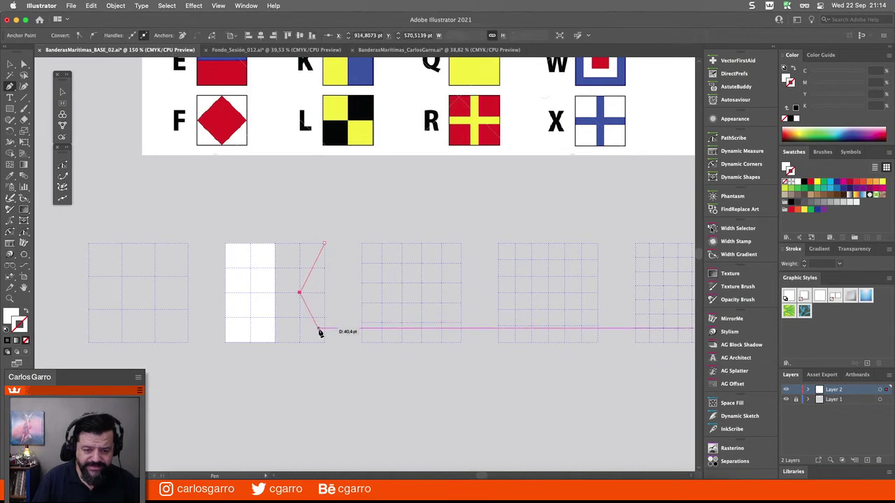
pyautogui.click(324, 343)
pyautogui.click(274, 342)
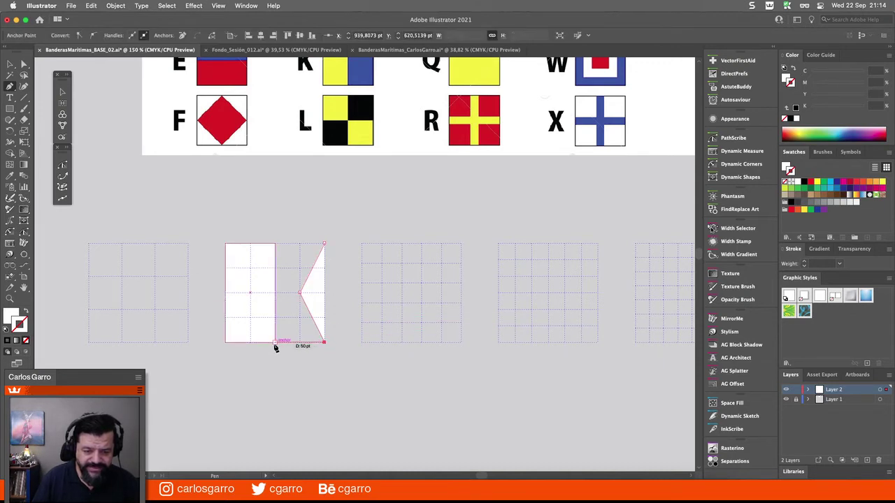
pyautogui.click(275, 244)
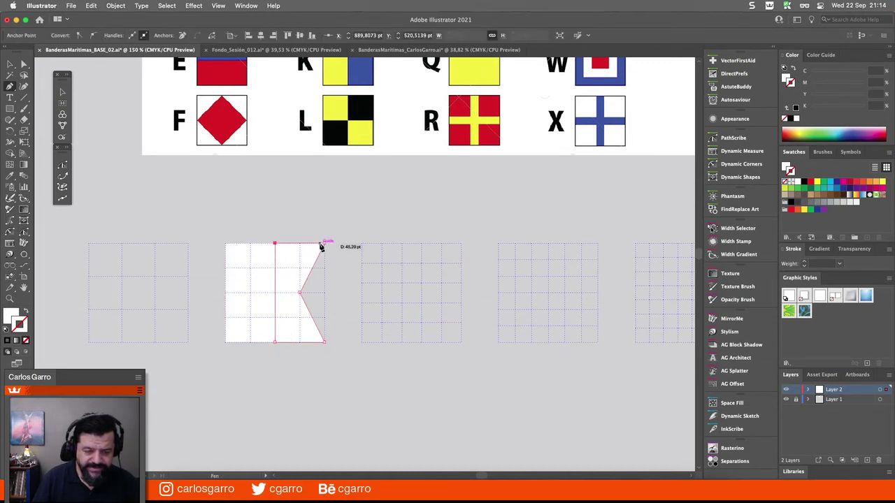
pyautogui.click(324, 245)
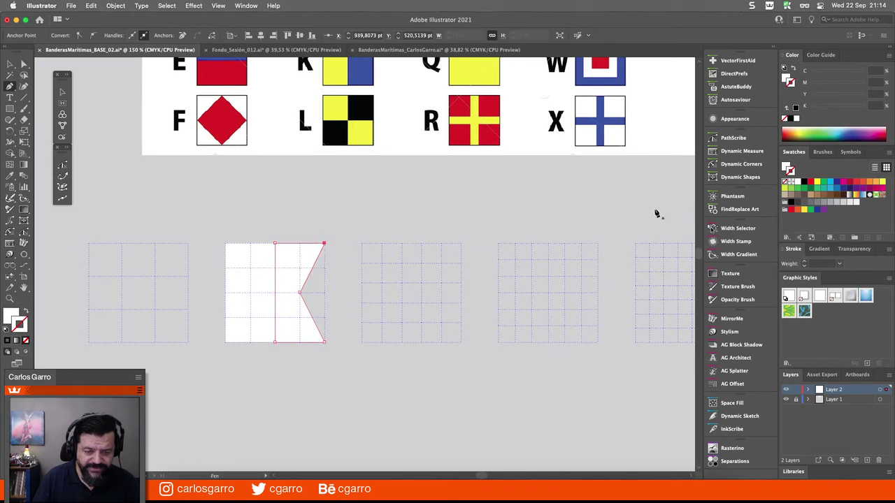
# Fill the swallowtail half of the flag with the dark blue swatch (C 100, M 100), and deselect it
pyautogui.click(787, 167)
pyautogui.click(837, 182)
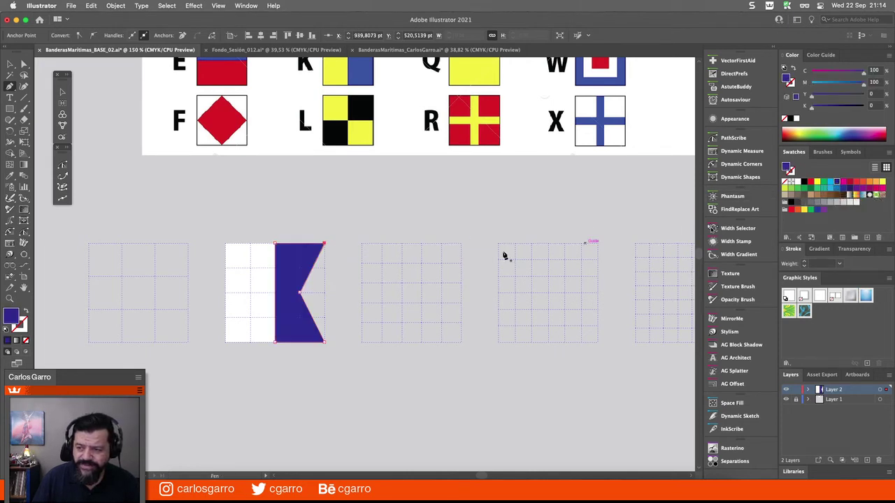
pyautogui.click(10, 63)
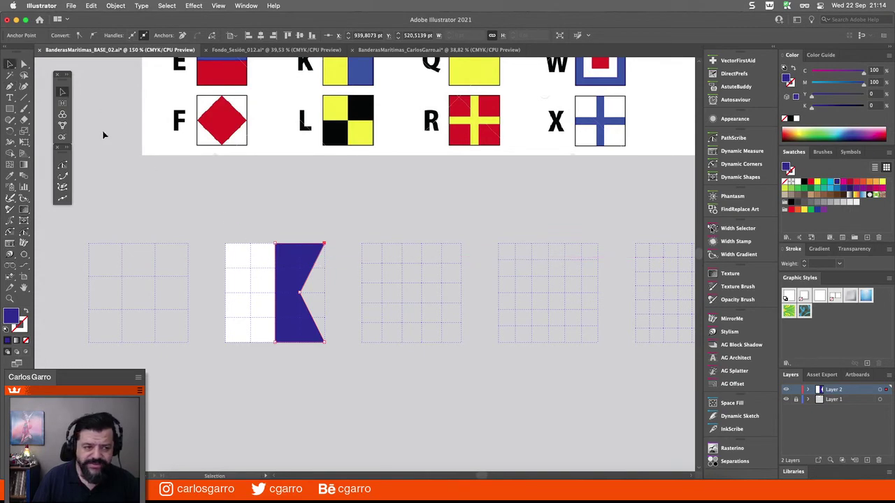
pyautogui.click(336, 200)
# Place a grouped copy of both halves of flag A directly below the 4 × 4 guide grid, and deselect it
pyautogui.scroll(8, 336, 200)
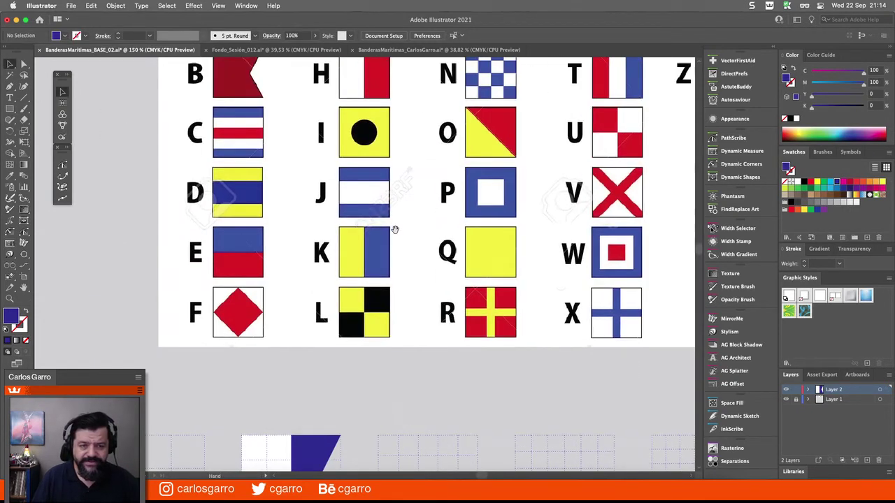
pyautogui.scroll(-5, 341, 347)
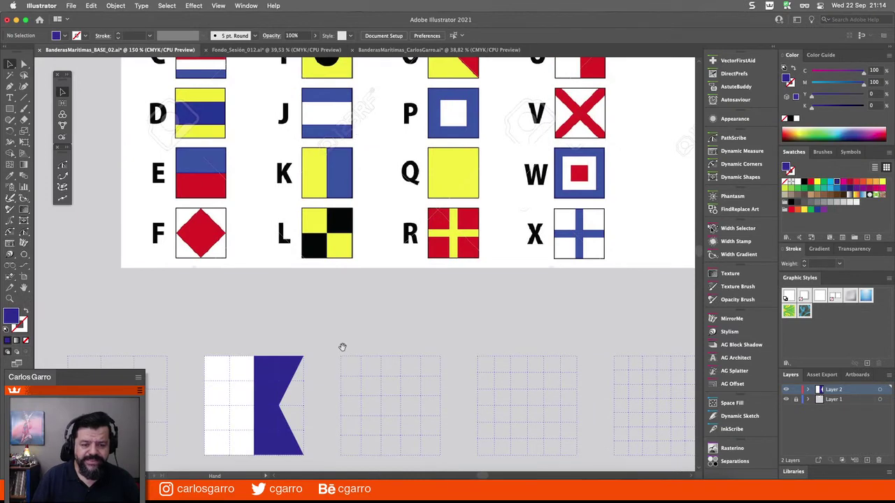
pyautogui.scroll(-4, 350, 235)
pyautogui.moveTo(245, 229); pyautogui.dragTo(283, 255)
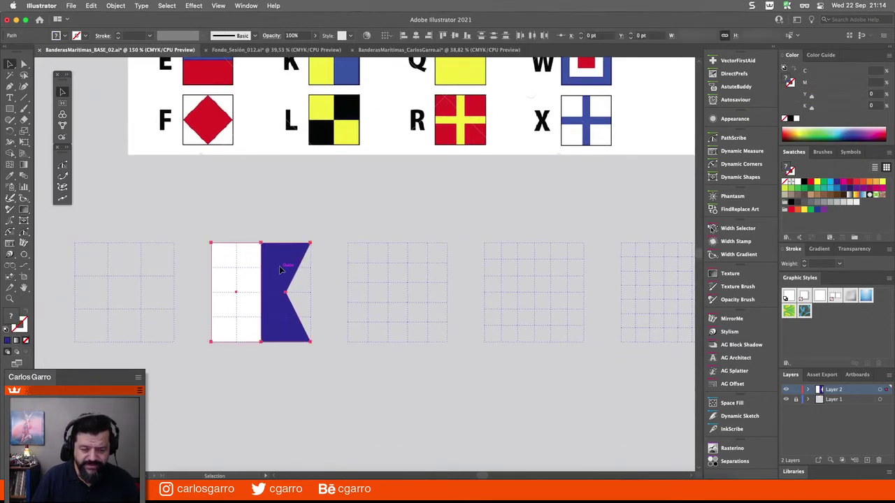
pyautogui.press('super+minus')
pyautogui.press('super+minus')
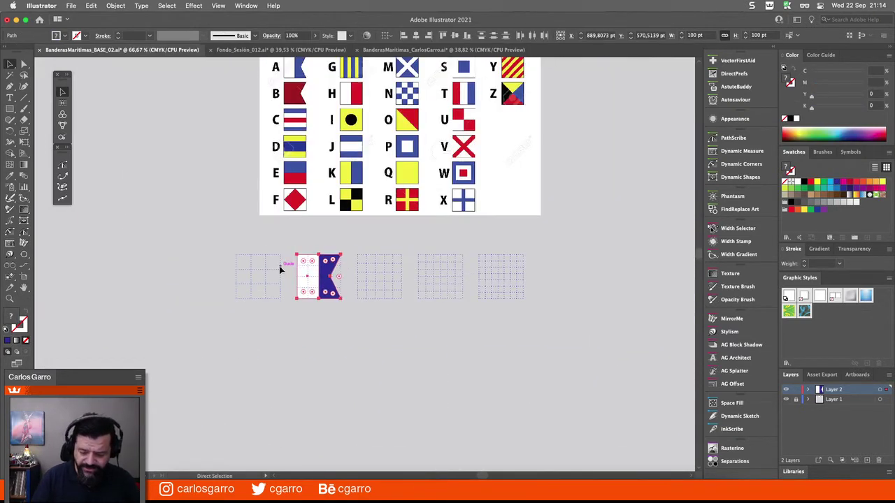
pyautogui.moveTo(280, 263); pyautogui.dragTo(304, 334)
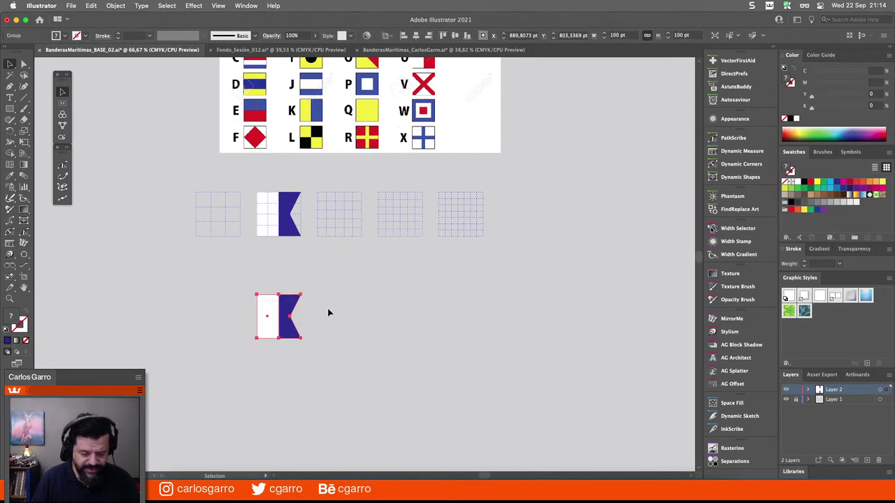
pyautogui.click(328, 311)
# Delete the white half over the 4 × 4 guide grid and extend the swallowtail's straight edge to the grid's left side
pyautogui.click(273, 199)
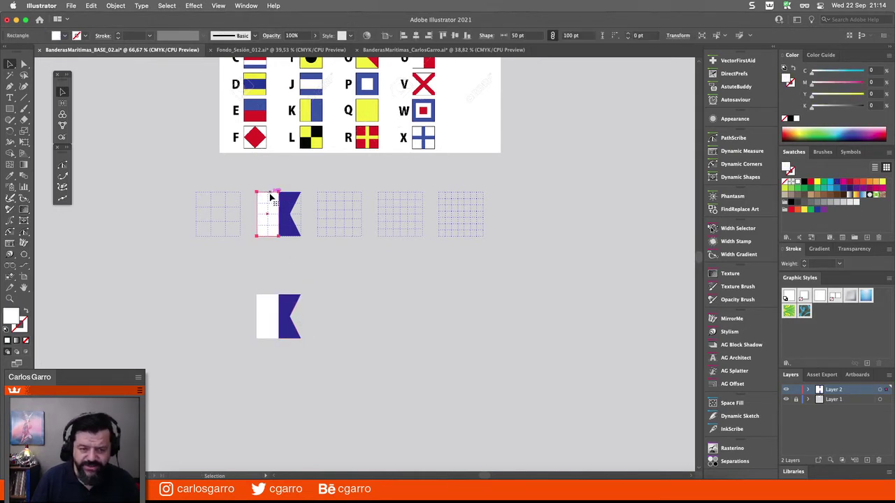
pyautogui.press('Delete')
pyautogui.click(24, 64)
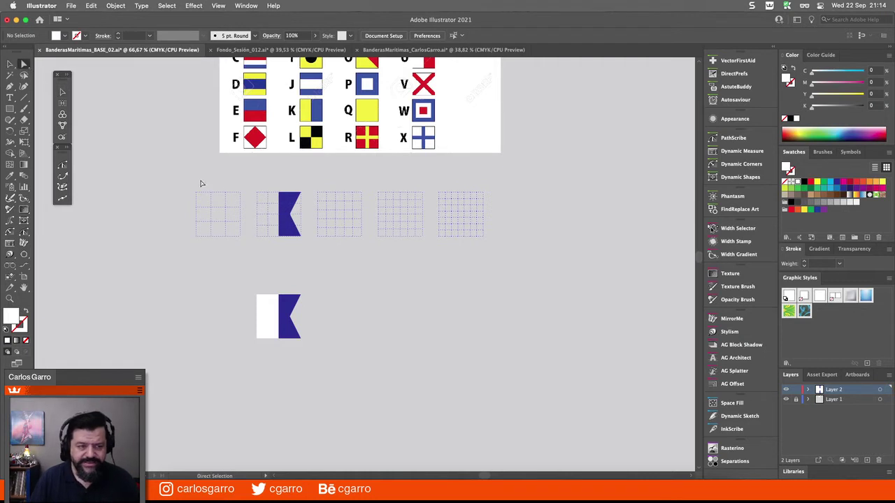
pyautogui.moveTo(280, 211); pyautogui.dragTo(259, 208)
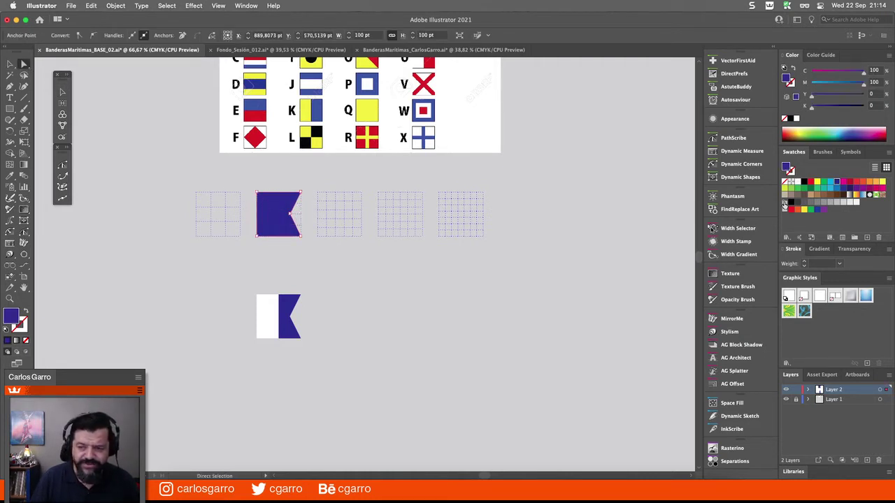
# Fill the full-width swallowtail with the red swatch (M 100, Y 100) and place a copy to the right of flag A
pyautogui.click(809, 182)
pyautogui.click(10, 63)
pyautogui.click(279, 195)
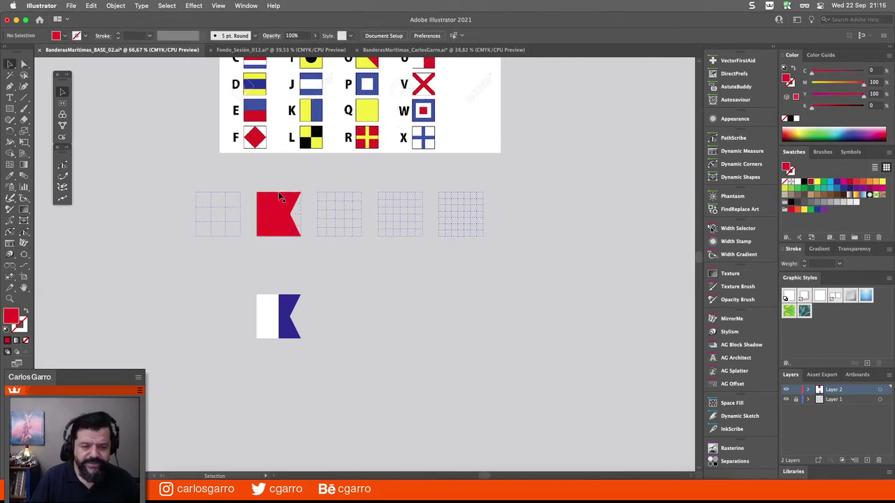
pyautogui.moveTo(280, 195); pyautogui.dragTo(342, 299)
pyautogui.click(409, 298)
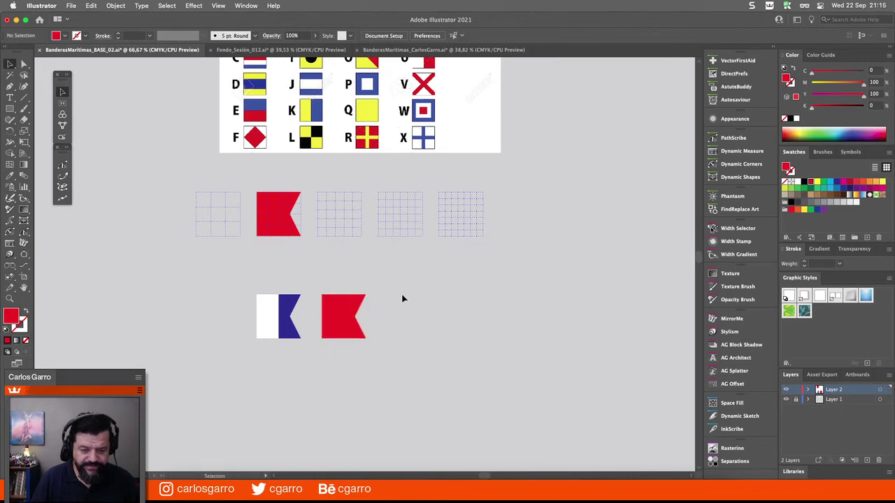
# Delete the original red swallowtail from the 4 × 4 guide grid
pyautogui.hscroll(3, 349, 300)
pyautogui.scroll(2, 349, 300)
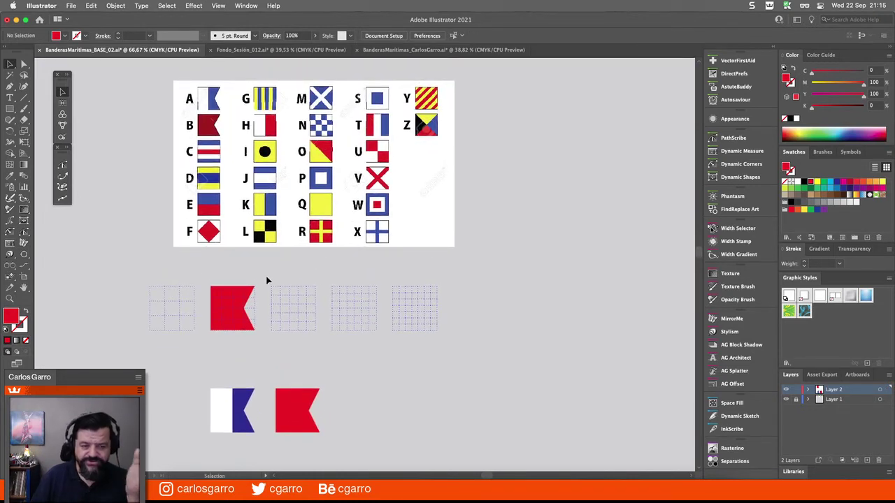
pyautogui.click(236, 290)
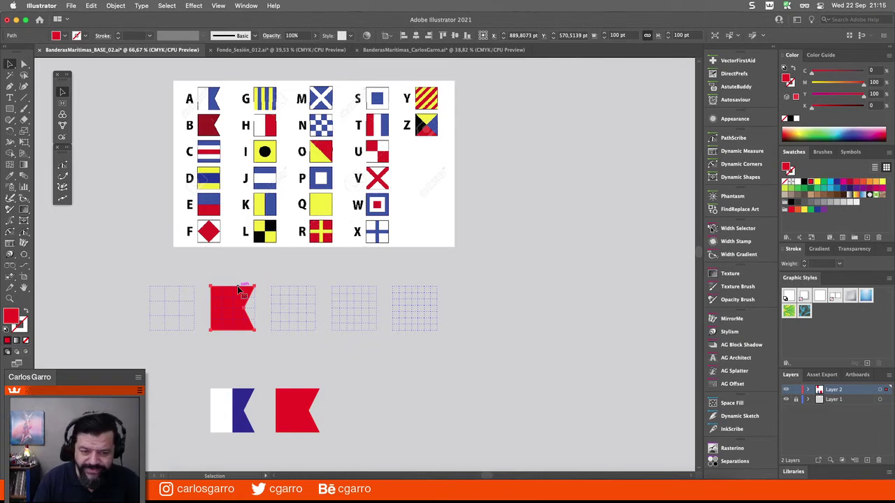
pyautogui.press('Delete')
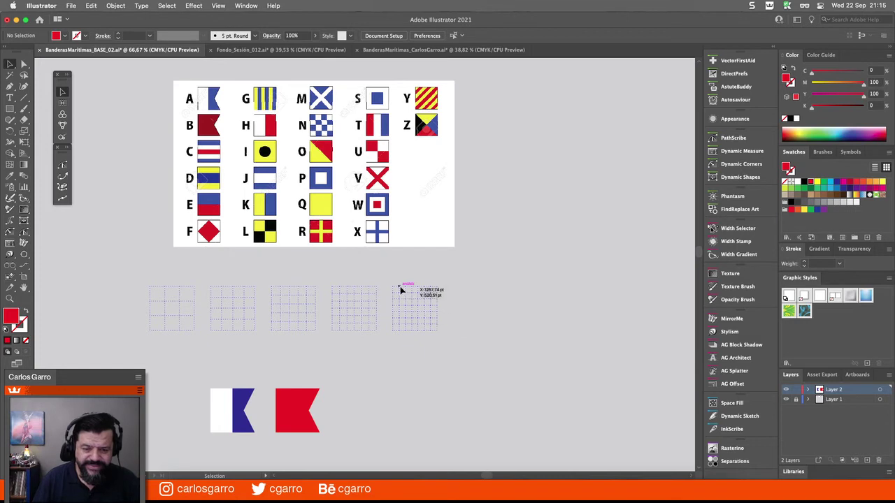
# Draw a 100 × 100 pt square over the whole 7 × 7 guide grid with the default white fill and black 1 pt stroke
pyautogui.press('z')
pyautogui.moveTo(388, 281); pyautogui.dragTo(463, 352)
pyautogui.moveTo(386, 340); pyautogui.dragTo(388, 341)
pyautogui.press('l')
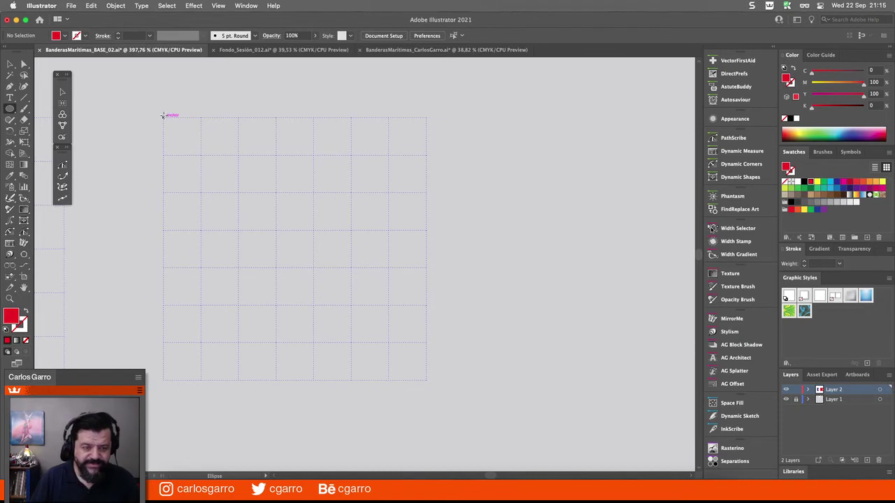
pyautogui.press('d')
pyautogui.moveTo(163, 116)
pyautogui.mouseDown()
pyautogui.moveTo(410, 343)
pyautogui.moveTo(424, 375)
pyautogui.mouseUp()
pyautogui.press('super+z')
pyautogui.press('m')
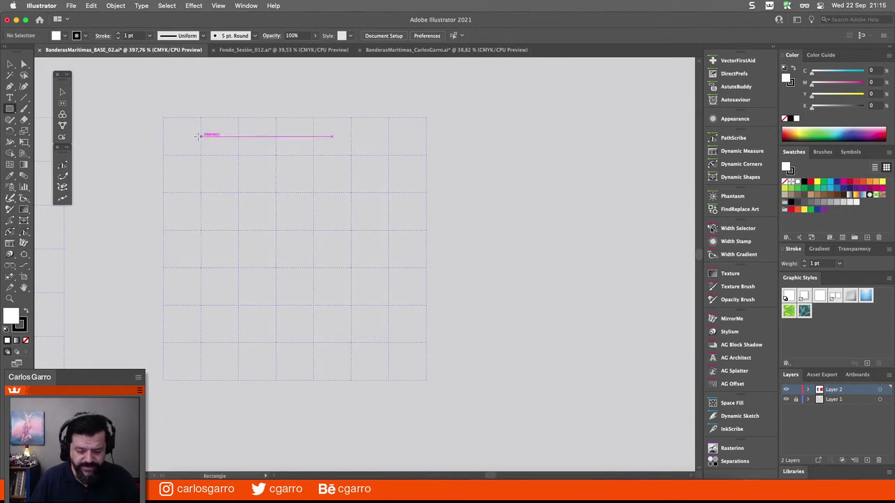
pyautogui.moveTo(163, 117); pyautogui.dragTo(424, 378)
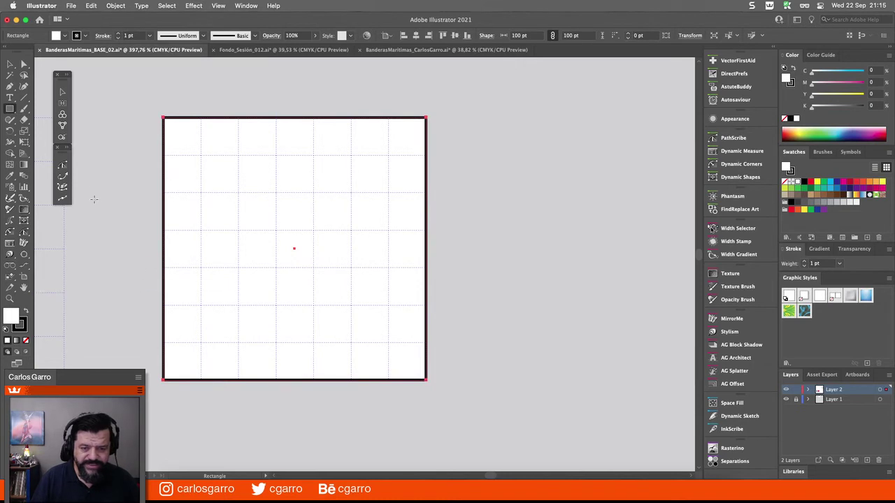
# Draw a full-height bar over the middle column and a full-width bar over the middle row of the 7 × 7 grid
pyautogui.click(63, 104)
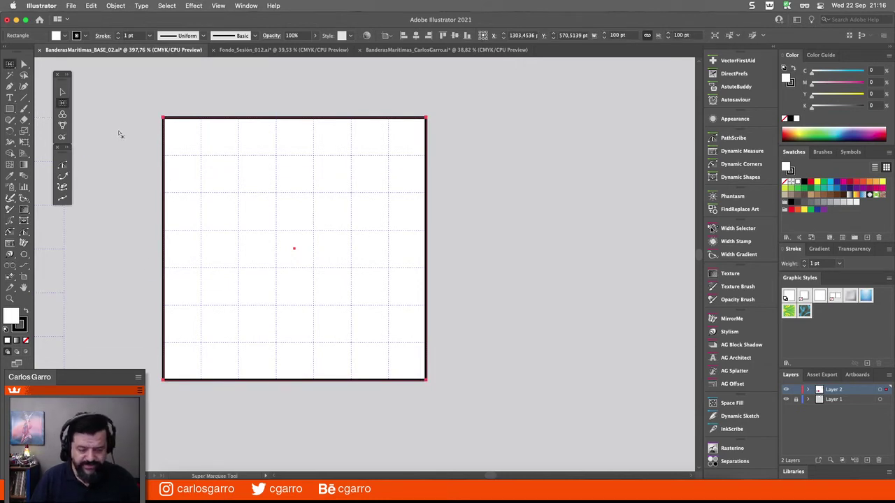
pyautogui.press('m')
pyautogui.moveTo(276, 118); pyautogui.dragTo(314, 379)
pyautogui.moveTo(426, 230); pyautogui.dragTo(165, 266)
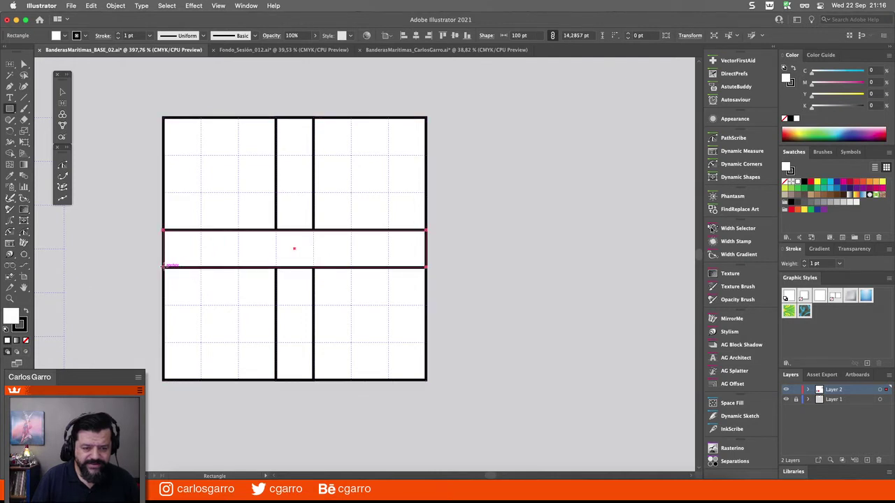
# Merge the vertical and horizontal bars into a single cross with the Shape Builder tool
pyautogui.click(64, 91)
pyautogui.keyDown('shift'); pyautogui.click(277, 145); pyautogui.keyUp('shift')
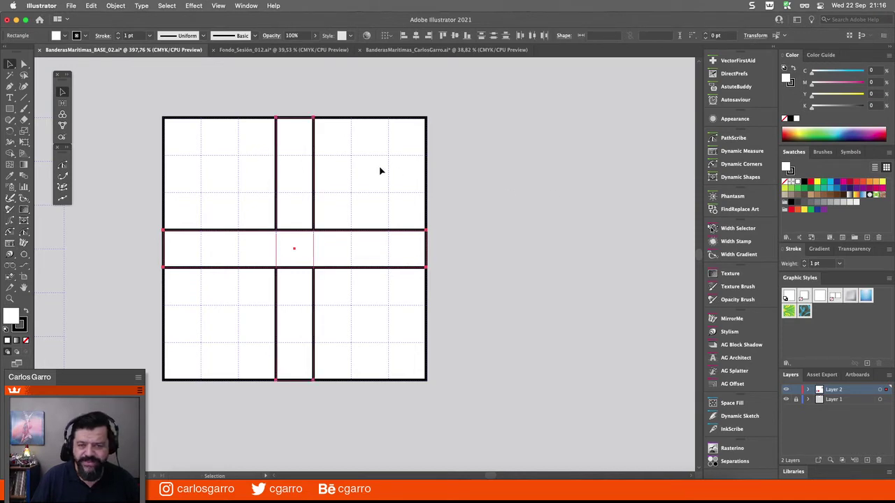
pyautogui.click(10, 153)
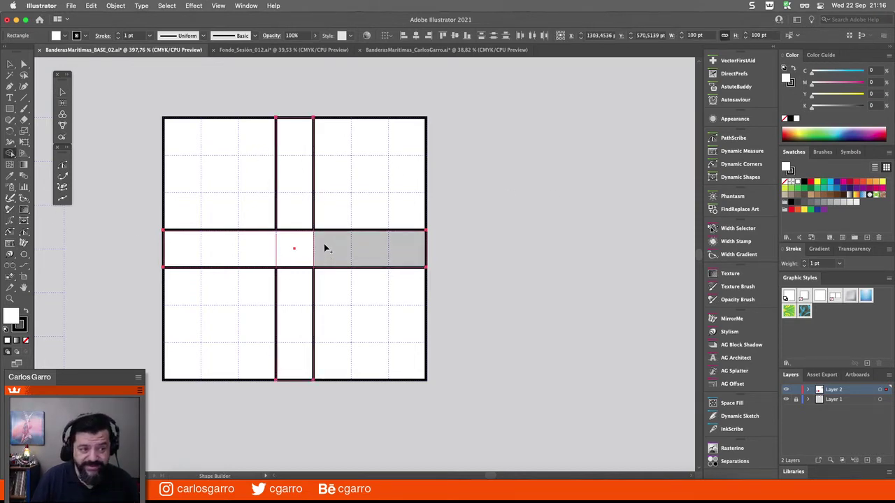
pyautogui.moveTo(295, 218)
pyautogui.mouseDown()
pyautogui.moveTo(296, 240)
pyautogui.moveTo(266, 250)
pyautogui.moveTo(288, 256)
pyautogui.moveTo(293, 299)
pyautogui.mouseUp()
pyautogui.moveTo(244, 249); pyautogui.dragTo(326, 253)
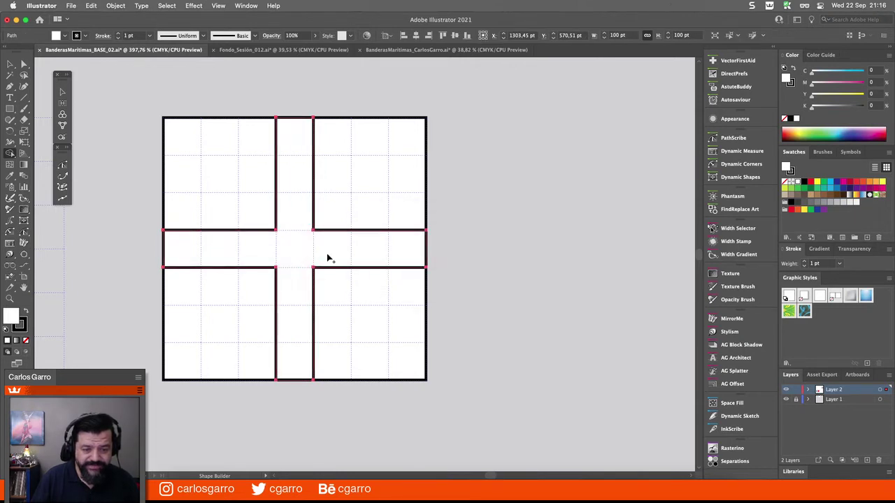
# Fill the merged cross with the dark blue swatch (C 100, M 100)
pyautogui.click(835, 185)
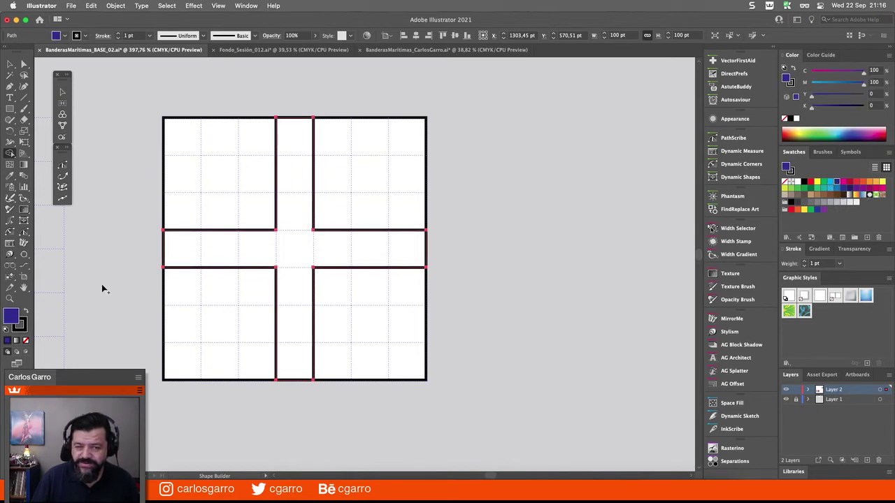
pyautogui.press('v')
pyautogui.press('d')
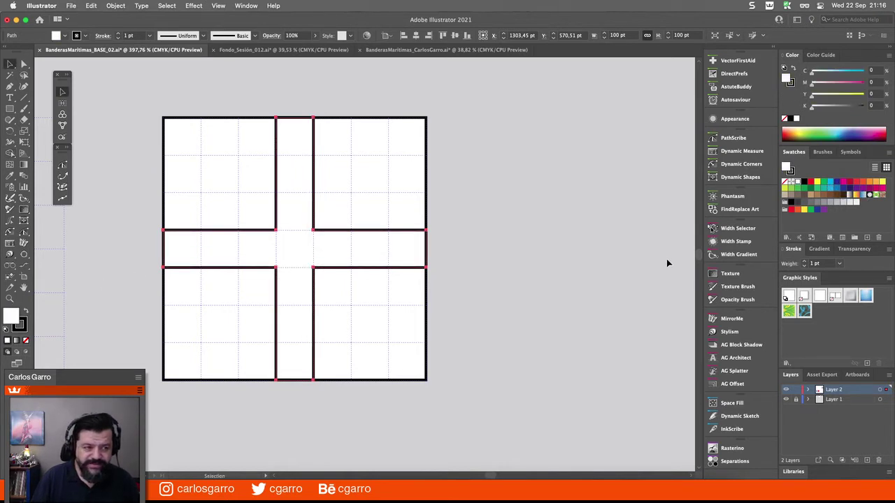
pyautogui.click(454, 238)
pyautogui.click(341, 234)
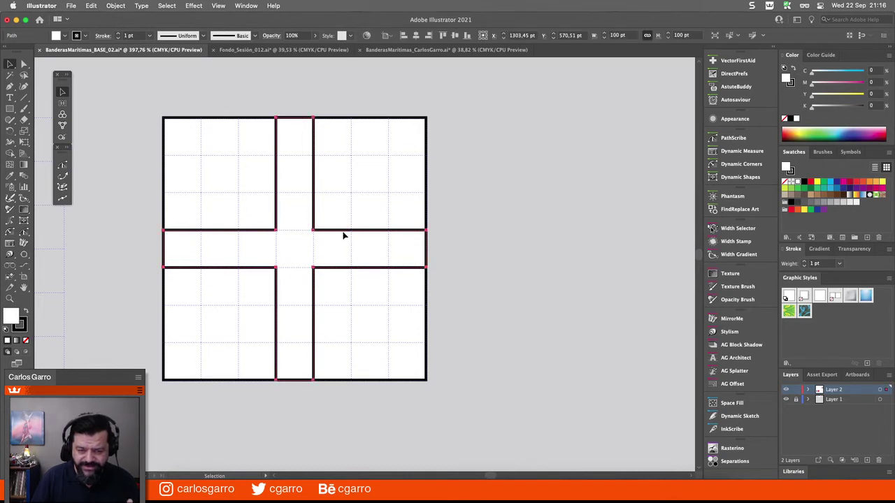
pyautogui.click(835, 183)
# Remove the stroke from both the blue cross and the white square behind it, and deselect them
pyautogui.click(478, 201)
pyautogui.moveTo(254, 106); pyautogui.dragTo(359, 268)
pyautogui.click(20, 325)
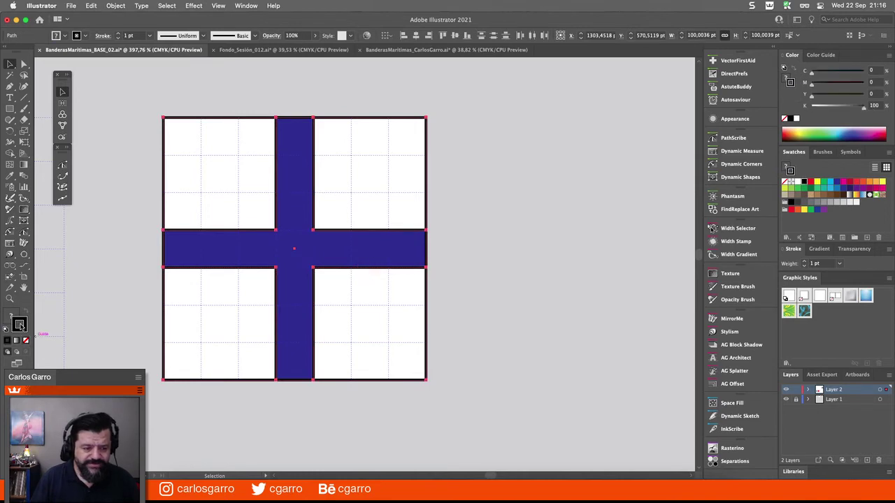
pyautogui.click(25, 341)
pyautogui.click(82, 336)
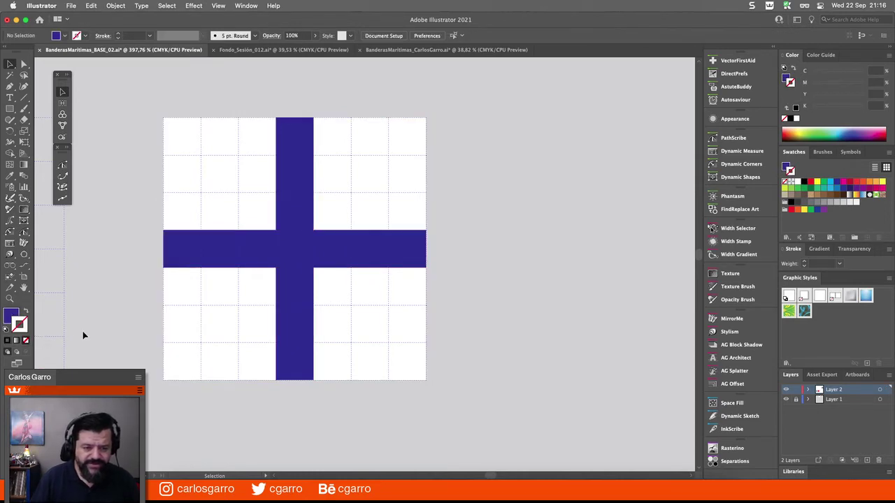
# Move the cross and its white square off the 7 × 7 grid into the finished row, to the right of the red swallowtail
pyautogui.press('super+minus')
pyautogui.press('super+minus')
pyautogui.press('super+minus')
pyautogui.press('super+minus')
pyautogui.press('super+minus')
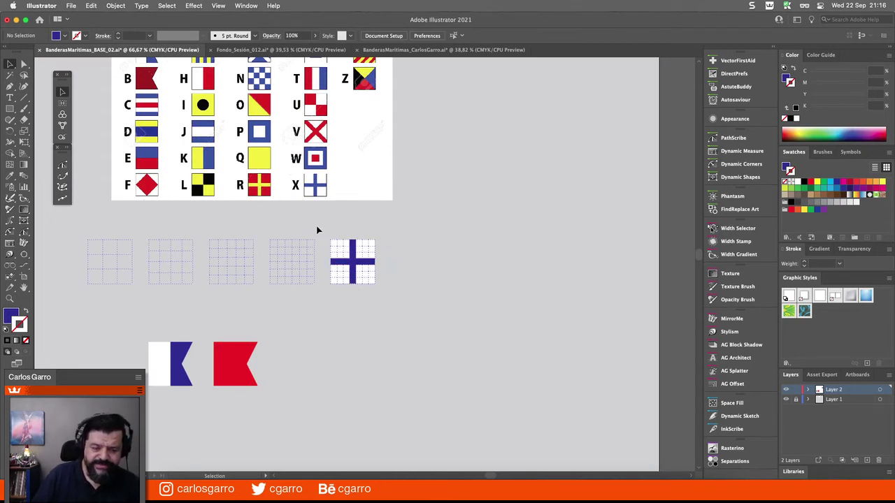
pyautogui.moveTo(329, 230); pyautogui.dragTo(403, 306)
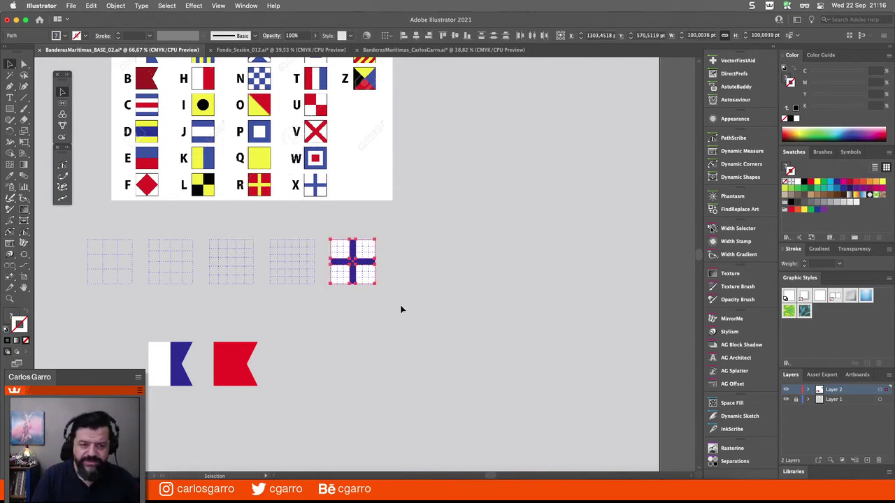
pyautogui.moveTo(425, 219); pyautogui.dragTo(420, 286)
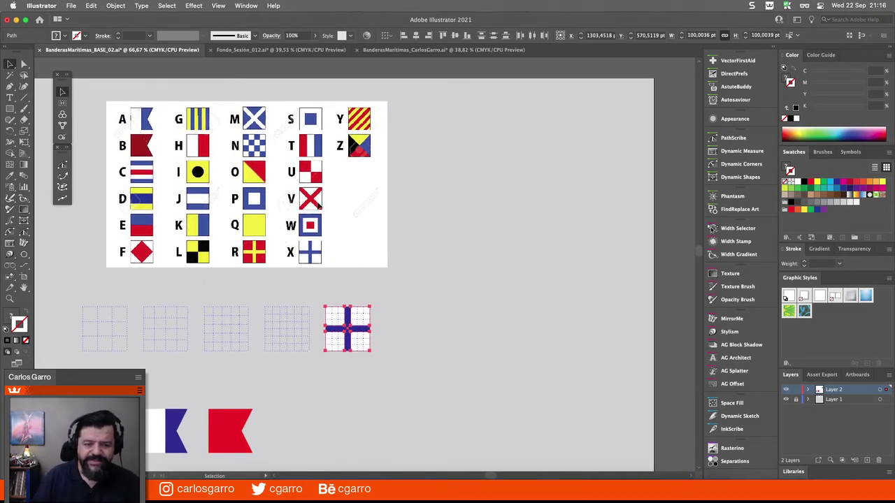
pyautogui.click(414, 317)
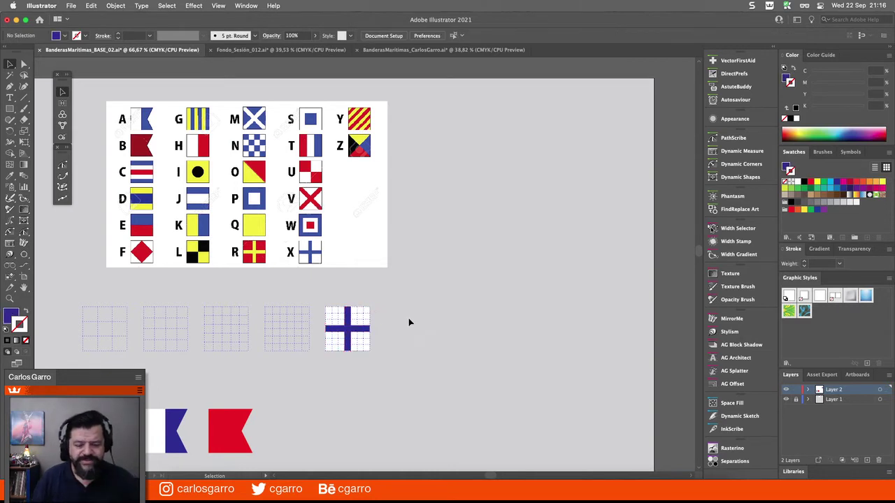
pyautogui.moveTo(382, 304); pyautogui.dragTo(326, 359)
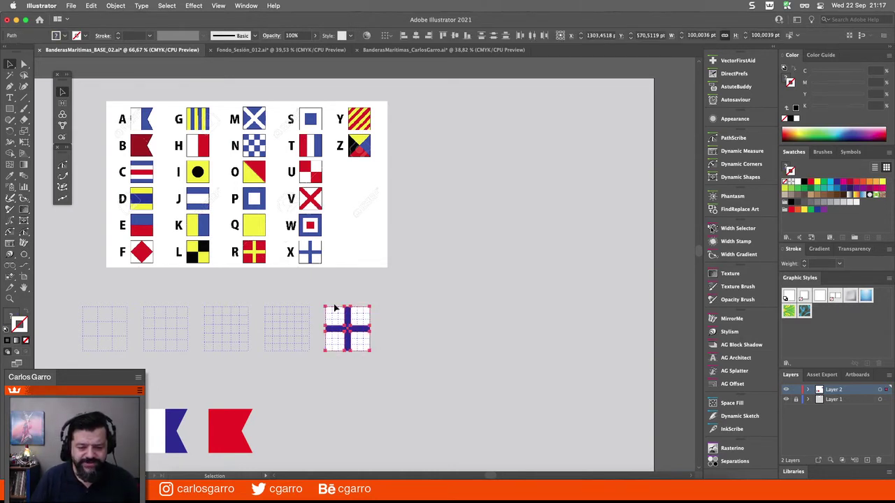
pyautogui.moveTo(327, 309); pyautogui.dragTo(278, 413)
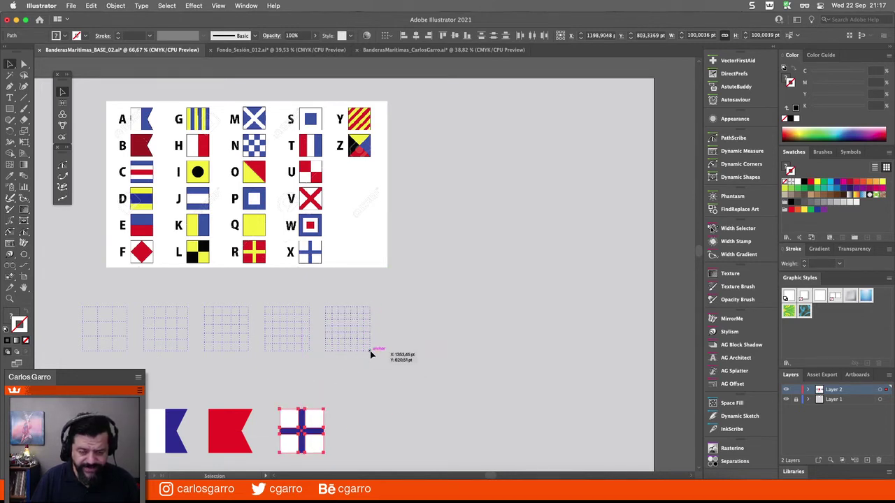
# Draw a dark blue diagonal band with InkScribe between the 7 × 7 grid's upper-left and lower-right corners, cutting each end one cell along both edges
pyautogui.press('z')
pyautogui.moveTo(308, 297); pyautogui.dragTo(403, 362)
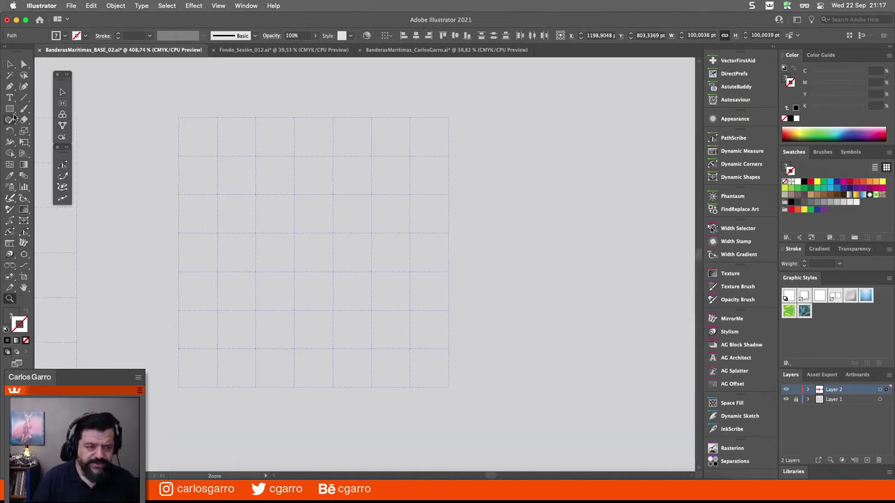
pyautogui.click(10, 86)
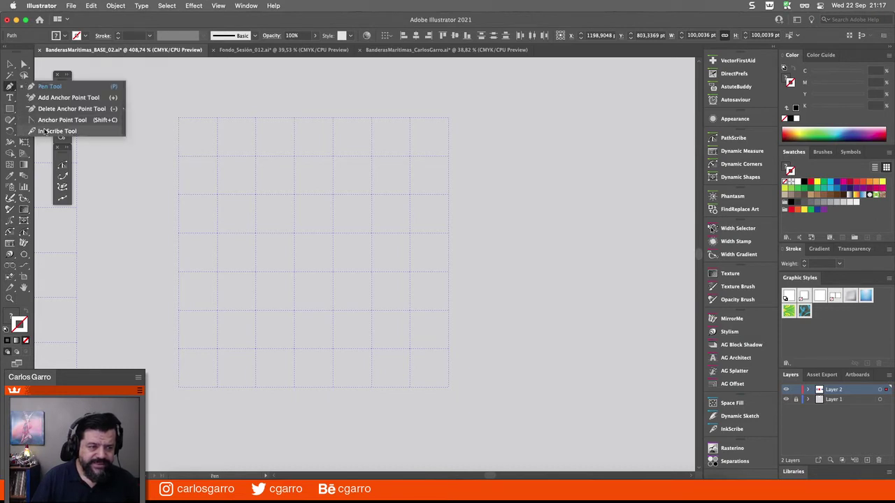
pyautogui.click(44, 131)
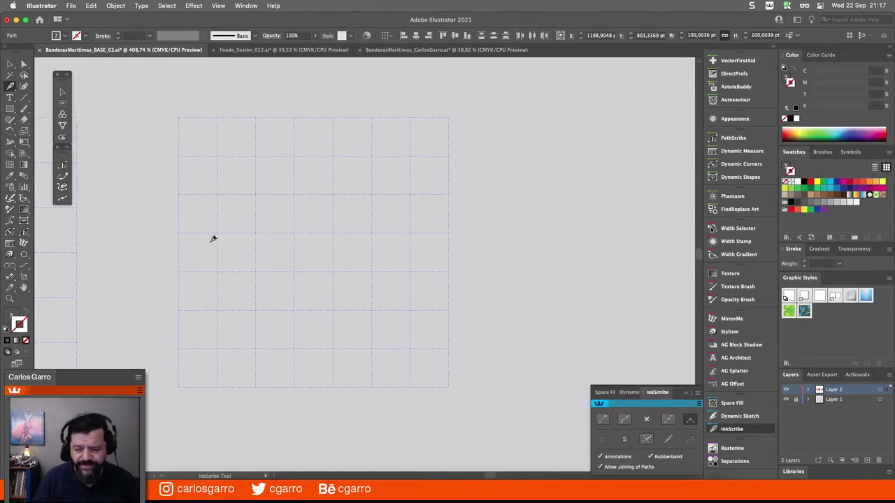
pyautogui.click(199, 174)
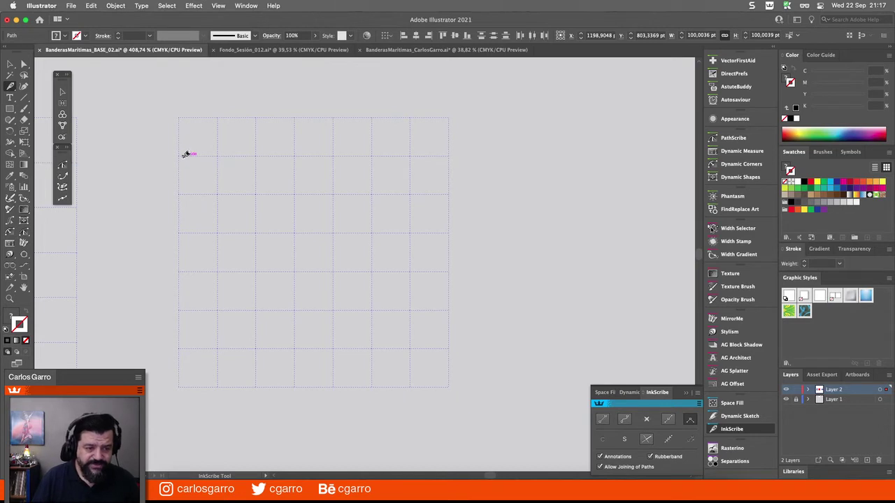
pyautogui.click(178, 118)
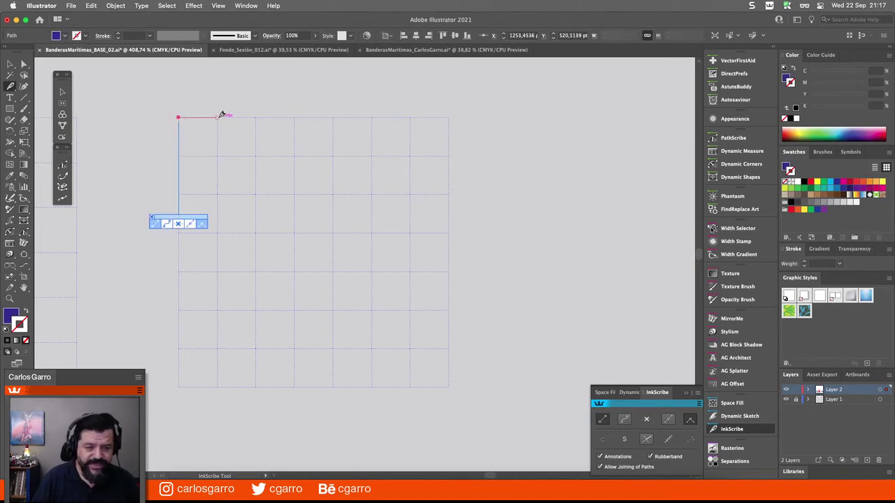
pyautogui.click(217, 117)
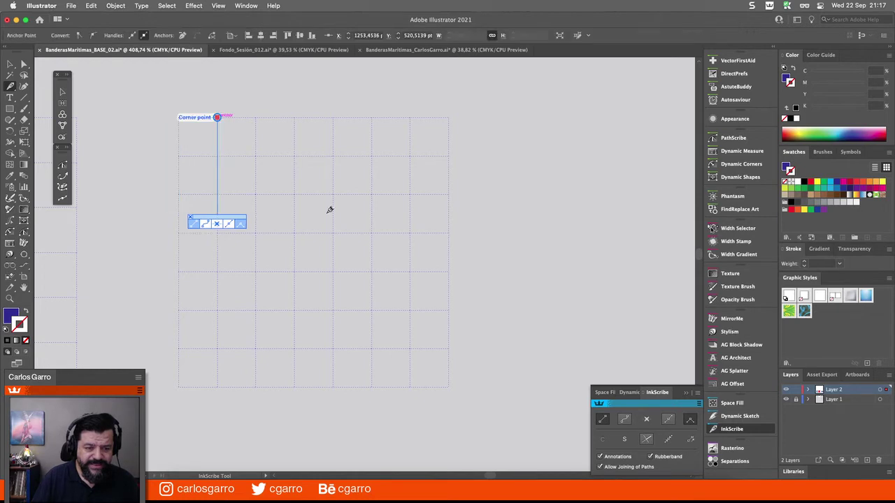
pyautogui.click(450, 346)
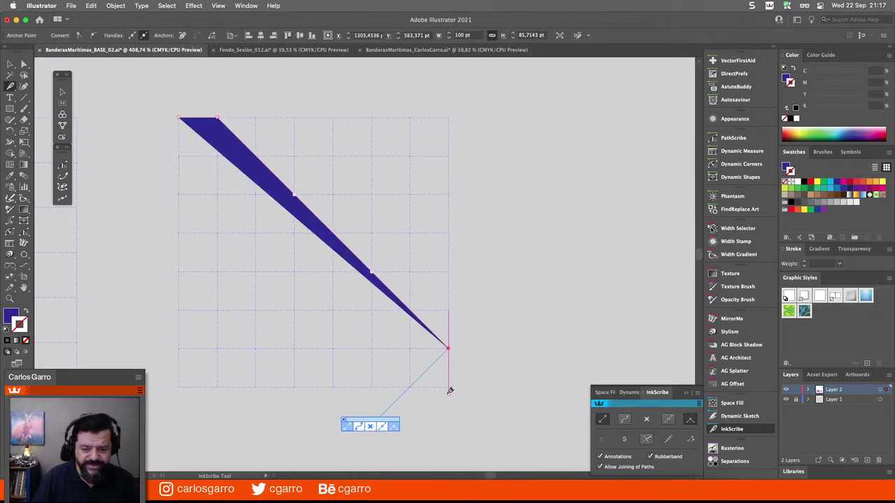
pyautogui.click(448, 385)
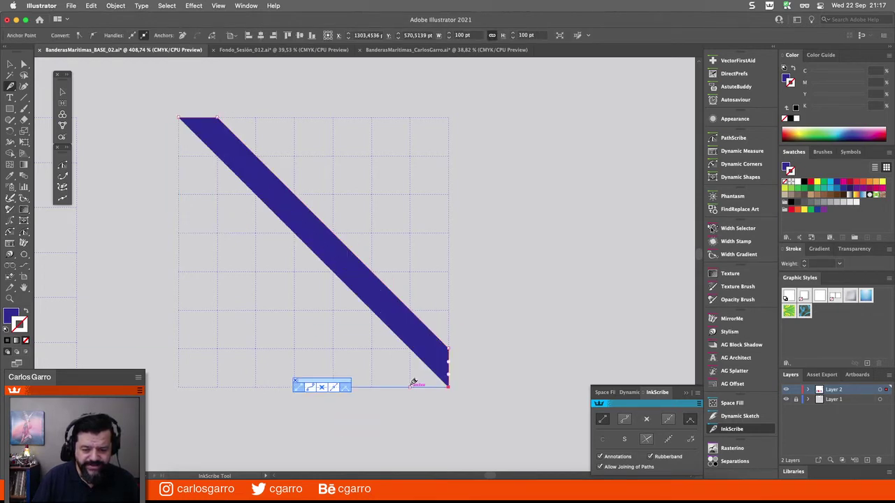
pyautogui.click(408, 385)
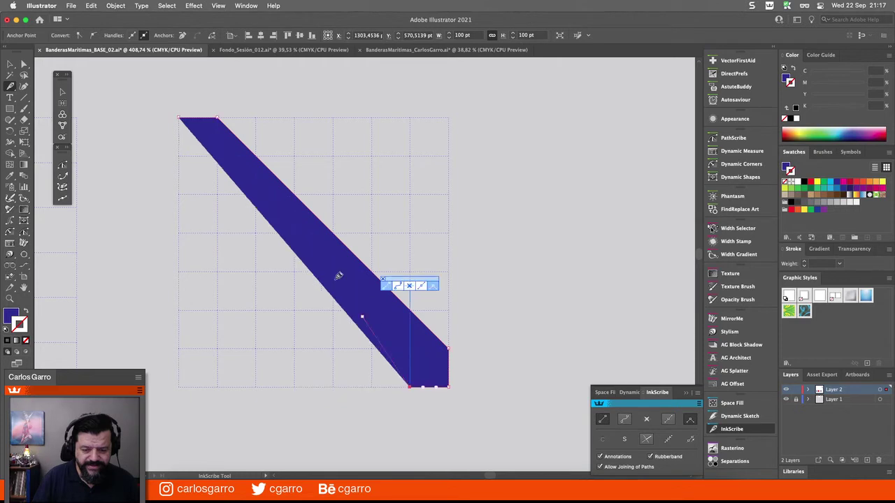
pyautogui.click(179, 155)
pyautogui.click(179, 117)
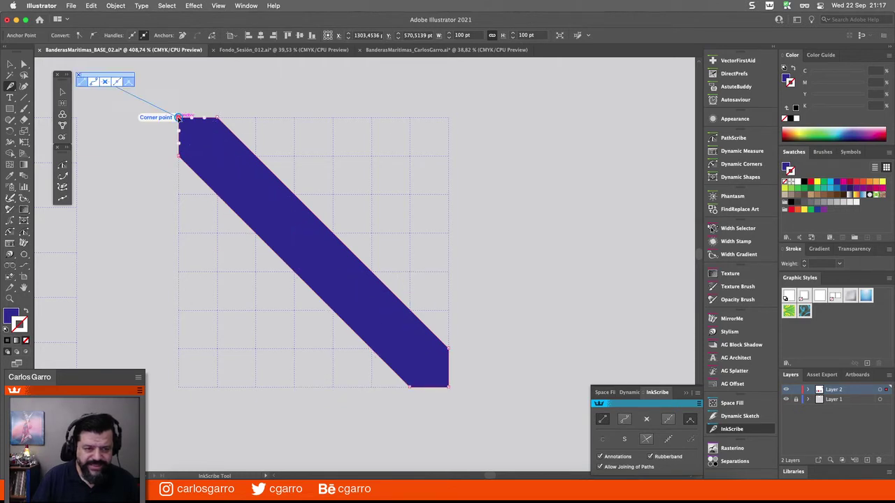
pyautogui.click(62, 92)
pyautogui.click(108, 139)
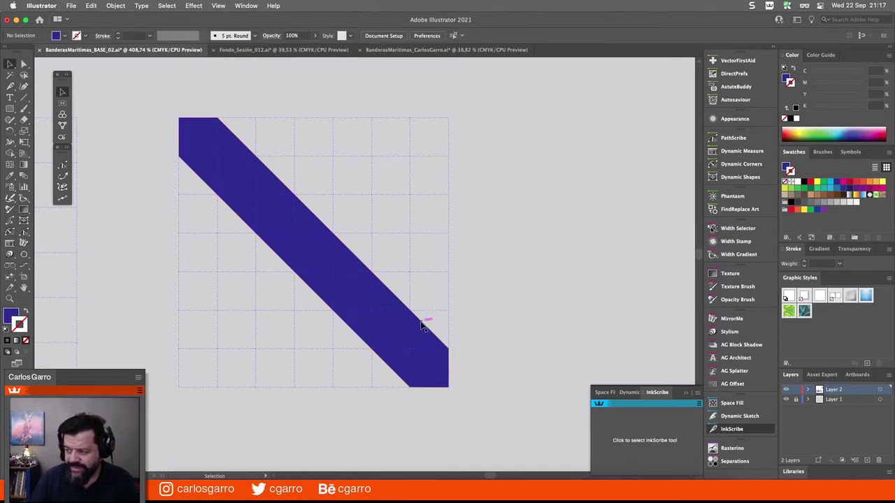
# Reflect a copy of the diagonal band across the vertical axis to form an X over the 7 × 7 grid
pyautogui.moveTo(408, 321); pyautogui.dragTo(434, 314)
pyautogui.moveTo(373, 180); pyautogui.dragTo(294, 296)
pyautogui.click(12, 133)
pyautogui.moveTo(12, 132); pyautogui.dragTo(51, 143)
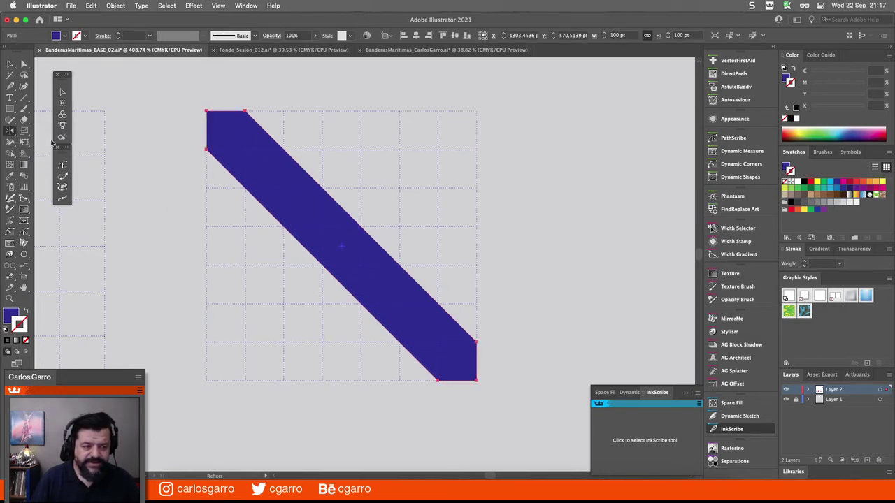
pyautogui.doubleClick(10, 132)
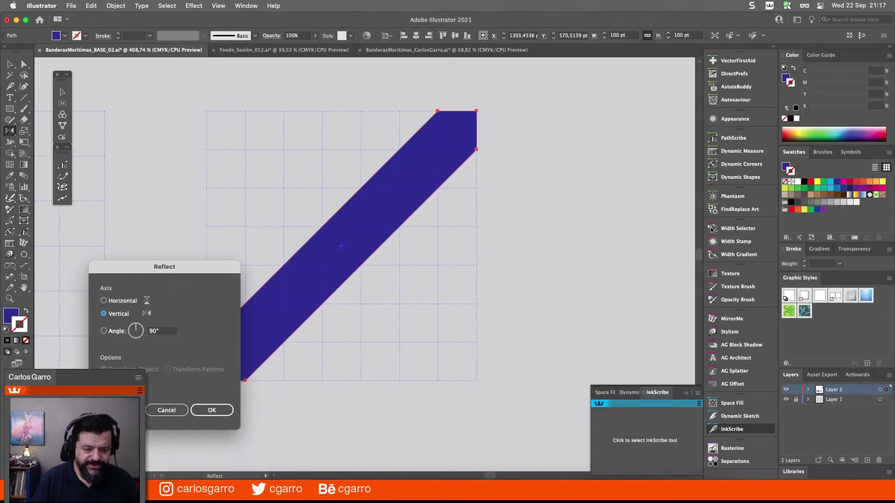
pyautogui.click(210, 412)
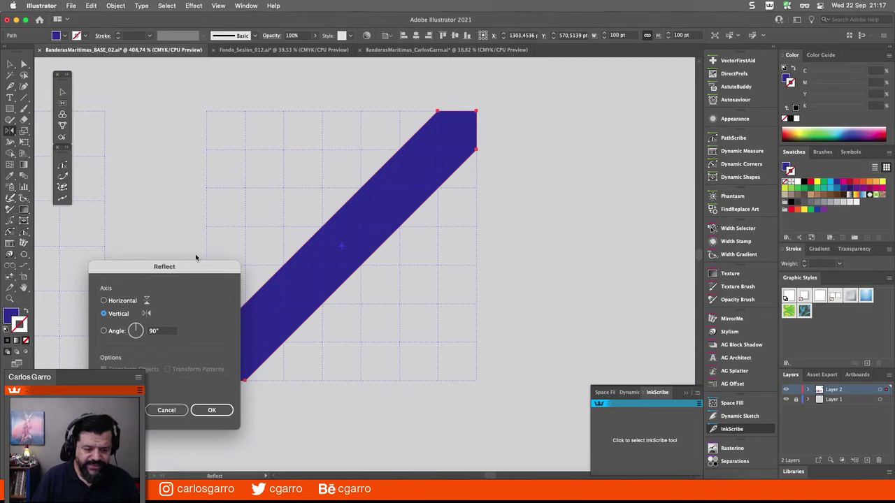
pyautogui.moveTo(199, 274); pyautogui.dragTo(305, 158)
pyautogui.click(251, 300)
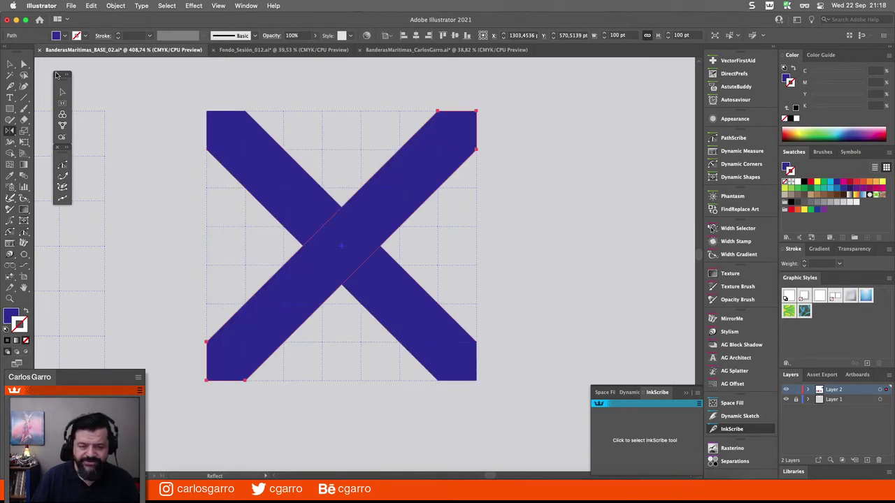
# Merge the two crossed diagonal bands into a single X shape with the Shape Builder tool
pyautogui.click(9, 64)
pyautogui.moveTo(177, 106); pyautogui.dragTo(448, 349)
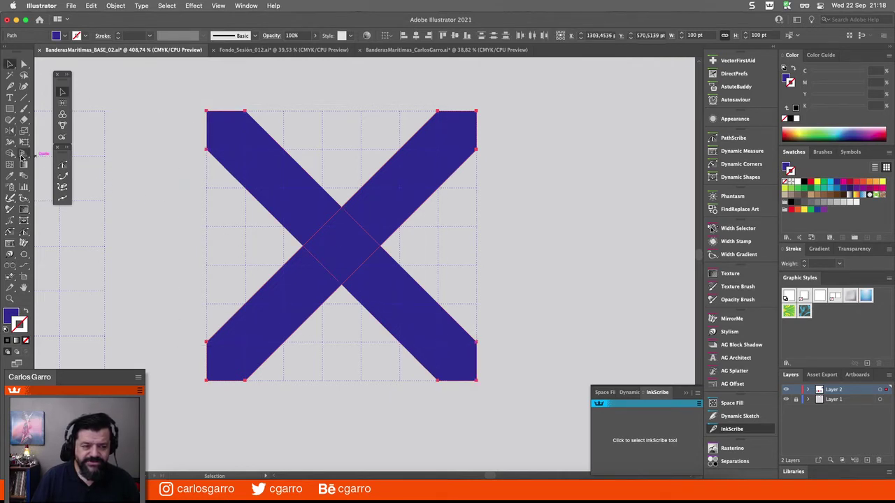
pyautogui.click(9, 153)
pyautogui.moveTo(194, 97)
pyautogui.mouseDown()
pyautogui.moveTo(437, 285)
pyautogui.moveTo(545, 415)
pyautogui.mouseUp()
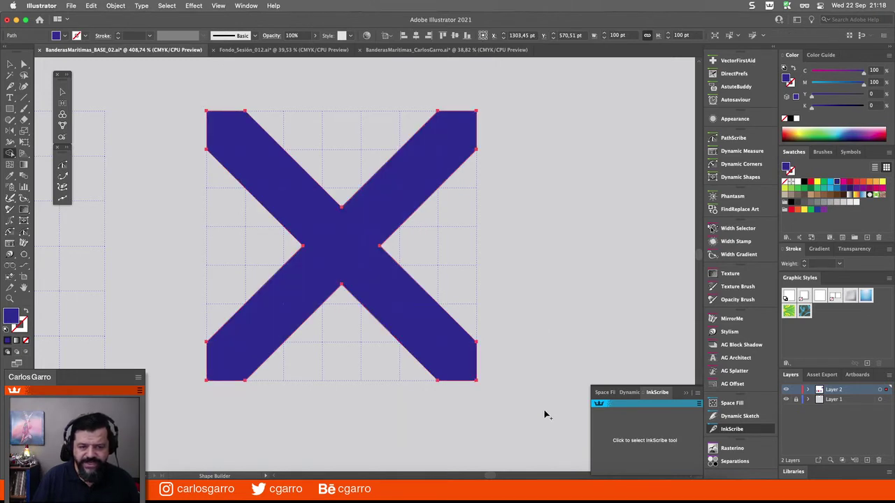
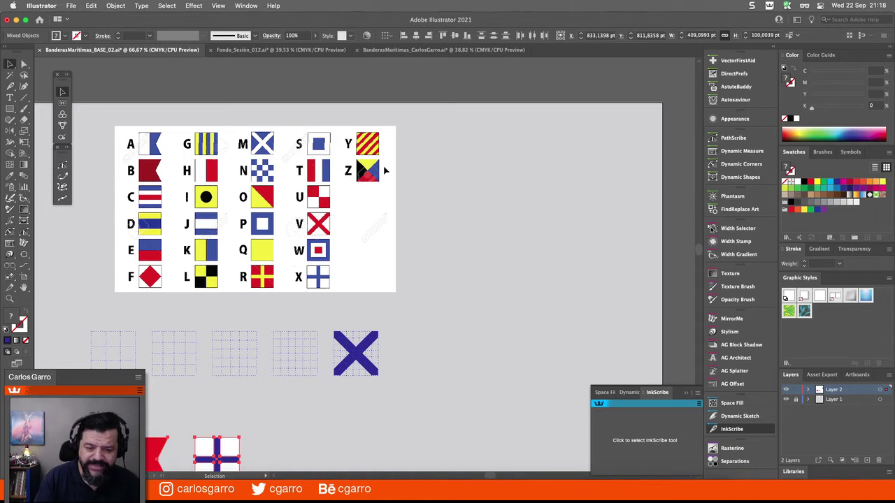
# Mark the stripe edges of reference flag Y with parallel diagonal Blob Brush strokes in cyan (C 100), extending beyond the flag's borders
pyautogui.press('z')
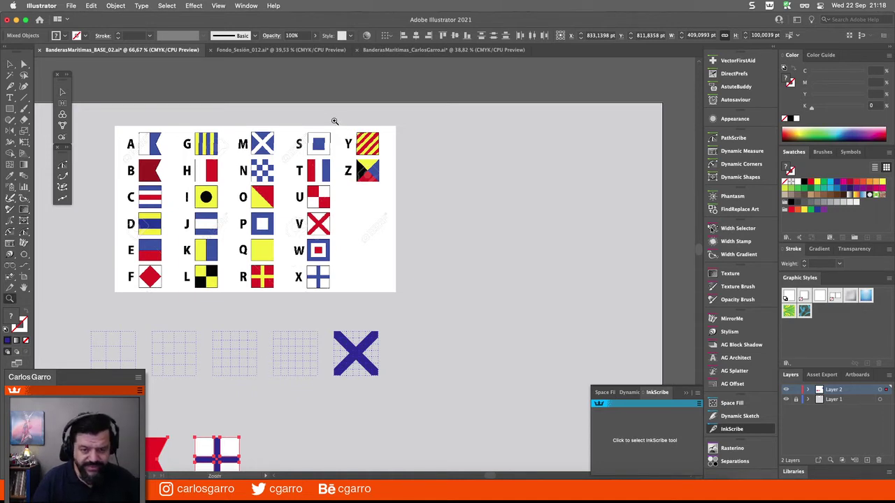
pyautogui.moveTo(333, 119); pyautogui.dragTo(415, 182)
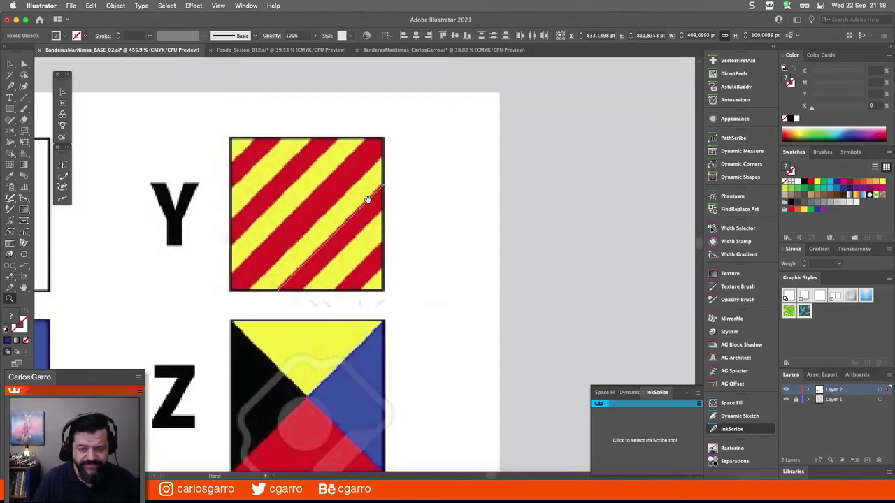
pyautogui.moveTo(365, 195); pyautogui.dragTo(341, 229)
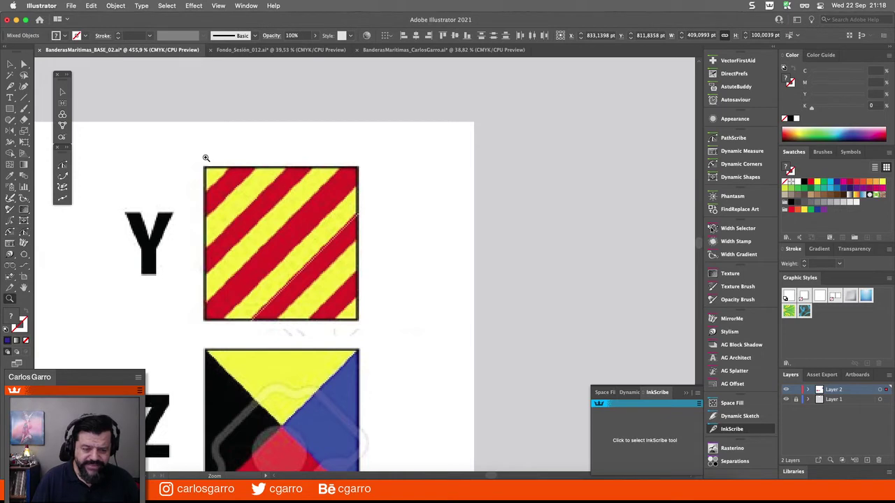
pyautogui.moveTo(208, 168); pyautogui.dragTo(286, 146)
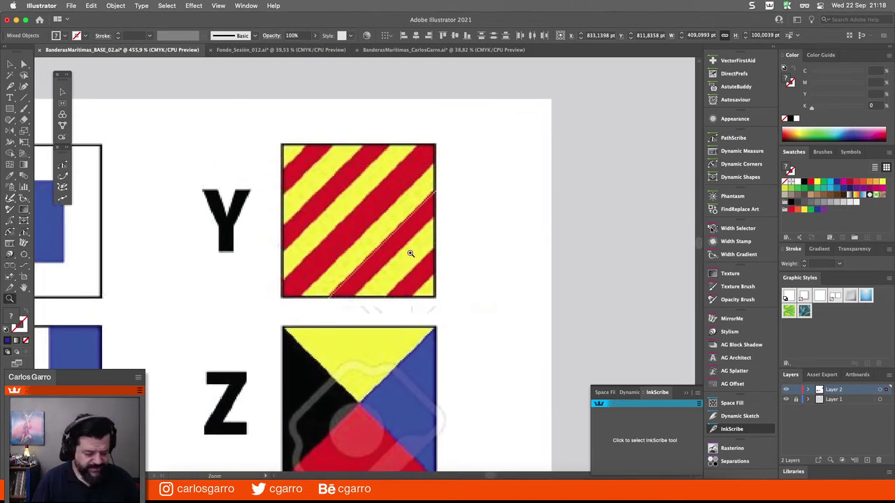
pyautogui.hotkey('shift', 'b')
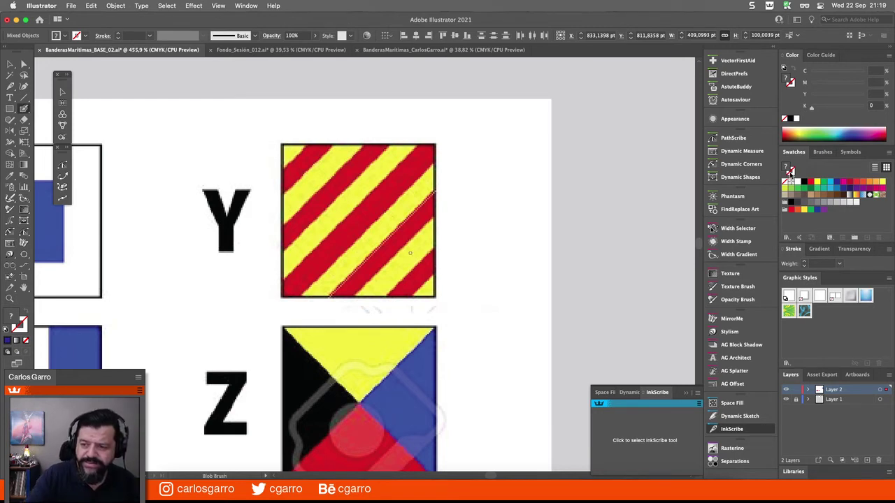
pyautogui.press('x')
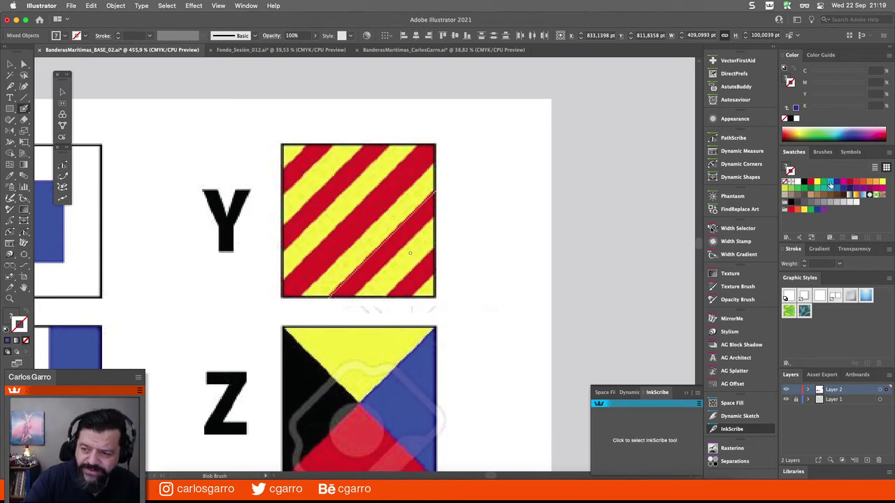
pyautogui.click(829, 184)
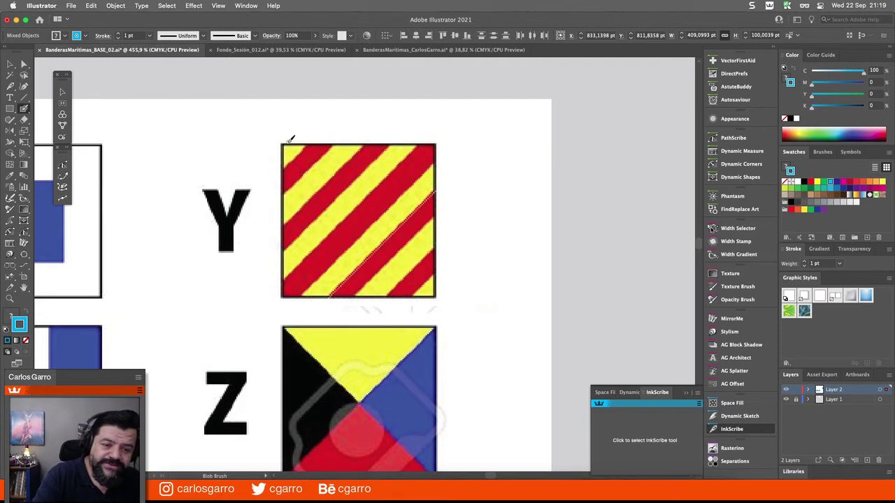
pyautogui.moveTo(239, 175); pyautogui.dragTo(330, 102)
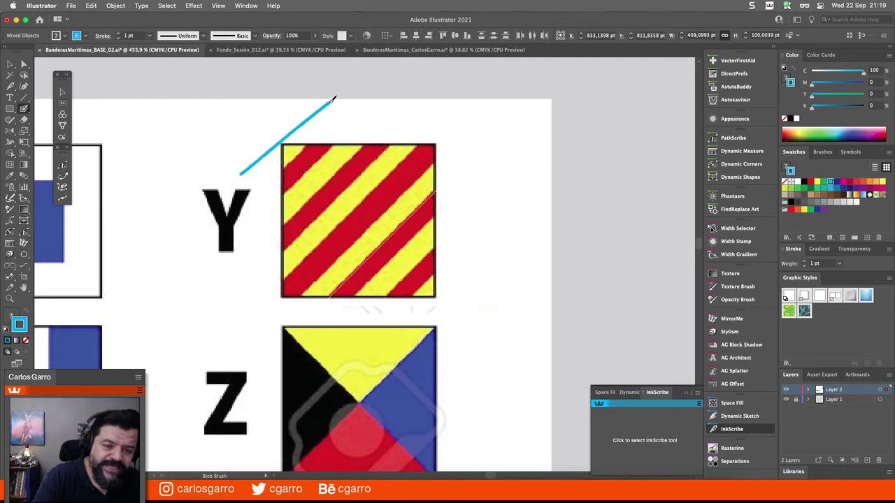
pyautogui.moveTo(262, 181); pyautogui.dragTo(348, 102)
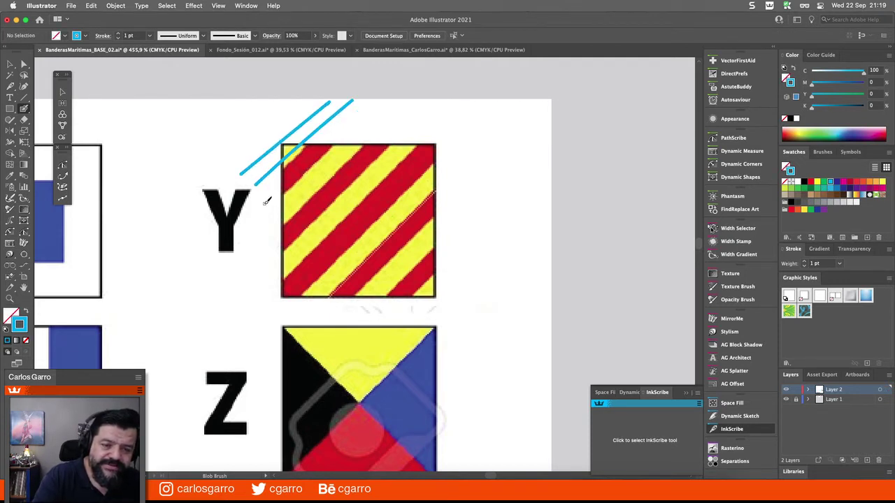
pyautogui.press('super+z')
pyautogui.moveTo(259, 190); pyautogui.dragTo(351, 113)
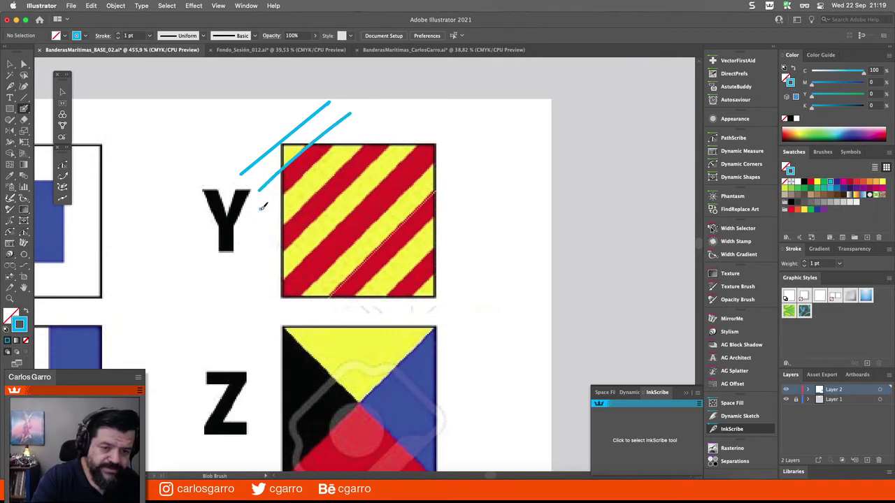
pyautogui.moveTo(260, 209); pyautogui.dragTo(334, 141)
pyautogui.moveTo(267, 238); pyautogui.dragTo(401, 115)
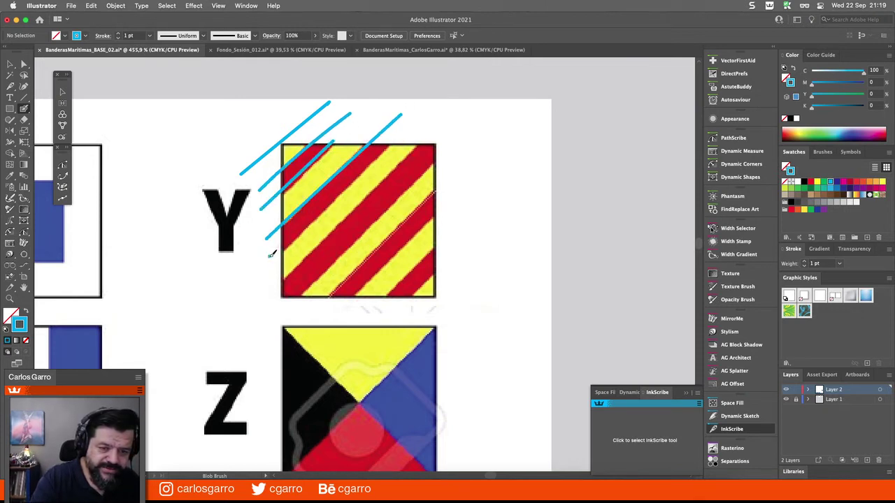
pyautogui.moveTo(270, 256); pyautogui.dragTo(410, 120)
pyautogui.moveTo(274, 283); pyautogui.dragTo(453, 119)
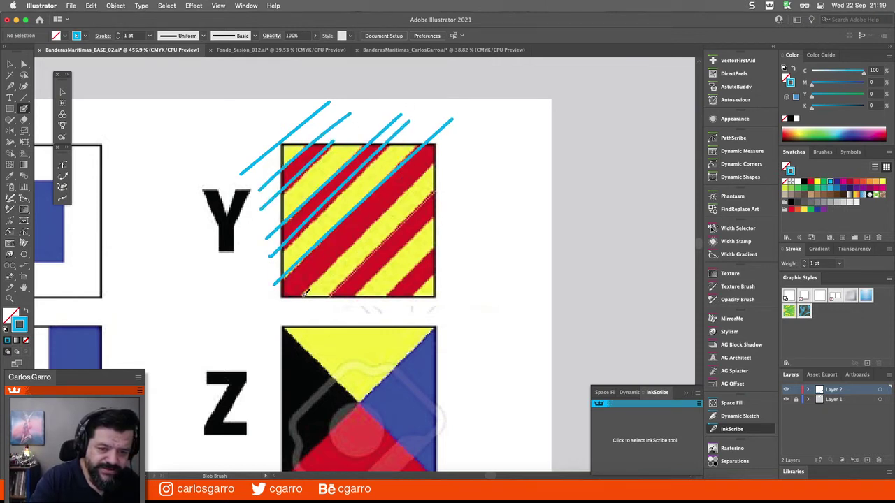
pyautogui.moveTo(297, 300)
pyautogui.mouseDown()
pyautogui.moveTo(462, 139)
pyautogui.moveTo(385, 238)
pyautogui.moveTo(457, 166)
pyautogui.mouseUp()
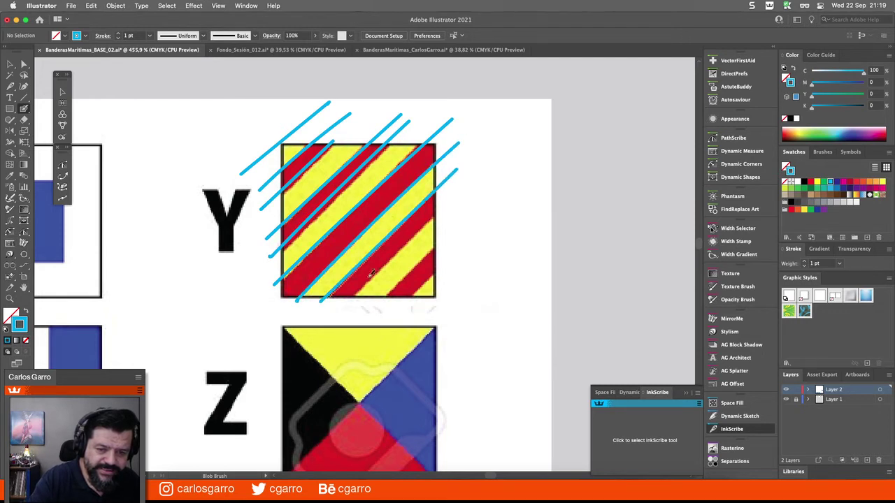
pyautogui.moveTo(344, 303); pyautogui.dragTo(471, 185)
pyautogui.moveTo(378, 304)
pyautogui.mouseDown()
pyautogui.moveTo(471, 215)
pyautogui.moveTo(466, 241)
pyautogui.mouseUp()
pyautogui.moveTo(420, 311); pyautogui.dragTo(471, 263)
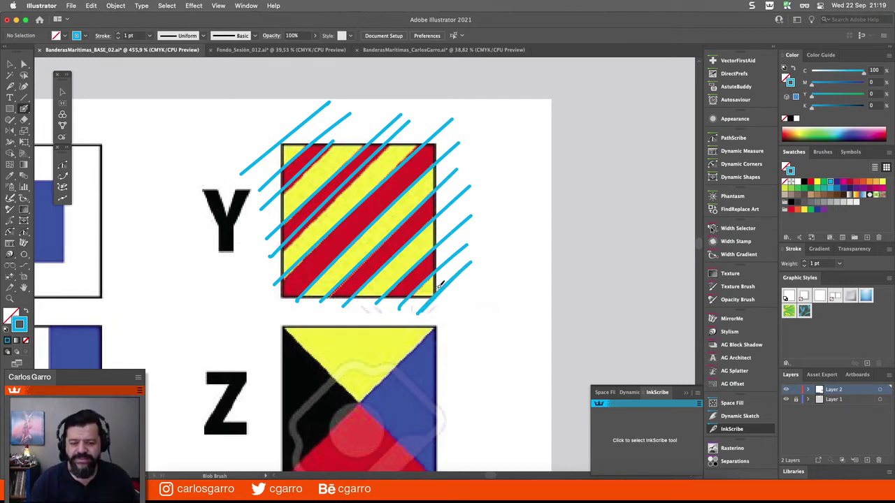
pyautogui.press('super+minus')
pyautogui.press('super+minus')
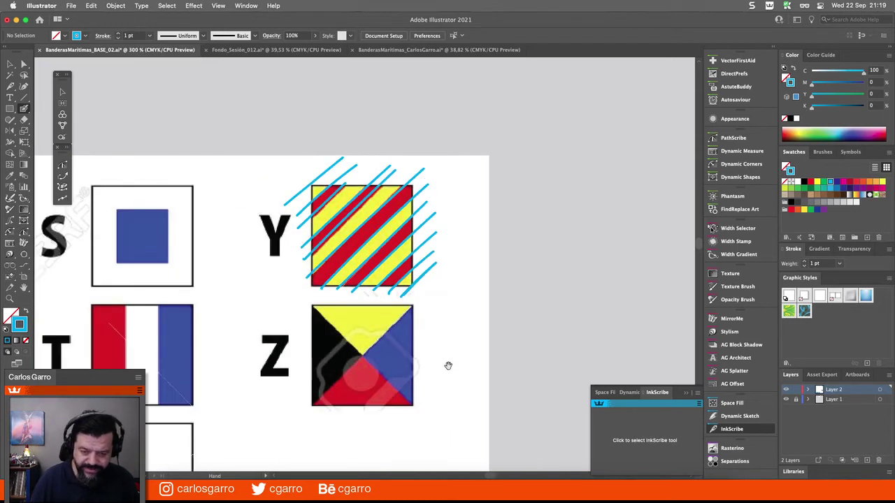
pyautogui.scroll(-15, 448, 366)
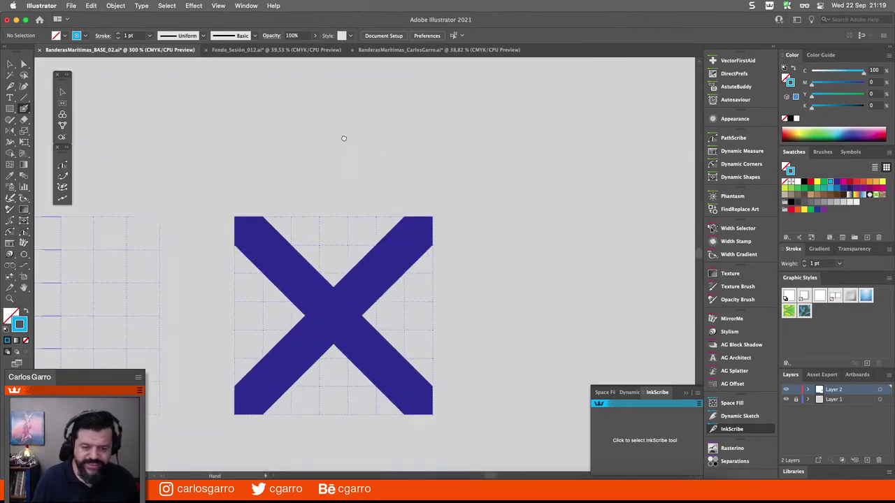
pyautogui.scroll(-2, 343, 138)
pyautogui.press('super+minus')
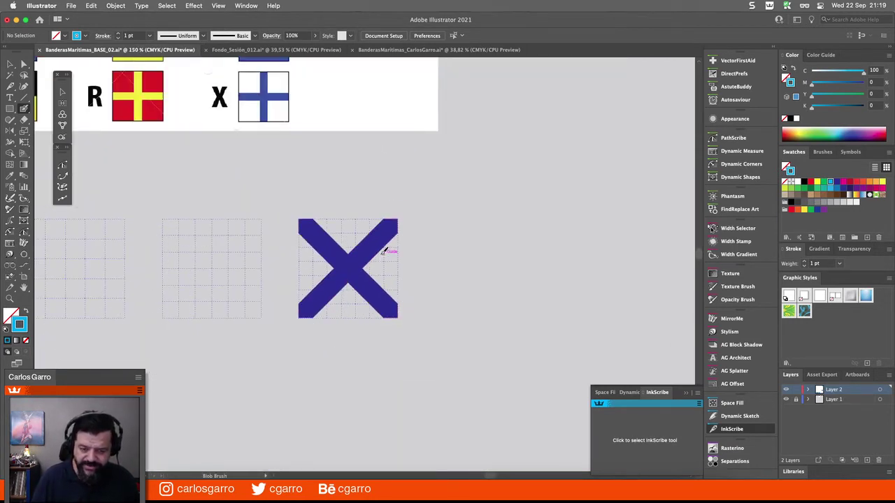
# Delete the three finished flags in the row below the guide grids and the dark blue X over the 7 × 7 grid
pyautogui.hscroll(-10, 280, 300)
pyautogui.scroll(-2, 280, 300)
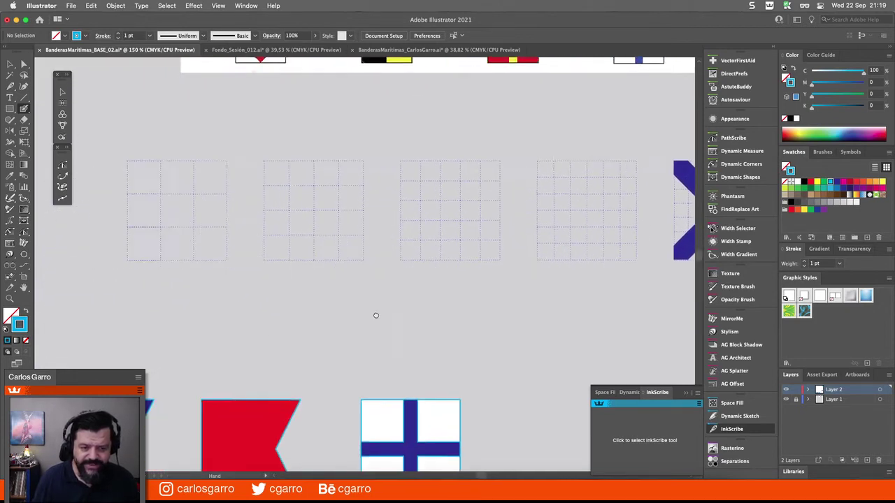
pyautogui.hscroll(-2, 375, 316)
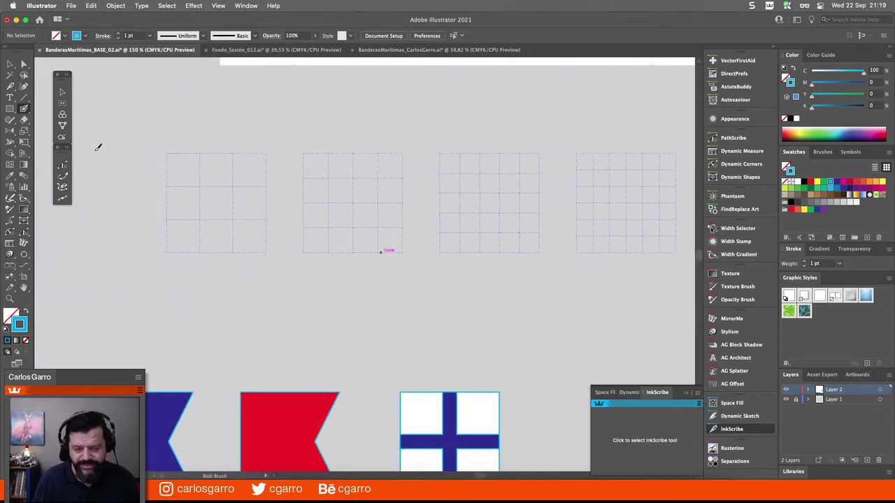
pyautogui.click(11, 65)
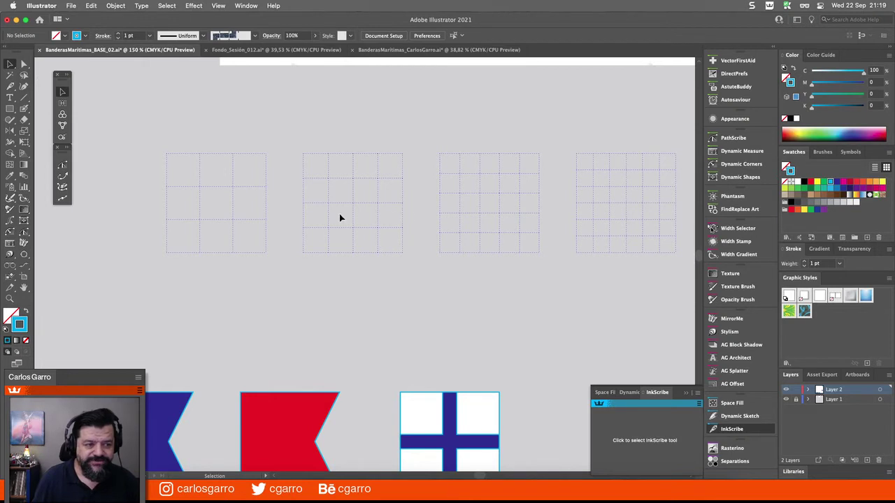
pyautogui.press('super+minus')
pyautogui.press('super+minus')
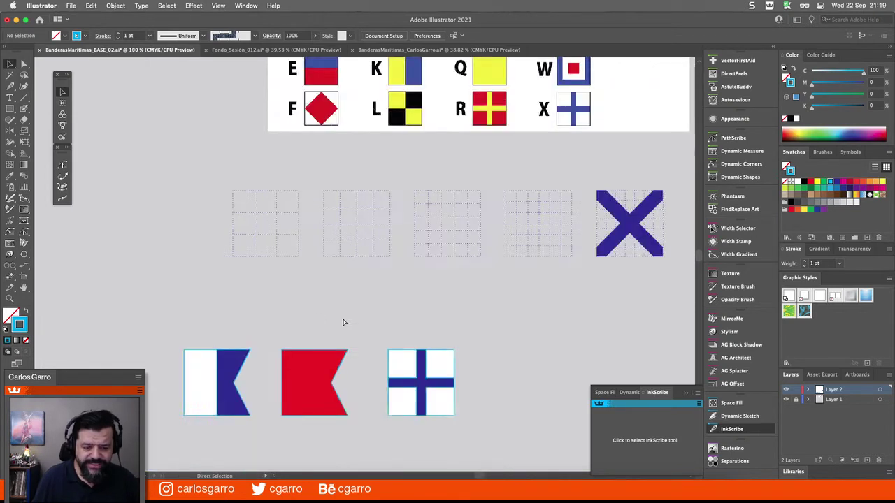
pyautogui.moveTo(232, 310); pyautogui.dragTo(396, 370)
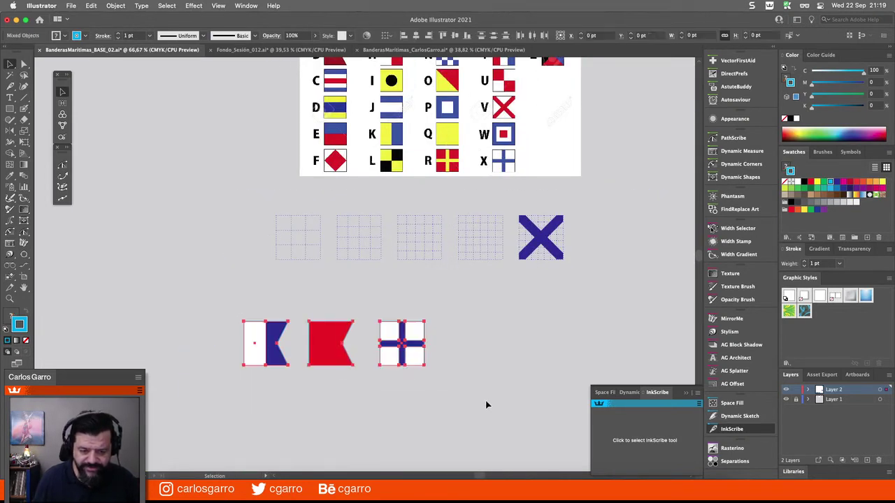
pyautogui.press('Delete')
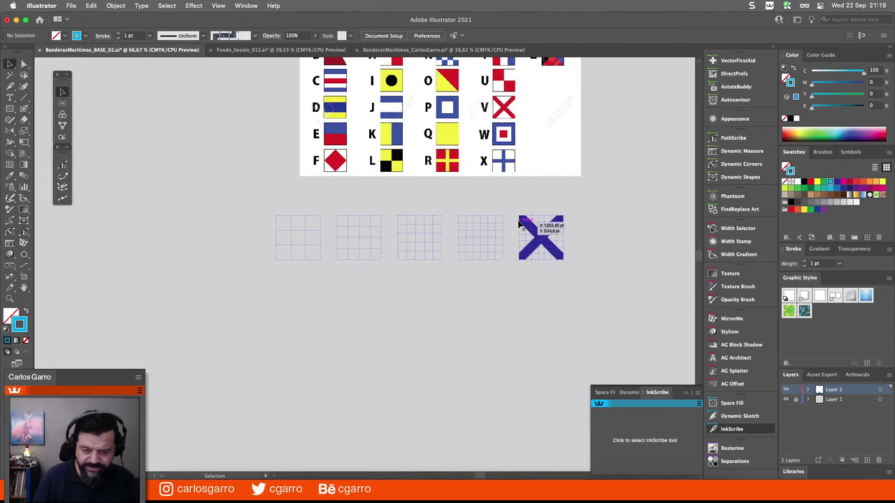
pyautogui.moveTo(515, 208); pyautogui.dragTo(590, 294)
pyautogui.press('Delete')
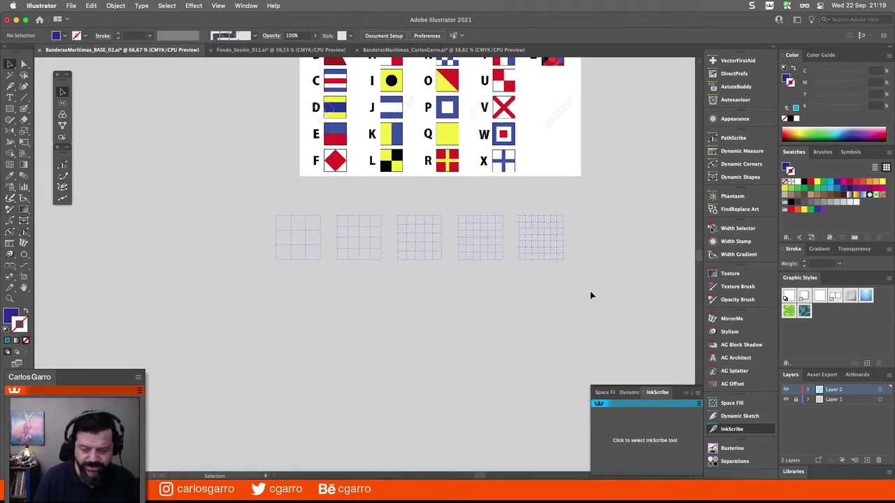
pyautogui.click(381, 51)
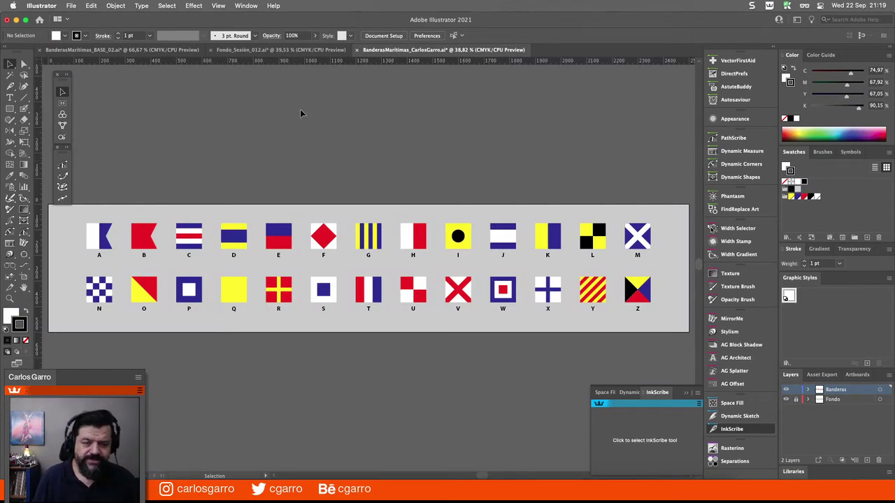
pyautogui.click(236, 50)
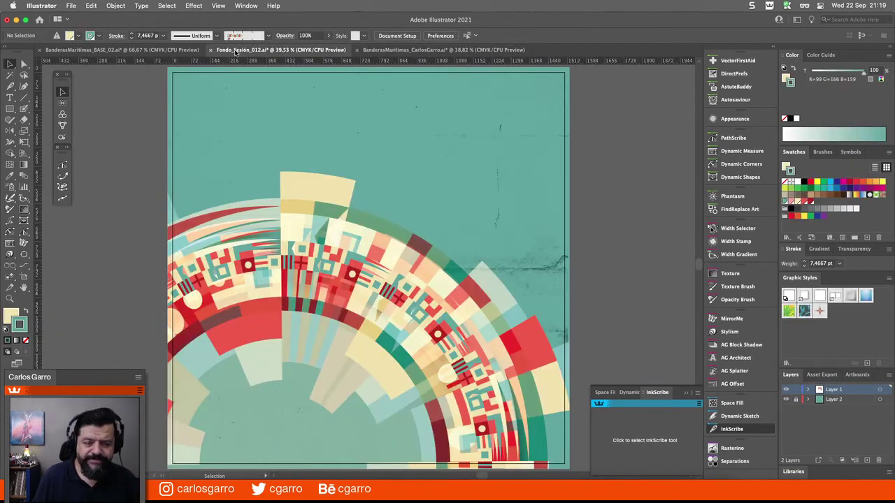
pyautogui.click(165, 52)
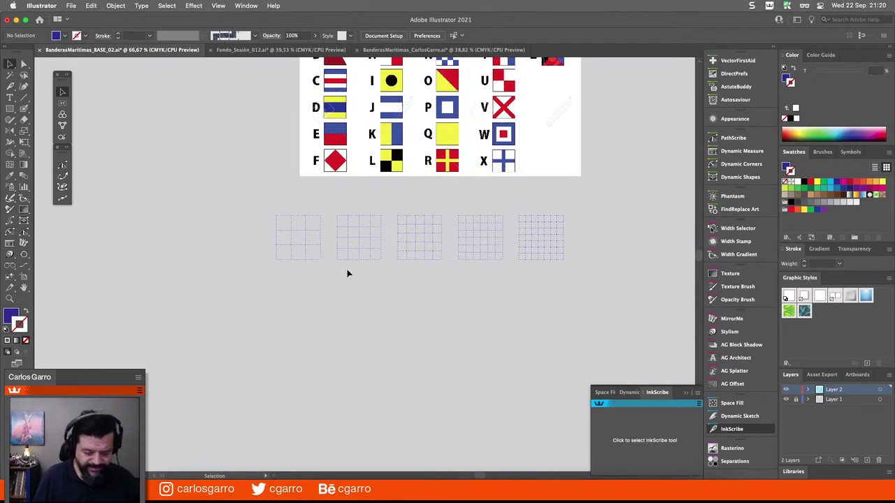
# Draw a horizontal line about 218 pt long with InkScribe above the 3 × 3 grid, using the default white fill and black stroke
pyautogui.press('z')
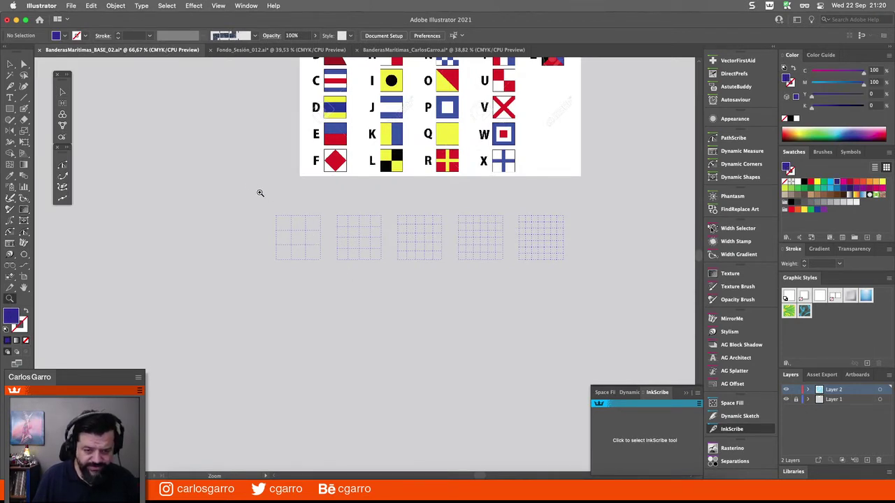
pyautogui.moveTo(236, 164); pyautogui.dragTo(415, 293)
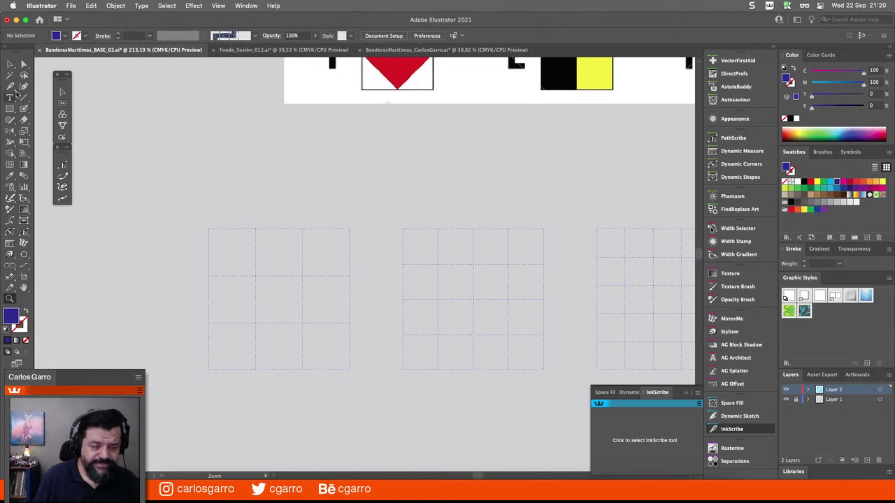
pyautogui.press('d')
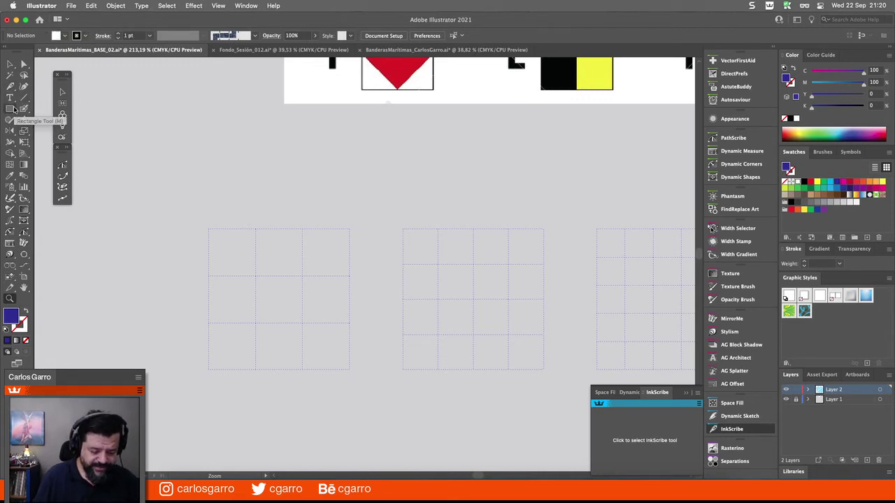
pyautogui.click(12, 88)
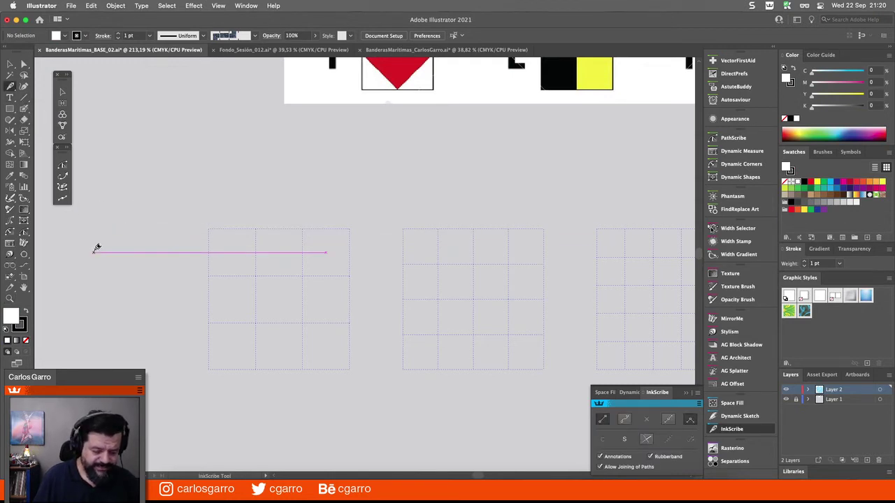
pyautogui.click(95, 175)
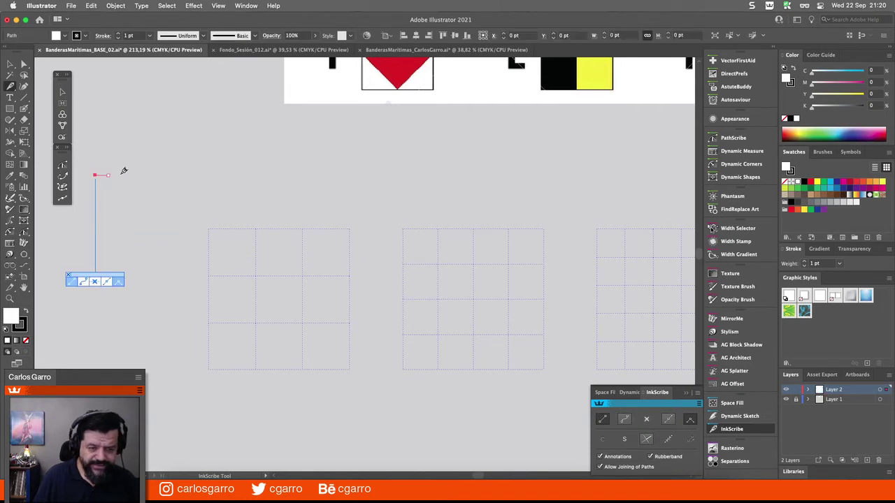
pyautogui.click(403, 174)
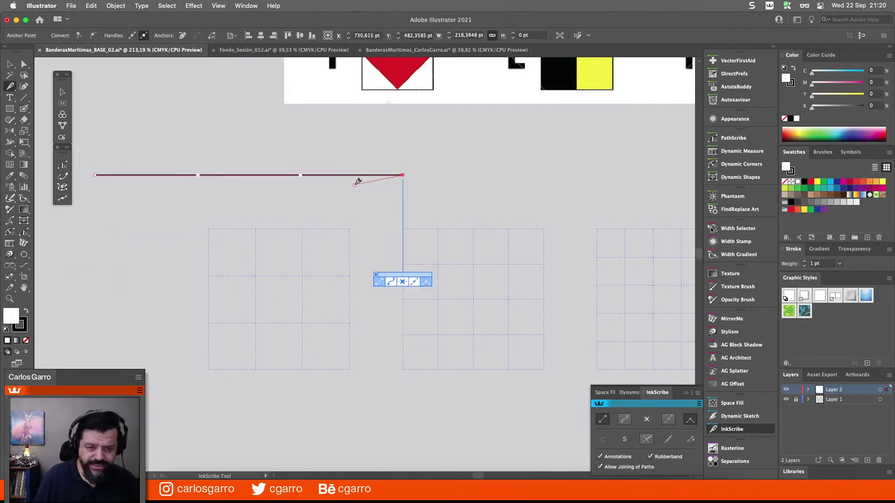
pyautogui.press('v')
pyautogui.click(188, 209)
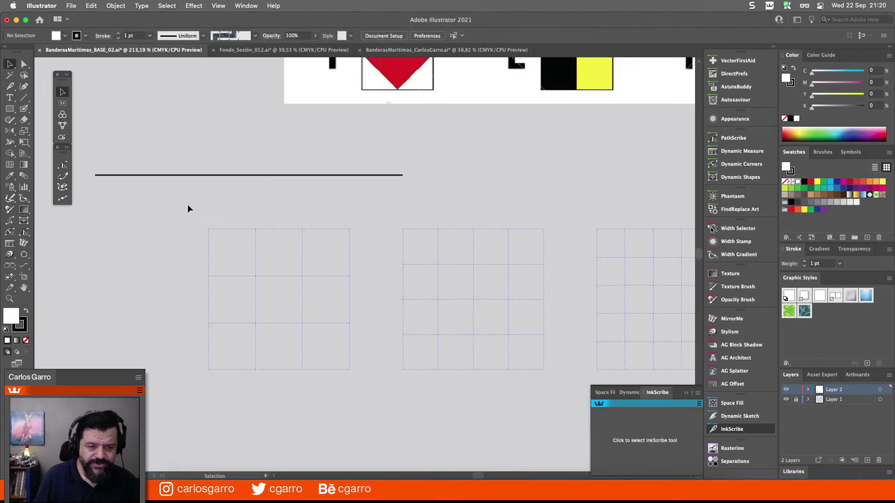
# Add 1 equally spaced point to the horizontal line with PathScribe, giving it an anchor at its middle
pyautogui.click(258, 175)
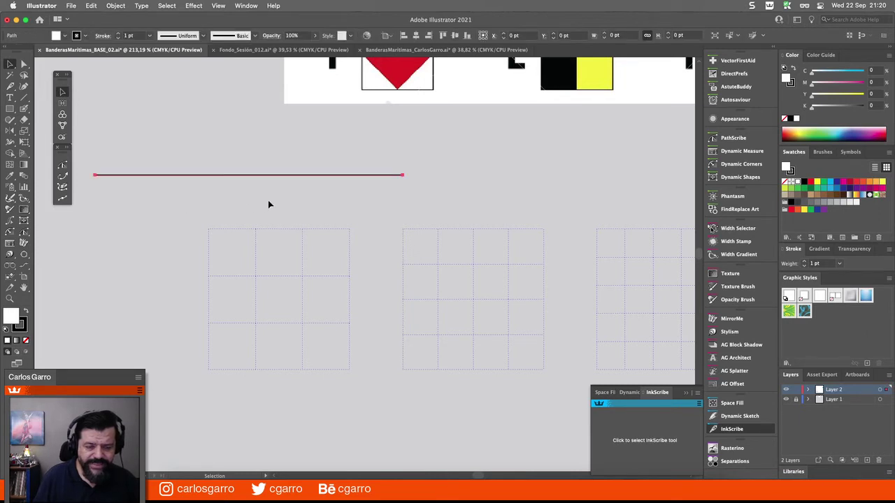
pyautogui.click(733, 137)
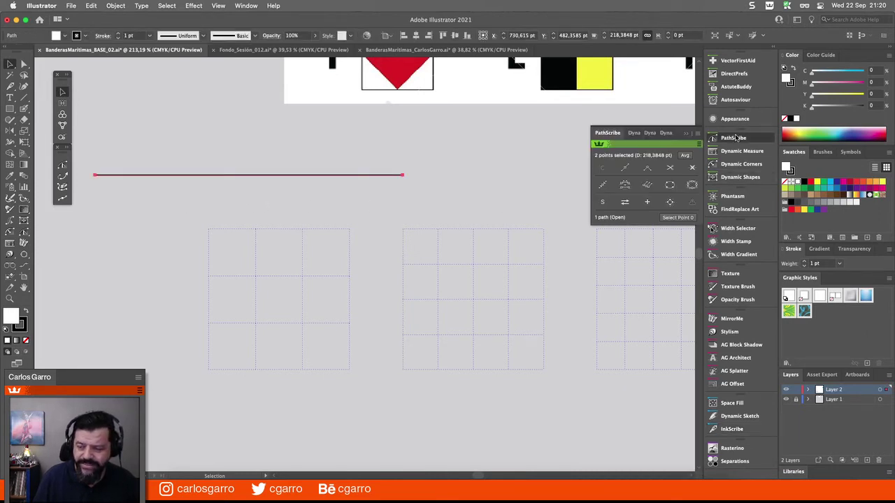
pyautogui.click(647, 202)
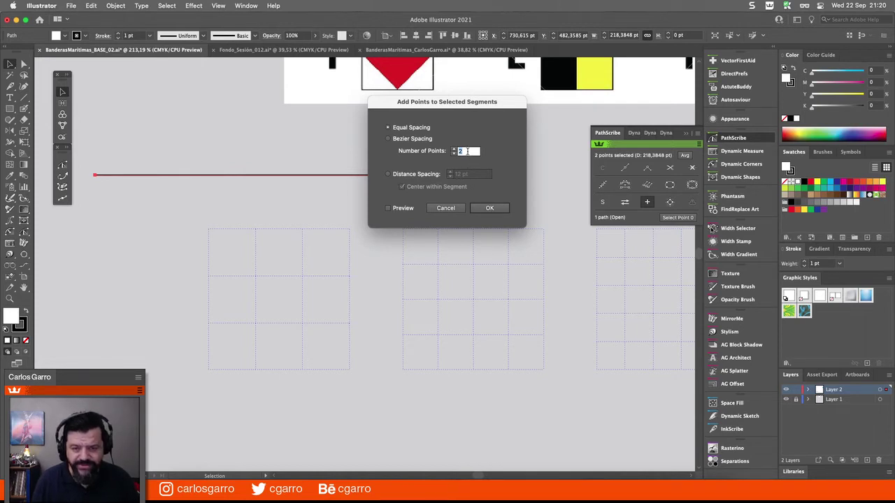
pyautogui.click(403, 208)
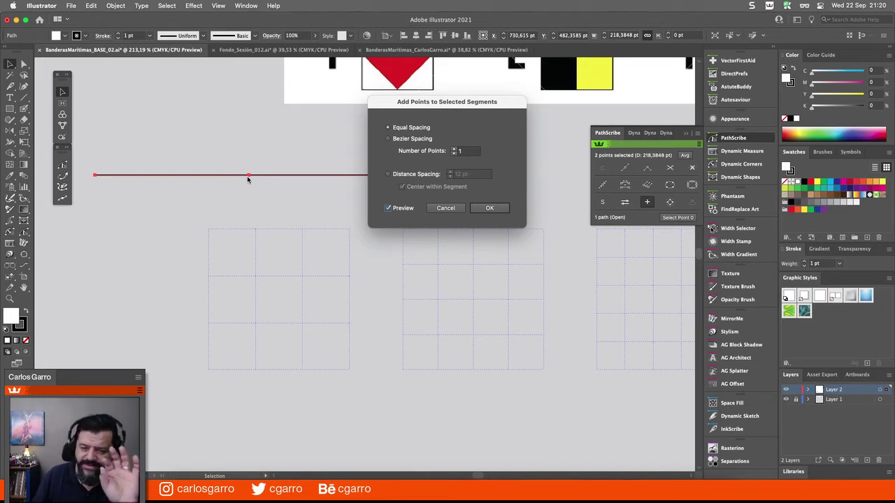
pyautogui.click(481, 208)
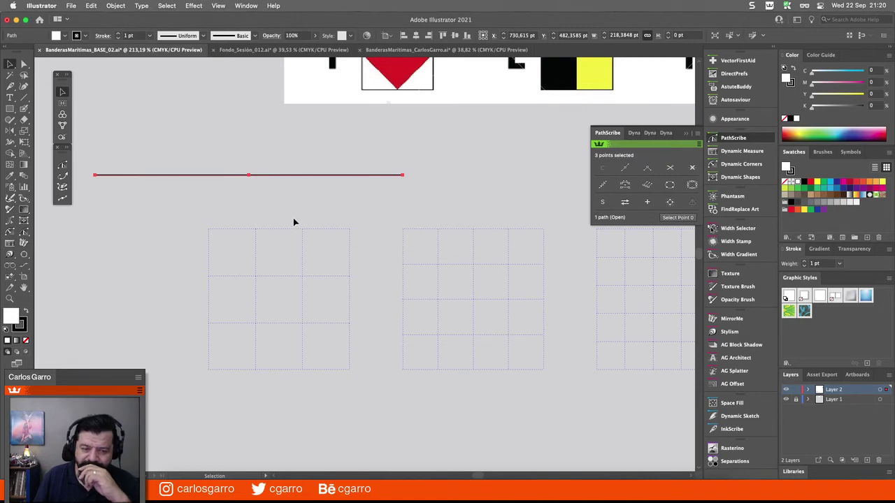
# Rotate the line 45° about its center
pyautogui.moveTo(293, 222); pyautogui.dragTo(395, 232)
pyautogui.click(9, 130)
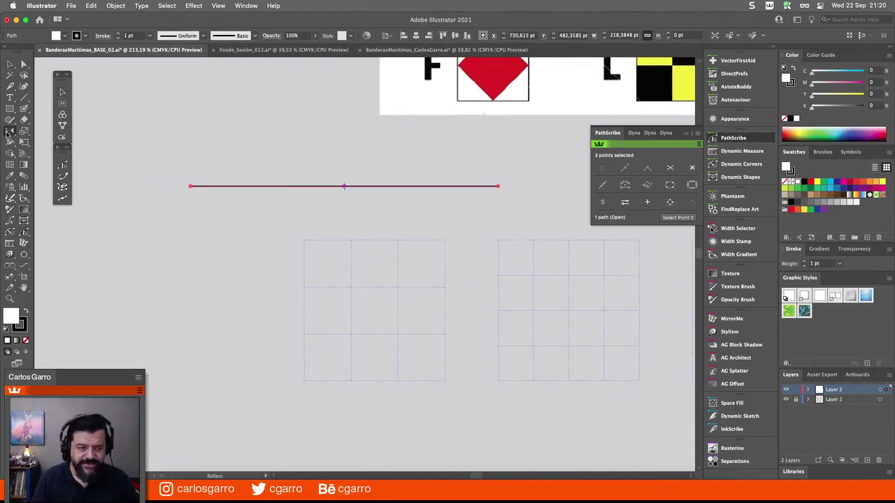
pyautogui.doubleClick(9, 131)
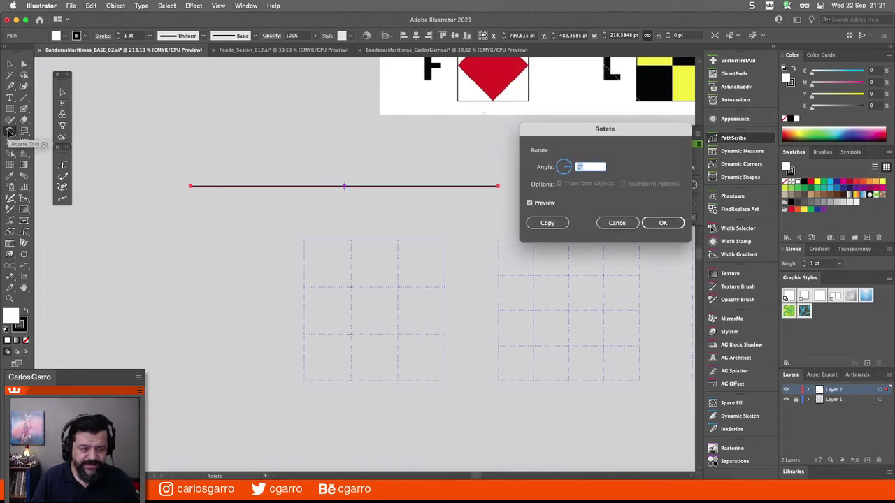
pyautogui.write('45')
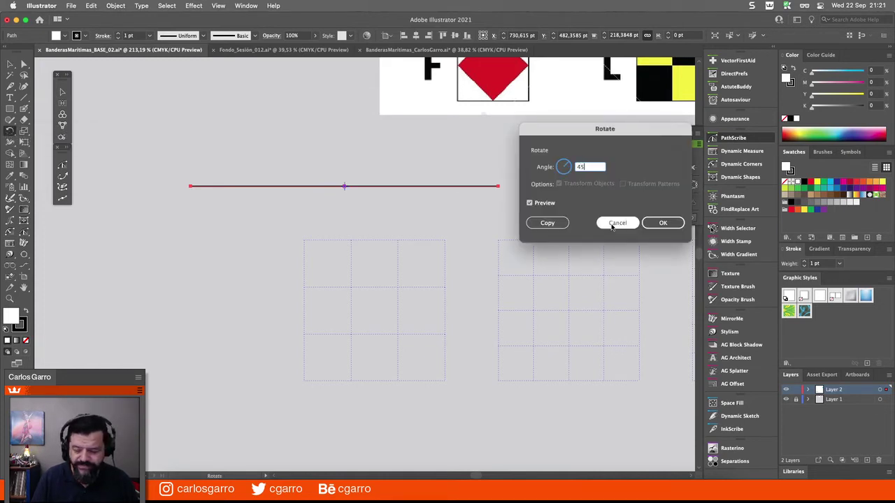
pyautogui.press('Return')
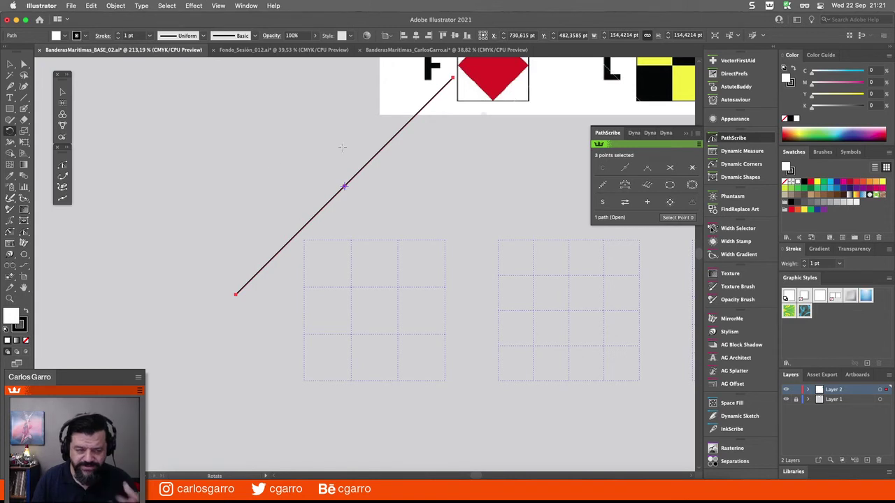
pyautogui.press('v')
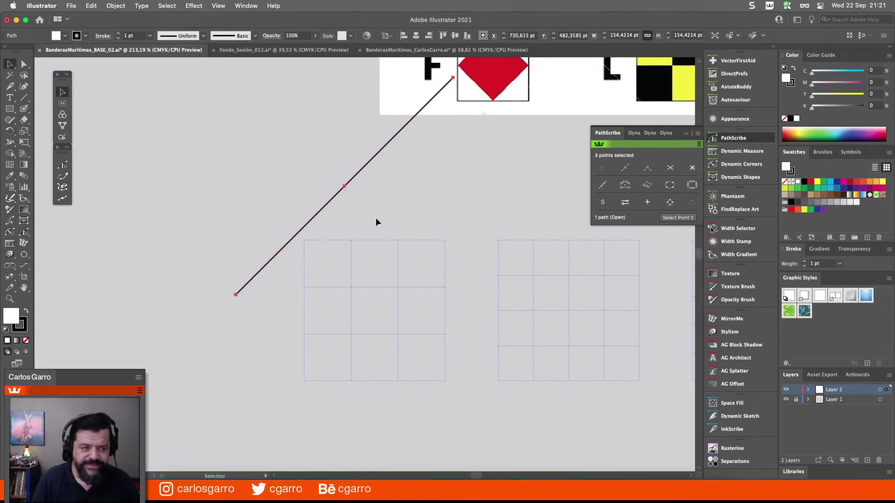
# Move the diagonal line so its middle anchor snaps to the upper-left corner of the 3 × 3 grid
pyautogui.moveTo(346, 187); pyautogui.dragTo(309, 241)
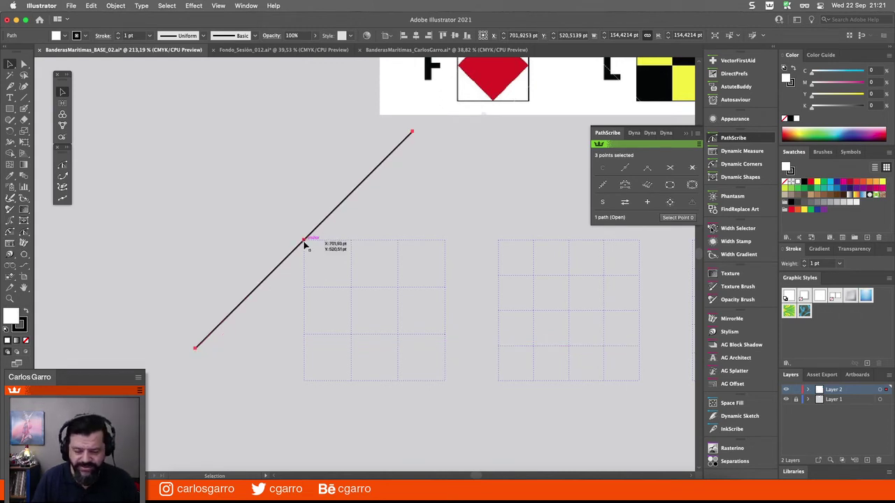
pyautogui.moveTo(305, 241)
pyautogui.mouseDown()
pyautogui.moveTo(264, 226)
pyautogui.moveTo(304, 243)
pyautogui.mouseUp()
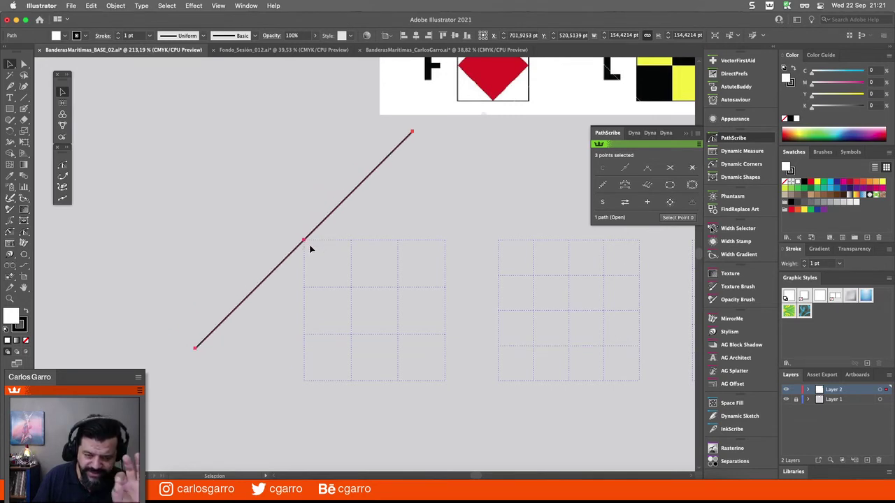
pyautogui.click(312, 246)
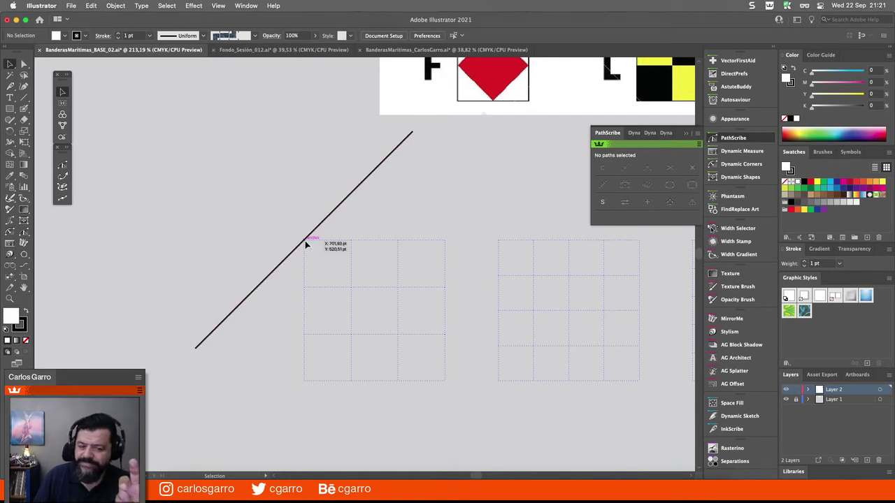
pyautogui.click(304, 243)
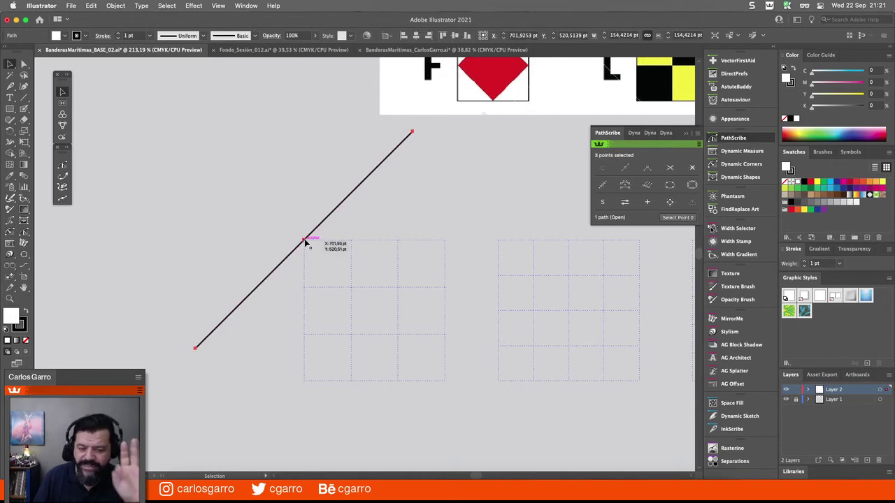
# Try to move the diagonal line by its middle anchor to the lower-right corner of the 3 × 3 grid
pyautogui.moveTo(305, 243); pyautogui.dragTo(448, 384)
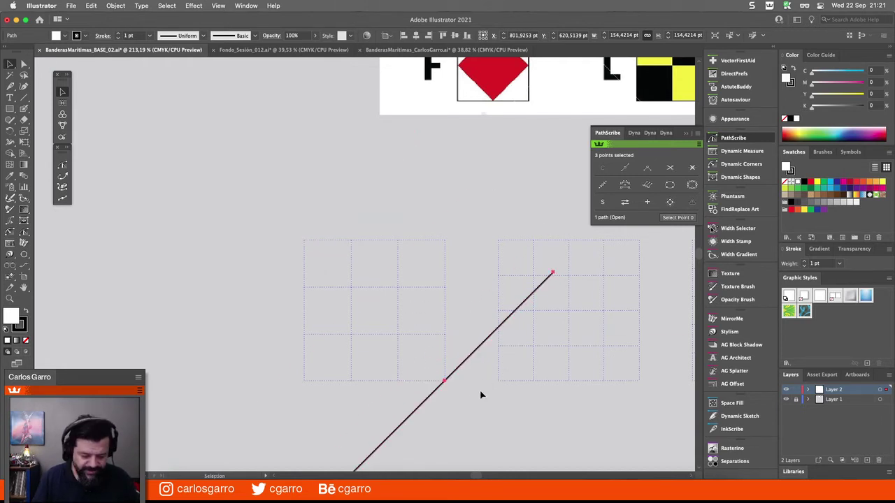
pyautogui.press('z')
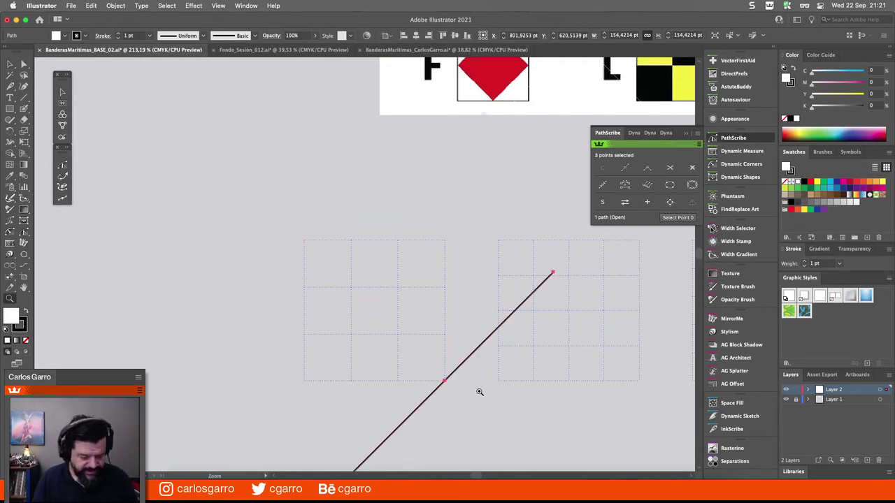
pyautogui.press('super+z')
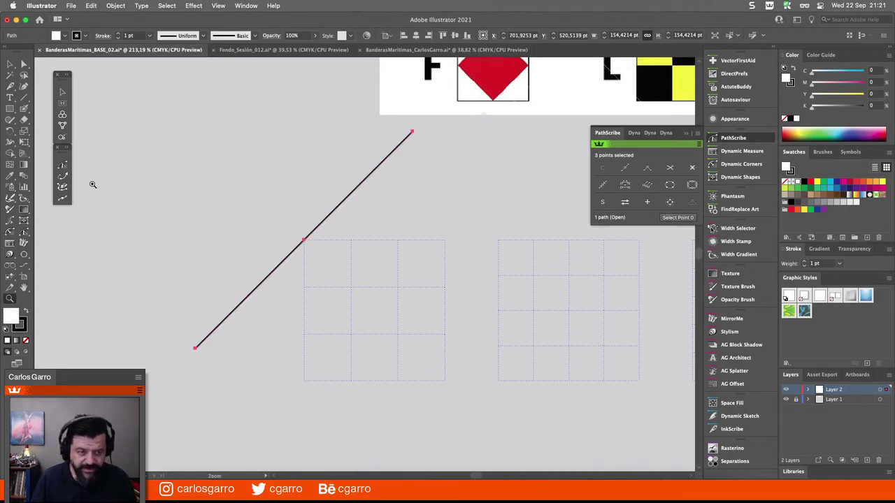
pyautogui.click(62, 91)
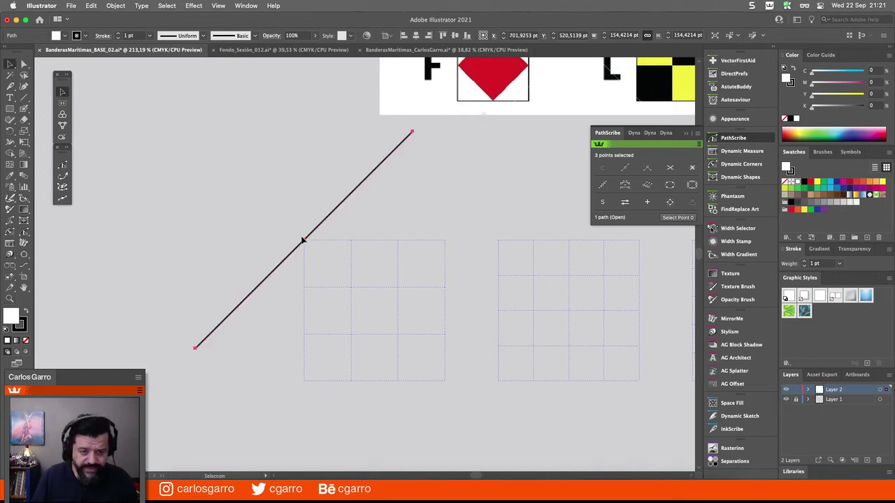
# Copy the diagonal line so the copy's middle anchor snaps to the lower-right corner of the 3 × 3 grid, and select both lines
pyautogui.moveTo(304, 241); pyautogui.dragTo(444, 382)
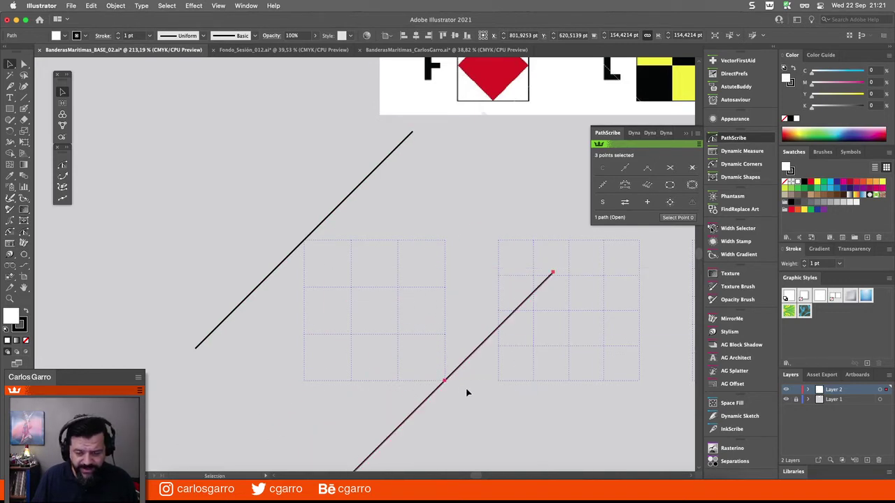
pyautogui.keyDown('shift'); pyautogui.click(311, 234); pyautogui.keyUp('shift')
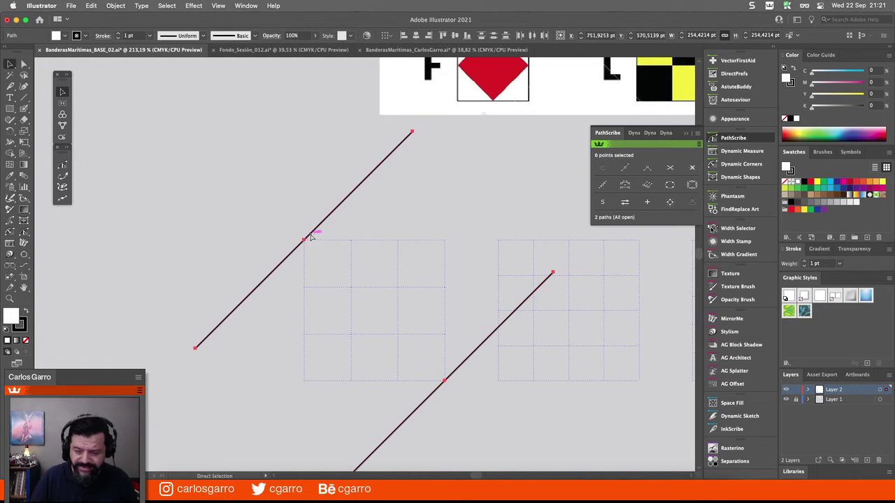
pyautogui.press('super+minus')
pyautogui.press('super+minus')
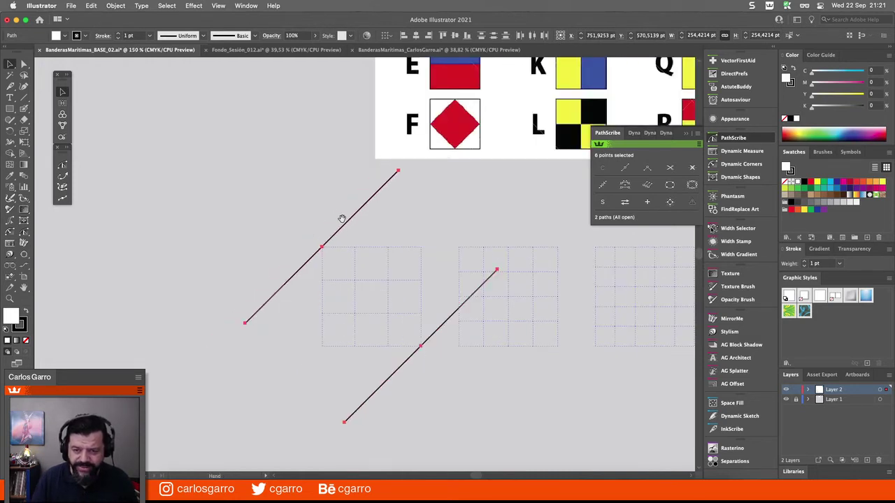
pyautogui.moveTo(342, 219); pyautogui.dragTo(415, 166)
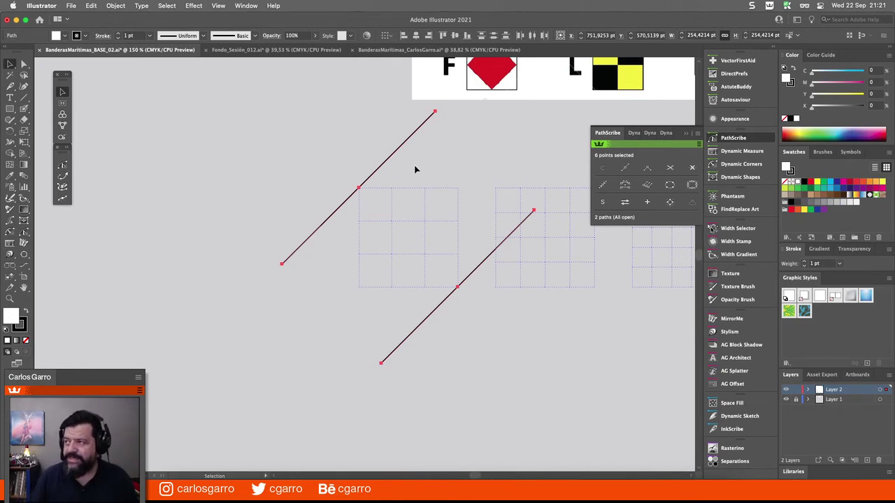
pyautogui.moveTo(399, 170); pyautogui.dragTo(357, 186)
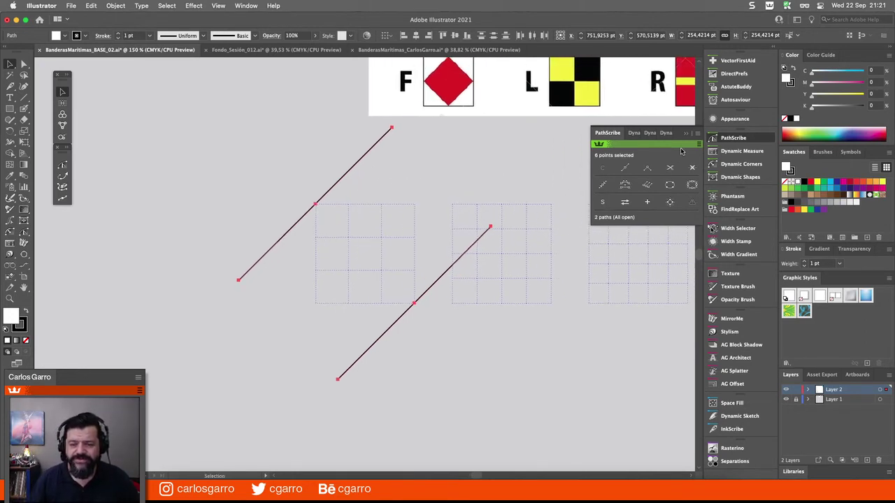
pyautogui.click(686, 134)
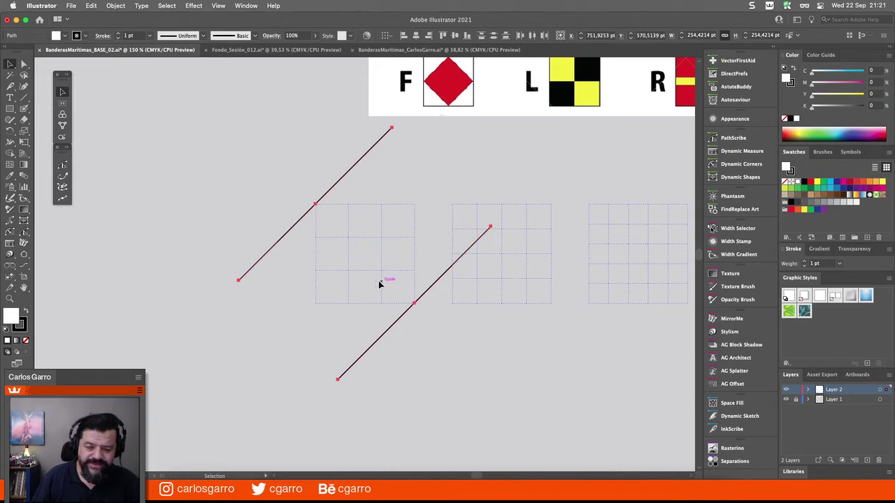
pyautogui.click(315, 204)
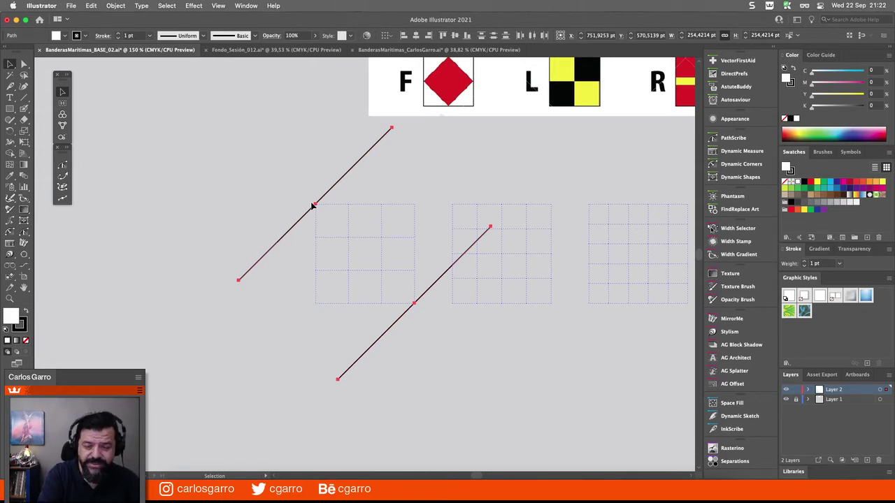
# Set the blend options to Specified Steps spacing with 10 steps
pyautogui.click(116, 5)
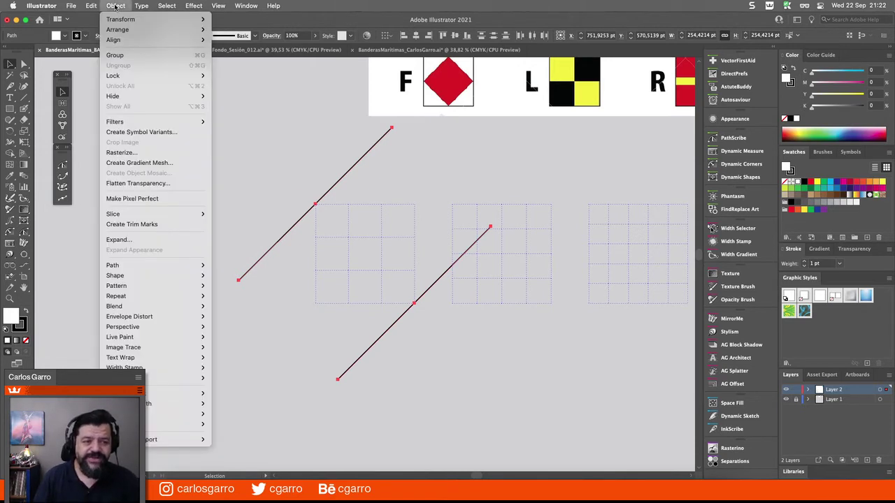
pyautogui.moveTo(157, 308)
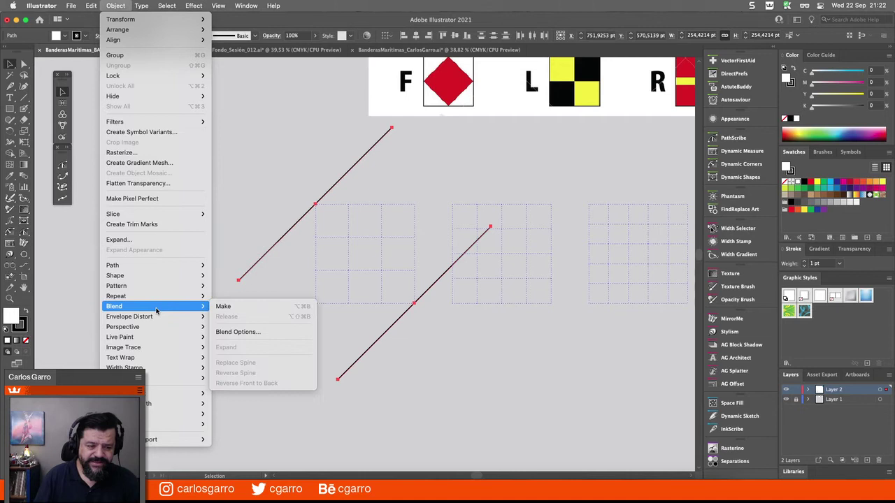
pyautogui.click(258, 333)
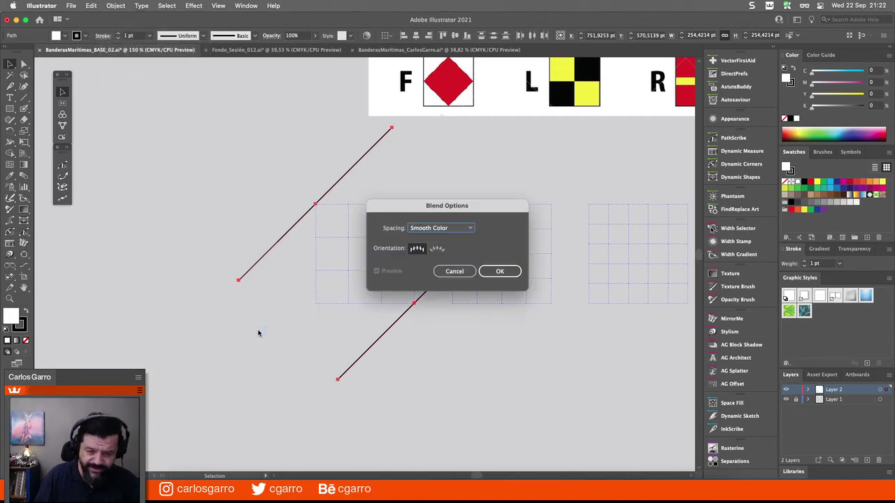
pyautogui.click(432, 230)
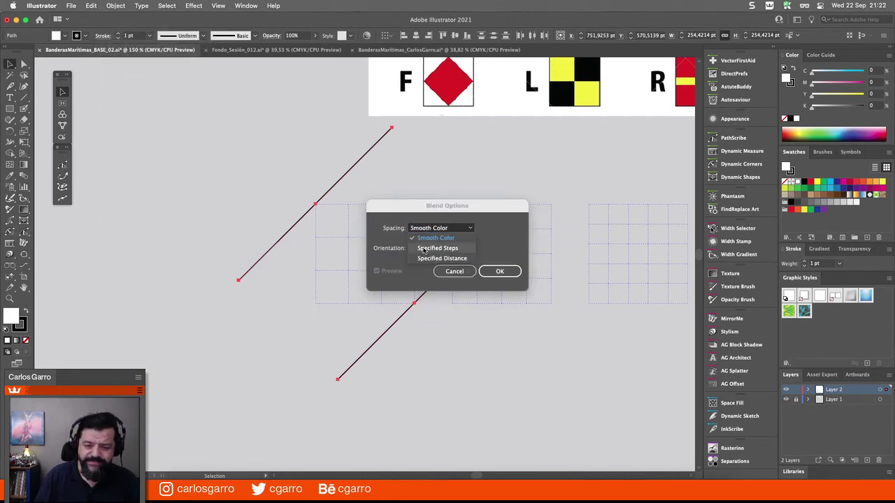
pyautogui.click(440, 244)
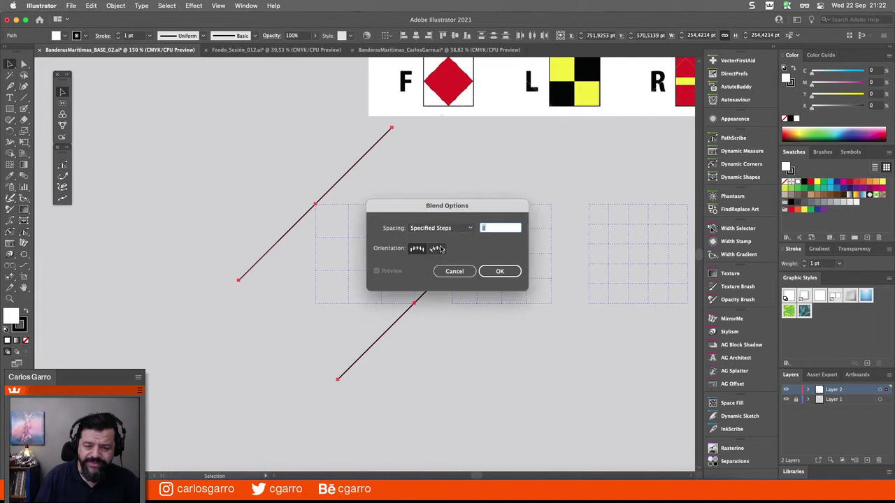
pyautogui.click(493, 228)
pyautogui.write('10')
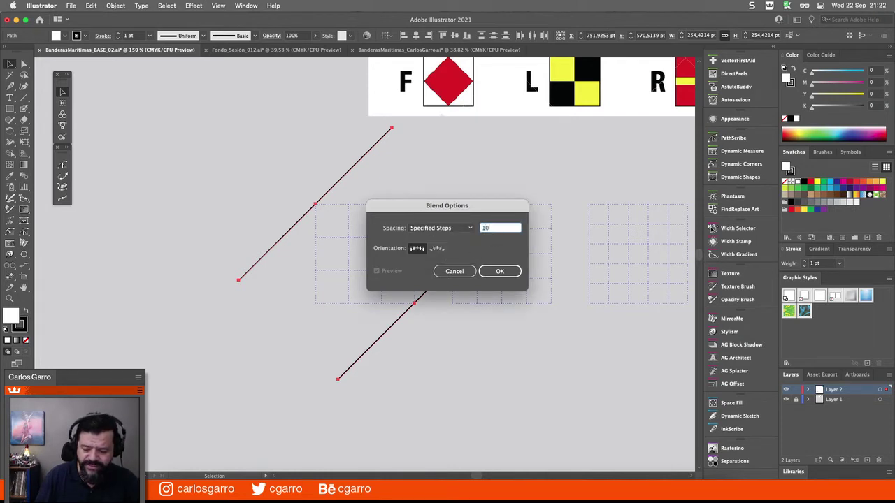
pyautogui.click(510, 271)
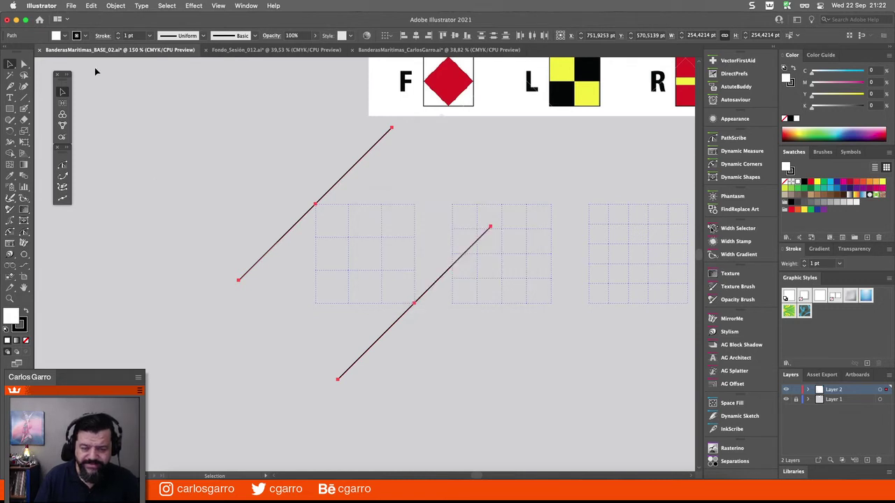
# Make a blend between the two diagonal lines
pyautogui.click(110, 6)
pyautogui.moveTo(189, 306)
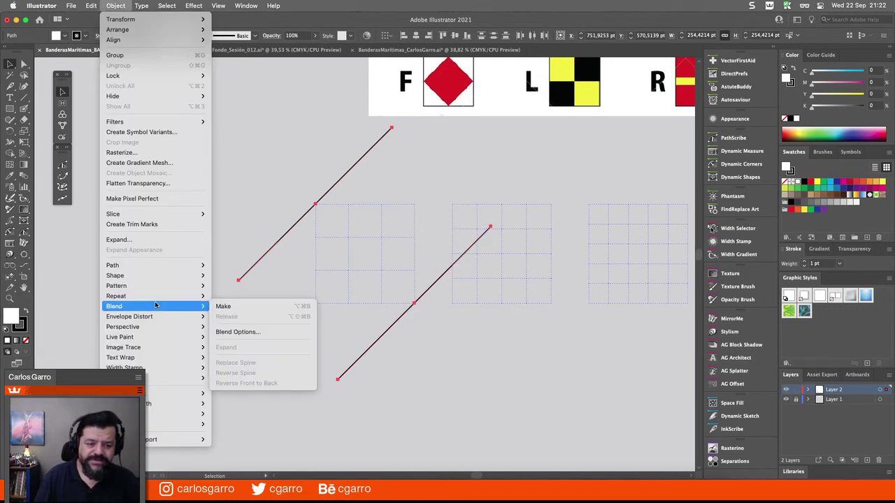
pyautogui.click(274, 307)
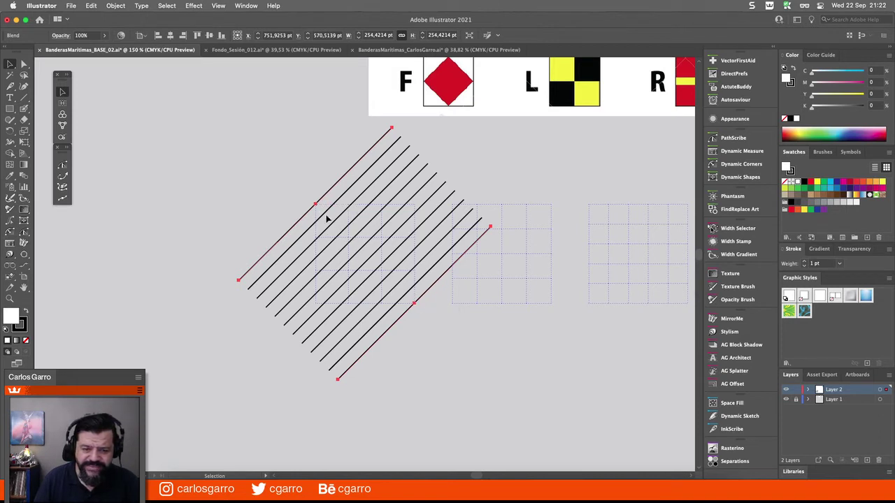
# Clean up the blend with VectorFirstAid by fixing all issues and removing the redundant middle points from the two source lines
pyautogui.click(729, 61)
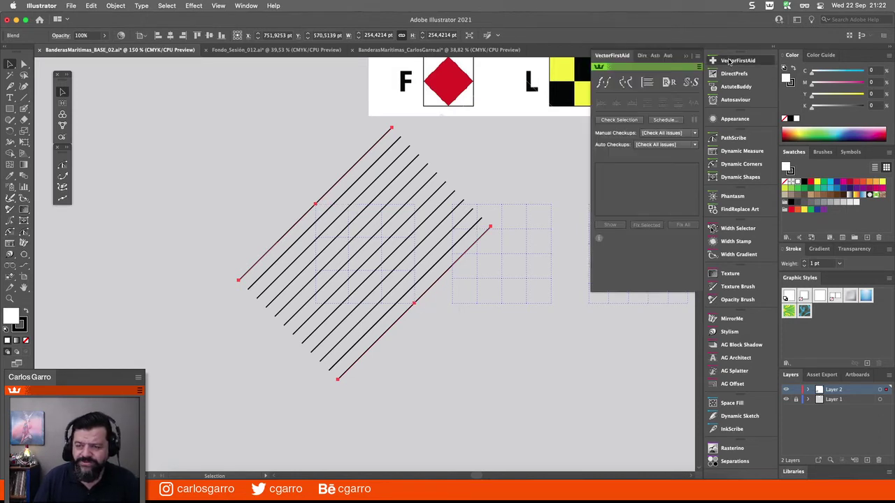
pyautogui.click(618, 119)
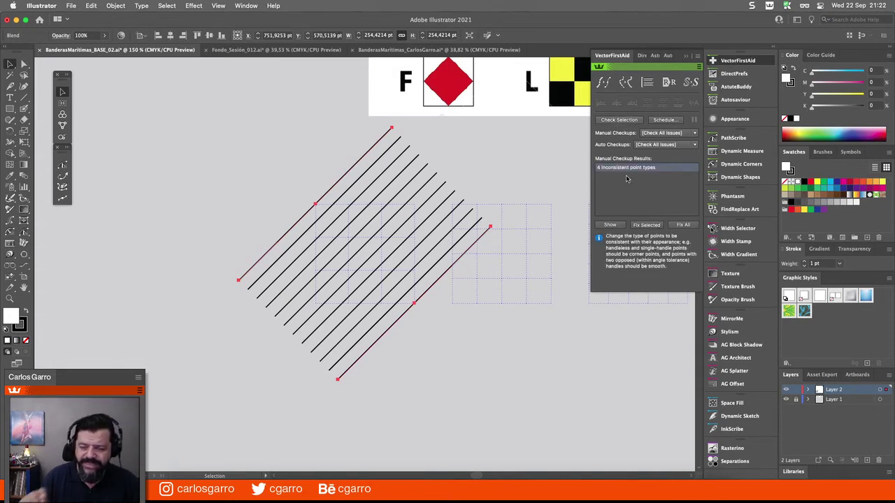
pyautogui.click(680, 225)
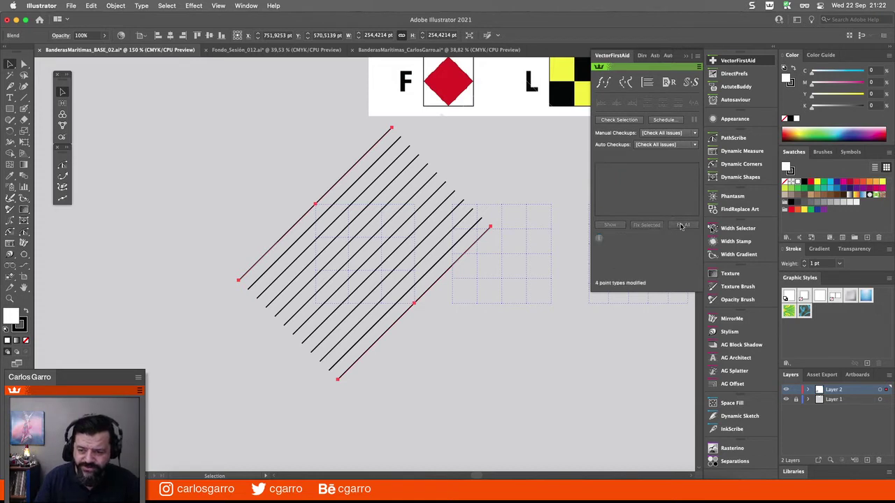
pyautogui.click(603, 83)
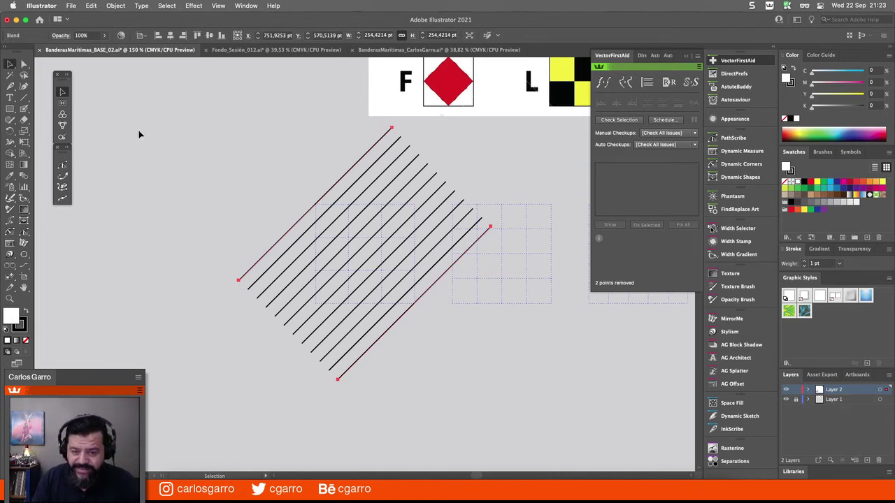
# Expand the blend into individual diagonal lines and ungroup them
pyautogui.click(116, 6)
pyautogui.moveTo(147, 378)
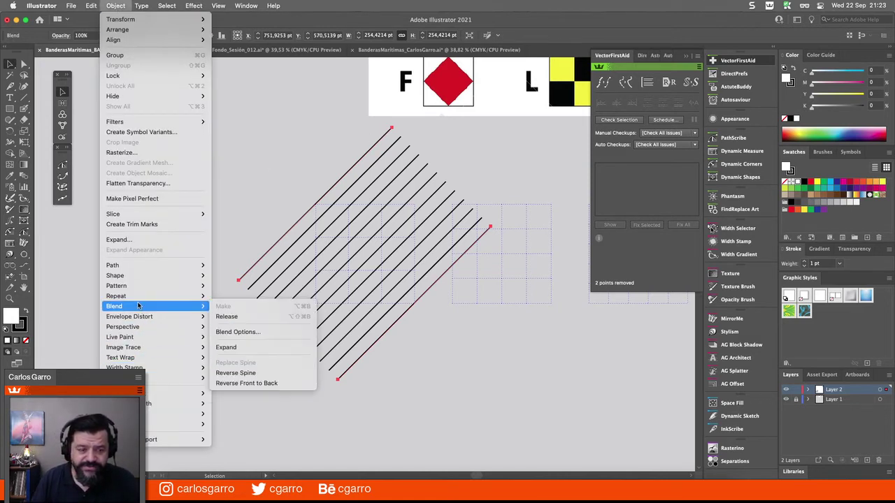
pyautogui.moveTo(140, 393)
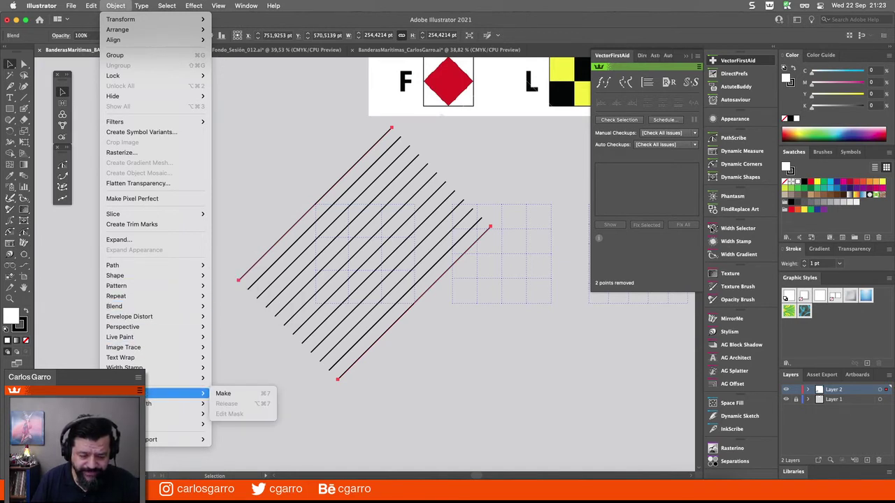
pyautogui.moveTo(174, 306)
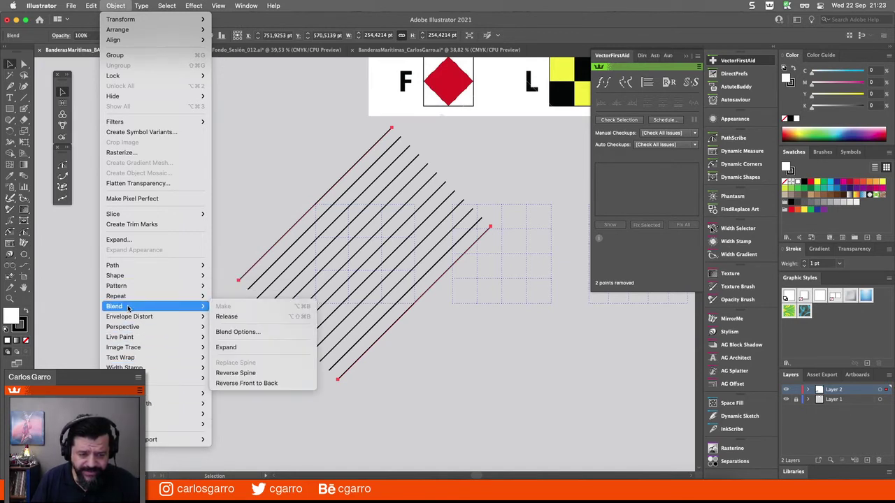
pyautogui.click(252, 345)
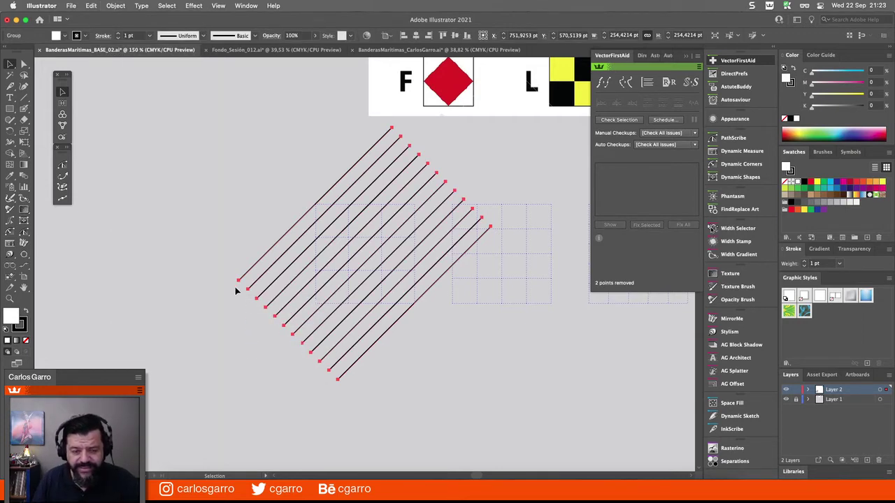
pyautogui.click(115, 6)
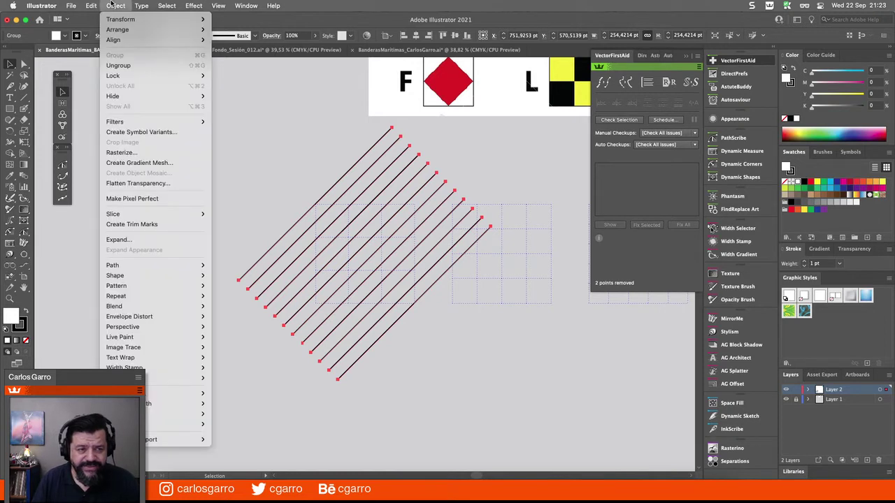
pyautogui.moveTo(133, 393)
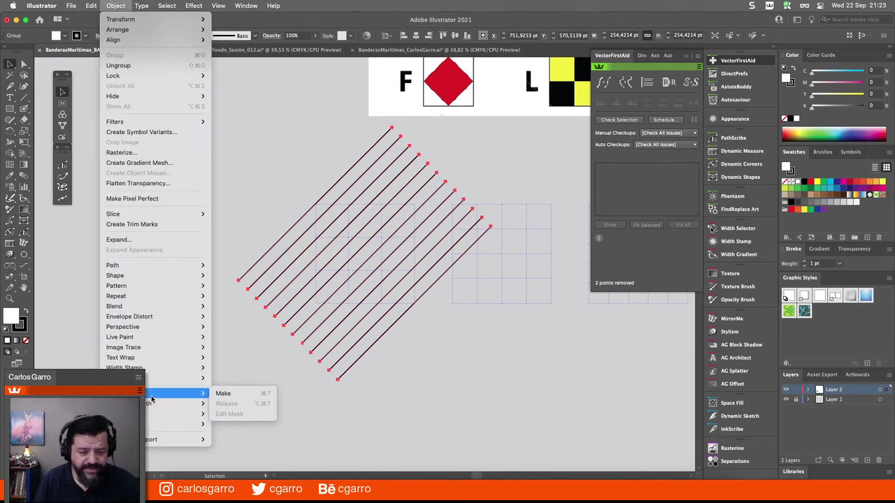
pyautogui.click(122, 65)
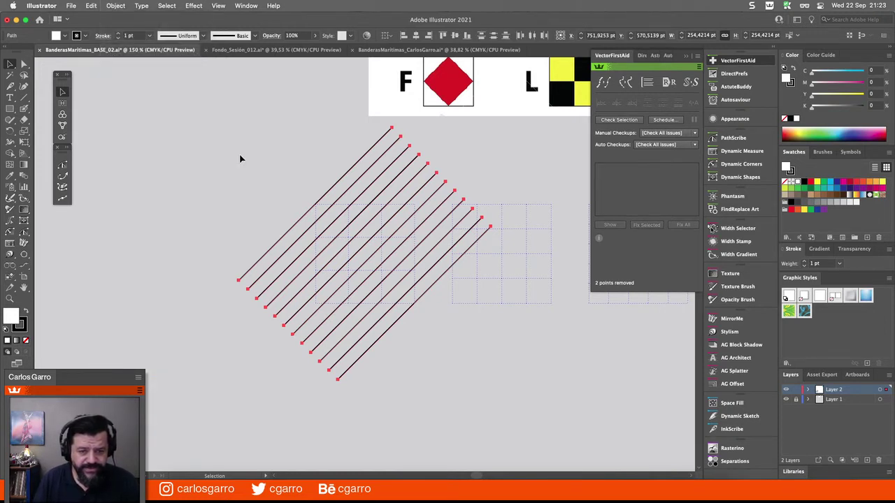
# Delete the two outermost diagonal lines that pass through the corners of the 3 × 3 grid
pyautogui.click(241, 159)
pyautogui.click(328, 195)
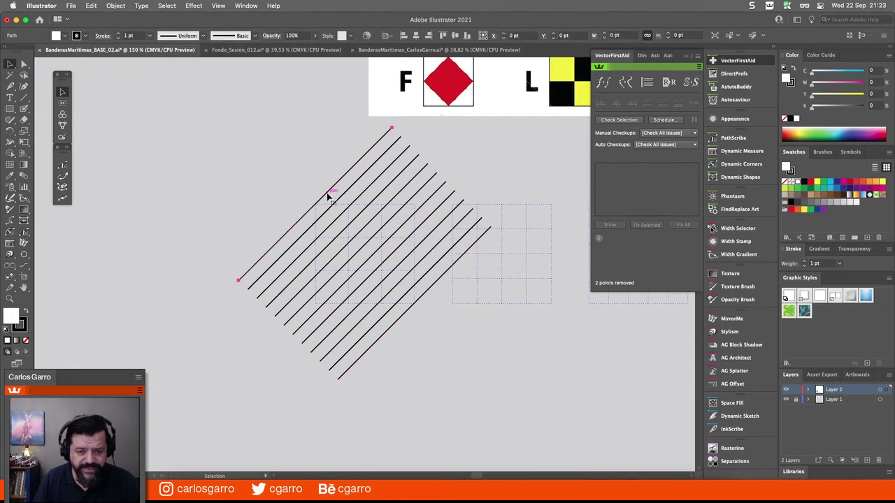
pyautogui.press('Delete')
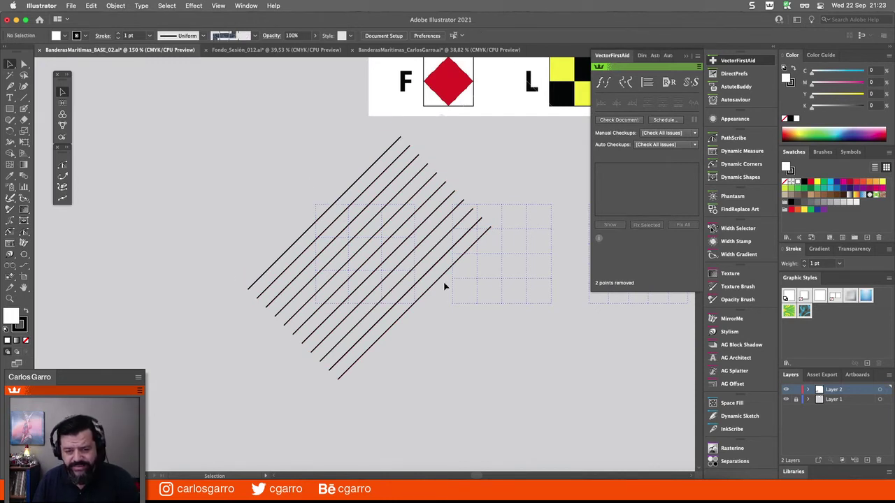
pyautogui.press('Delete')
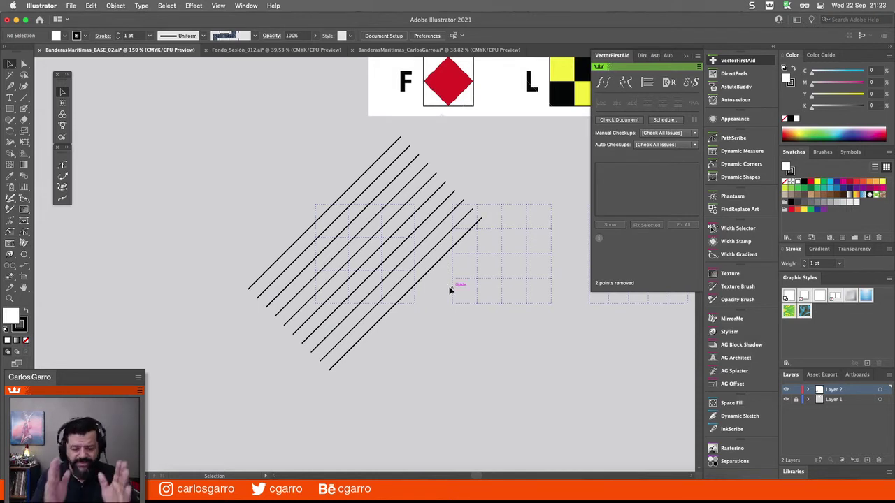
# Draw a 100 × 100 pt square that exactly covers the 3 × 3 grid
pyautogui.press('super+equal')
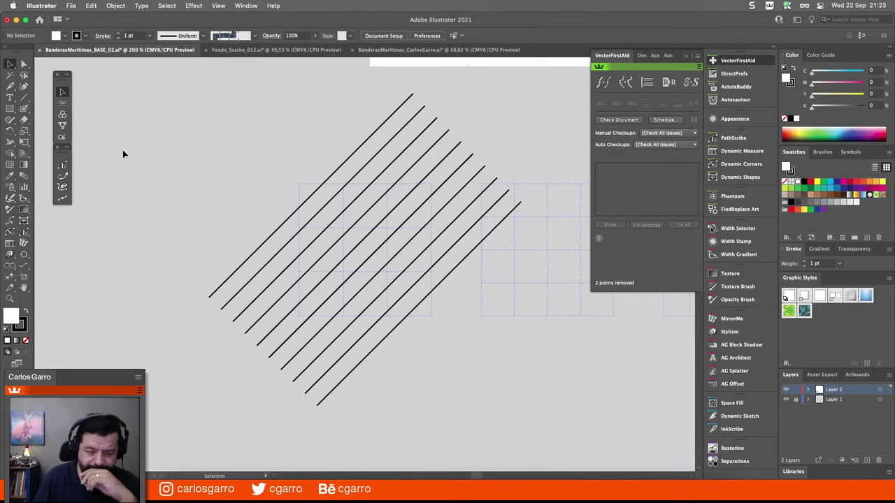
pyautogui.click(10, 108)
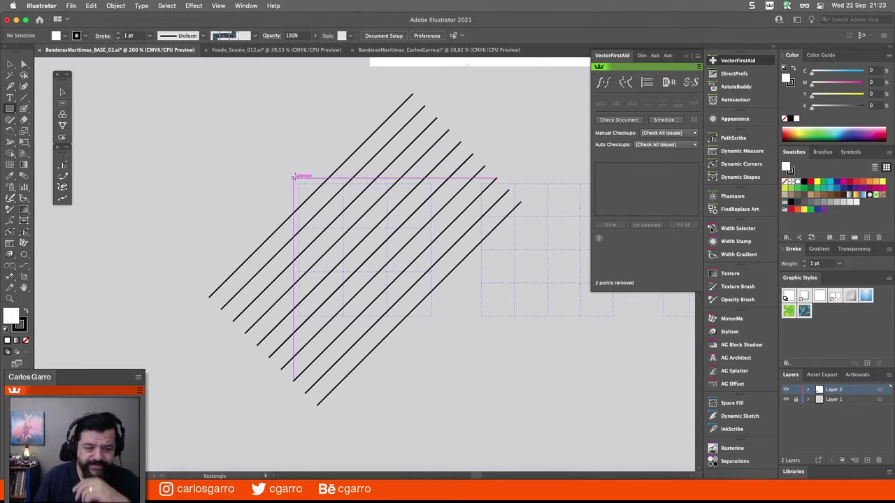
pyautogui.moveTo(298, 183); pyautogui.dragTo(431, 316)
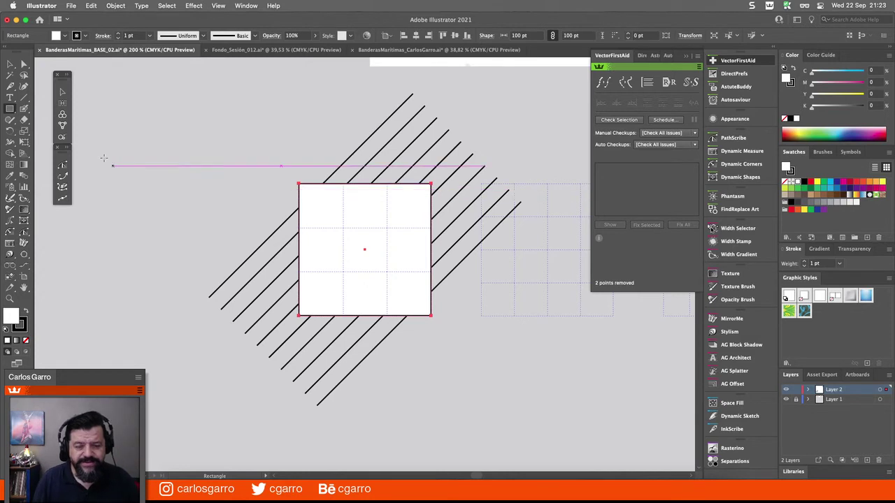
# Bring all the diagonal lines to the front so they lie above the white square
pyautogui.click(9, 64)
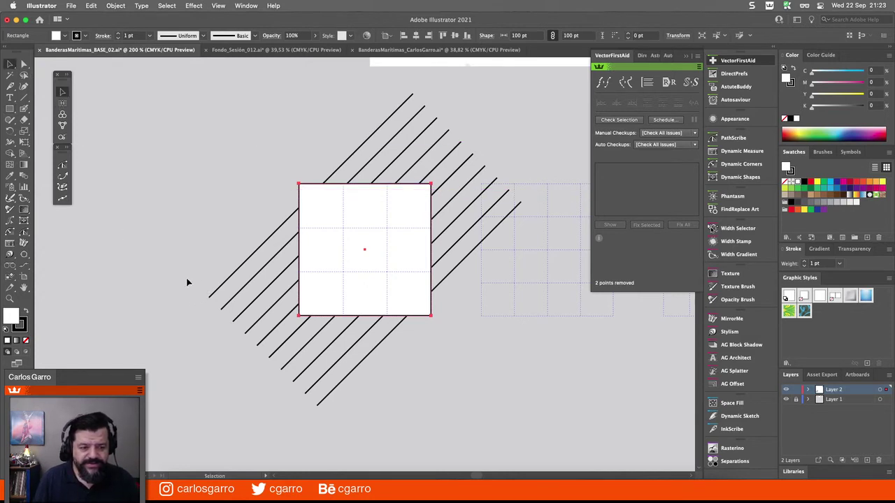
pyautogui.moveTo(188, 286); pyautogui.dragTo(373, 423)
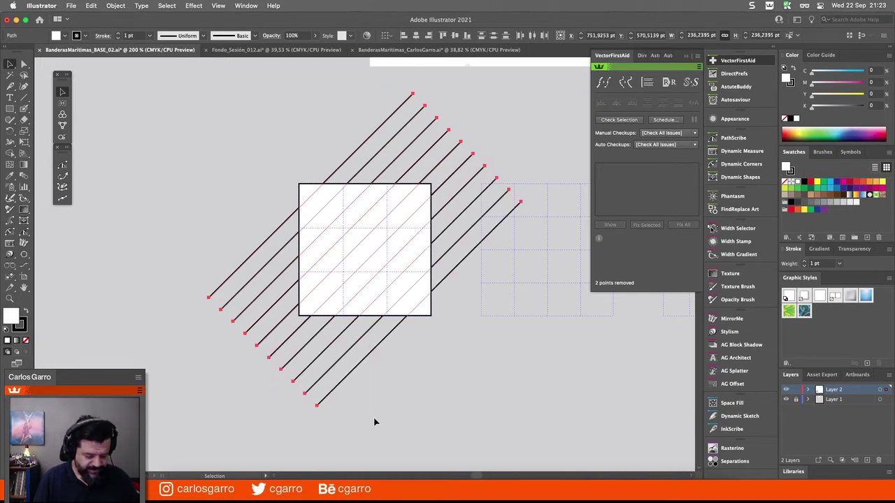
pyautogui.press('super')
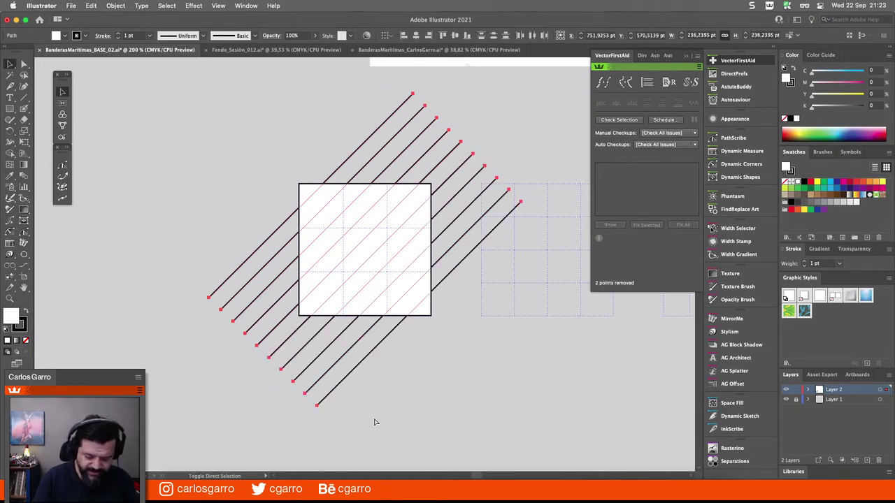
pyautogui.press('super+shift+bracketright')
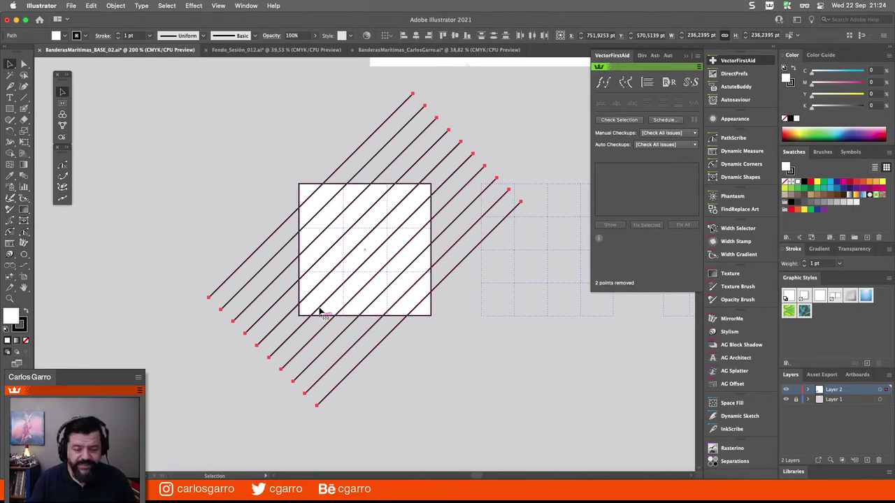
pyautogui.click(234, 197)
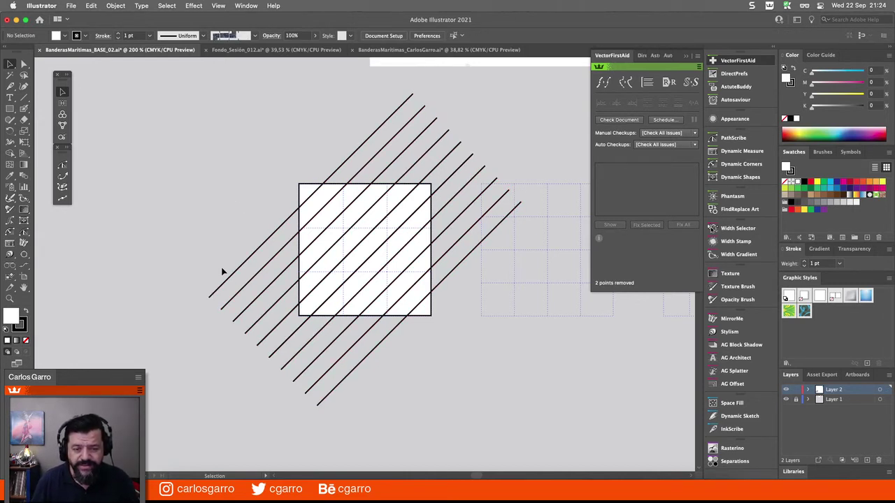
# Remove the stroke from all the diagonal lines and from the white square
pyautogui.moveTo(191, 290); pyautogui.dragTo(381, 432)
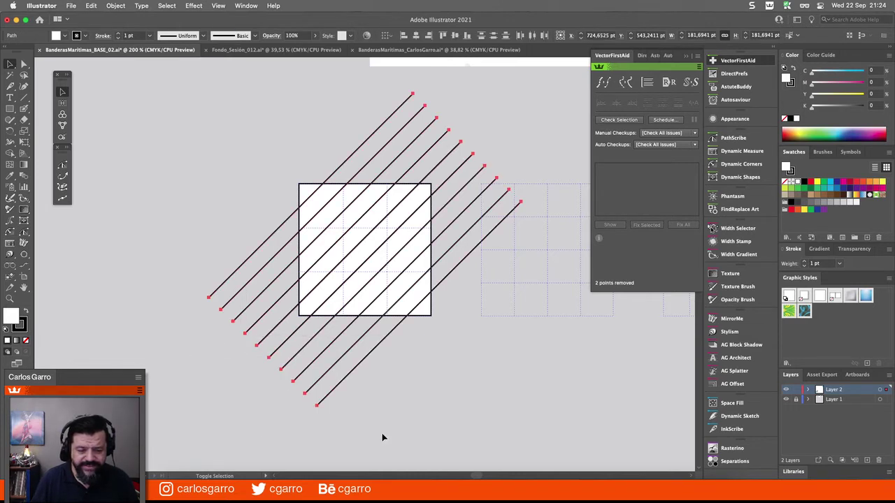
pyautogui.click(24, 325)
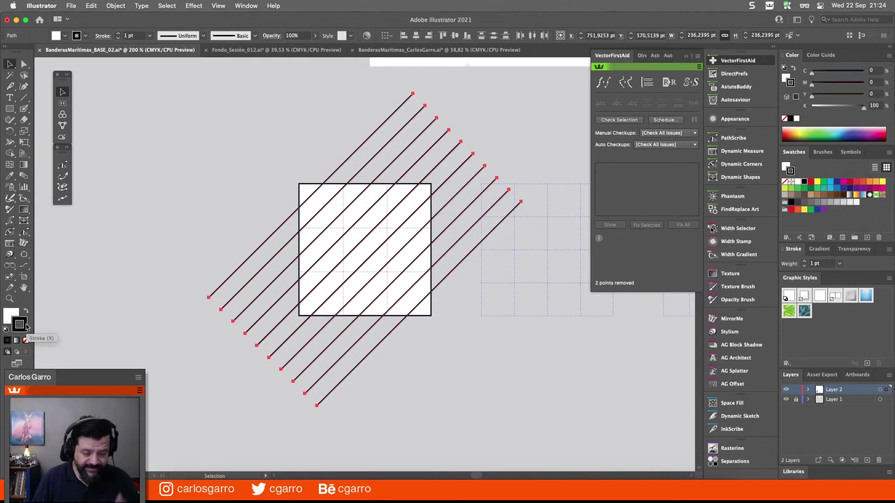
pyautogui.press('/')
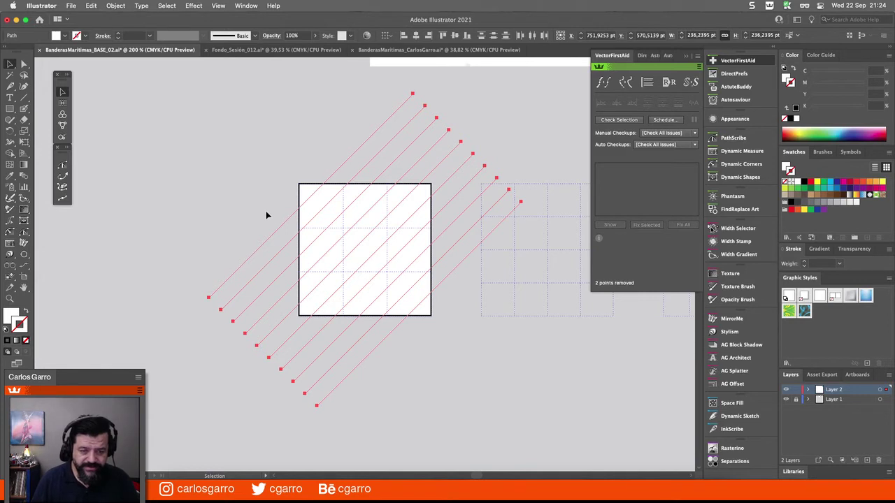
pyautogui.keyDown('shift'); pyautogui.click(305, 186); pyautogui.keyUp('shift')
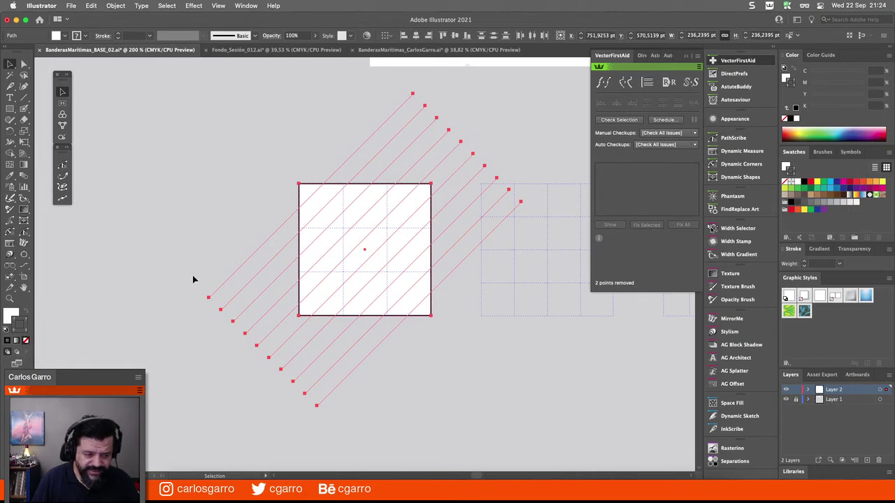
pyautogui.click(241, 225)
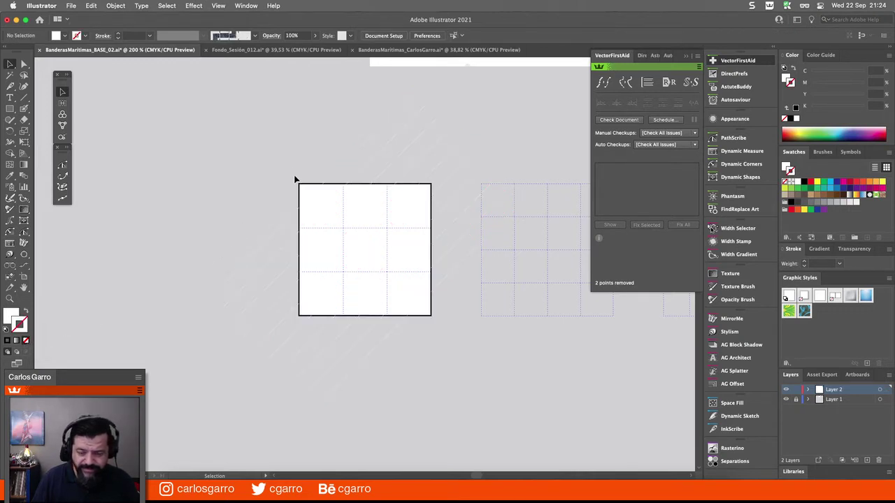
pyautogui.click(305, 185)
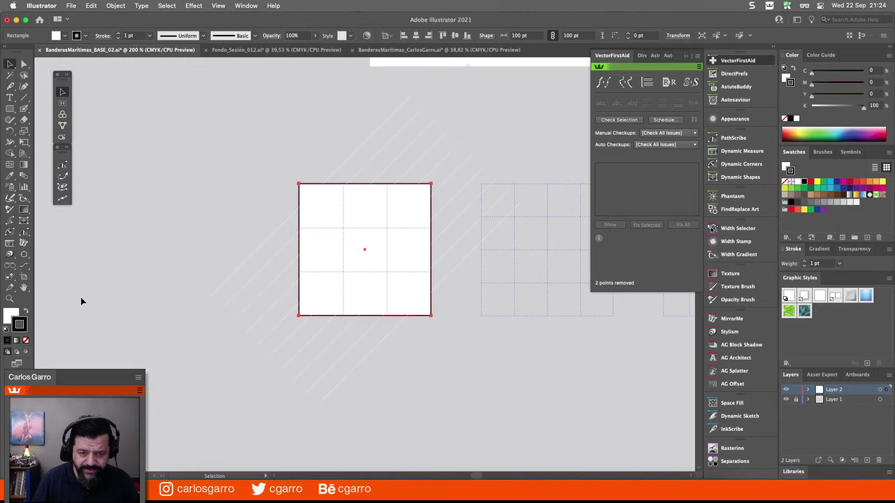
pyautogui.click(26, 341)
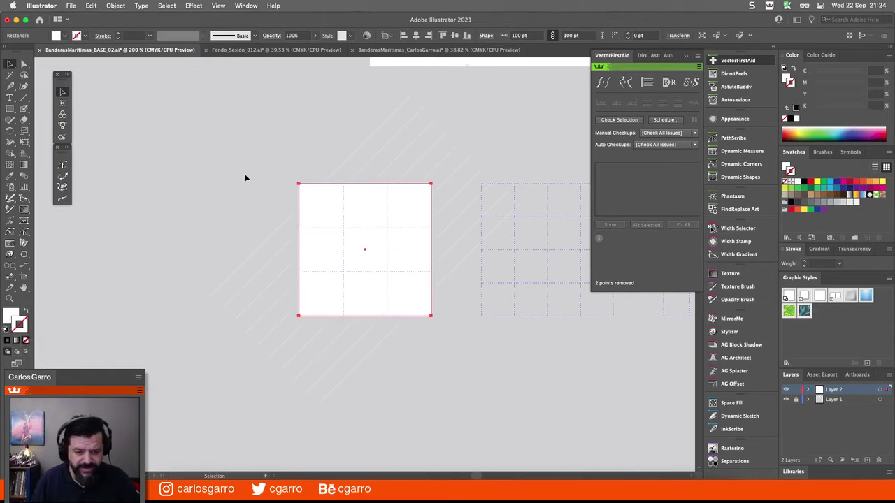
# Remove the fill from all the diagonal lines, leaving the white square filled
pyautogui.click(212, 271)
pyautogui.moveTo(211, 262); pyautogui.dragTo(240, 329)
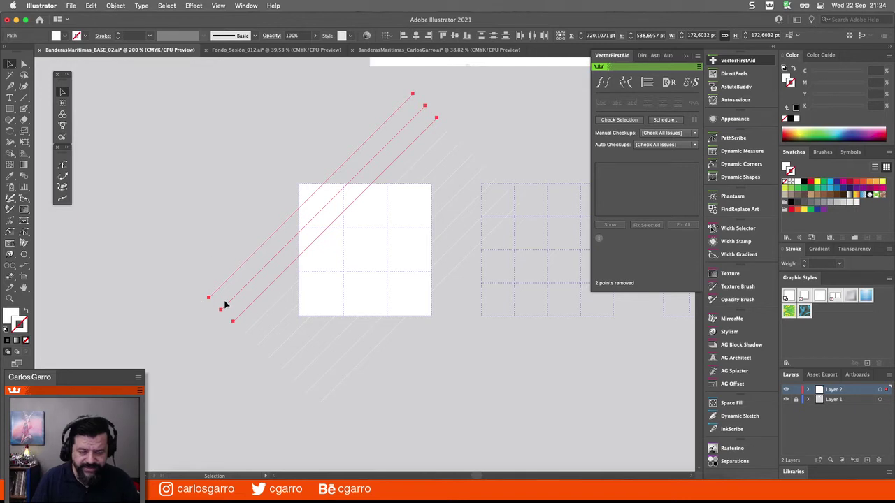
pyautogui.moveTo(253, 332); pyautogui.dragTo(400, 422)
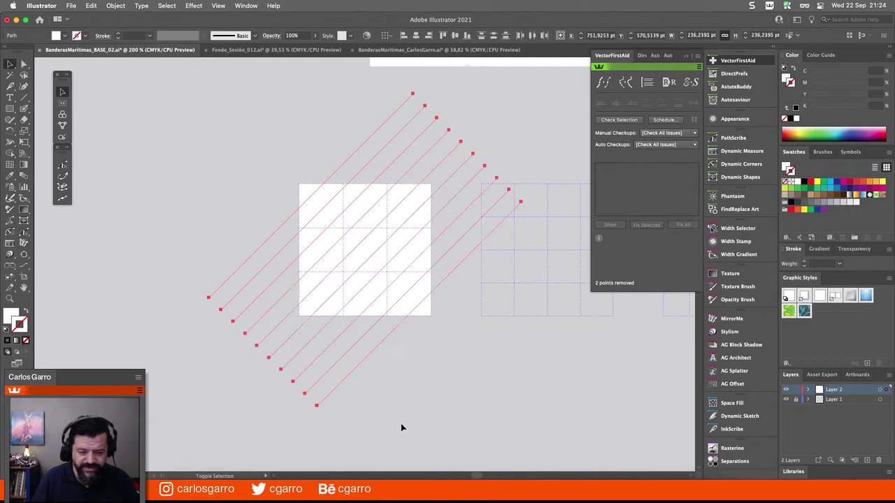
pyautogui.click(14, 314)
pyautogui.click(25, 340)
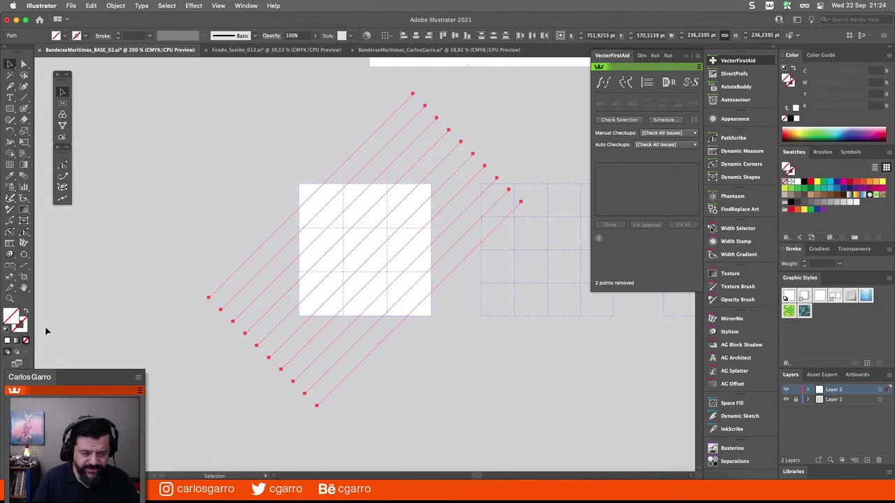
# Split the white square along the diagonal lines with Pathfinder Divide and check the resulting group
pyautogui.click(247, 199)
pyautogui.moveTo(239, 138); pyautogui.dragTo(515, 385)
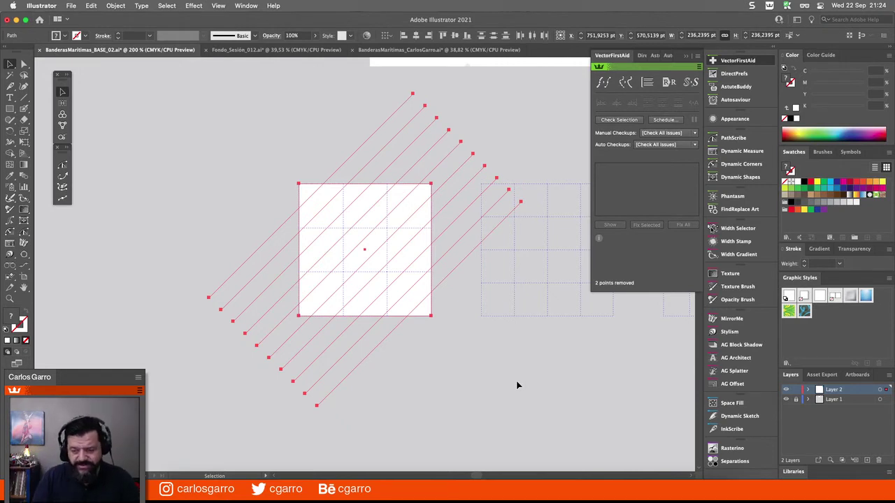
pyautogui.click(246, 5)
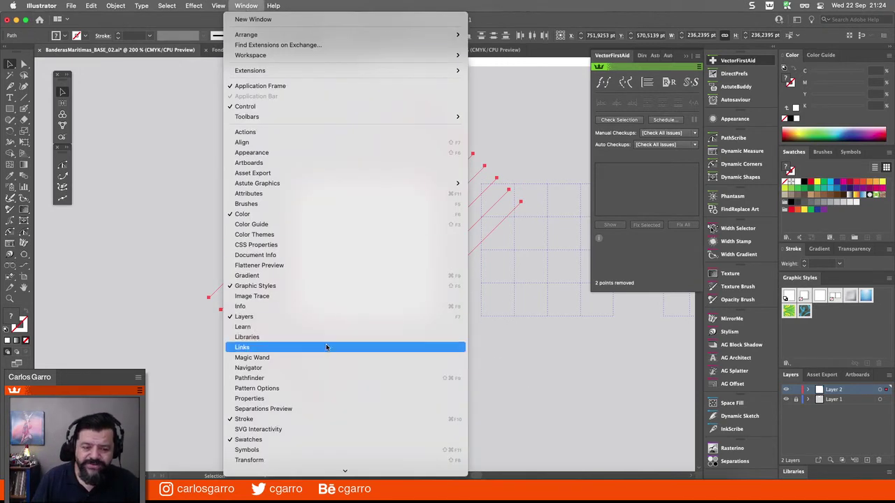
pyautogui.click(330, 378)
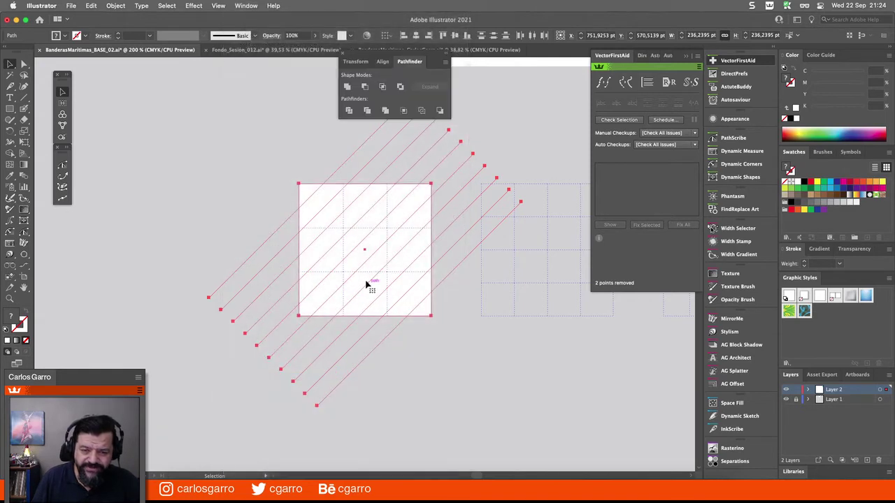
pyautogui.click(349, 111)
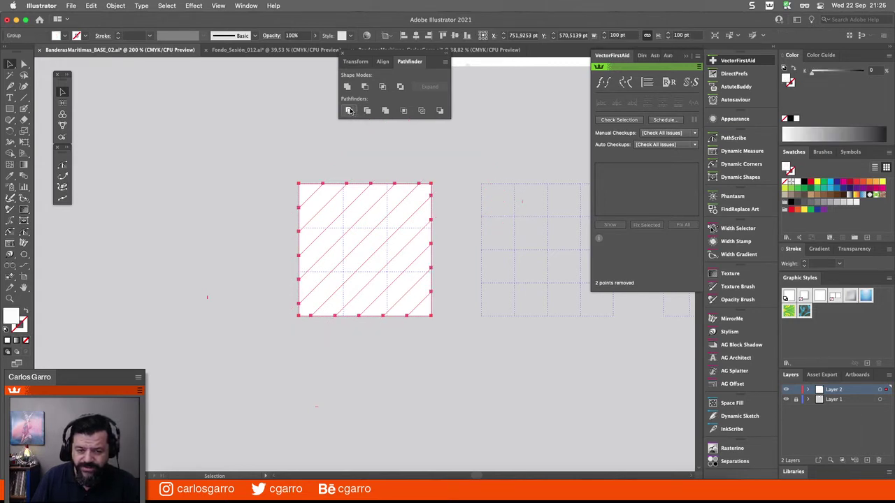
pyautogui.click(282, 199)
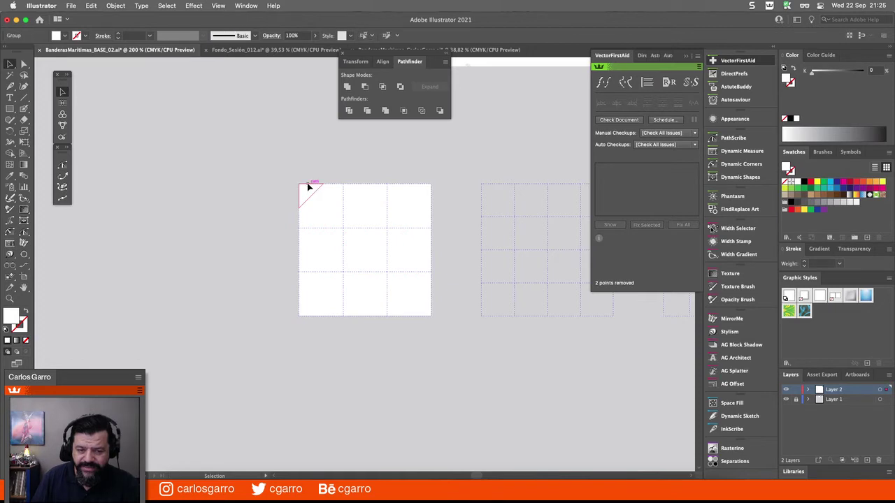
pyautogui.click(308, 187)
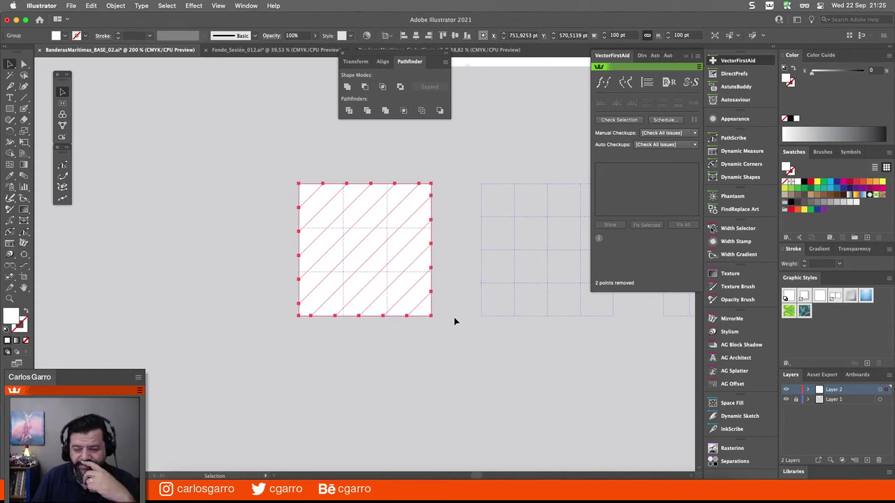
# Delete the cyan test stripes lying over flag Y on the reference chart
pyautogui.hotkey('ctrl', '-')
pyautogui.hotkey('ctrl', '-')
pyautogui.hotkey('ctrl', '-')
pyautogui.hotkey('ctrl', '-')
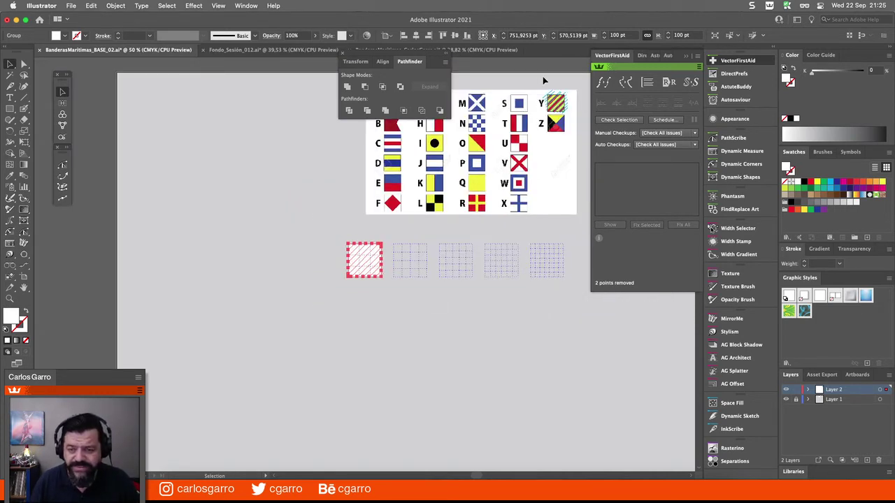
pyautogui.moveTo(541, 80); pyautogui.dragTo(578, 131)
pyautogui.click(578, 132)
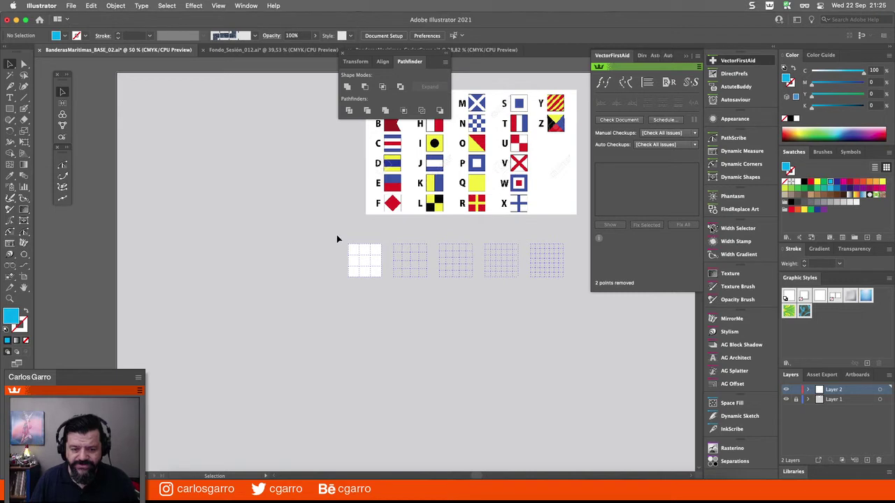
# Turn the divided square on the 3 × 3 grid into a Live Paint group
pyautogui.press('z')
pyautogui.moveTo(340, 232); pyautogui.dragTo(395, 279)
pyautogui.click(10, 64)
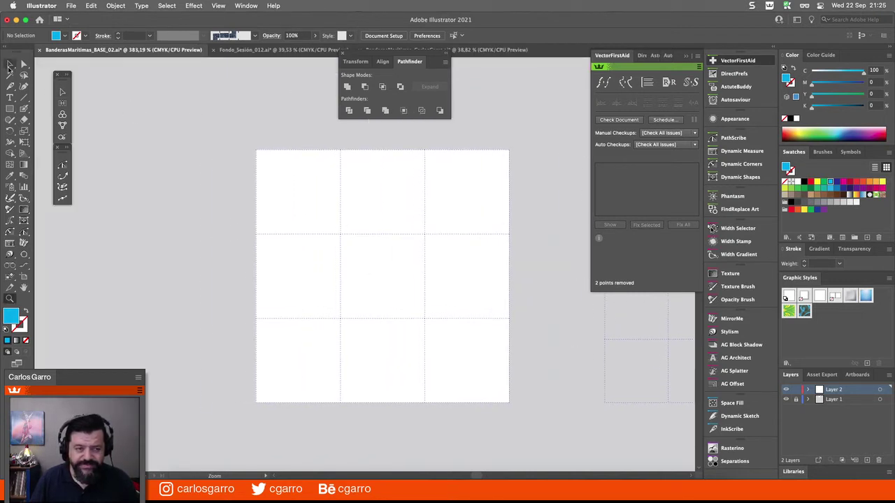
pyautogui.moveTo(252, 143); pyautogui.dragTo(555, 425)
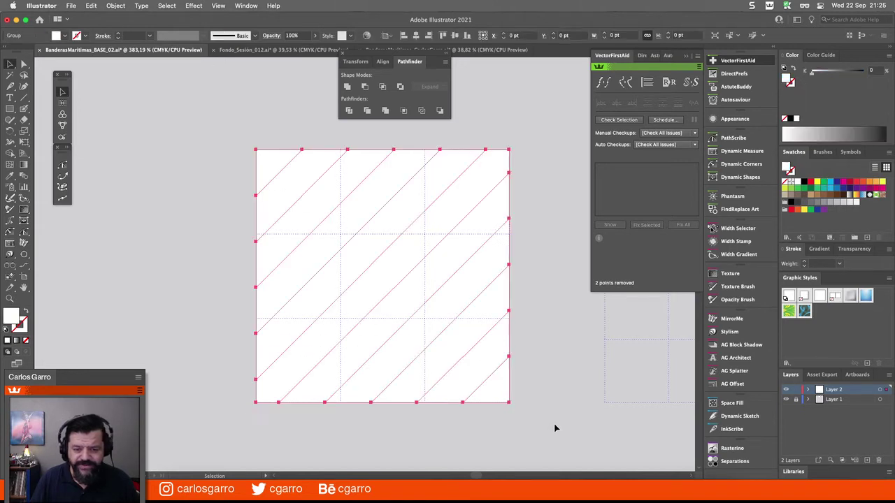
pyautogui.click(117, 6)
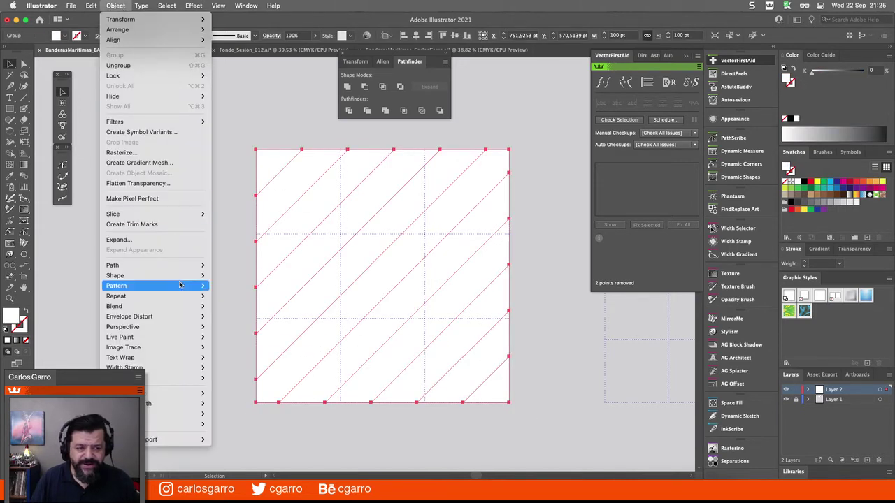
pyautogui.moveTo(162, 338)
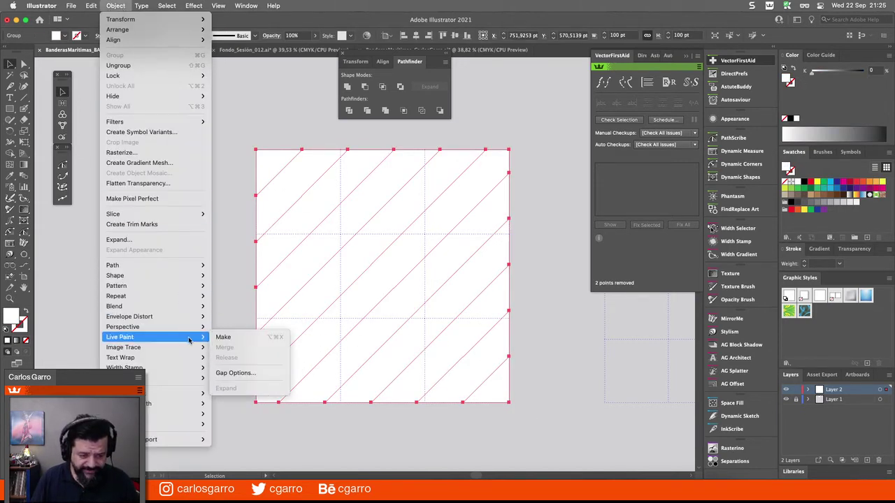
pyautogui.click(246, 339)
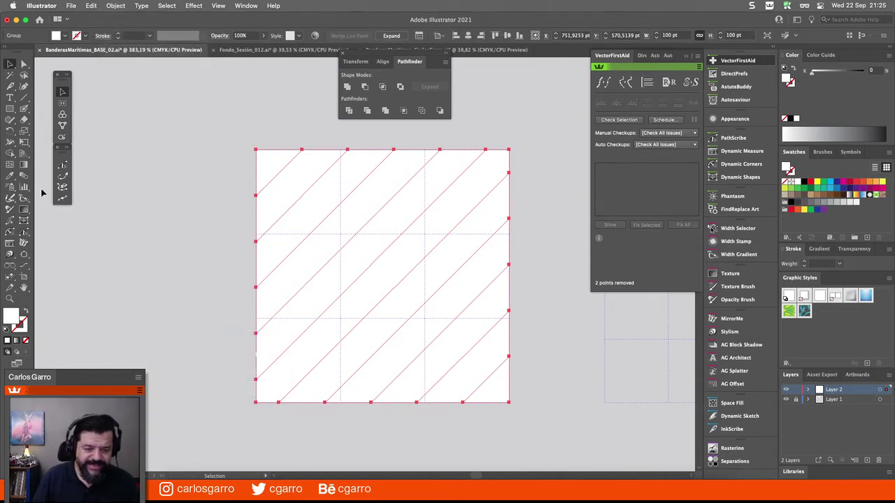
pyautogui.click(12, 153)
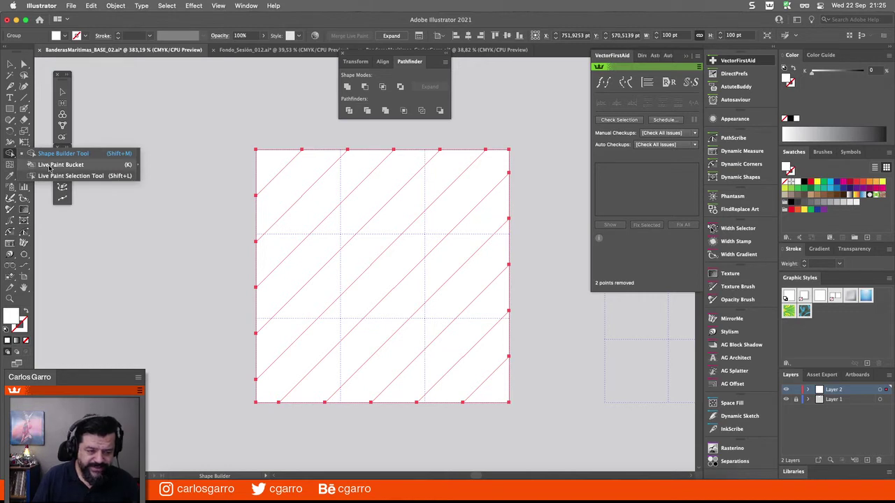
pyautogui.click(106, 168)
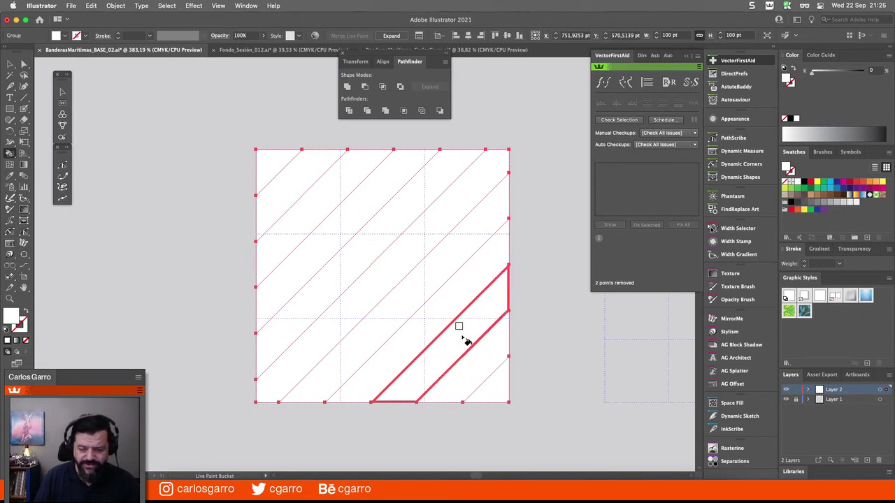
pyautogui.click(271, 171)
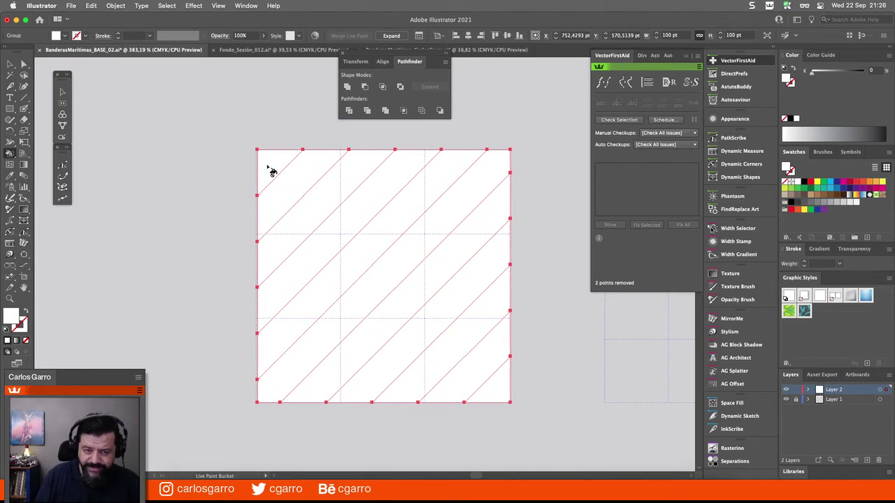
pyautogui.hotkey('ctrl', 'z')
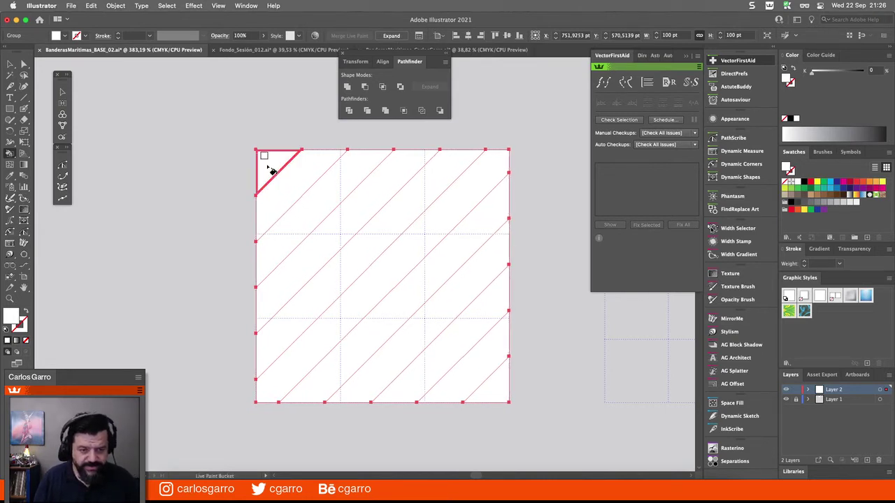
# Fill every other diagonal stripe of flag Y with yellow using the Live Paint Bucket, starting at the upper-left corner stripe
pyautogui.click(10, 153)
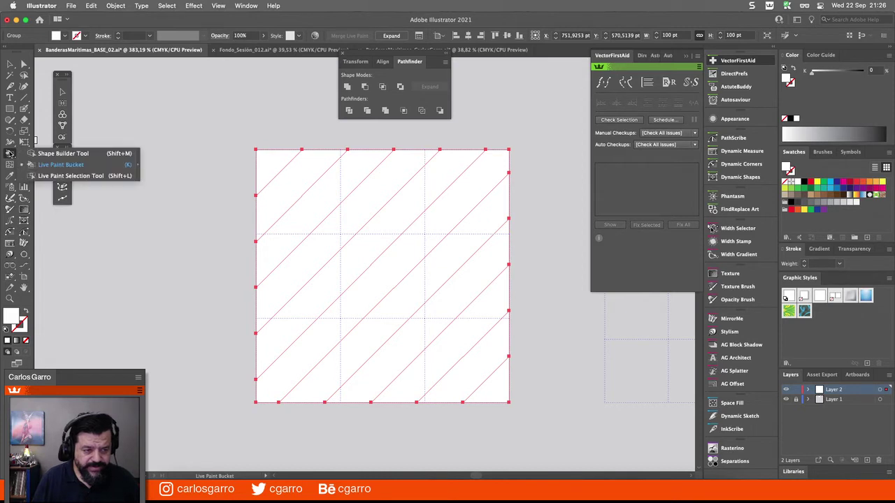
pyautogui.click(64, 165)
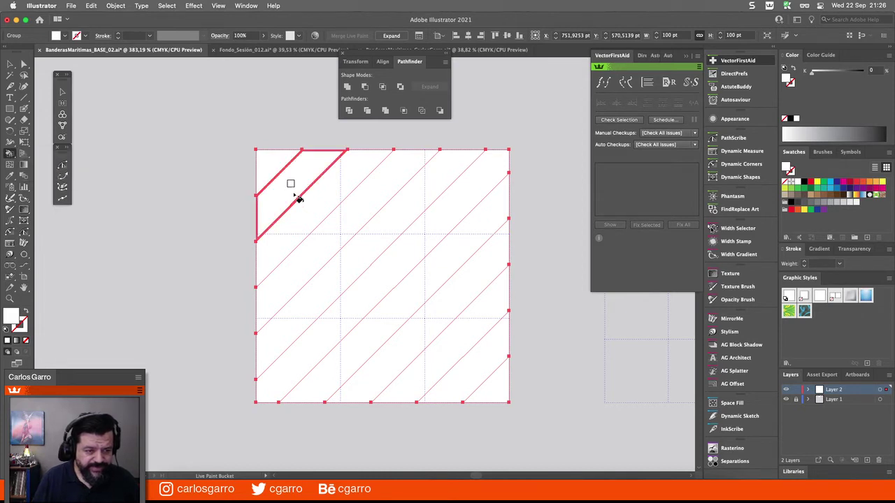
pyautogui.click(816, 182)
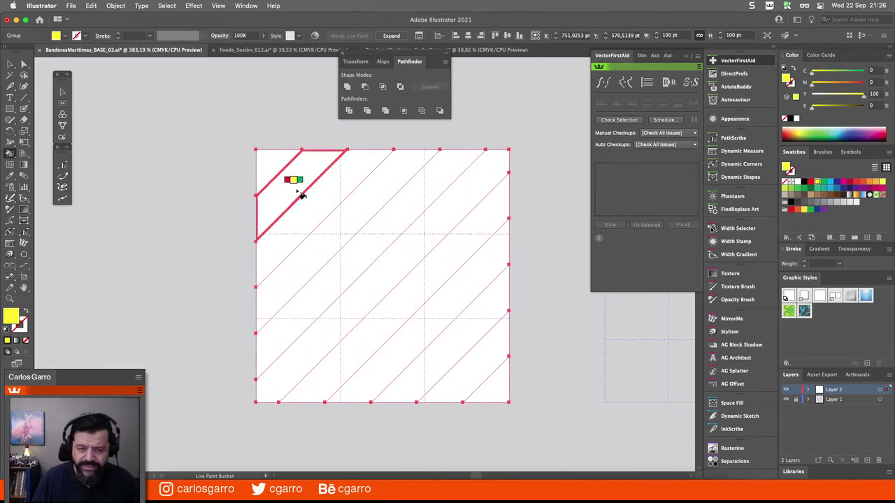
pyautogui.press('Left')
pyautogui.press('Right')
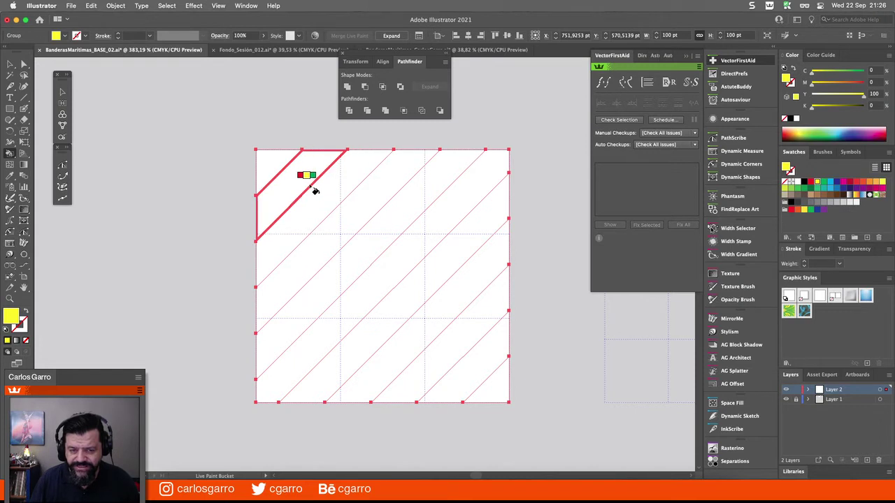
pyautogui.click(278, 166)
pyautogui.click(333, 186)
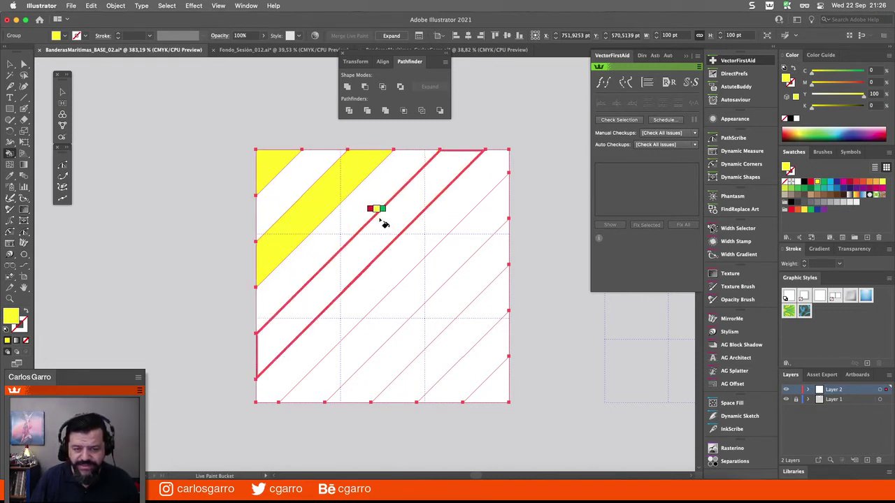
pyautogui.click(381, 218)
pyautogui.click(437, 257)
pyautogui.click(486, 320)
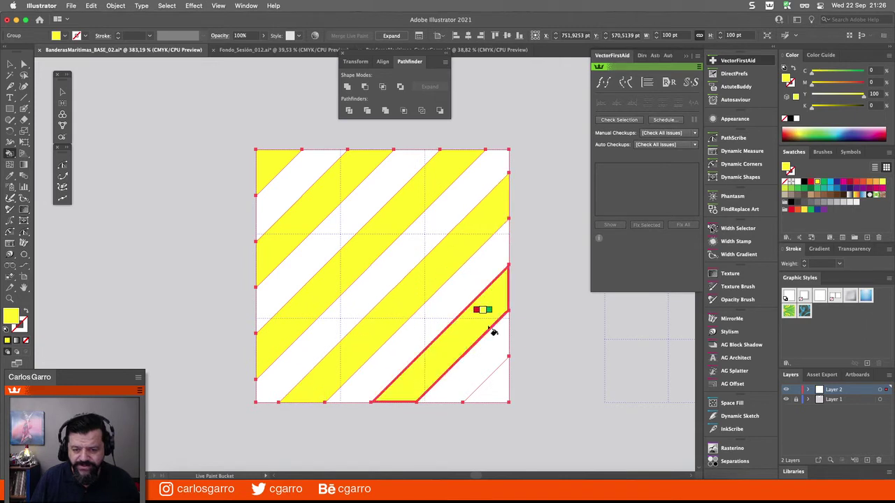
pyautogui.click(505, 384)
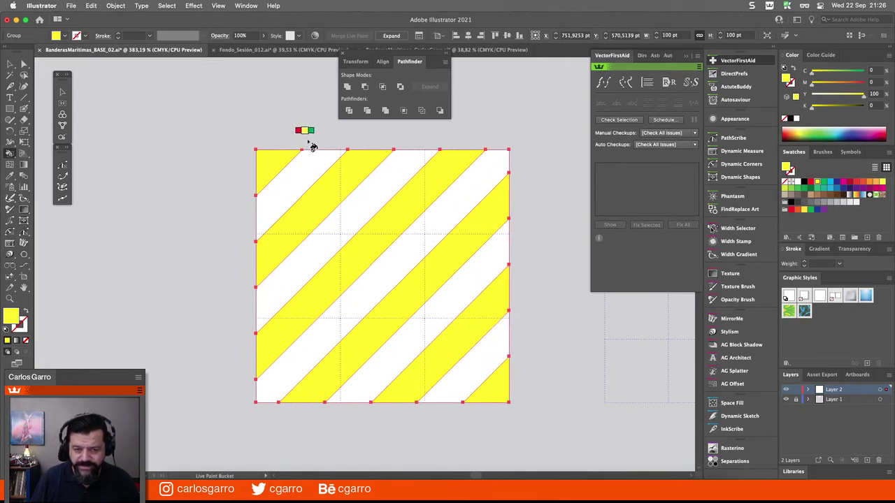
# Fill the remaining white diagonal stripes of flag Y with red using Live Paint, and deselect the flag
pyautogui.press('Left')
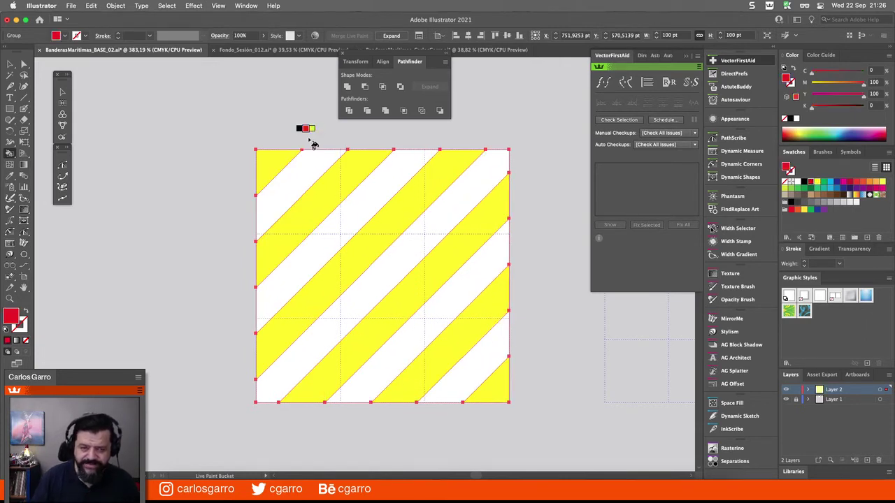
pyautogui.click(315, 175)
pyautogui.click(371, 203)
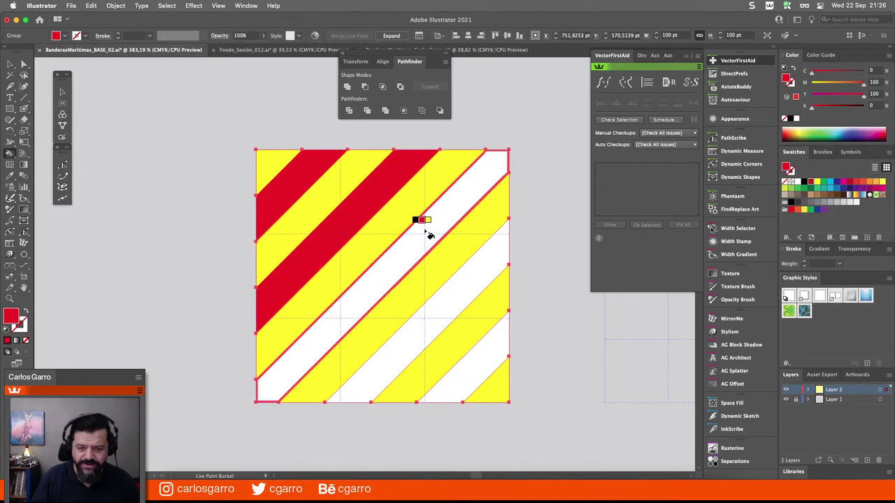
pyautogui.click(429, 235)
pyautogui.click(473, 281)
pyautogui.click(482, 364)
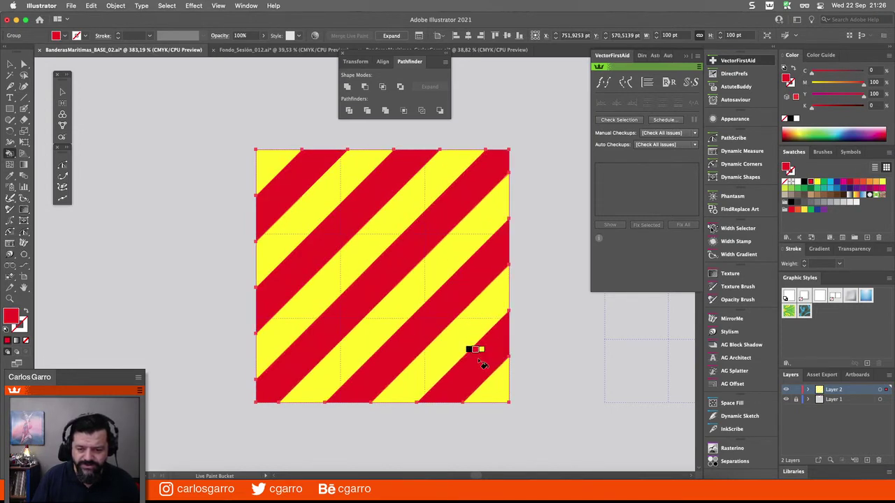
pyautogui.click(62, 92)
pyautogui.click(148, 130)
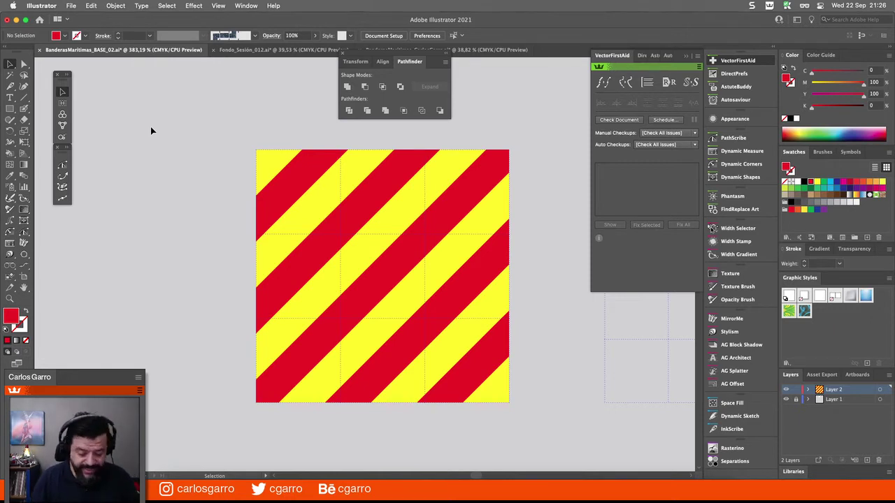
# Compare the striped flag Y with the reference chart and reset the workspace to clear the floating panels
pyautogui.press('super+minus')
pyautogui.press('super+minus')
pyautogui.press('super+minus')
pyautogui.press('super+minus')
pyautogui.press('super+minus')
pyautogui.press('super+minus')
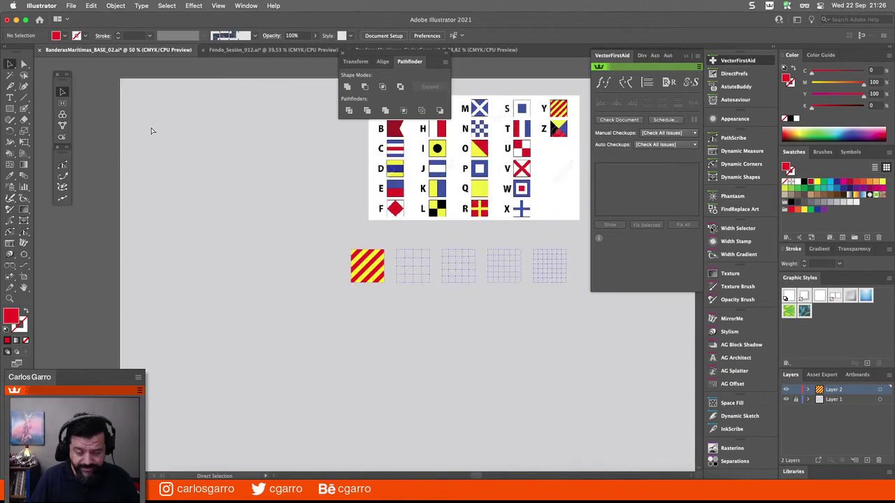
pyautogui.moveTo(390, 162); pyautogui.dragTo(288, 231)
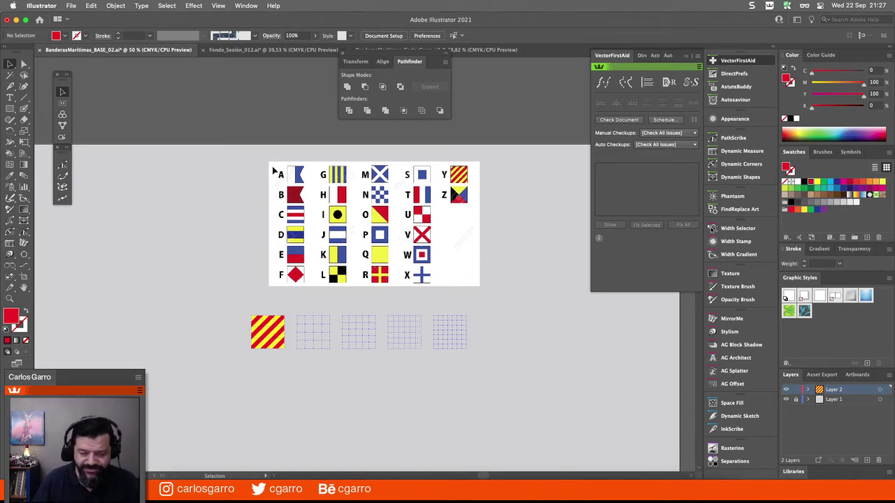
pyautogui.click(797, 20)
pyautogui.click(824, 194)
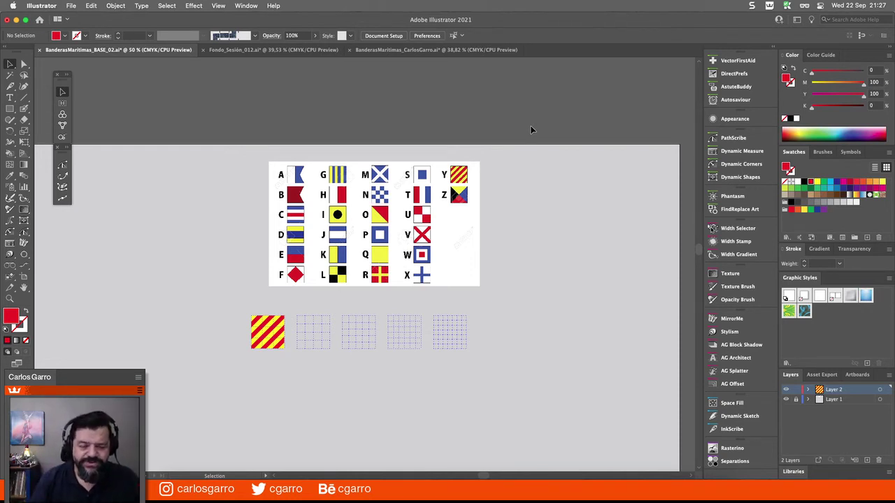
pyautogui.click(411, 52)
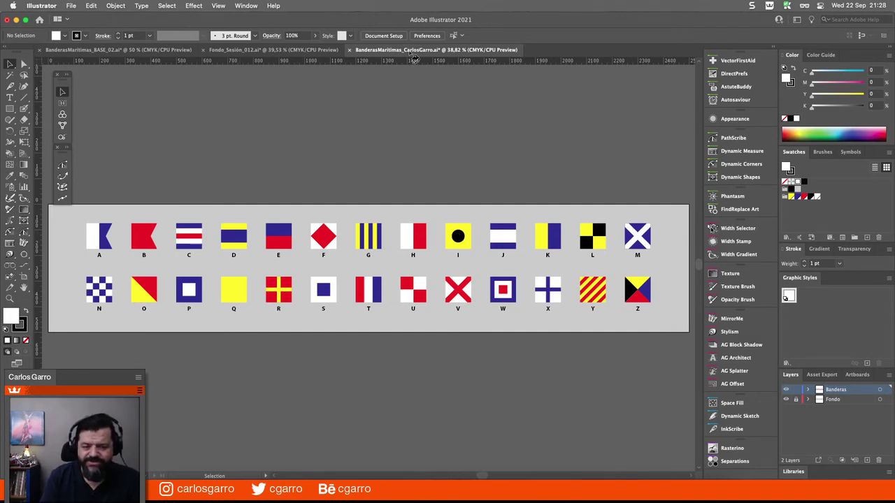
pyautogui.scroll(-1, 365, 73)
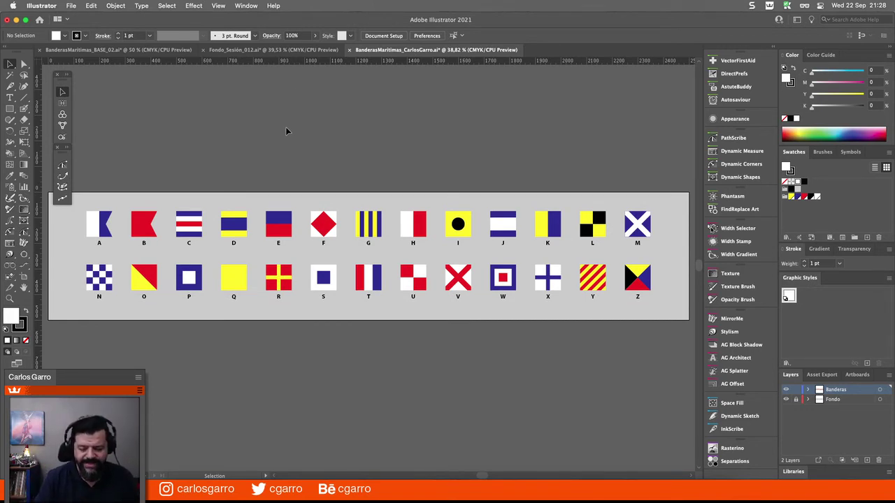
pyautogui.press('space')
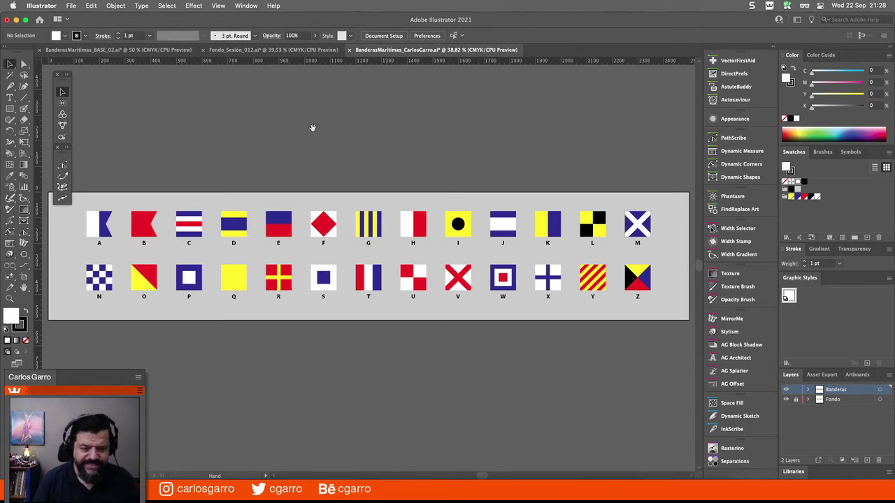
pyautogui.moveTo(312, 128); pyautogui.dragTo(334, 179)
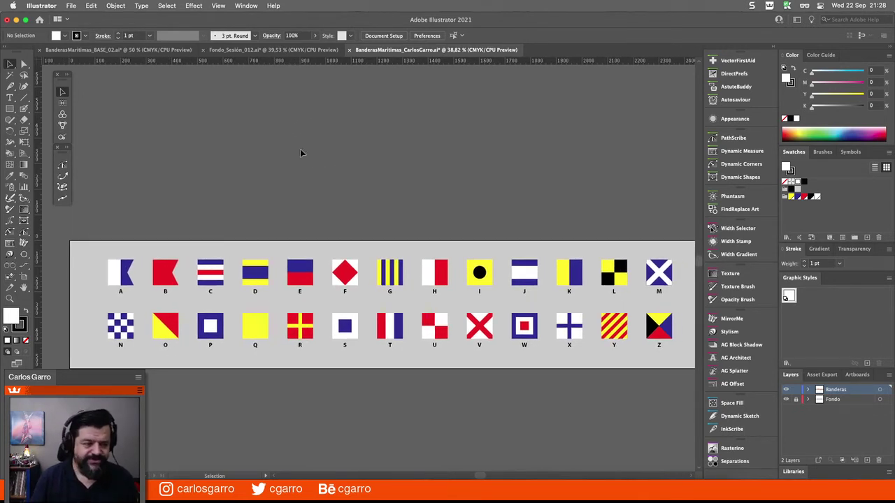
# Place copies of flags A, S, T and U side by side in a row above the artboard
pyautogui.click(126, 267)
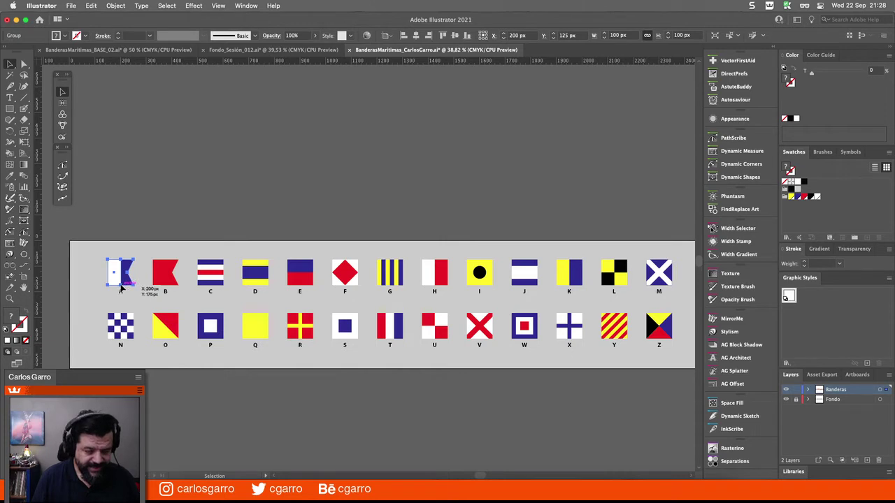
pyautogui.moveTo(120, 286); pyautogui.dragTo(136, 128)
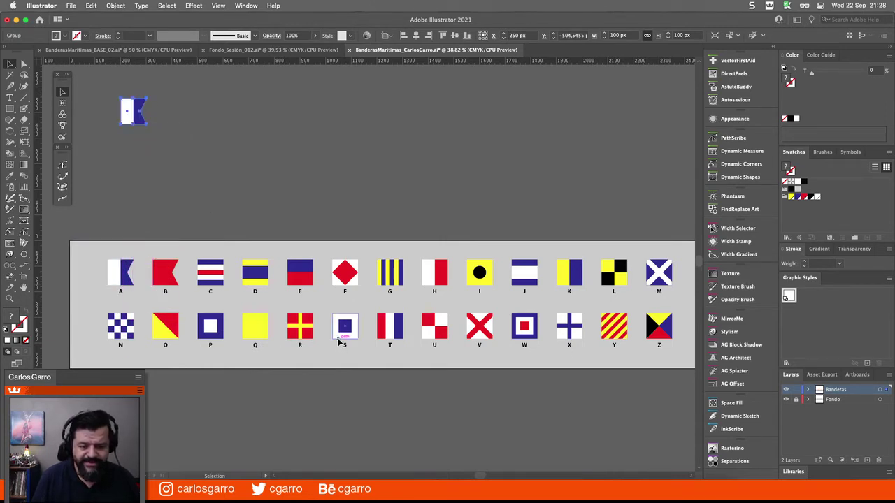
pyautogui.moveTo(341, 341); pyautogui.dragTo(150, 126)
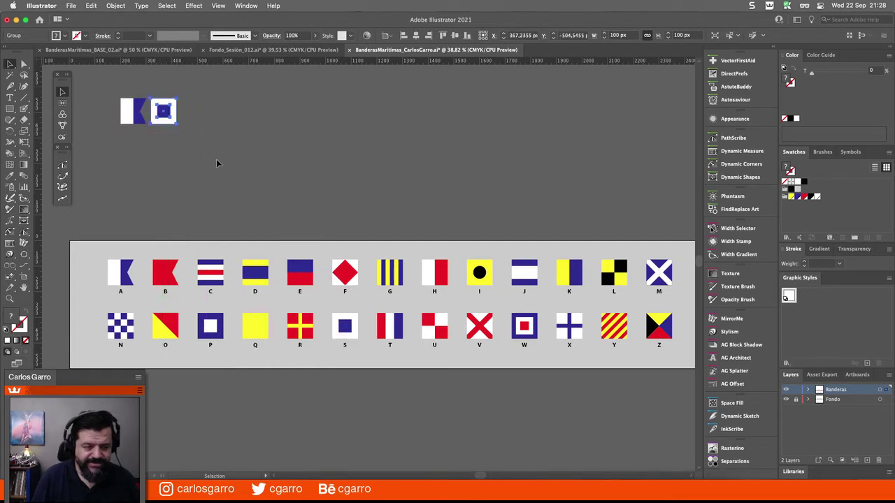
pyautogui.click(217, 163)
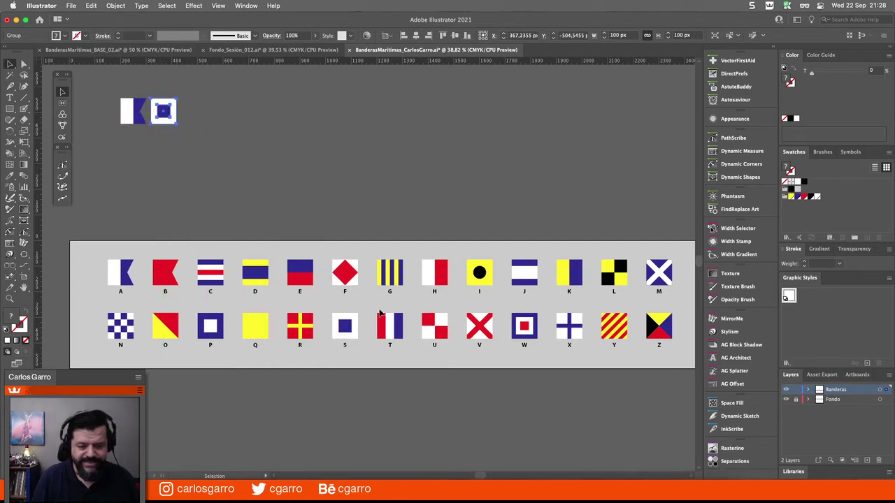
pyautogui.moveTo(378, 316); pyautogui.dragTo(186, 102)
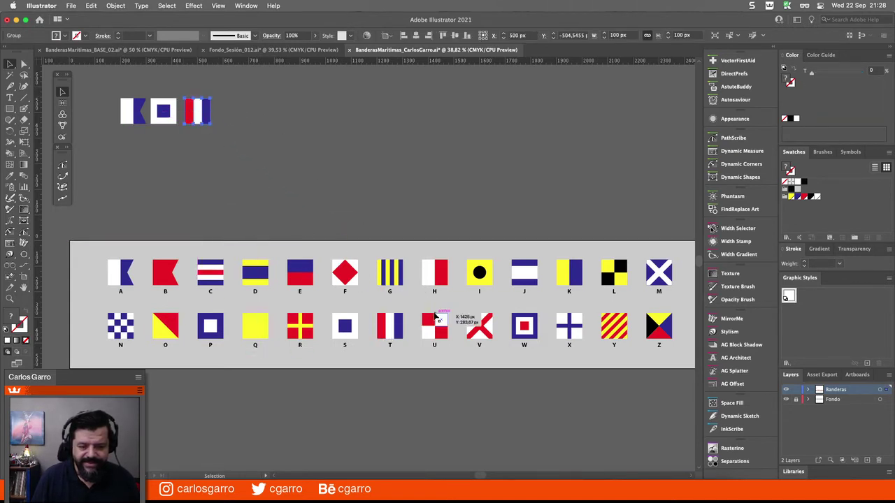
pyautogui.click(423, 316)
pyautogui.moveTo(422, 316); pyautogui.dragTo(218, 102)
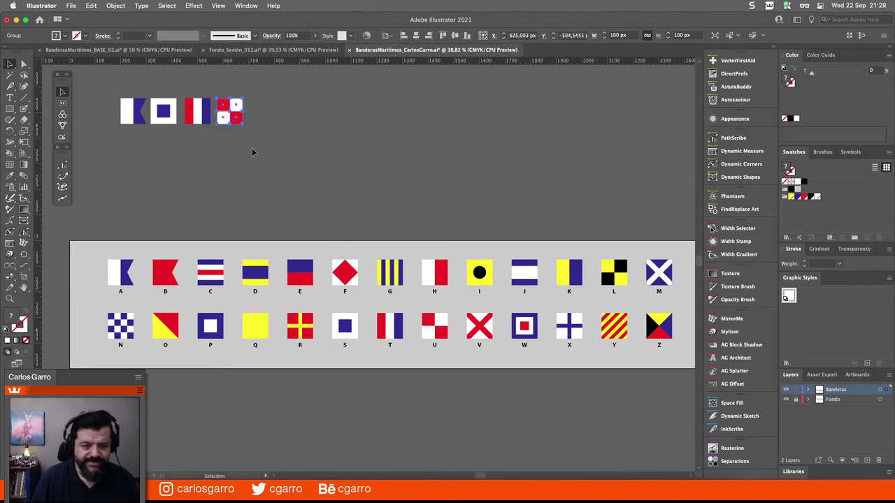
# Add copies of flags T and E to the end of the row so it spells ASTUTE
pyautogui.click(379, 316)
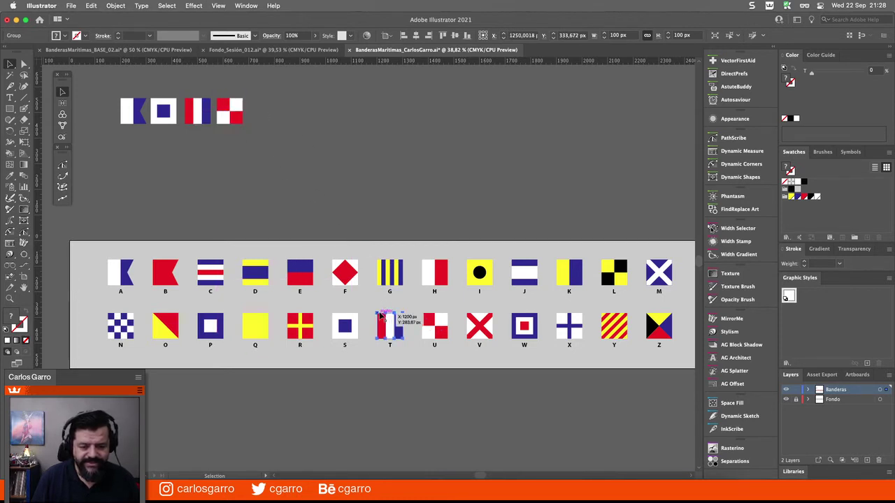
pyautogui.moveTo(379, 316); pyautogui.dragTo(252, 101)
pyautogui.click(290, 196)
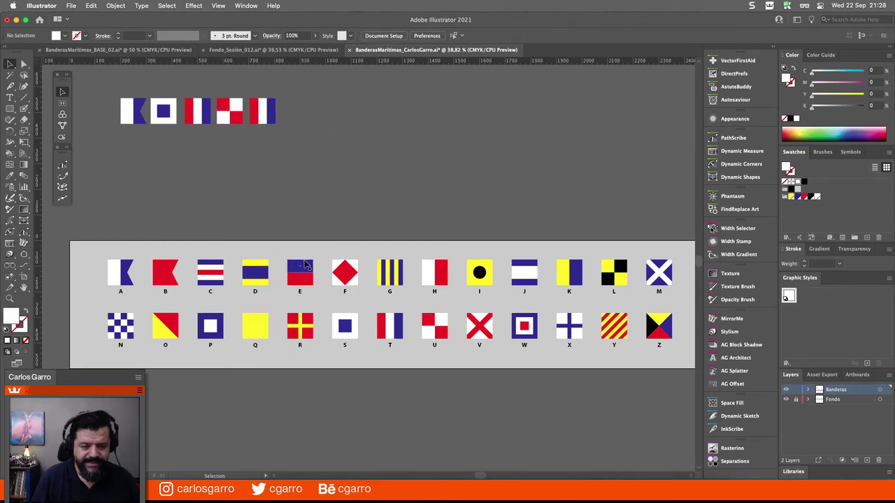
pyautogui.moveTo(302, 265); pyautogui.dragTo(280, 93)
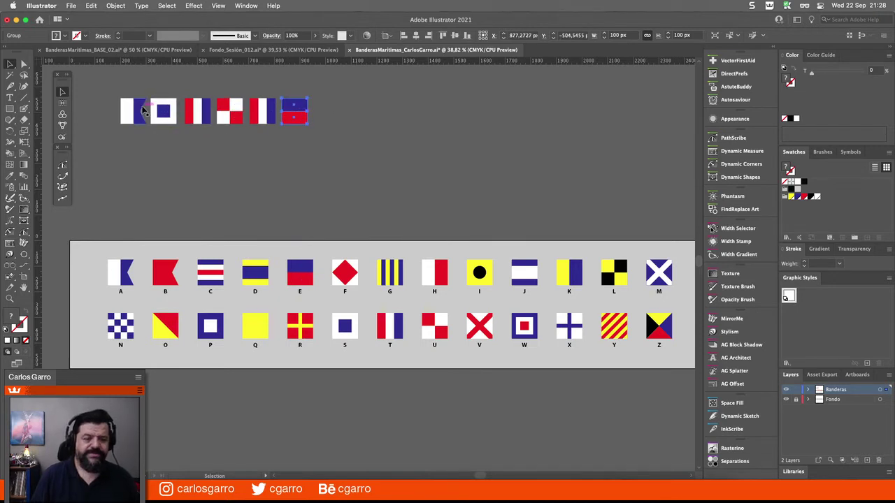
pyautogui.click(295, 142)
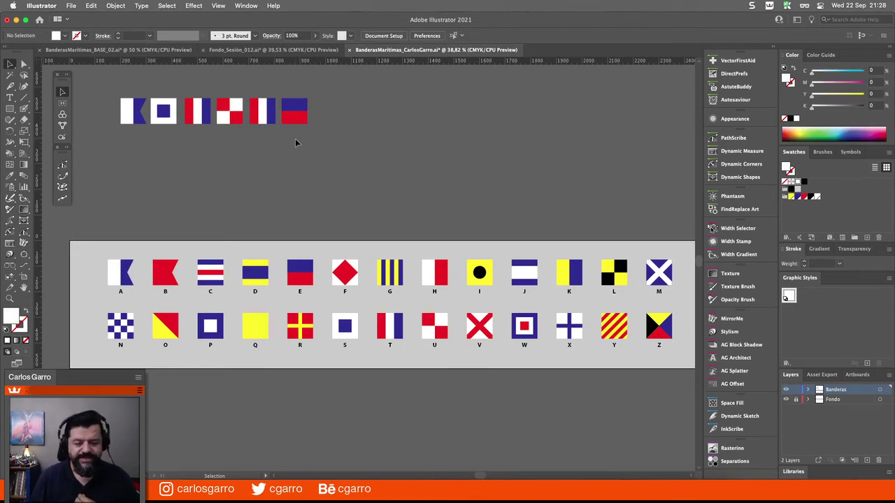
# Place copies of flags G, R, A and P side by side in a second row below the ASTUTE flags
pyautogui.click(379, 263)
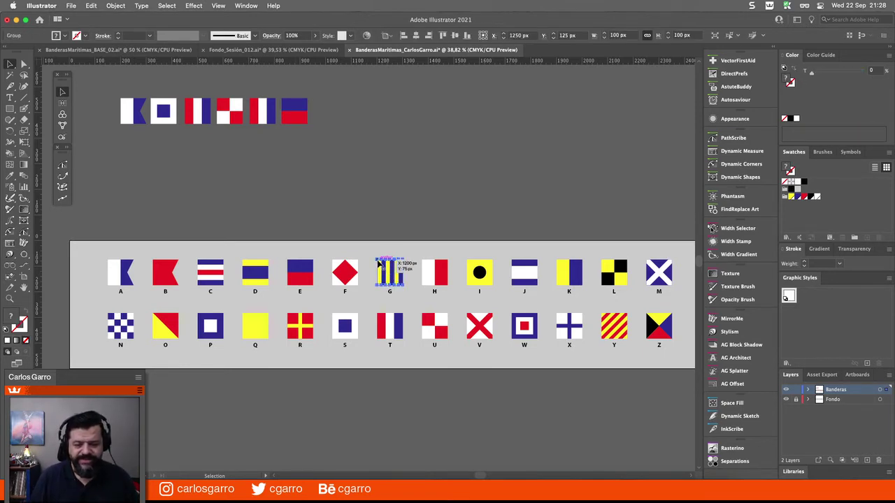
pyautogui.moveTo(380, 264); pyautogui.dragTo(128, 149)
pyautogui.click(288, 316)
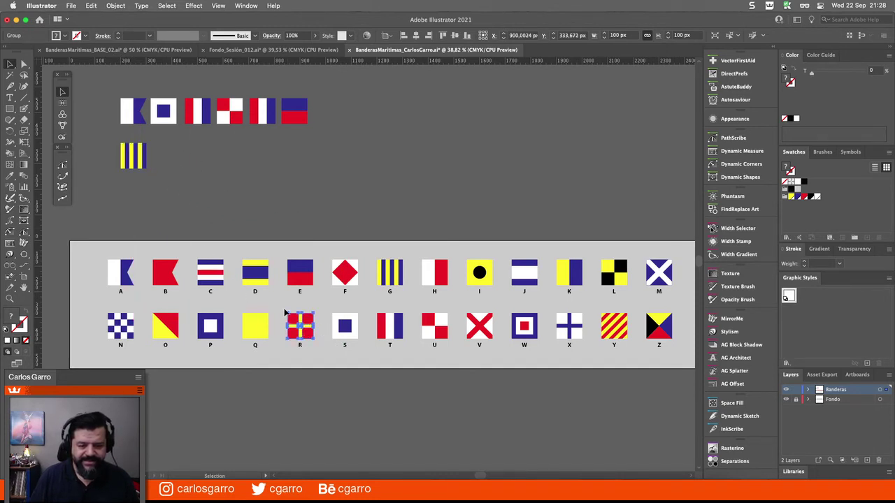
pyautogui.moveTo(289, 317); pyautogui.dragTo(155, 146)
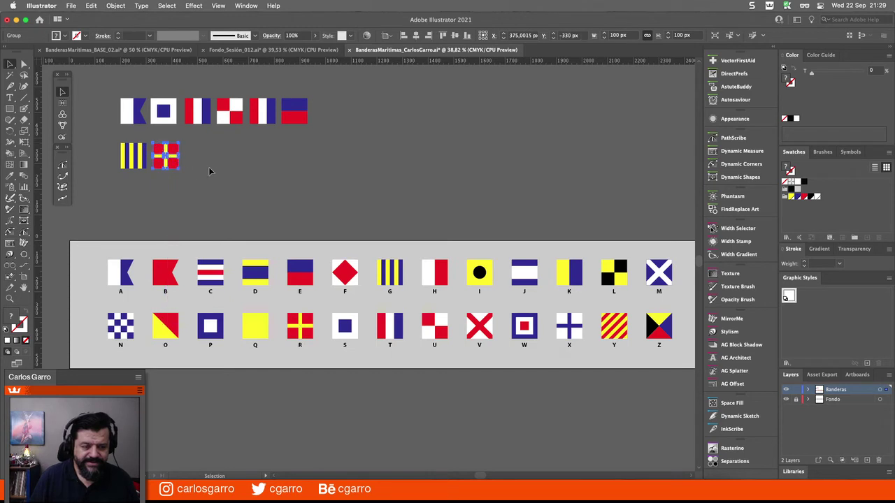
pyautogui.click(131, 269)
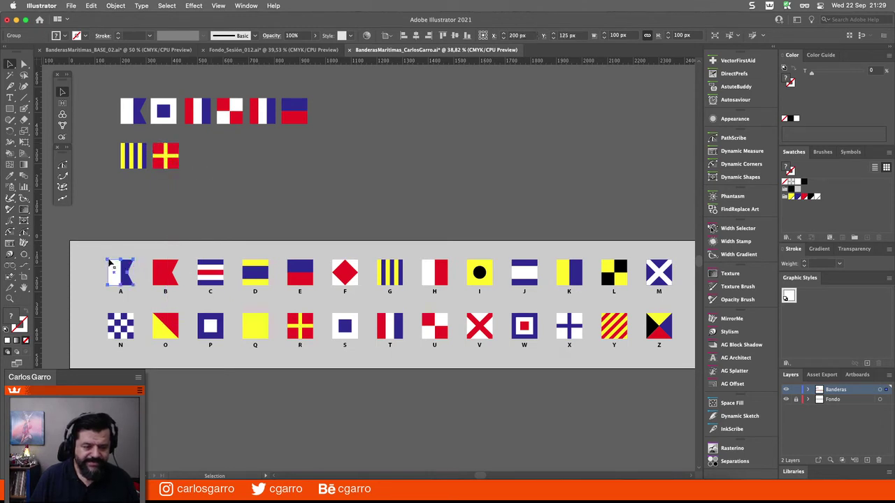
pyautogui.moveTo(110, 263); pyautogui.dragTo(188, 147)
pyautogui.click(353, 359)
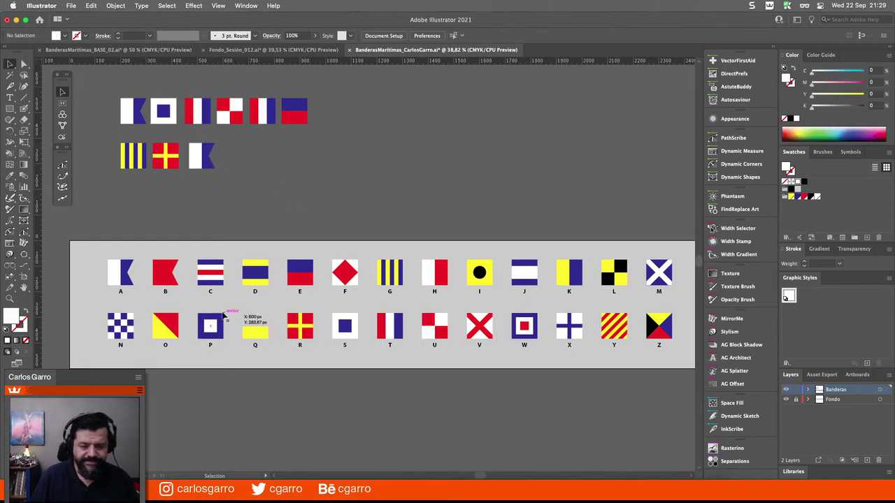
pyautogui.moveTo(223, 314); pyautogui.dragTo(249, 144)
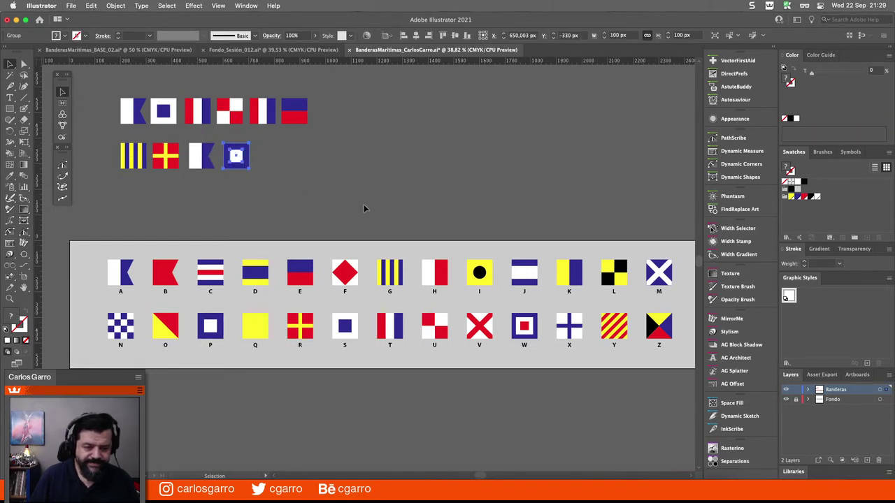
# Add copies of flags H, I and S to the end of the second row, leaving wider gaps around flag I
pyautogui.click(424, 261)
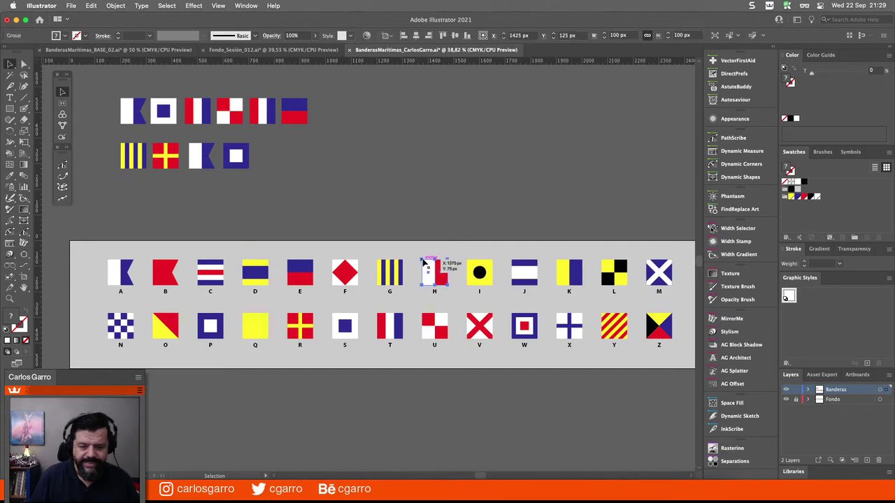
pyautogui.moveTo(423, 262); pyautogui.dragTo(257, 148)
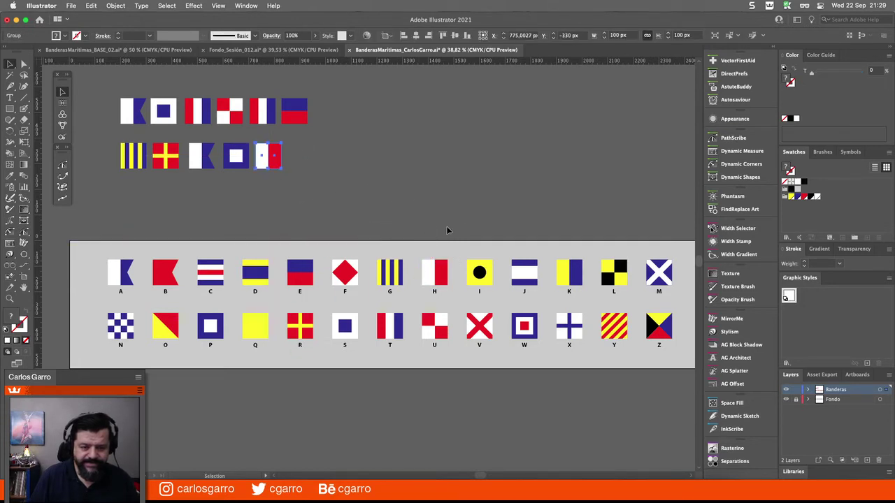
pyautogui.click(447, 230)
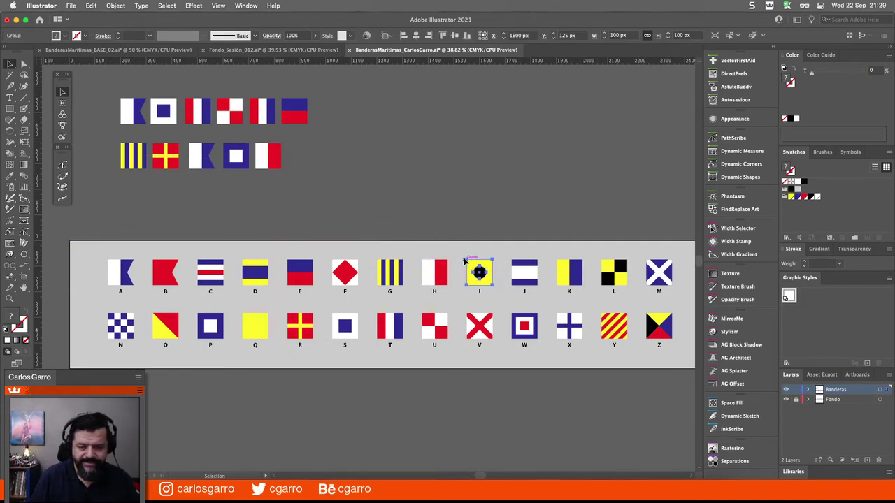
pyautogui.moveTo(488, 264); pyautogui.dragTo(301, 147)
pyautogui.click(352, 318)
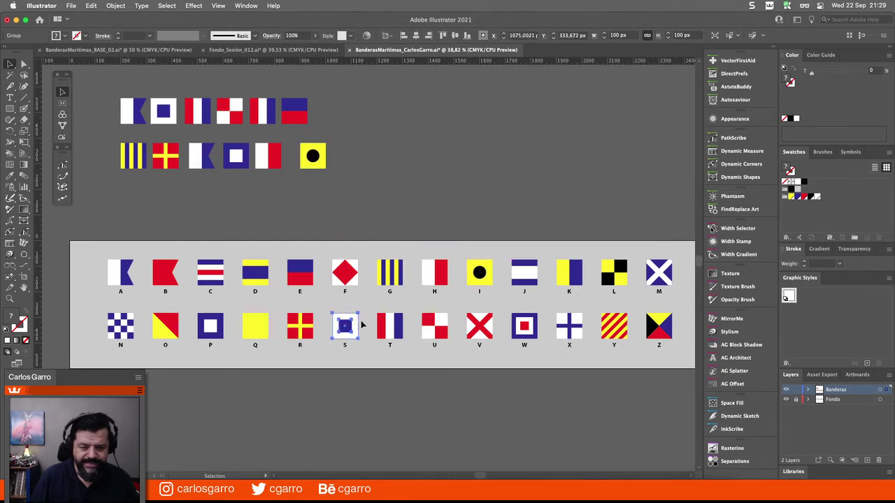
pyautogui.moveTo(334, 316); pyautogui.dragTo(341, 147)
pyautogui.click(367, 203)
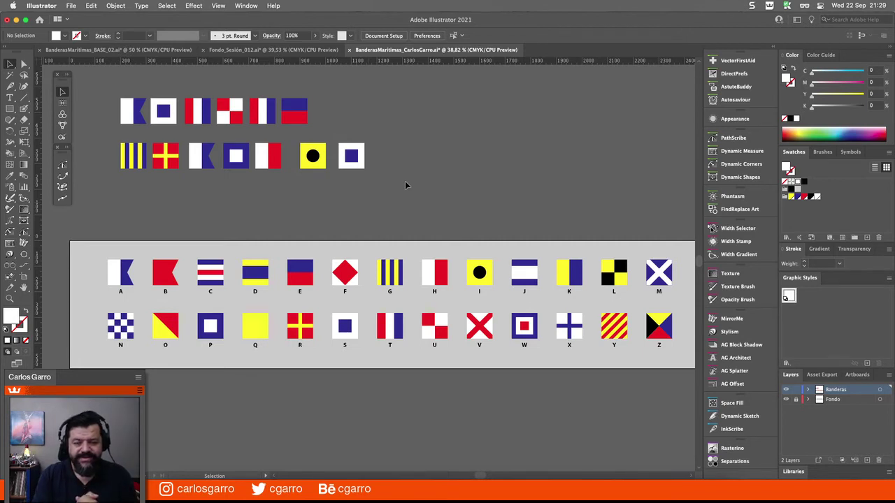
# Copy both rows of flags above the artboard
pyautogui.moveTo(399, 193); pyautogui.dragTo(109, 87)
pyautogui.press('a')
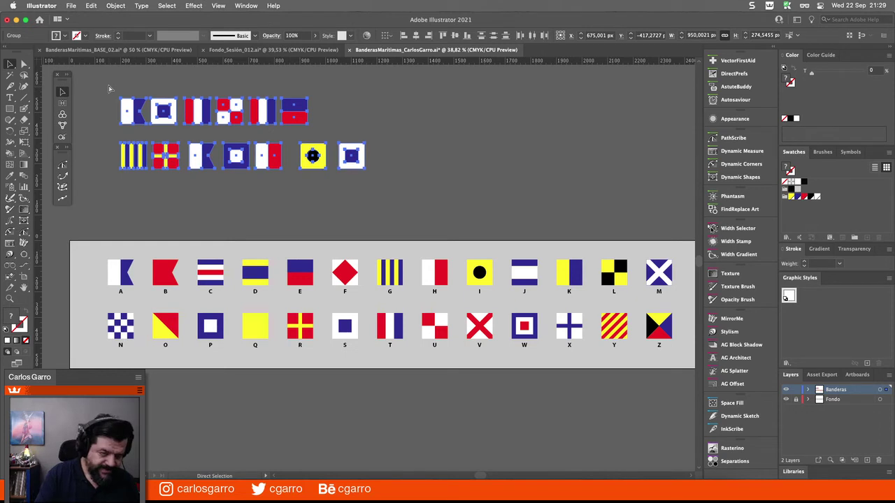
pyautogui.press('v')
# Create a new print document of 2000 × 2000 pt in CMYK with a 20 pt bleed on all sides
pyautogui.press('super+n')
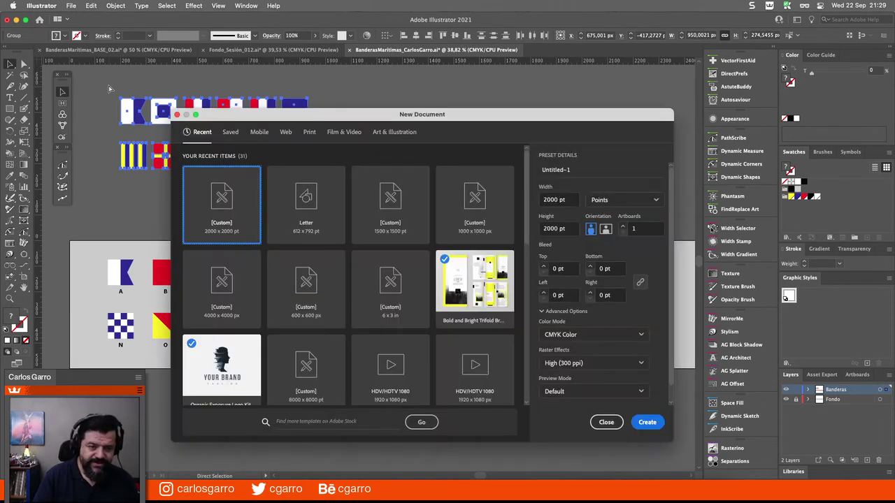
pyautogui.click(309, 133)
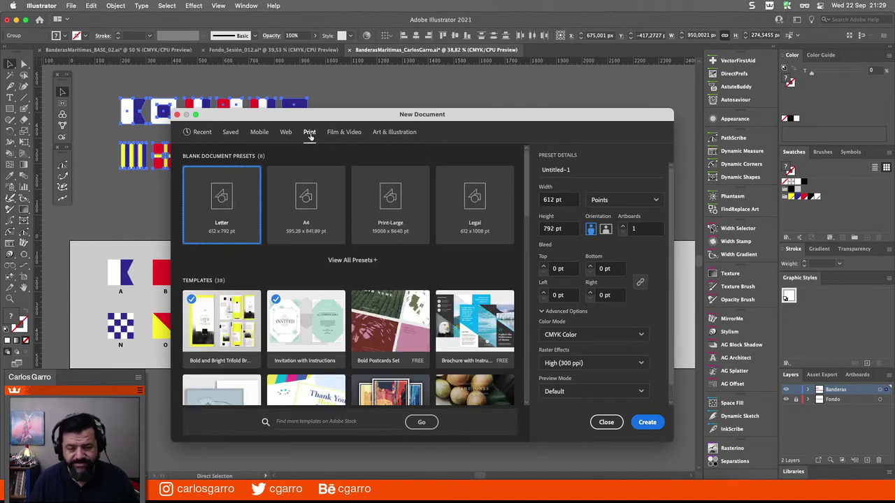
pyautogui.click(566, 201)
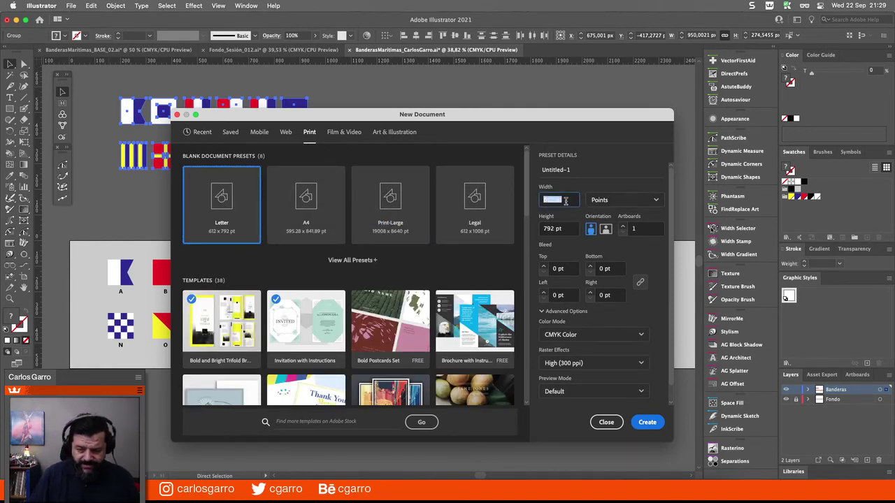
pyautogui.write('2000')
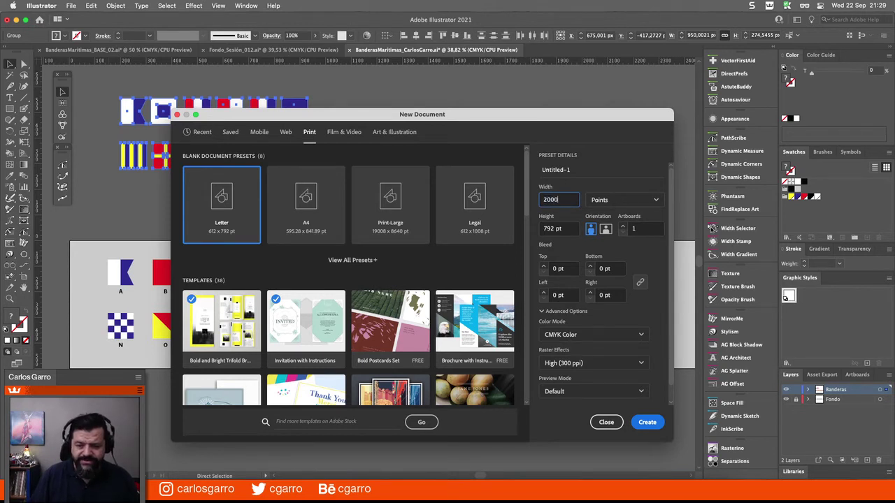
pyautogui.press('Tab')
pyautogui.write('2')
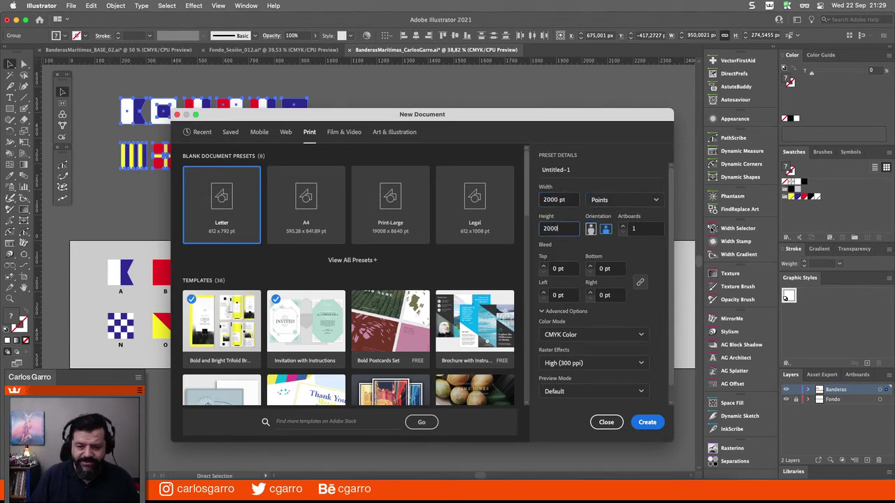
pyautogui.press('Tab')
pyautogui.click(559, 272)
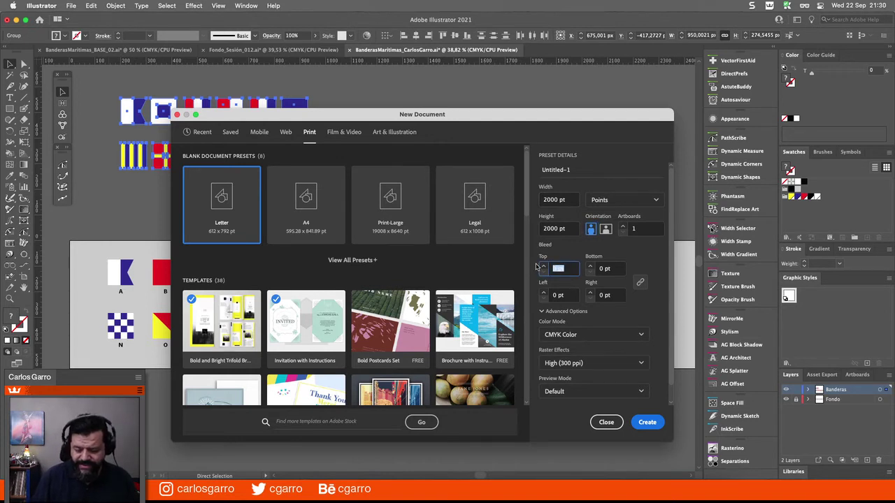
pyautogui.write('20')
pyautogui.press('Tab')
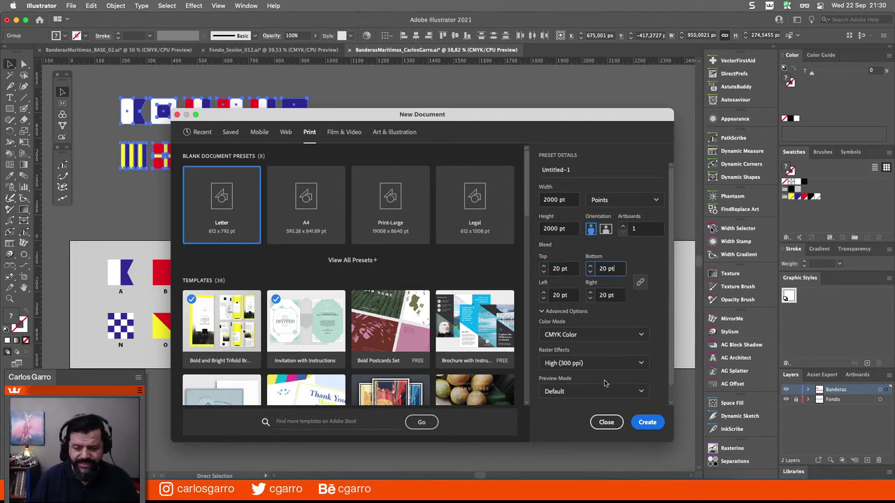
pyautogui.click(632, 422)
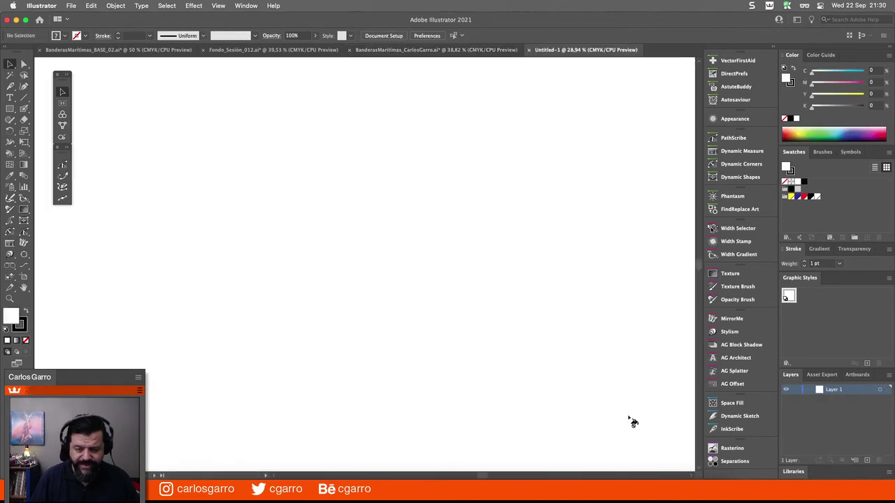
# Paste the two rows of flags into the new document and move them to the upper part of the artboard
pyautogui.press('super+v')
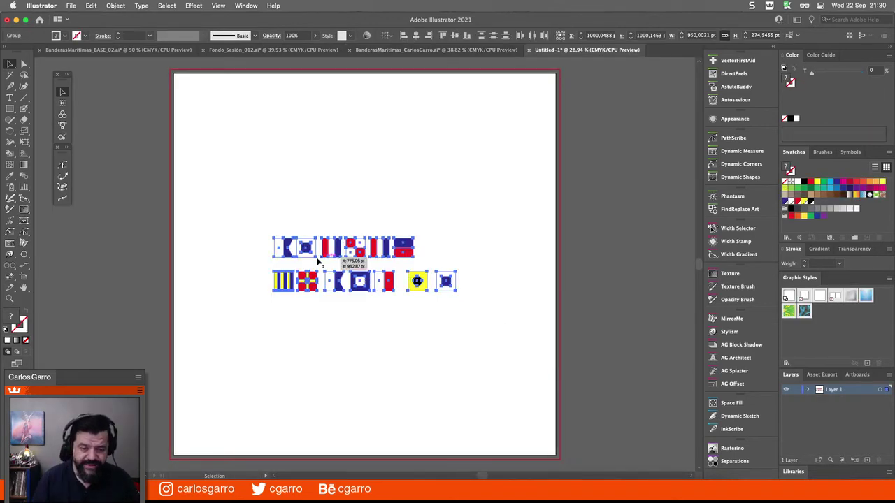
pyautogui.moveTo(289, 242); pyautogui.dragTo(241, 117)
pyautogui.click(285, 217)
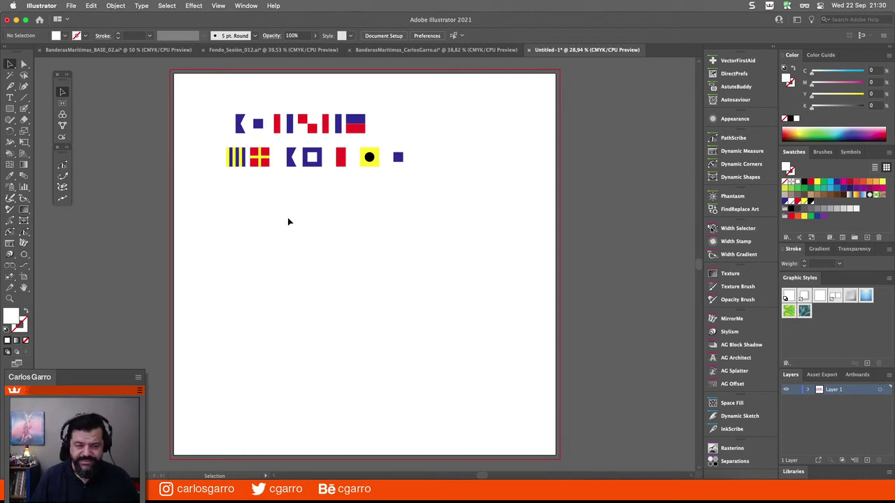
# Using outline view, shift flag S in the first row slightly towards the neighbouring T flag, and return to the colour preview
pyautogui.press('a')
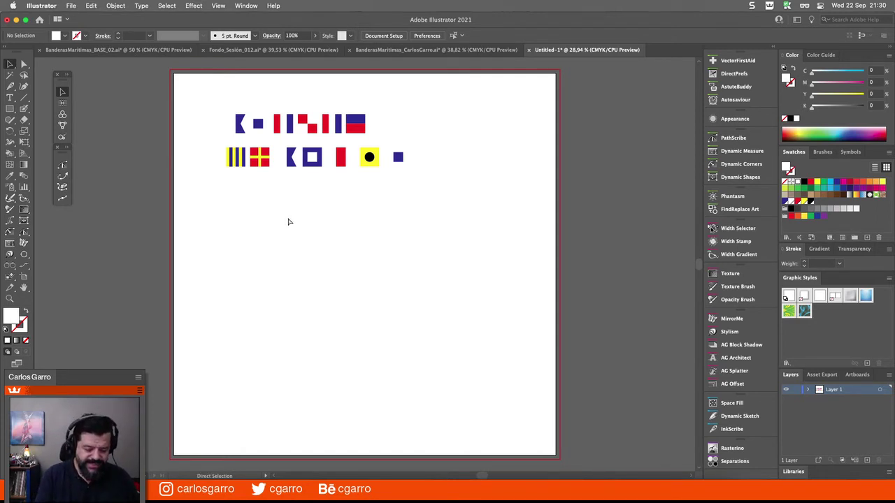
pyautogui.press('super+y')
pyautogui.press('z')
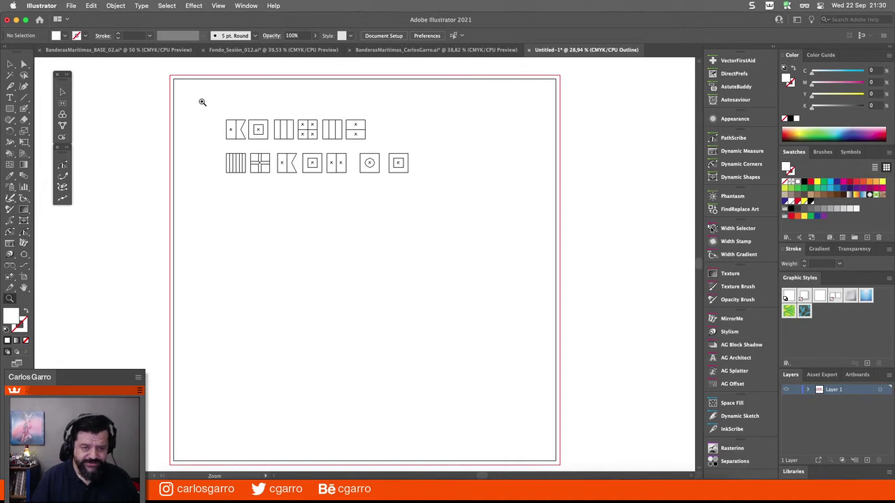
pyautogui.moveTo(201, 102); pyautogui.dragTo(418, 208)
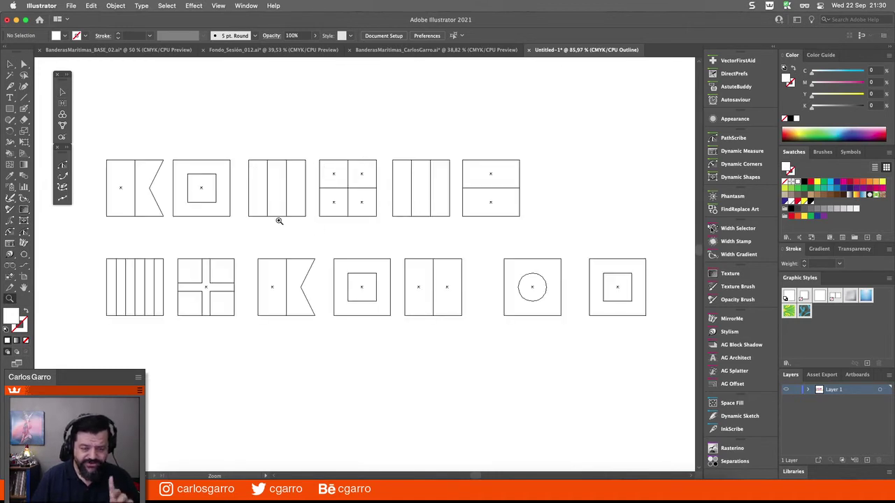
pyautogui.click(24, 75)
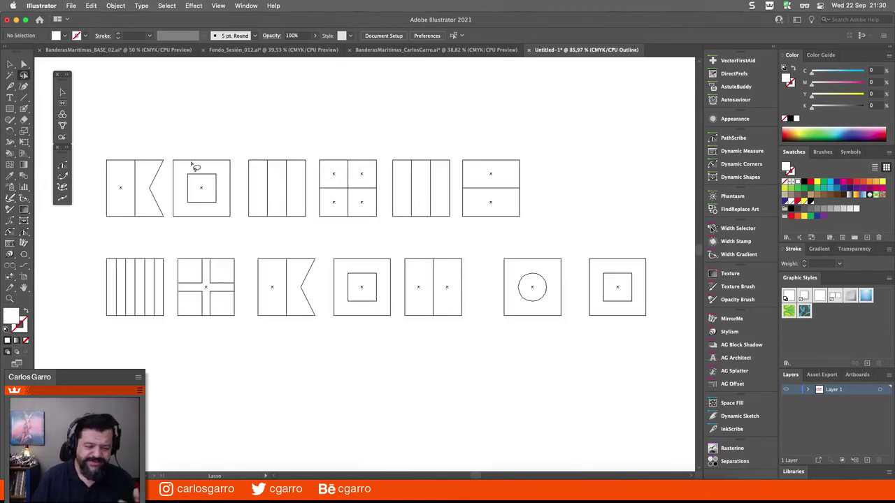
pyautogui.click(63, 92)
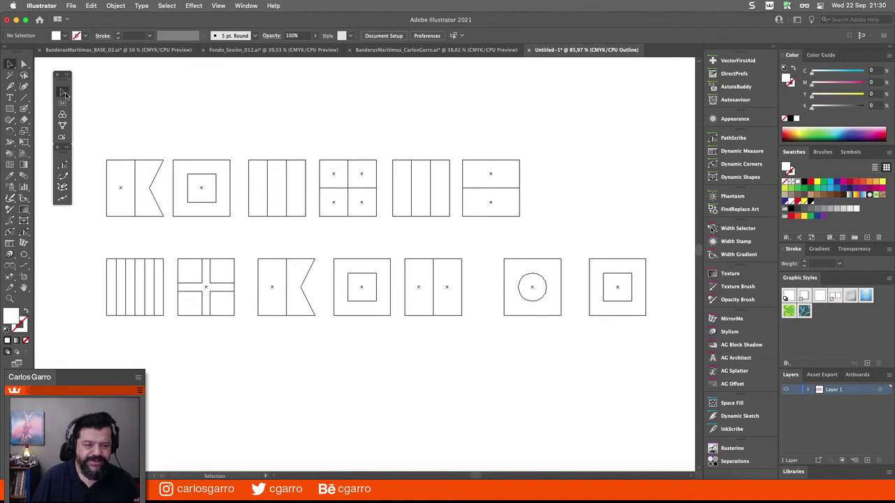
pyautogui.click(174, 216)
pyautogui.moveTo(174, 216)
pyautogui.mouseDown()
pyautogui.moveTo(166, 219)
pyautogui.moveTo(183, 219)
pyautogui.mouseUp()
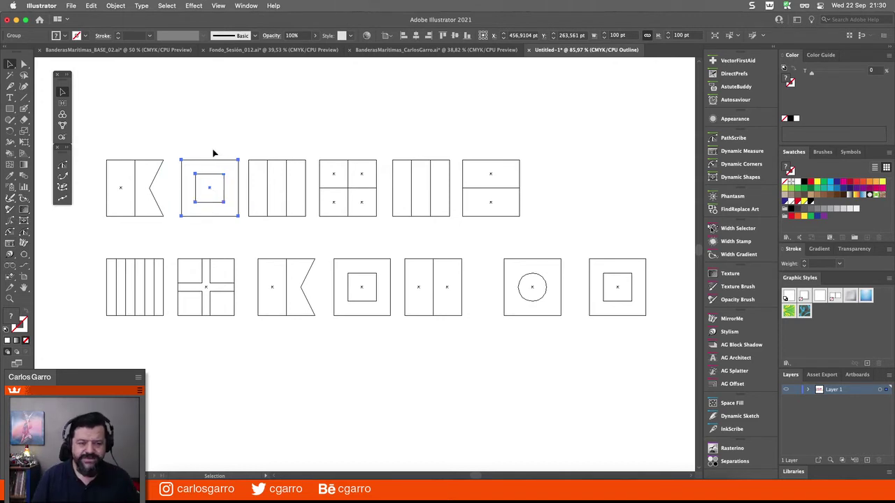
pyautogui.press('a')
pyautogui.press('v')
pyautogui.press('super+y')
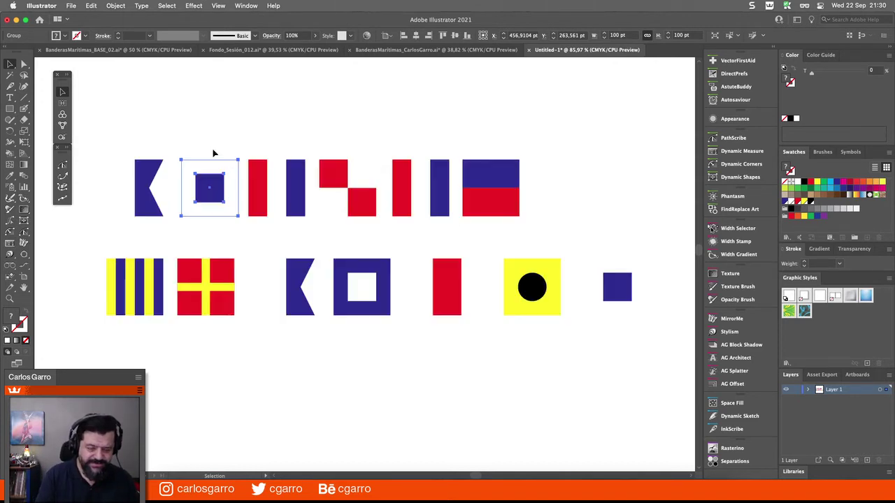
# Select all flags in the first row, show the Align panel, and distribute the horizontal spacing between them evenly
pyautogui.press('super+minus')
pyautogui.press('super+minus')
pyautogui.press('super+minus')
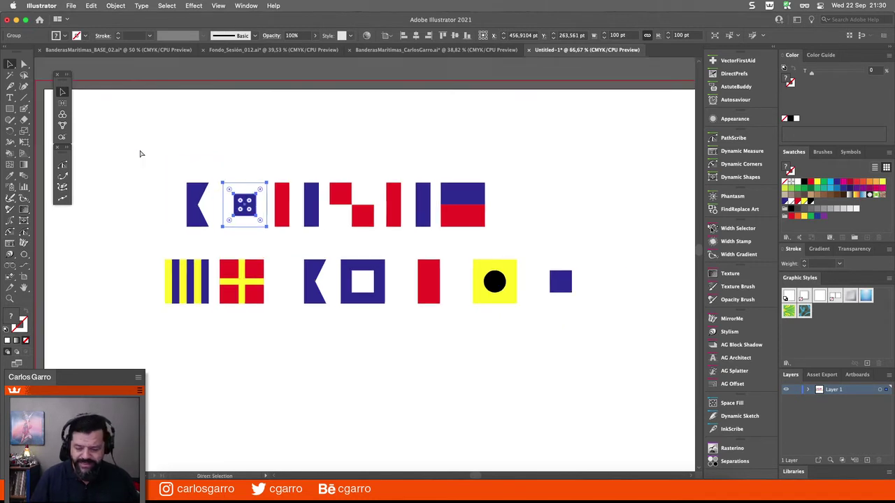
pyautogui.moveTo(249, 201); pyautogui.dragTo(431, 242)
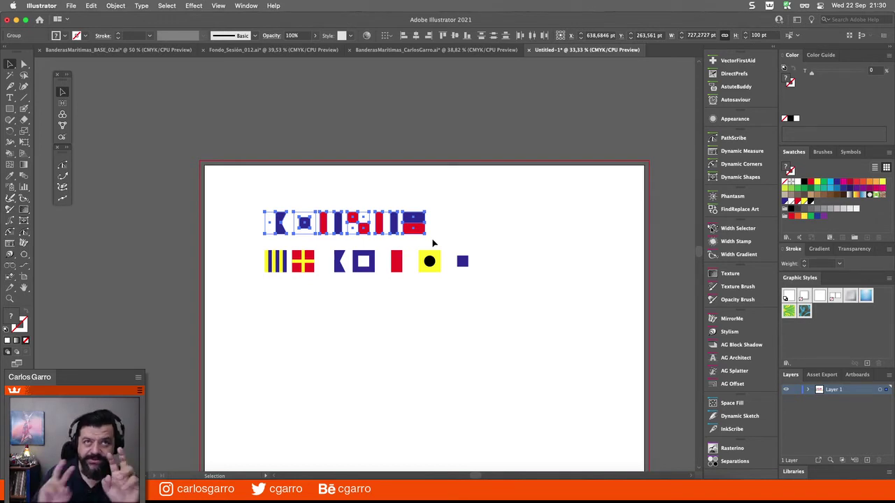
pyautogui.click(245, 5)
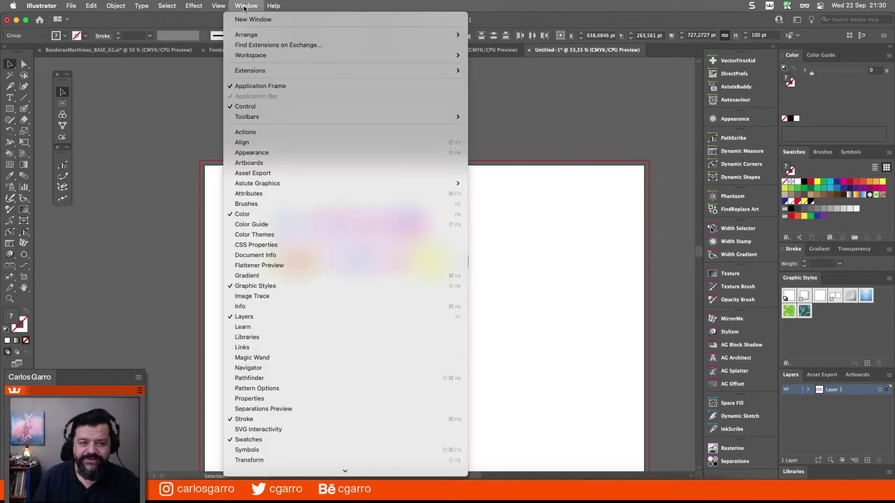
pyautogui.click(269, 142)
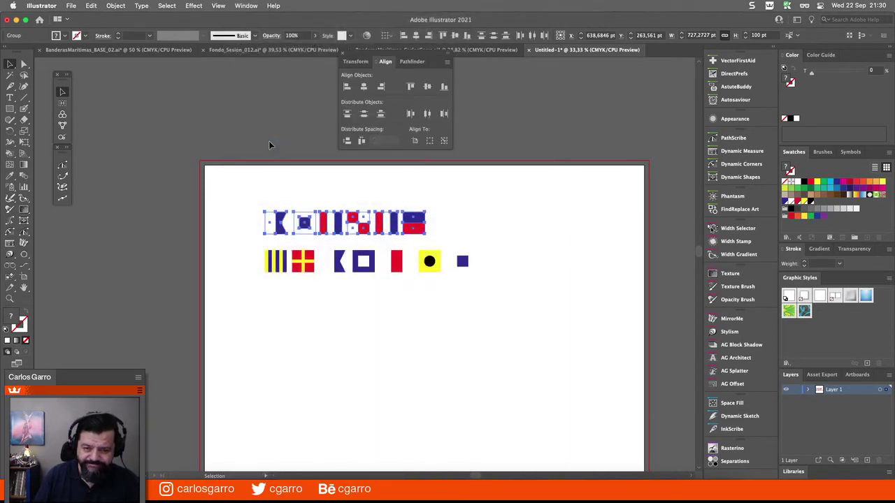
pyautogui.click(361, 141)
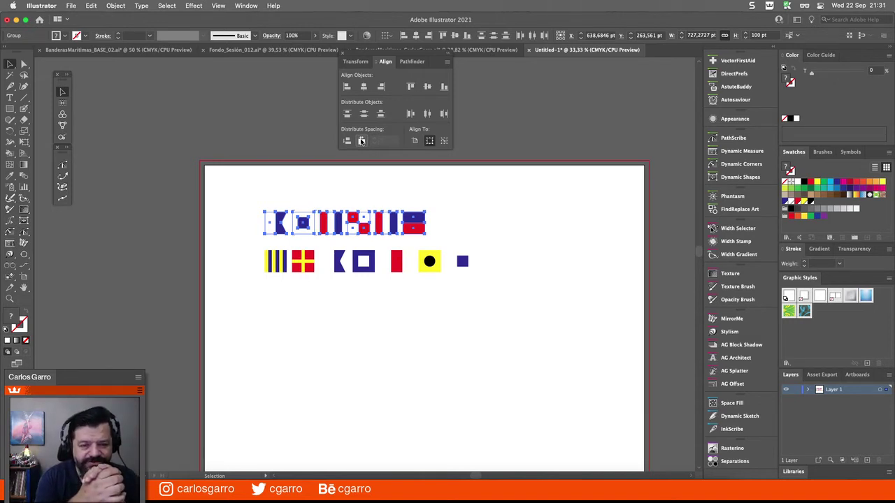
# Close the gaps in the first row by distributing horizontally with 0 spacing from flag A as key object, and group the row
pyautogui.click(444, 142)
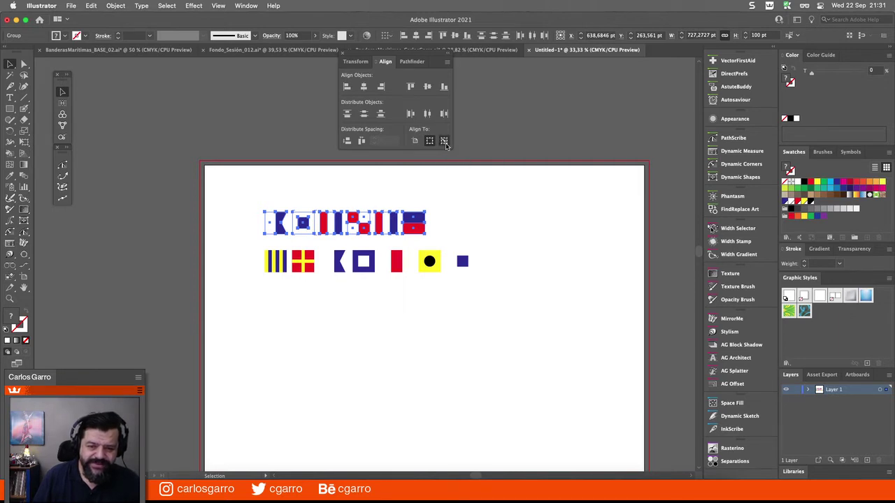
pyautogui.press('super+equal')
pyautogui.press('super+equal')
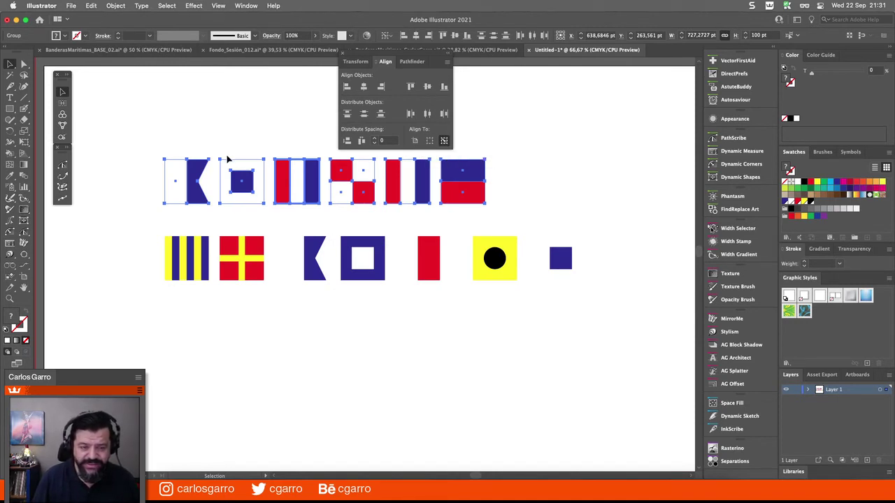
pyautogui.click(204, 163)
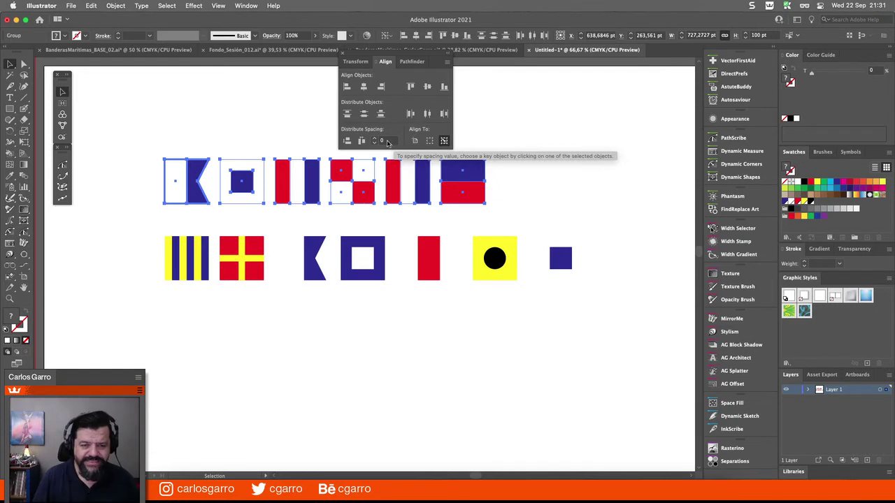
pyautogui.click(362, 141)
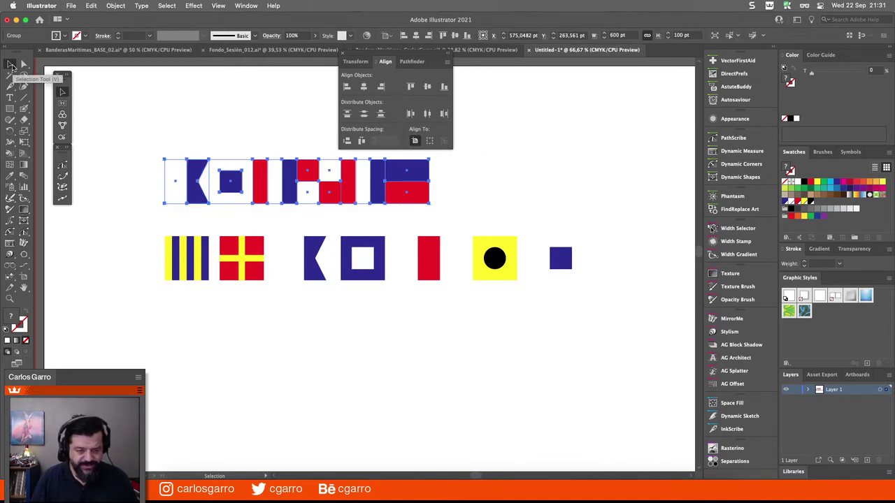
pyautogui.click(166, 226)
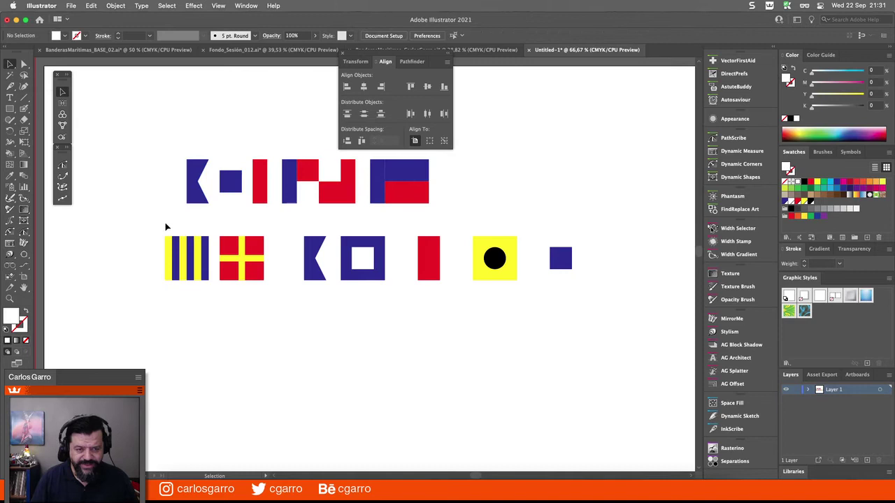
pyautogui.click(201, 190)
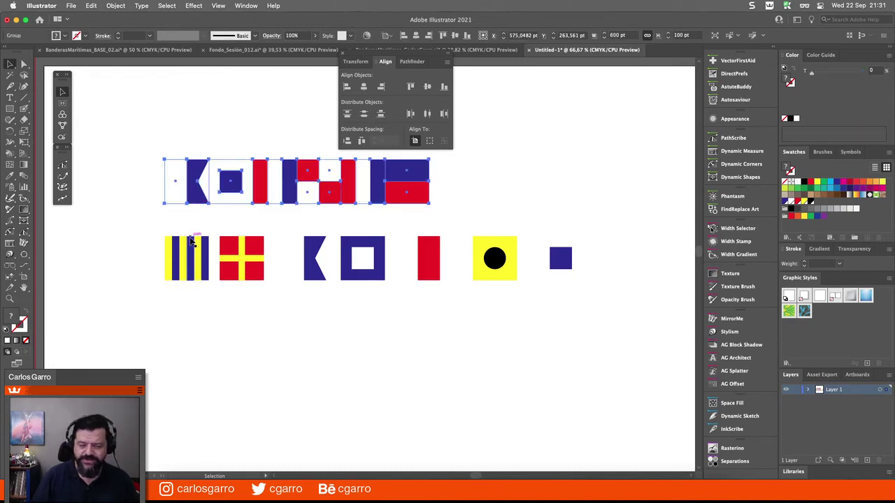
# Select all flags in the second row, and hide and redisplay the extra options of the Align panel
pyautogui.moveTo(154, 227); pyautogui.dragTo(603, 301)
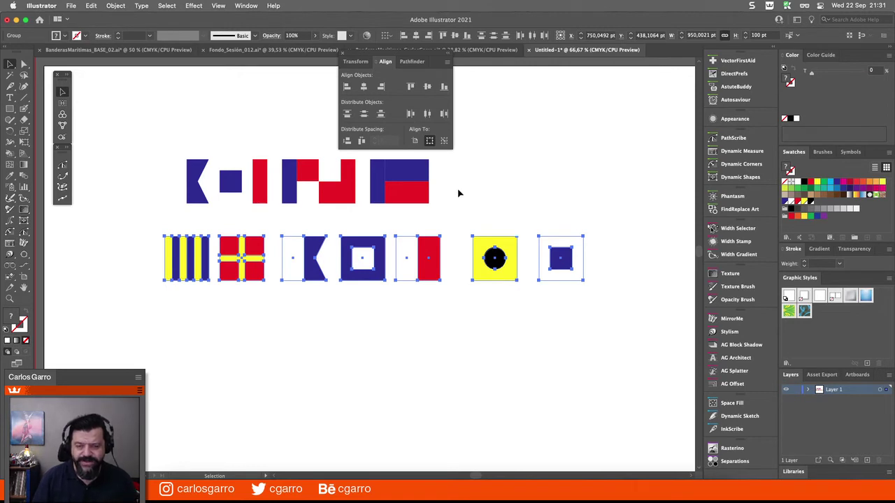
pyautogui.click(447, 62)
pyautogui.click(471, 69)
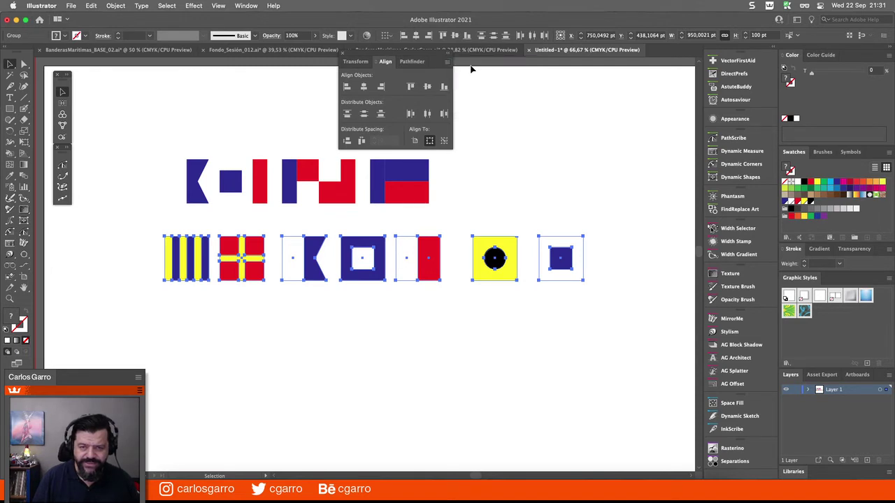
pyautogui.click(447, 62)
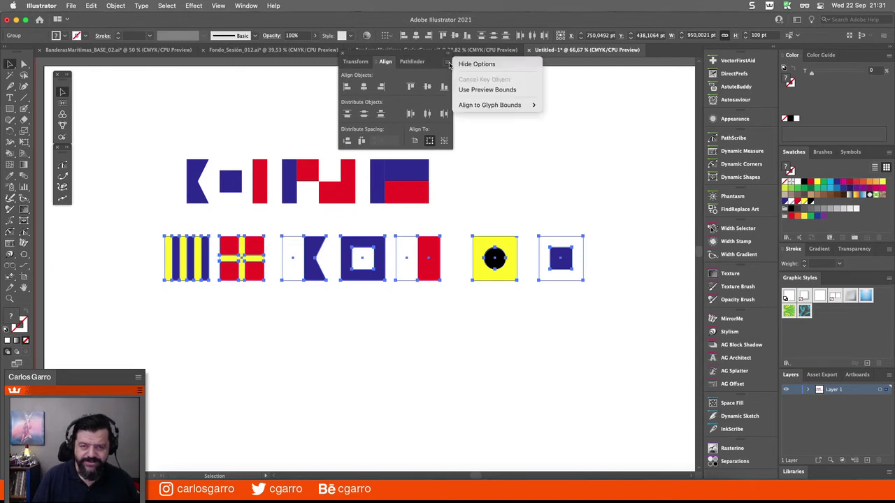
pyautogui.click(459, 65)
pyautogui.click(447, 62)
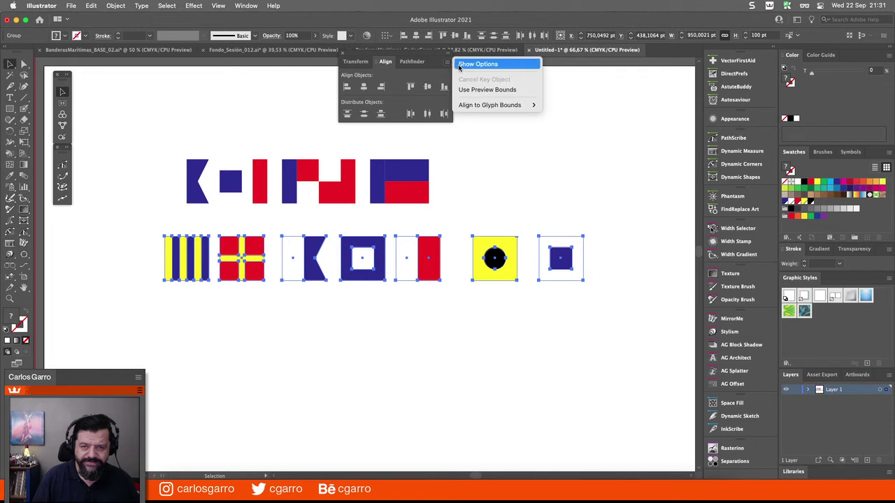
pyautogui.click(457, 75)
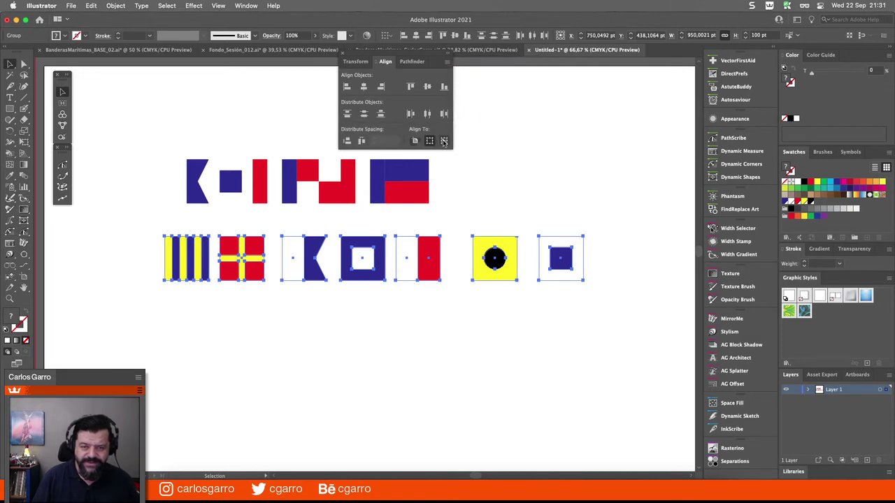
# Distribute the second row horizontally with 0 spacing using the striped flag G as key object, and group the row
pyautogui.click(445, 141)
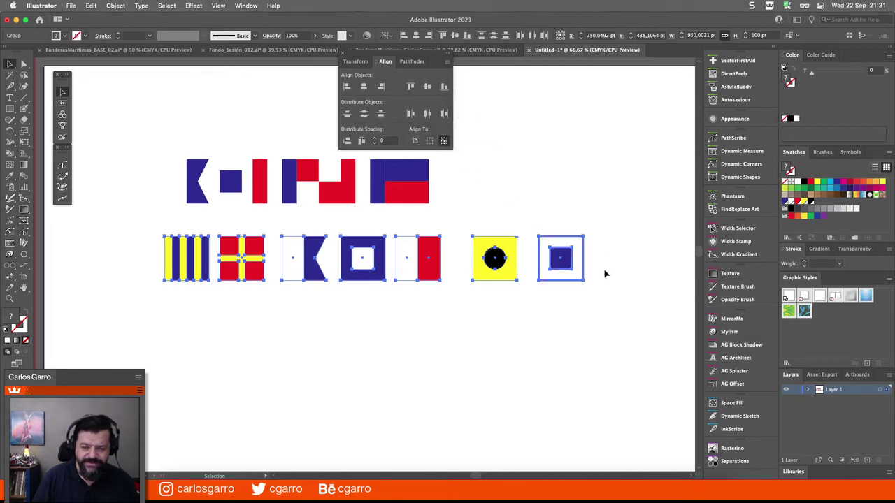
pyautogui.click(201, 239)
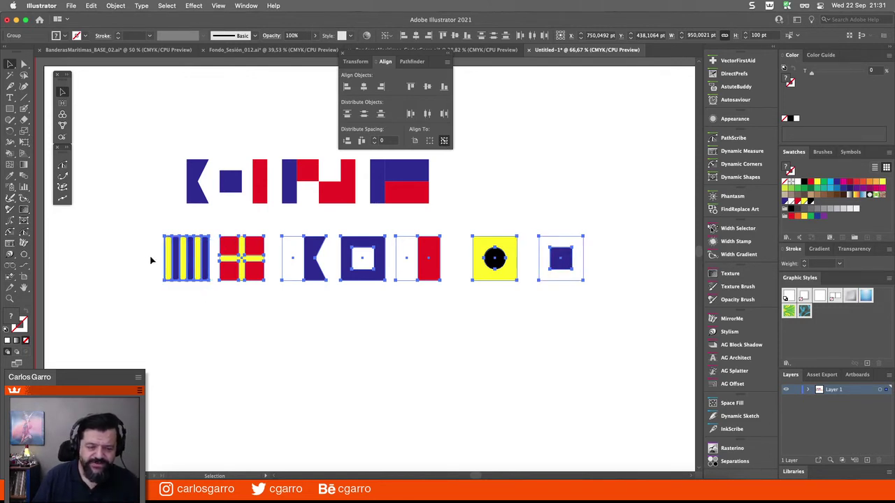
pyautogui.click(361, 141)
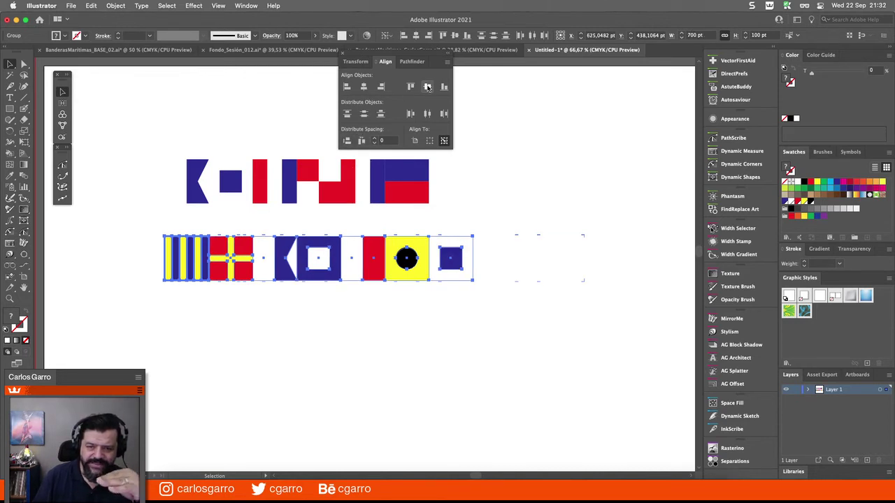
pyautogui.click(116, 5)
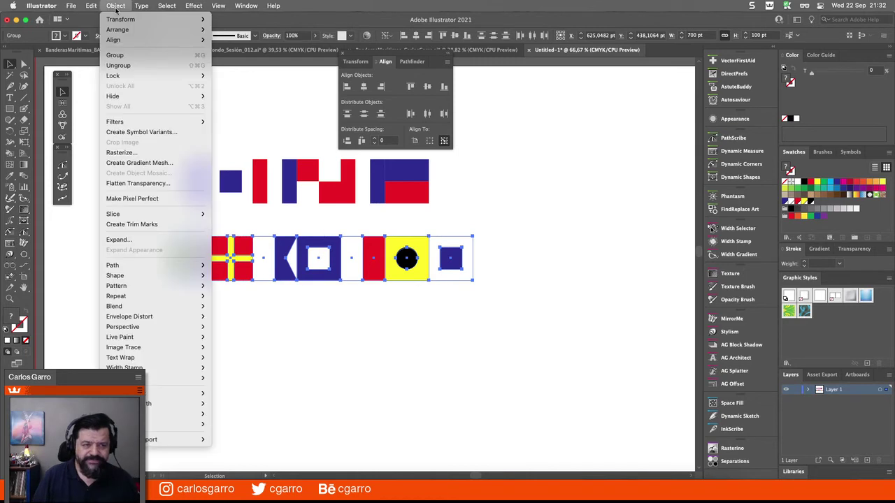
pyautogui.click(129, 56)
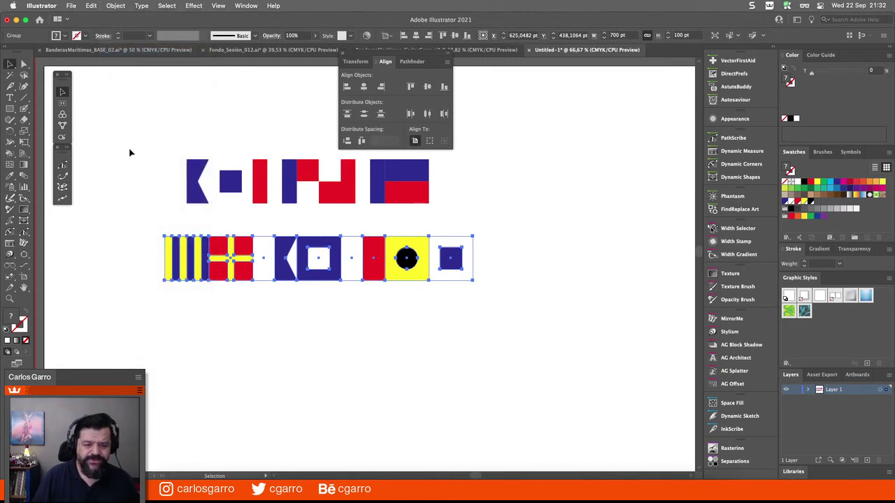
pyautogui.click(113, 143)
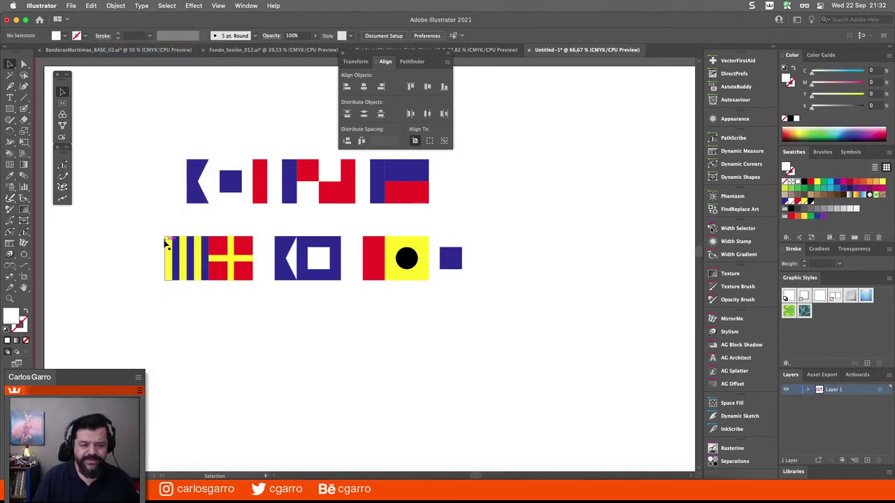
# Move the first-row group down onto the second row with their starting edges aligned, and check the join in outline view
pyautogui.click(181, 244)
pyautogui.click(187, 208)
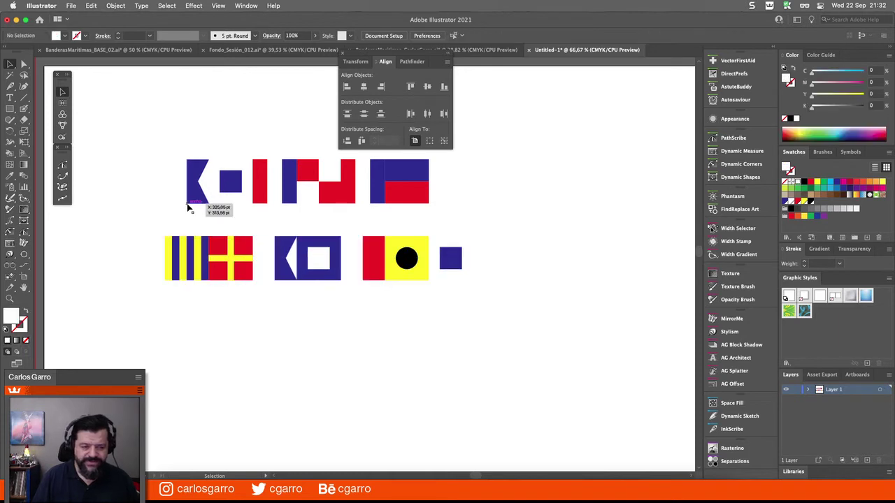
pyautogui.click(188, 207)
pyautogui.moveTo(165, 205); pyautogui.dragTo(167, 239)
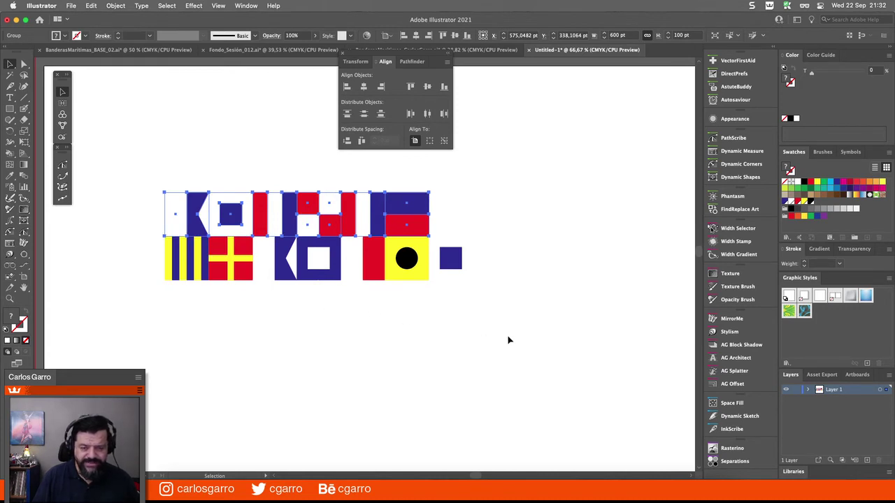
pyautogui.press('super+y')
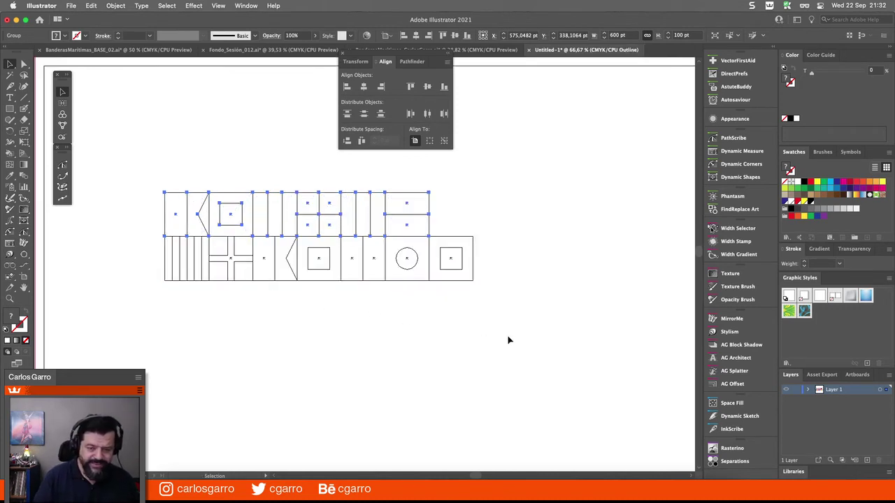
pyautogui.click(508, 340)
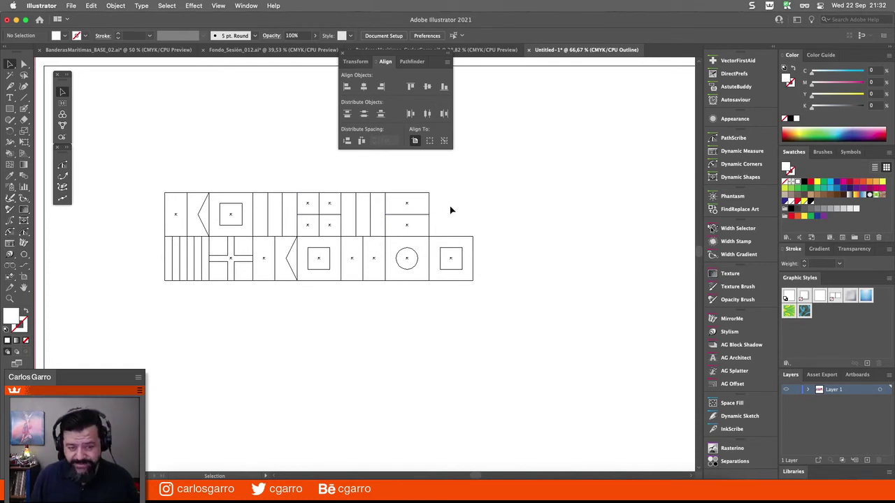
pyautogui.press('super+y')
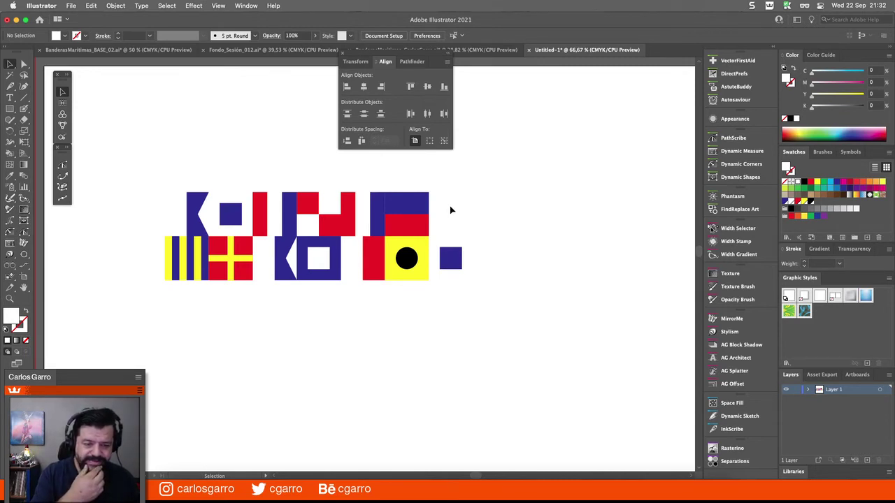
# Examine in outline view the empty space after the last flag of the shorter first row
pyautogui.scroll(-1, 450, 206)
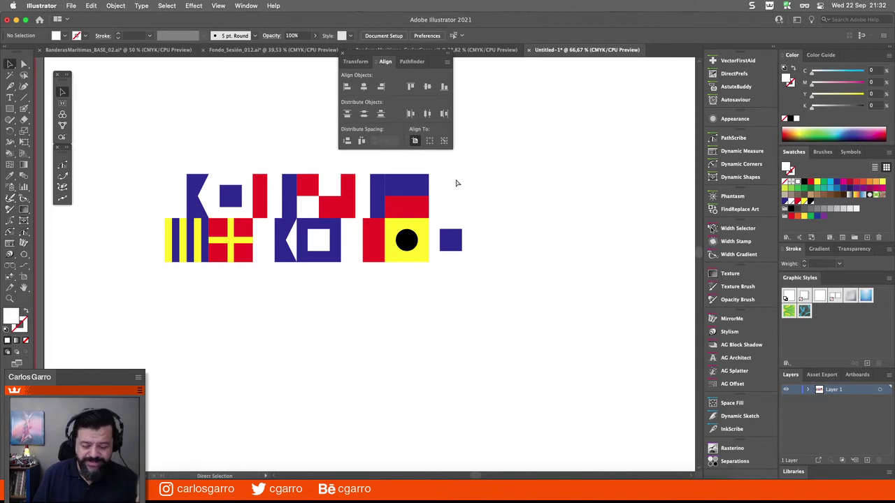
pyautogui.press('super+y')
pyautogui.press('z')
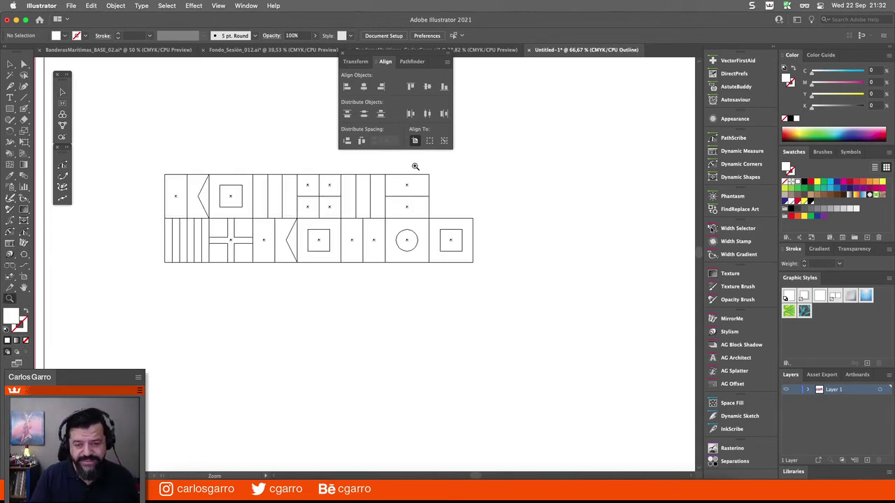
pyautogui.moveTo(411, 163); pyautogui.dragTo(502, 260)
pyautogui.hscroll(2, 407, 253)
pyautogui.scroll(1, 407, 254)
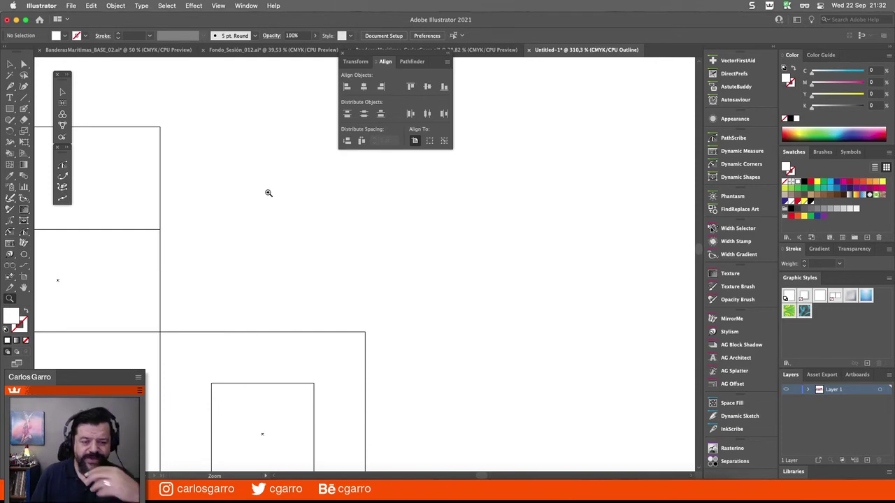
# Close the Align panel, return to the colour preview with both flag rows in view, and activate the Selection tool
pyautogui.click(342, 55)
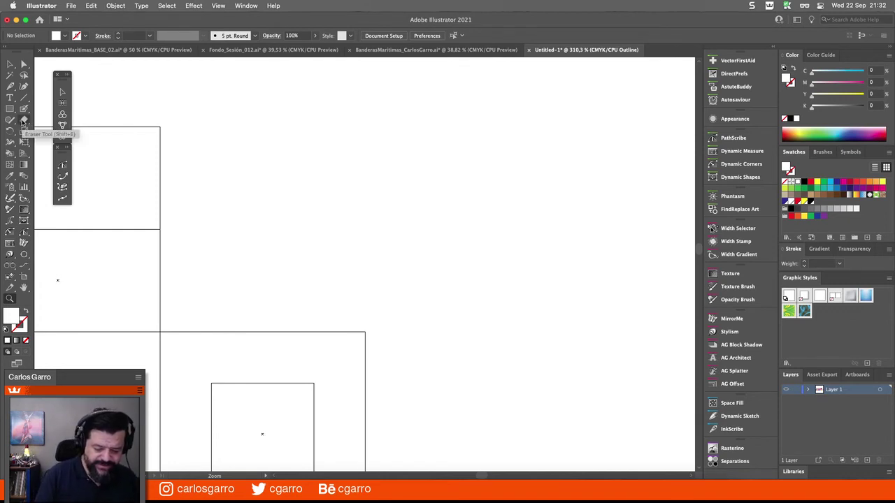
pyautogui.press('super+minus')
pyautogui.press('super+minus')
pyautogui.press('super+minus')
pyautogui.press('super+minus')
pyautogui.press('super+minus')
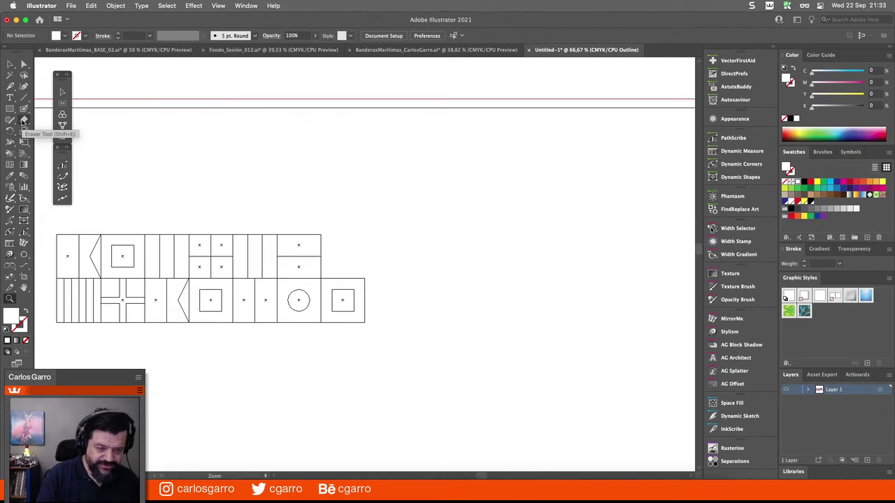
pyautogui.press('super+y')
pyautogui.moveTo(184, 178); pyautogui.dragTo(266, 158)
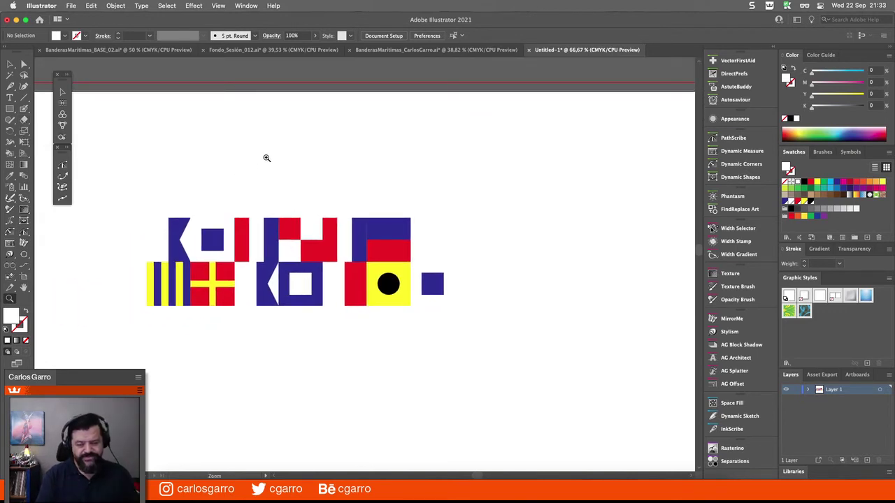
pyautogui.moveTo(280, 214); pyautogui.dragTo(333, 132)
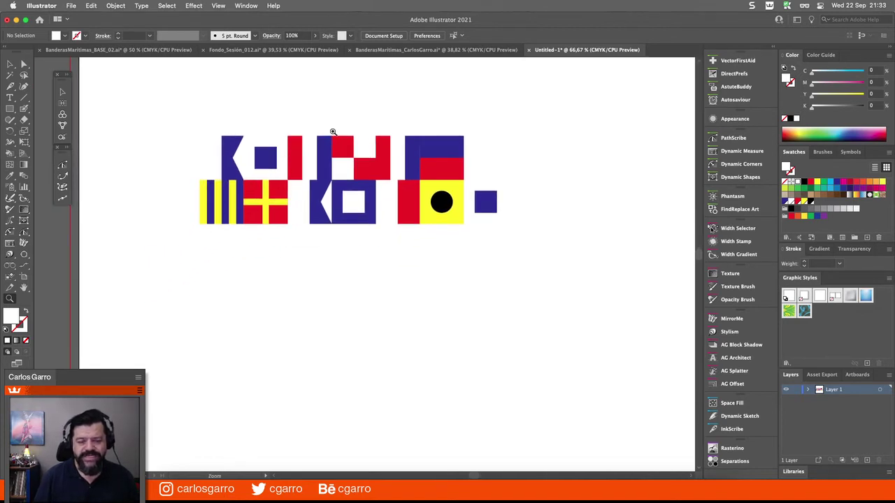
pyautogui.click(62, 93)
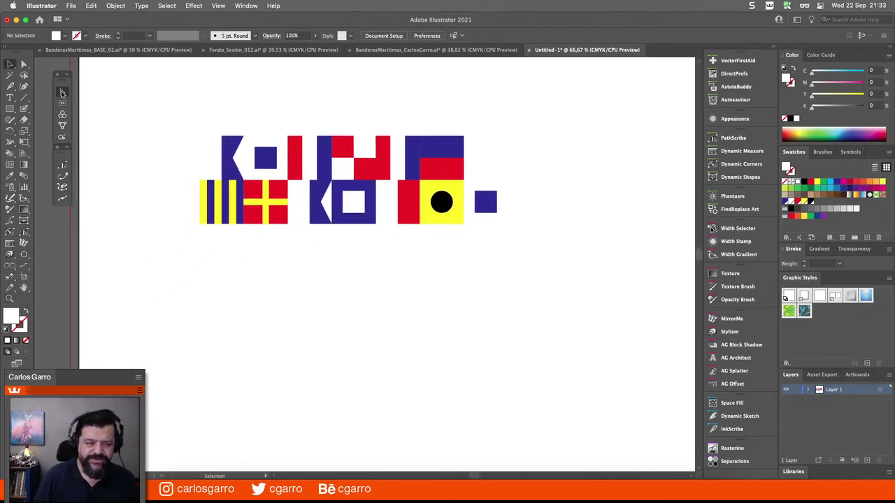
# Switch to Adobe Color in Chrome, sort the libraries by Name and expand the AstuteGraphicsColors library
pyautogui.click(712, 460)
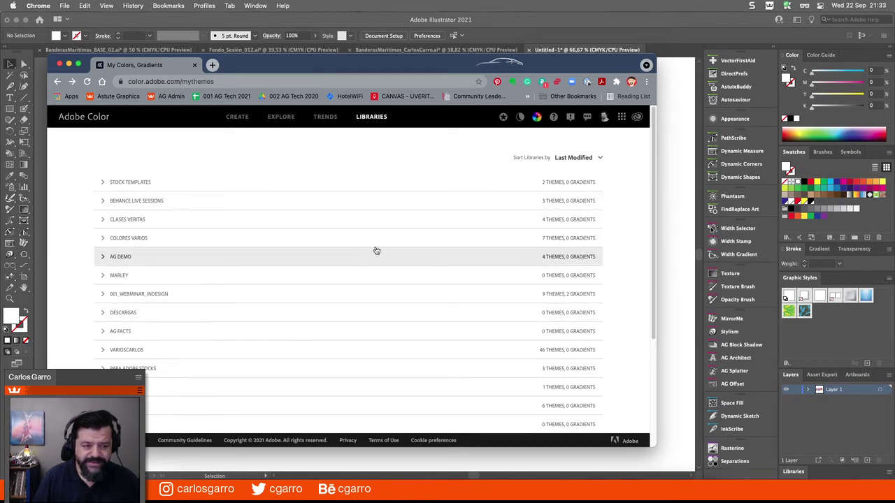
pyautogui.click(591, 157)
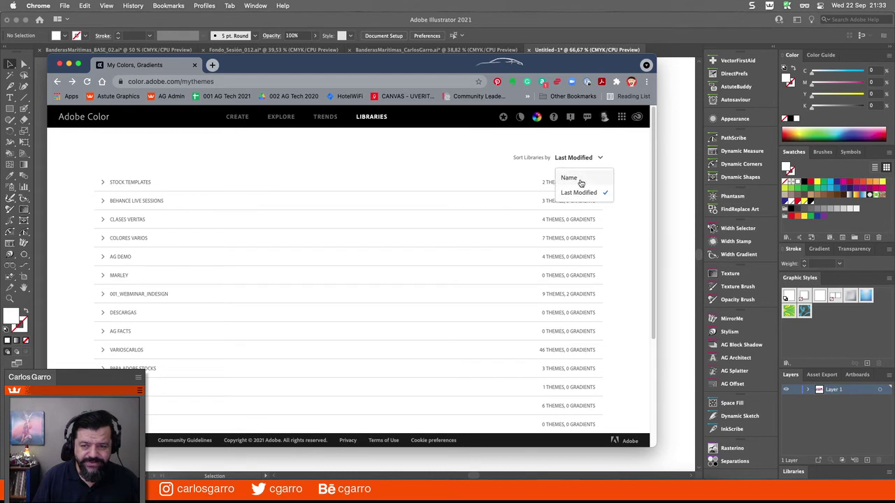
pyautogui.click(580, 179)
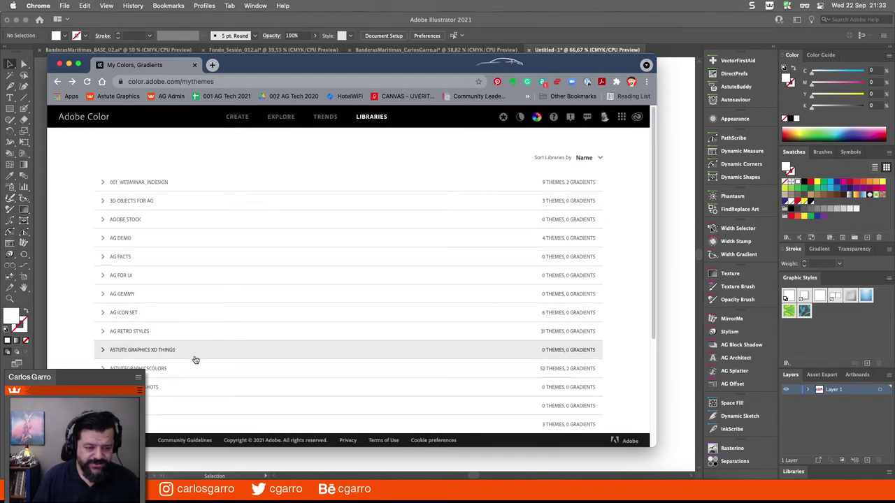
pyautogui.click(165, 369)
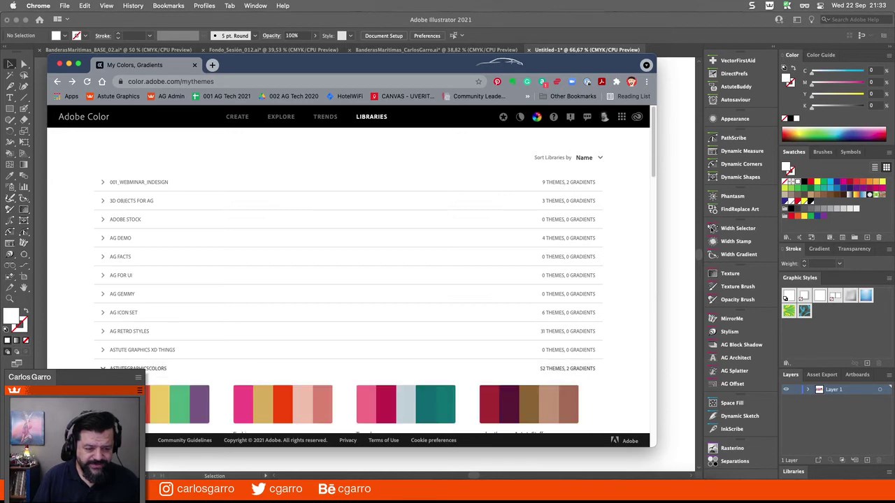
# Find the Colores01 theme in the AstuteGraphicsColors library and open it for editing in the color wheel
pyautogui.scroll(-3, 288, 362)
pyautogui.scroll(-5, 287, 363)
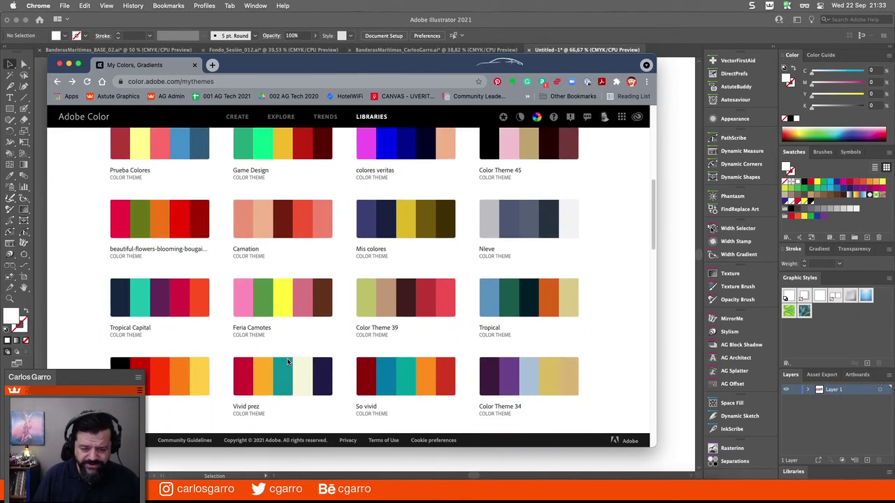
pyautogui.scroll(-5, 287, 362)
pyautogui.scroll(-1, 287, 362)
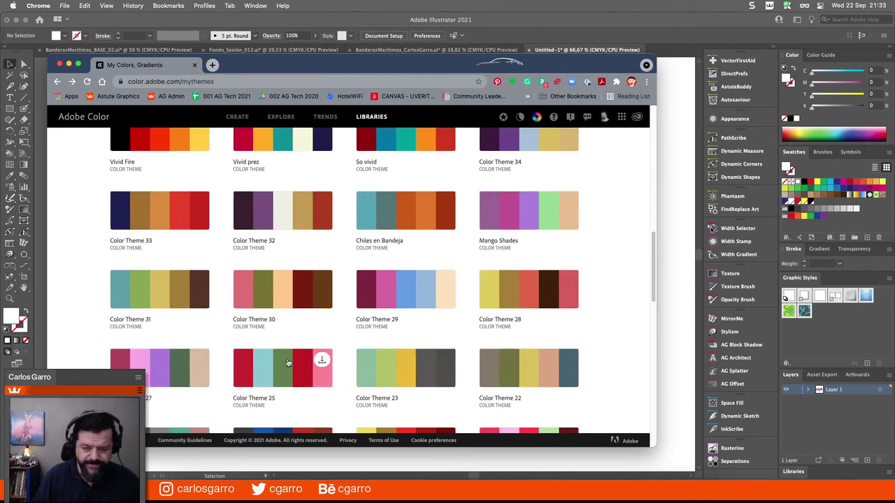
pyautogui.scroll(-3, 287, 362)
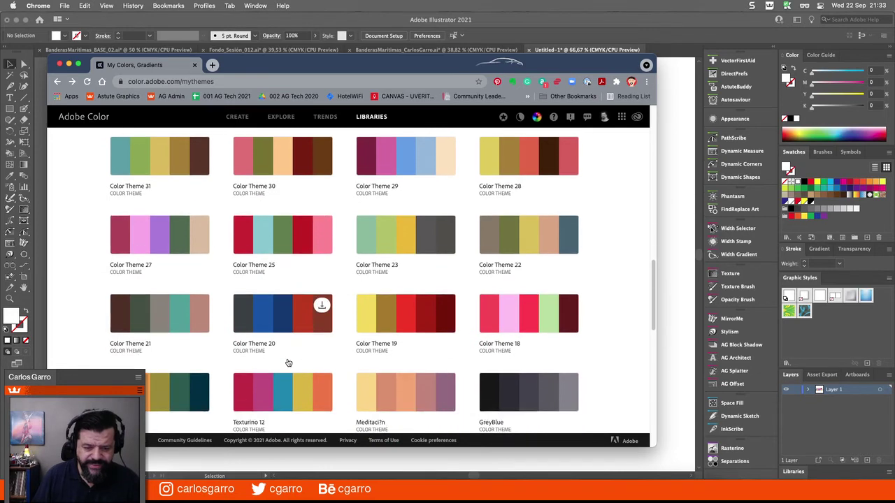
pyautogui.scroll(-3, 287, 362)
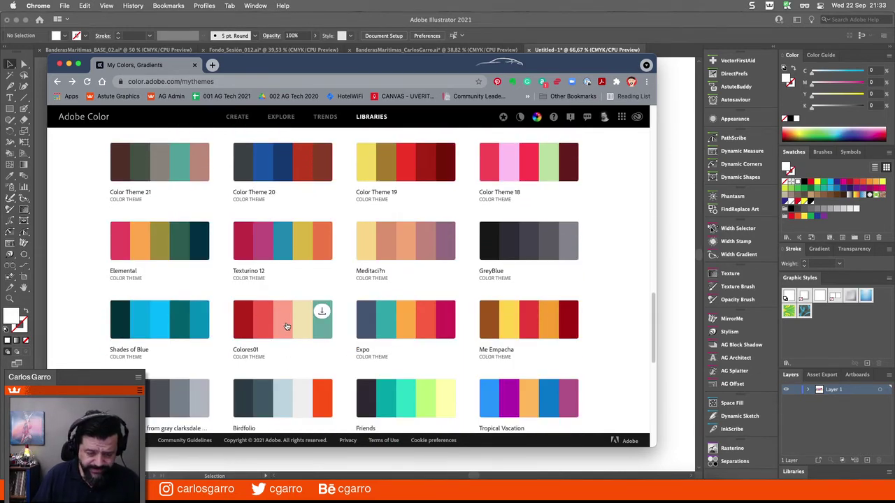
pyautogui.click(287, 326)
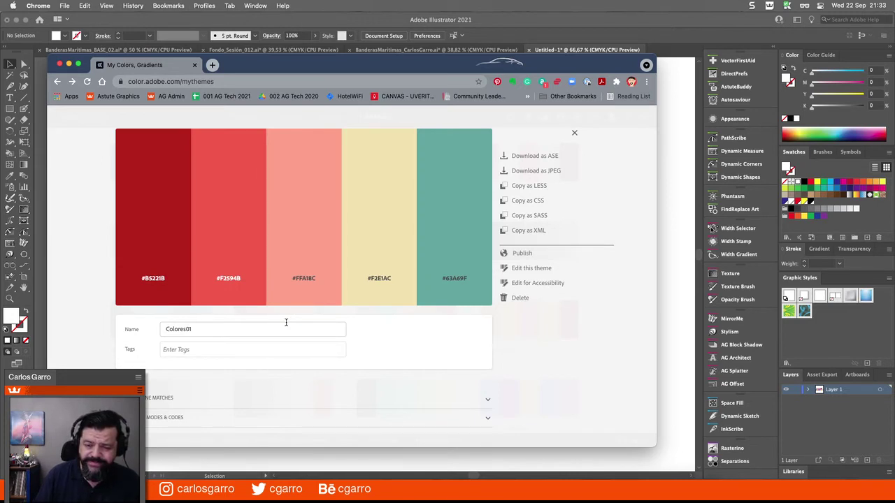
pyautogui.click(531, 270)
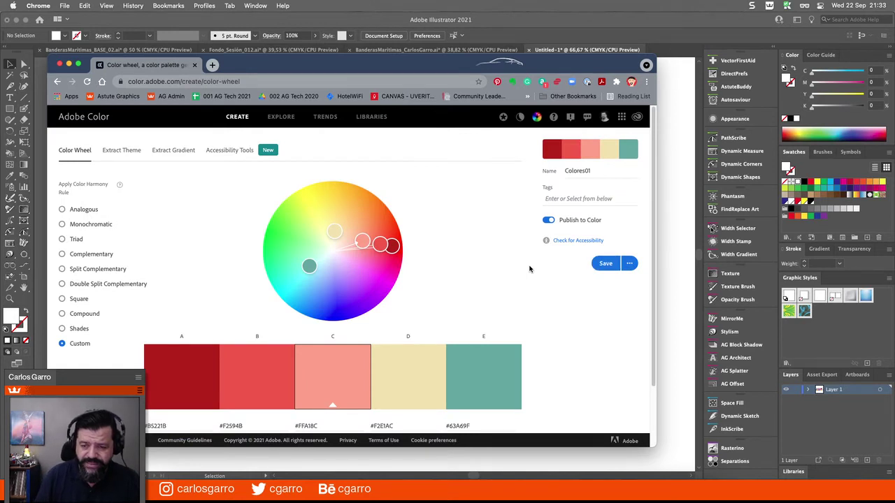
# Rename the theme as Colores para Banderas and switch its color values to CMYK
pyautogui.click(598, 172)
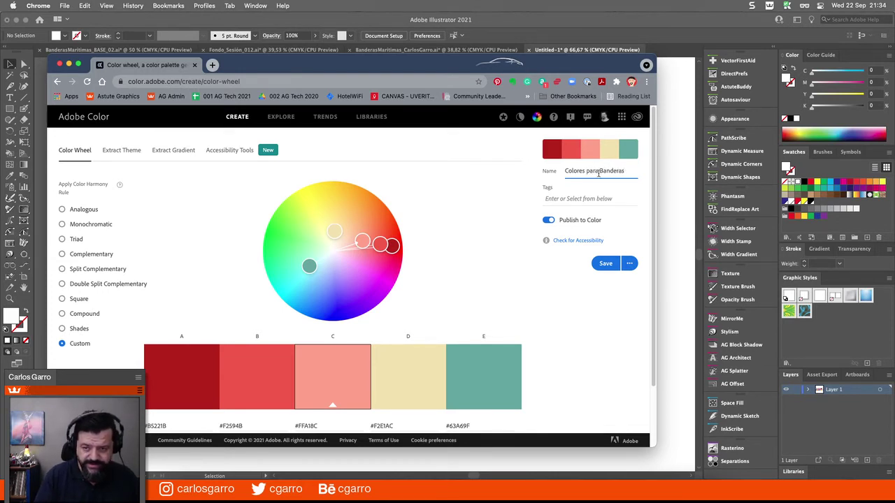
pyautogui.scroll(-1, 566, 356)
pyautogui.scroll(-2, 566, 356)
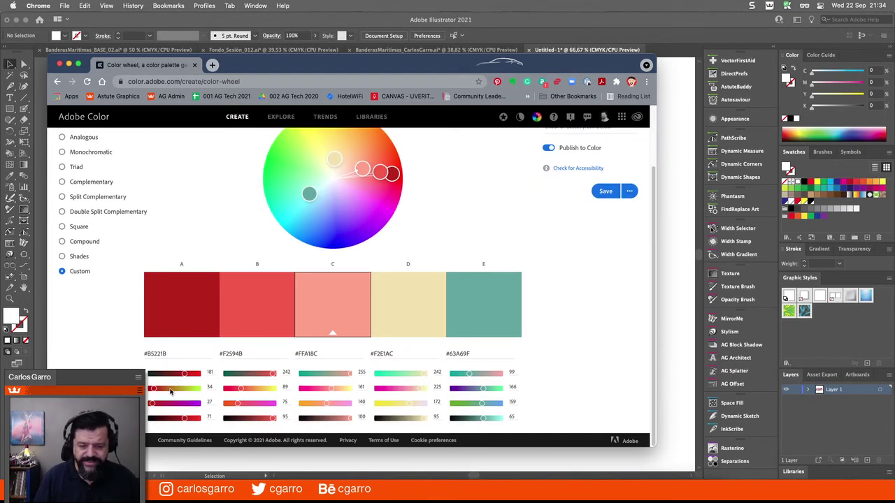
pyautogui.click(78, 340)
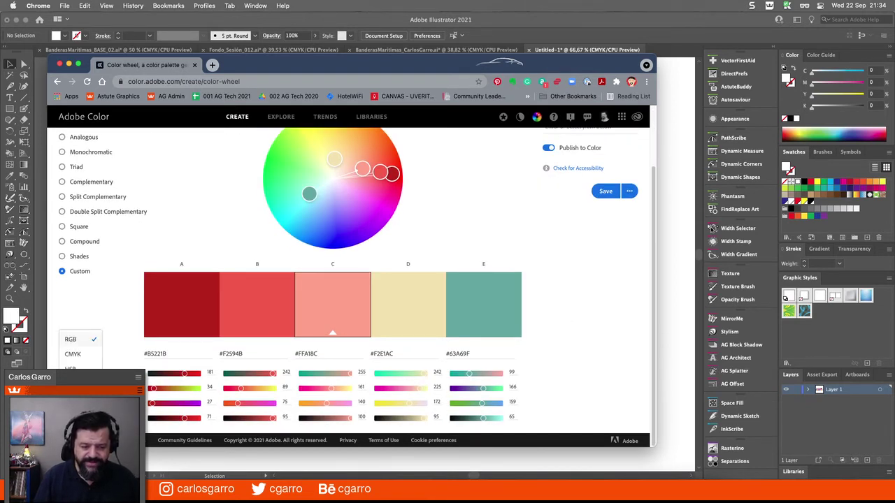
pyautogui.click(86, 359)
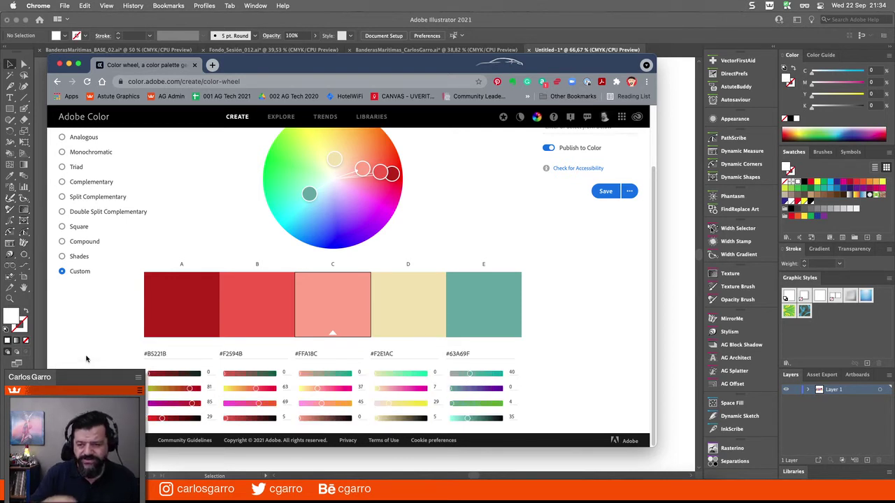
# Save the edited theme to the library as a new theme instead of updating Colores01
pyautogui.click(629, 193)
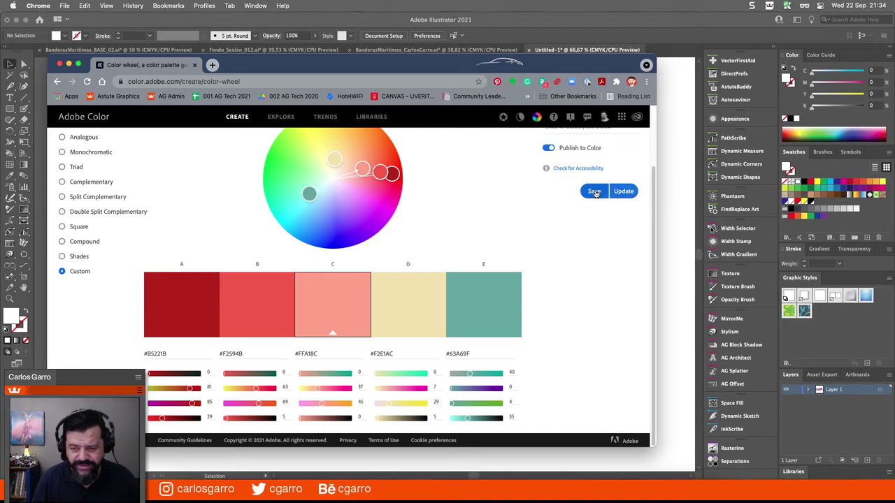
pyautogui.click(594, 193)
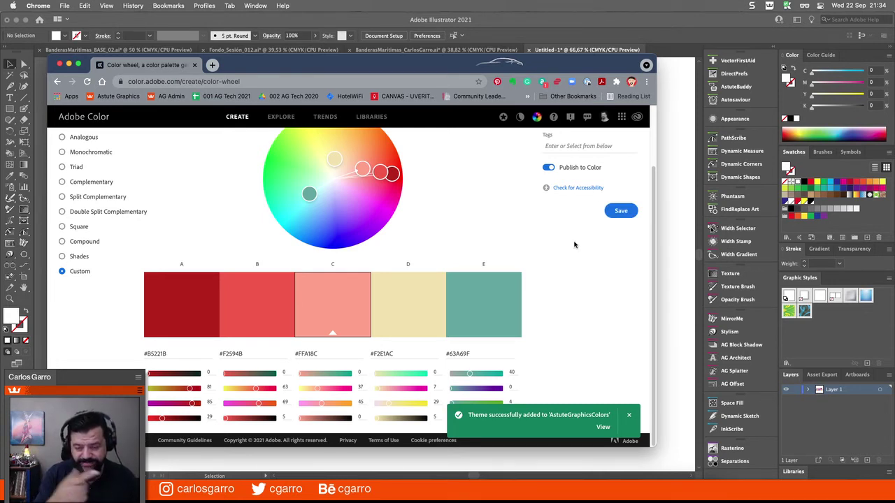
pyautogui.scroll(3, 542, 287)
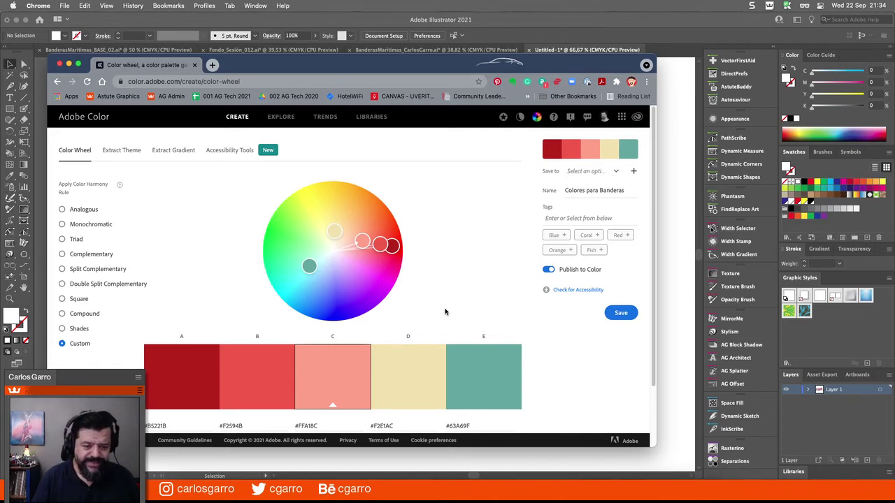
pyautogui.scroll(-1, 444, 311)
pyautogui.scroll(-4, 445, 312)
pyautogui.scroll(5, 445, 312)
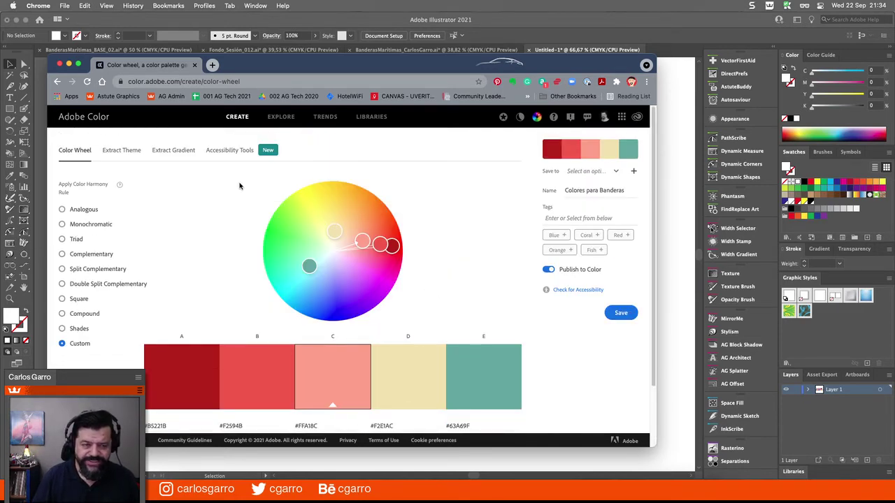
# Return to Illustrator and open Libraries as a floating panel beside the flags, enlarged to show more items
pyautogui.click(68, 65)
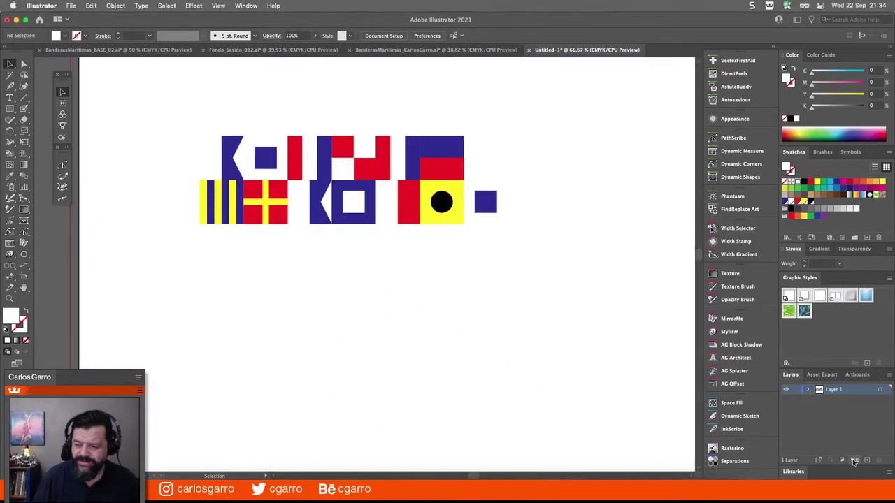
pyautogui.click(805, 474)
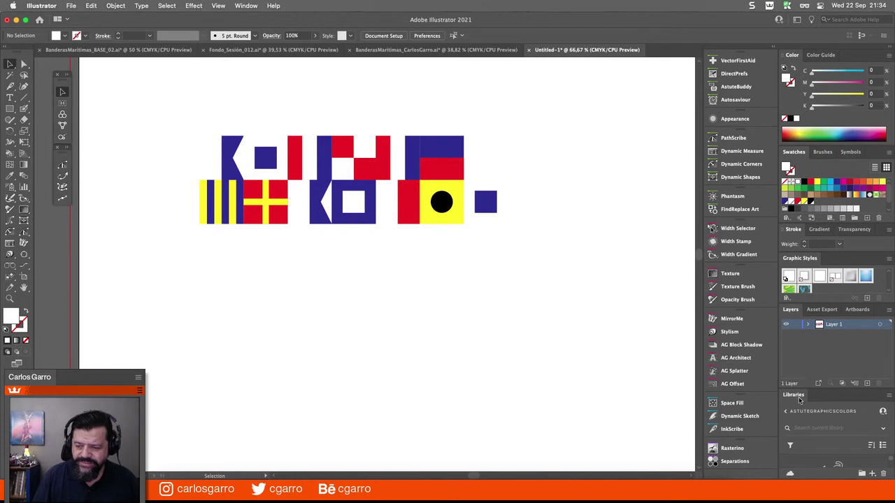
pyautogui.moveTo(796, 396); pyautogui.dragTo(552, 79)
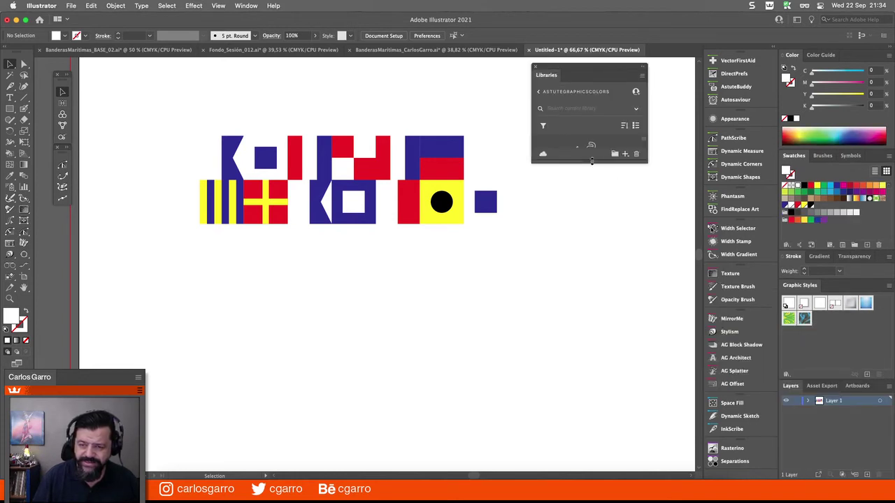
pyautogui.moveTo(612, 161); pyautogui.dragTo(655, 411)
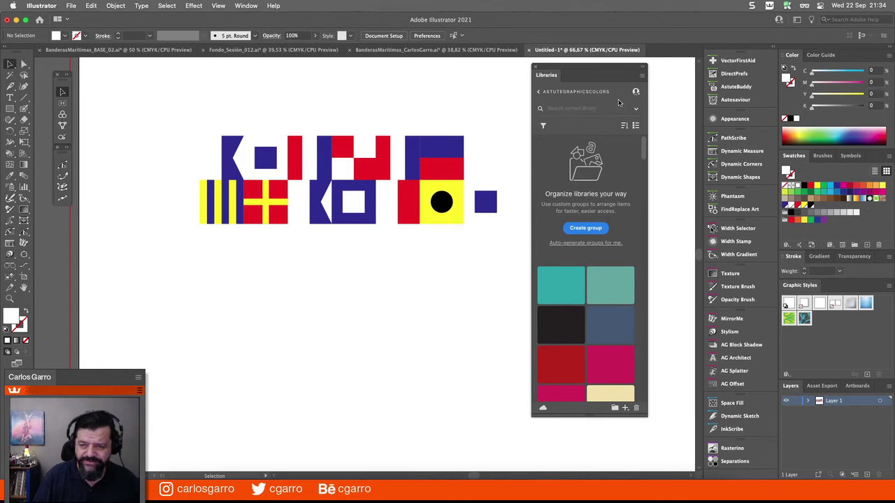
# Look through the AstuteGraphicsColors library for the Colores para Banderas color theme
pyautogui.scroll(-3, 597, 259)
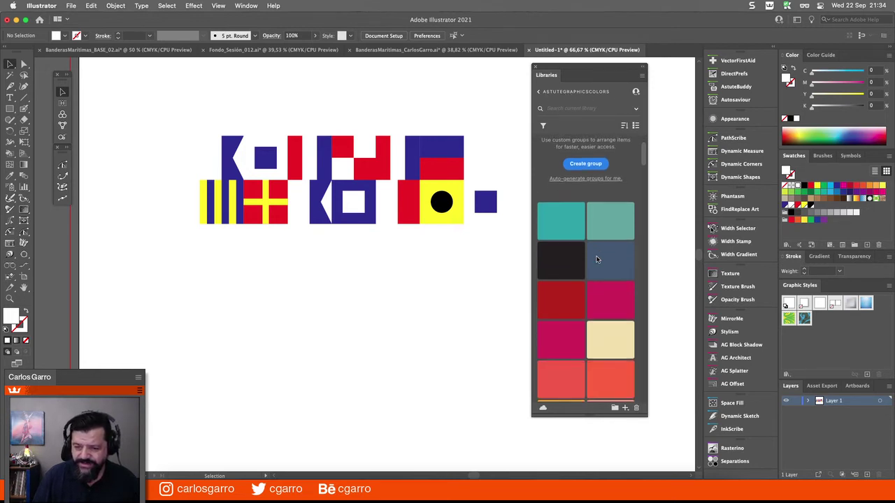
pyautogui.scroll(-20, 596, 259)
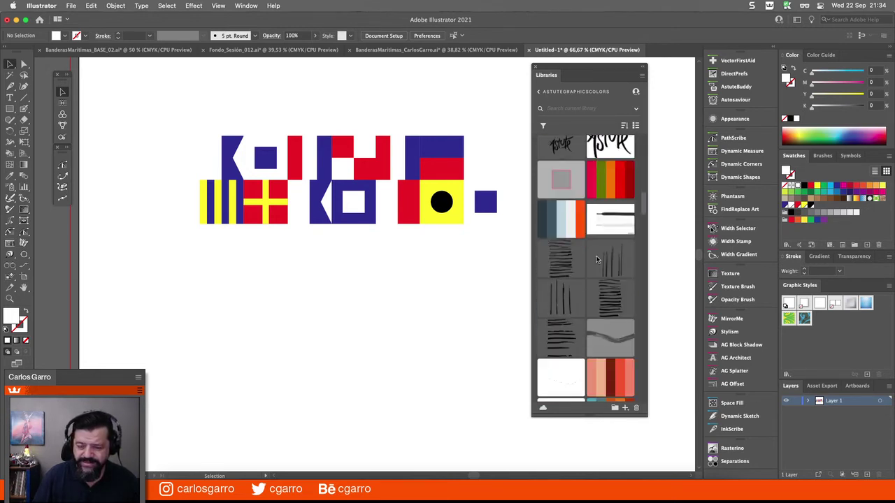
pyautogui.scroll(-15, 596, 260)
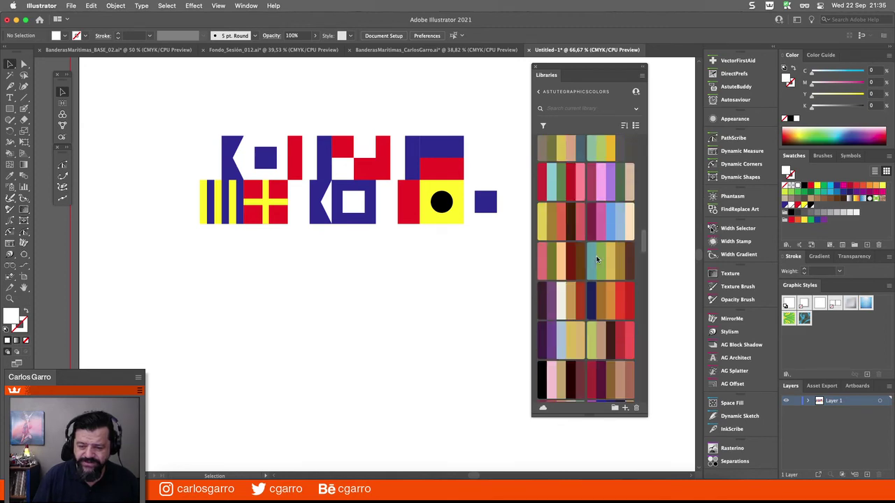
pyautogui.scroll(-15, 596, 259)
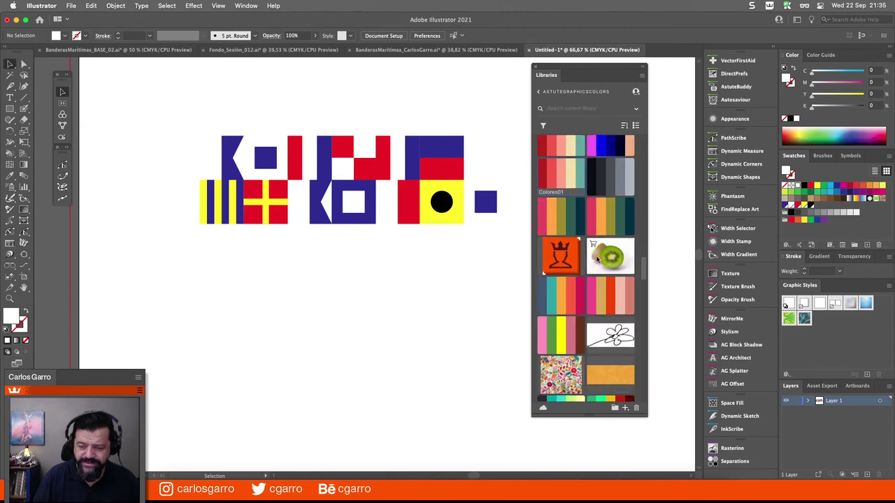
pyautogui.scroll(-15, 596, 259)
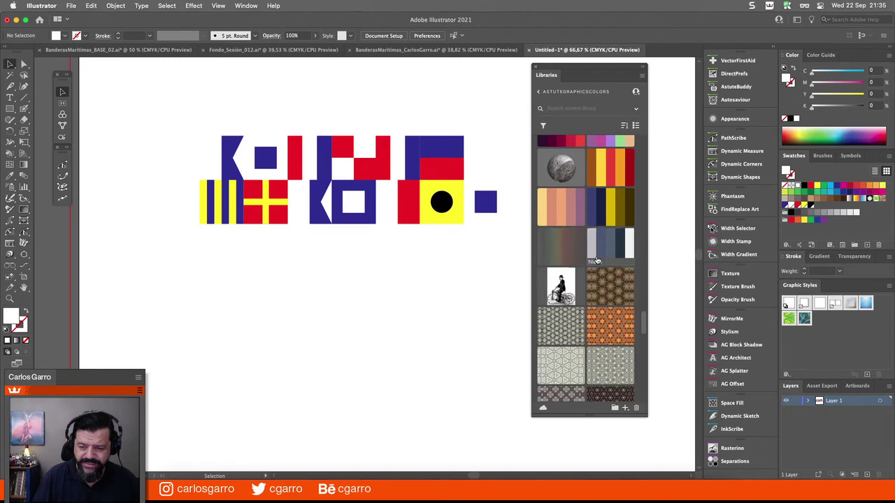
pyautogui.scroll(5, 616, 228)
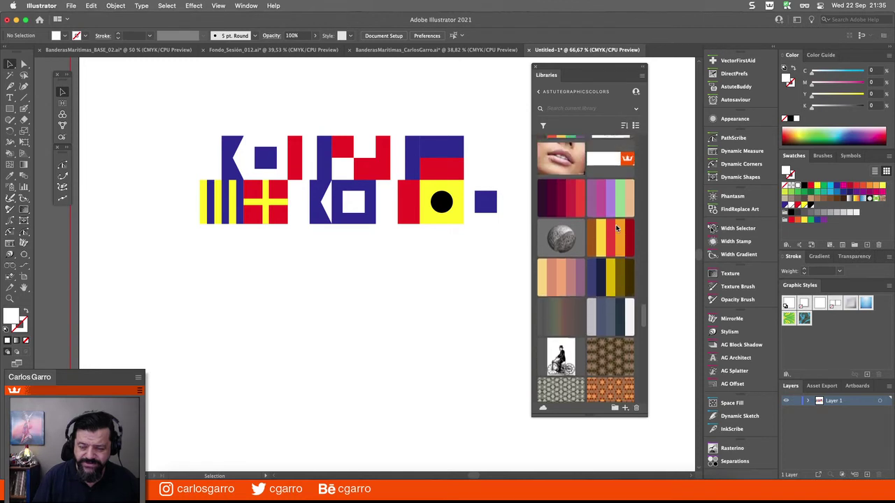
# Add the "Colores para Banderas" theme from the AstuteGraphicsColors library to the document swatches and close the Libraries
pyautogui.scroll(10, 618, 217)
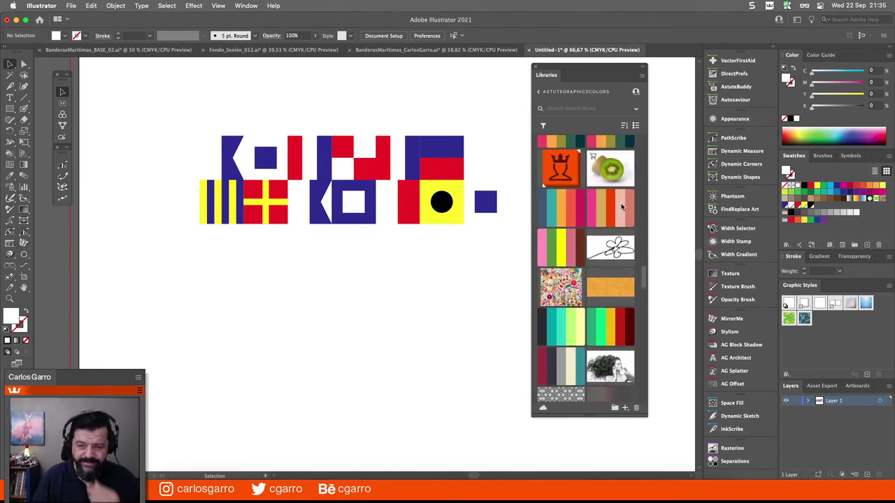
pyautogui.scroll(8, 620, 203)
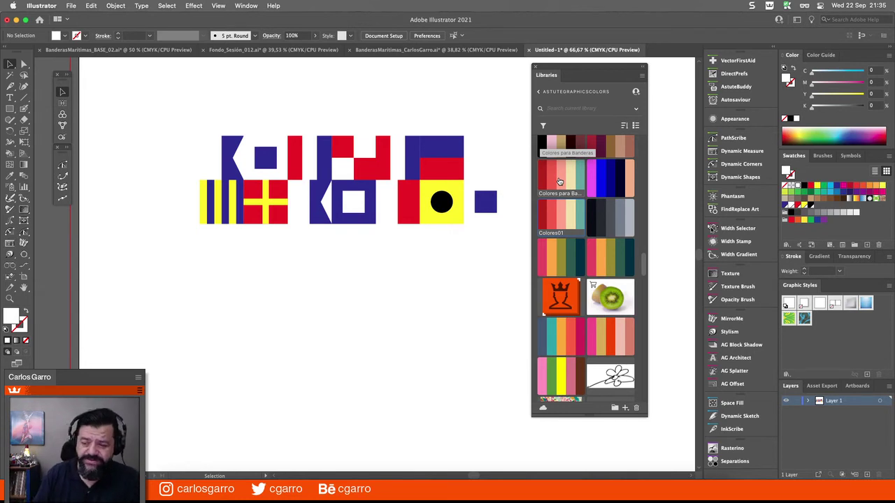
pyautogui.rightClick(559, 182)
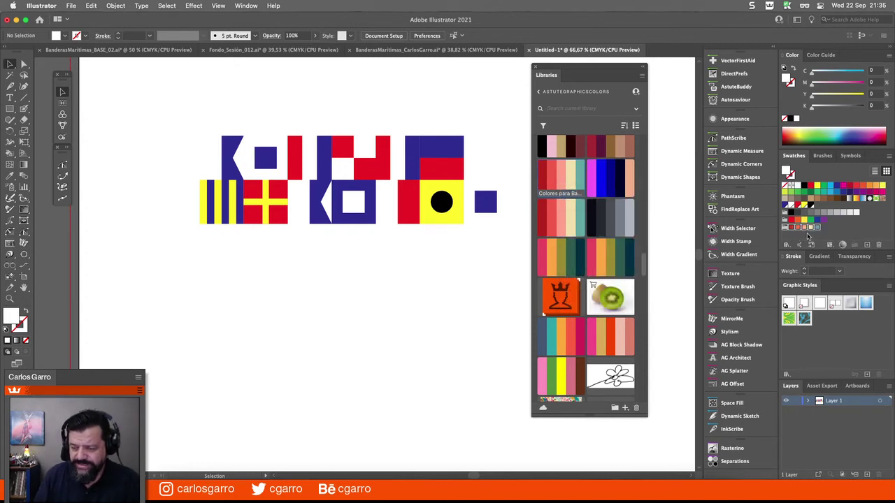
pyautogui.click(536, 68)
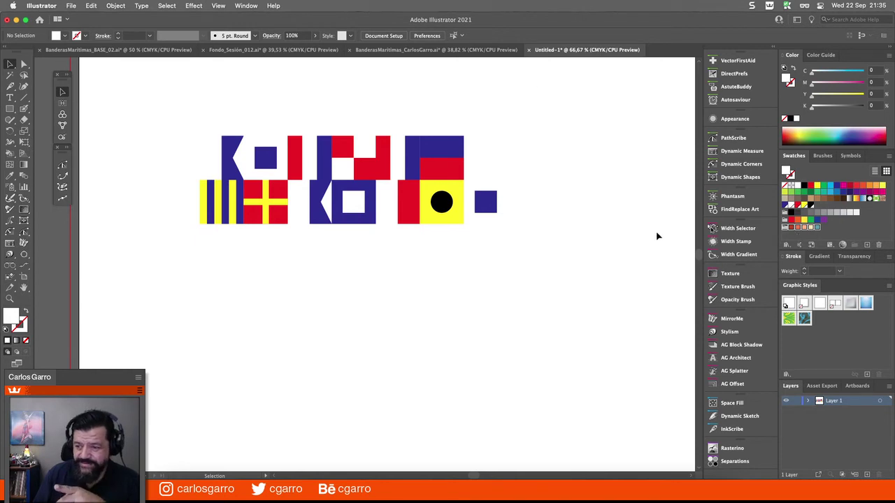
# Select both rows of flags and open the advanced Recolor Artwork options for them
pyautogui.moveTo(176, 105); pyautogui.dragTo(580, 261)
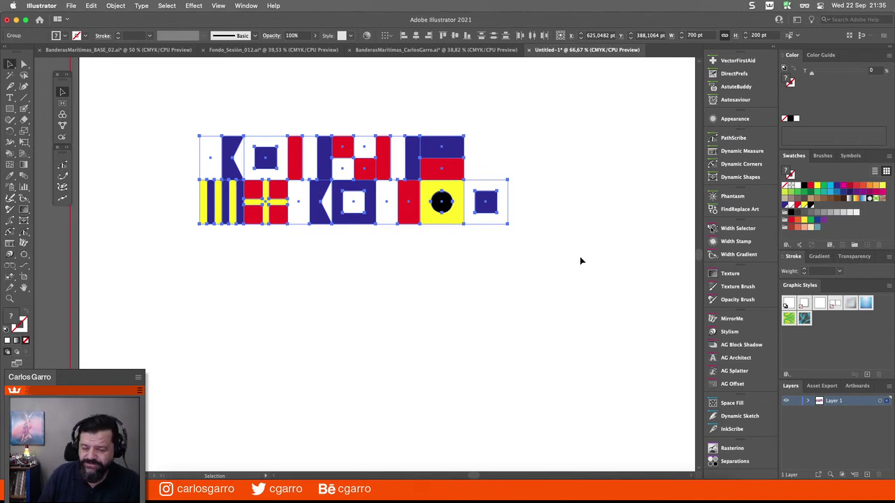
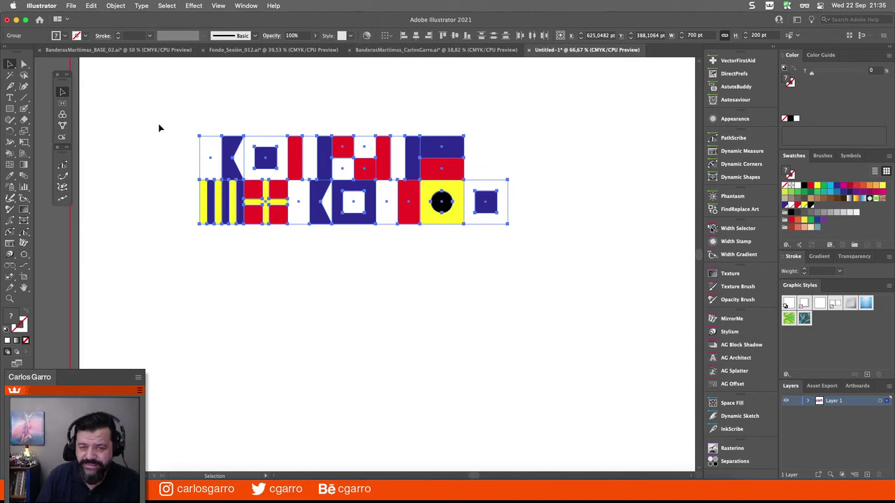
pyautogui.click(92, 5)
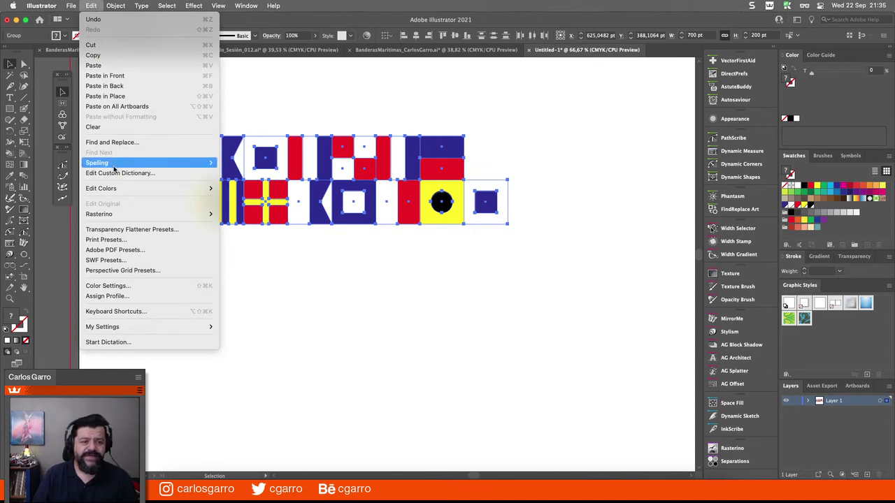
pyautogui.moveTo(120, 190)
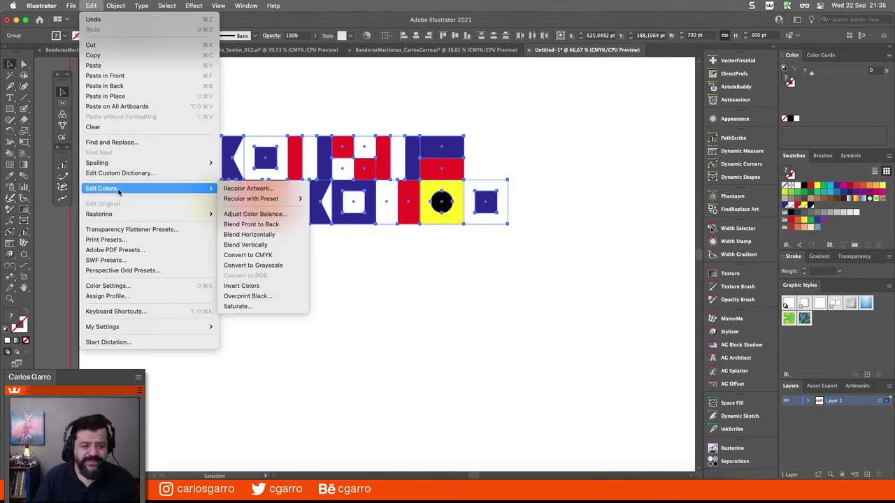
pyautogui.click(266, 188)
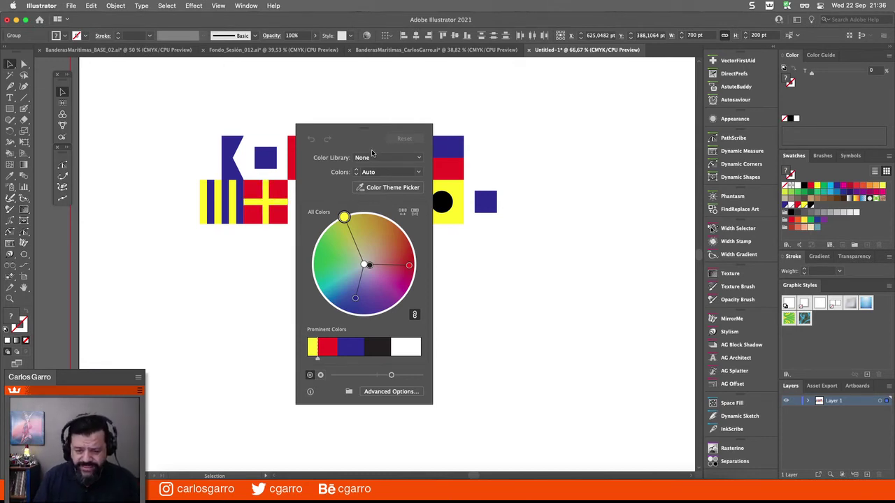
pyautogui.moveTo(392, 133); pyautogui.dragTo(525, 146)
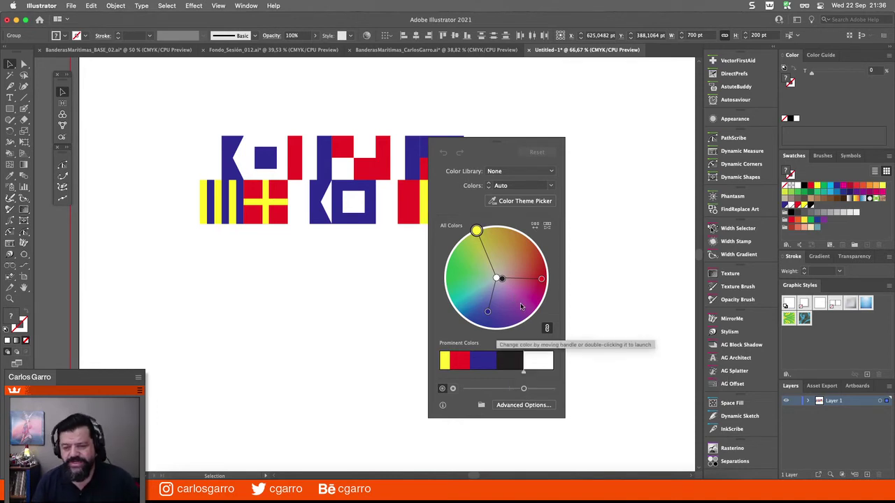
pyautogui.click(521, 406)
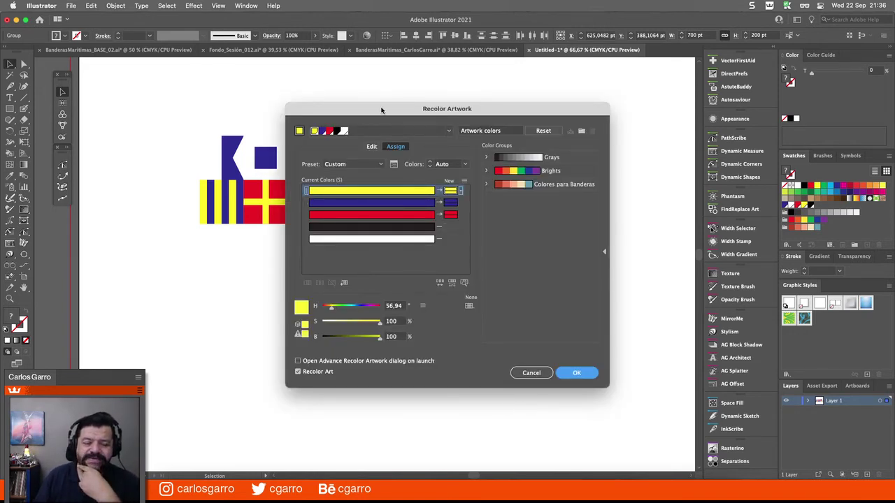
# Apply the "Colores para Banderas" color group to the flags, keeping the recolored artwork in sight
pyautogui.moveTo(380, 110); pyautogui.dragTo(357, 109)
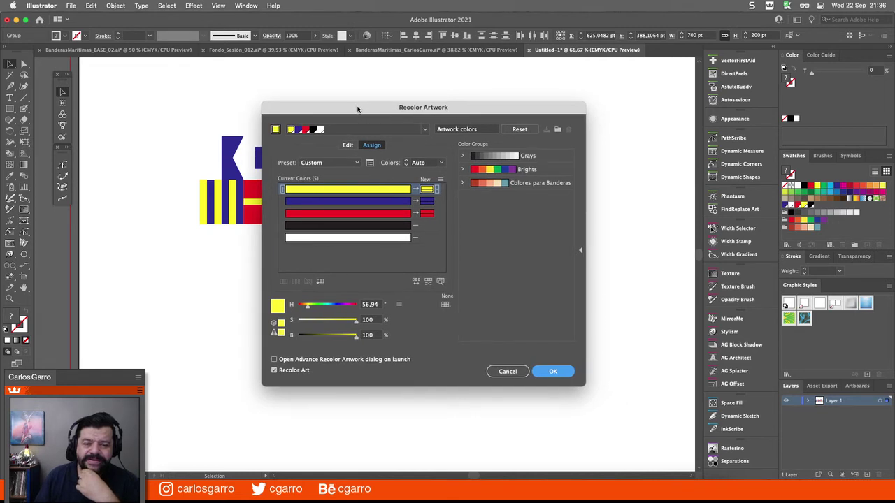
pyautogui.moveTo(357, 109); pyautogui.dragTo(416, 90)
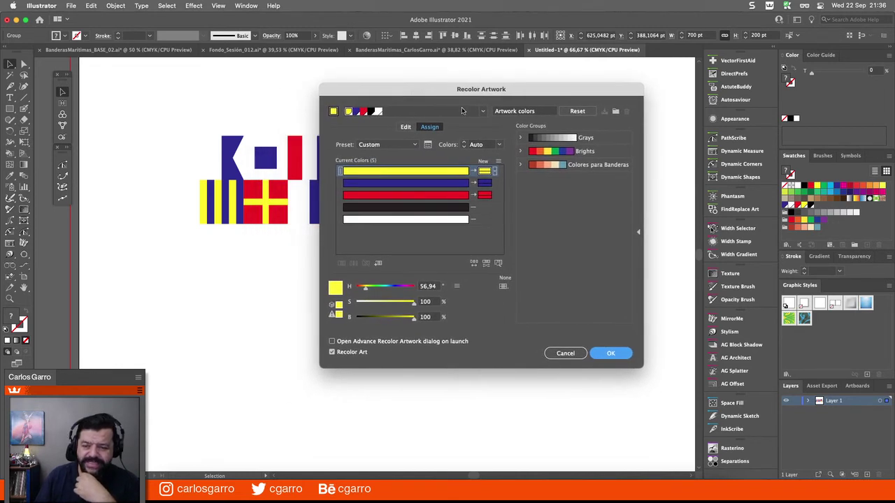
pyautogui.click(587, 169)
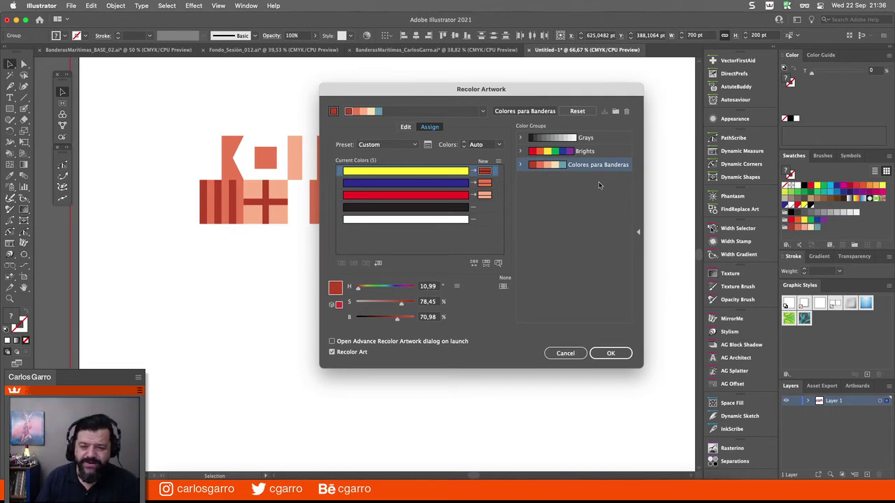
pyautogui.moveTo(448, 94); pyautogui.dragTo(491, 190)
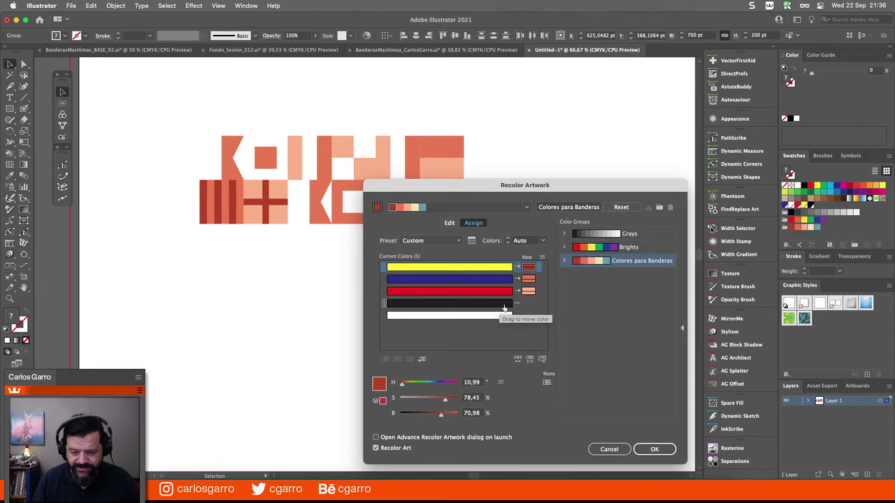
# Add a new harmony color for the artwork's black and change it to the swatch C=40 M=0 Y=4 K=35
pyautogui.click(527, 307)
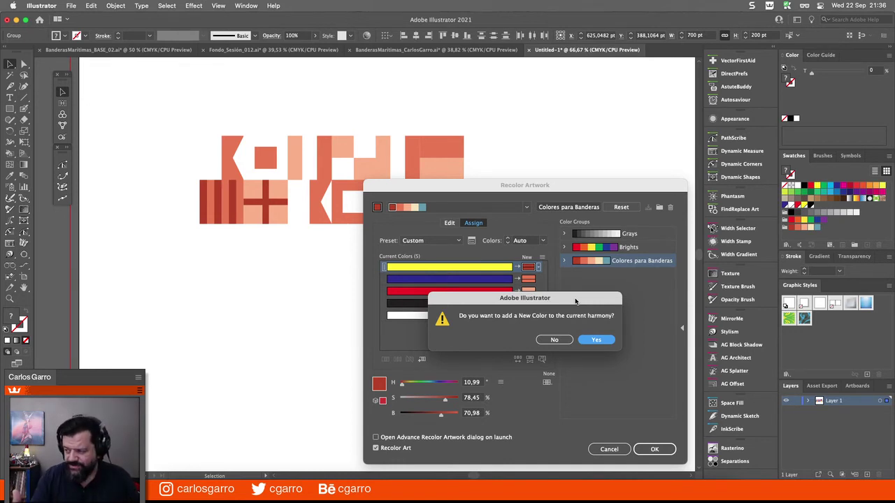
pyautogui.click(590, 339)
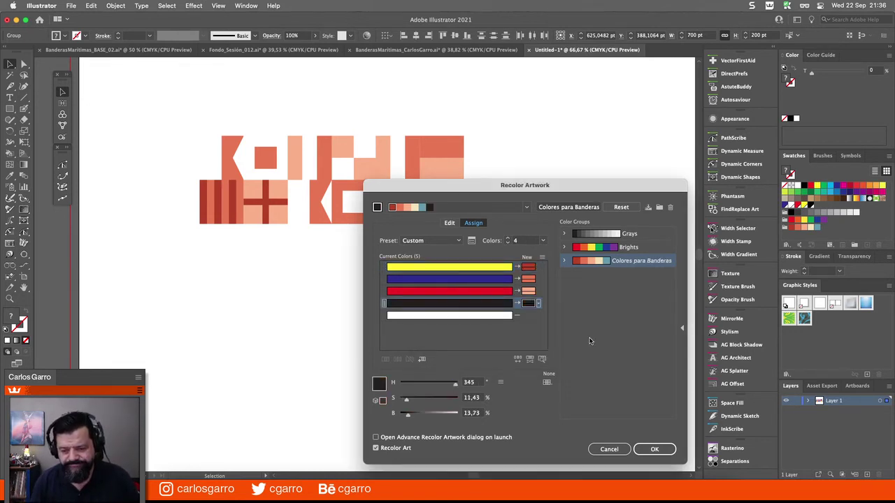
pyautogui.moveTo(498, 187)
pyautogui.mouseDown()
pyautogui.moveTo(517, 268)
pyautogui.moveTo(494, 183)
pyautogui.mouseUp()
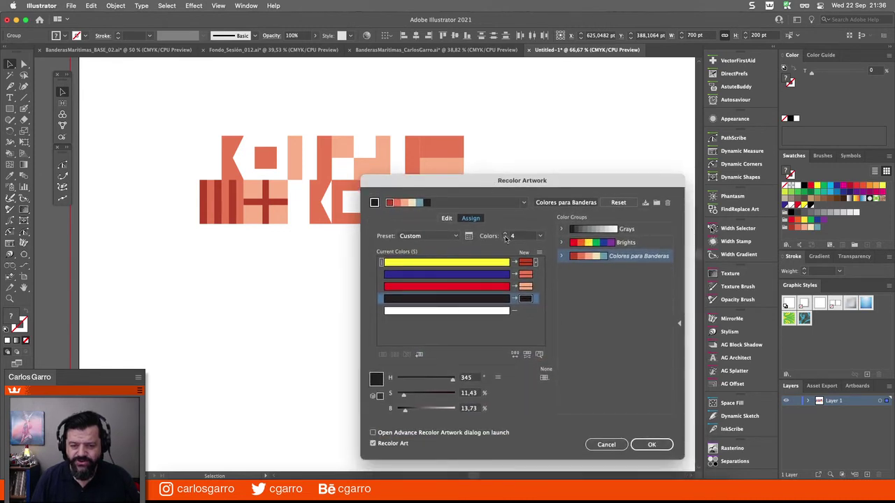
pyautogui.click(535, 300)
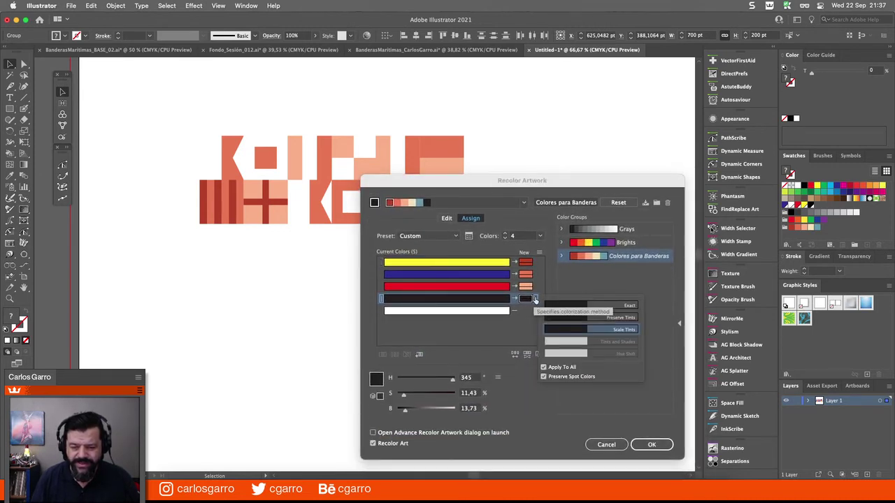
pyautogui.click(531, 299)
pyautogui.doubleClick(527, 299)
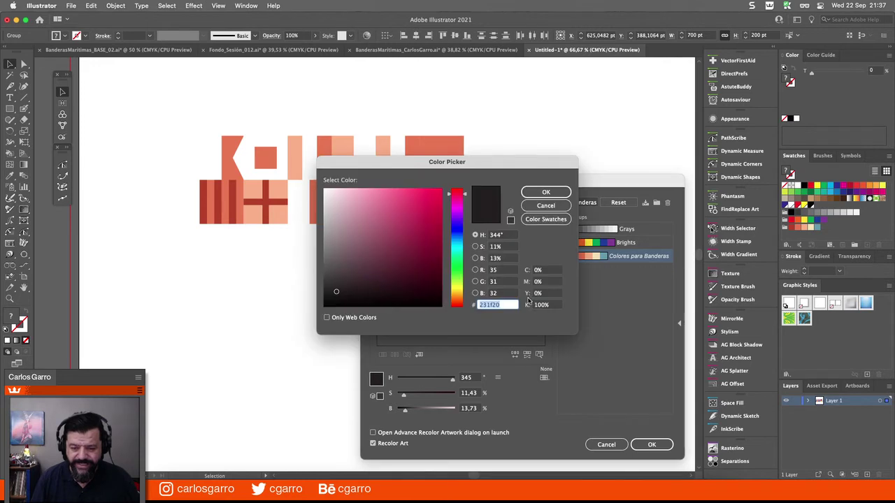
pyautogui.click(551, 221)
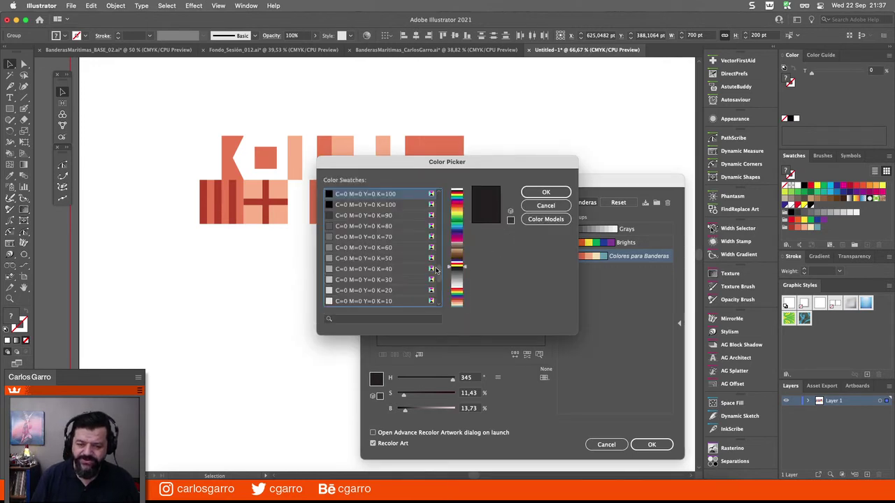
pyautogui.moveTo(467, 271); pyautogui.dragTo(460, 309)
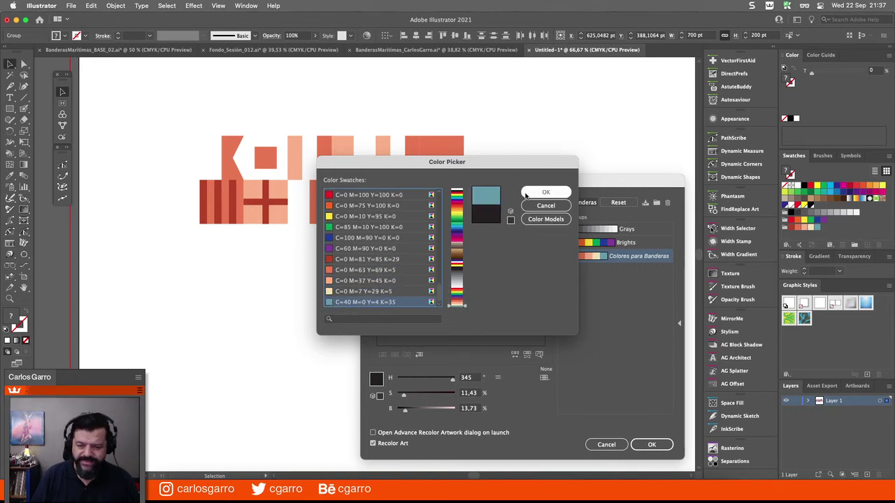
pyautogui.click(547, 192)
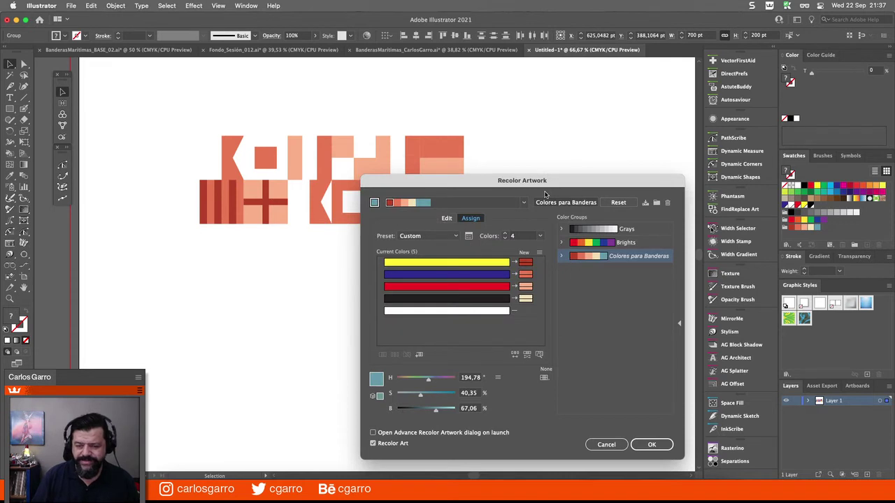
# Replace the cream assigned to black with the blue-green swatch C=40 M=0 Y=4 K=35 and check the circle in the flags
pyautogui.click(525, 299)
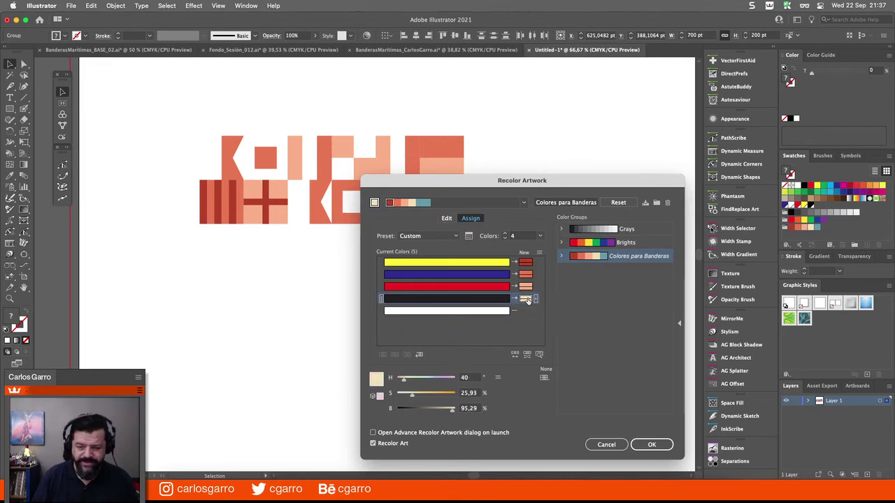
pyautogui.doubleClick(527, 300)
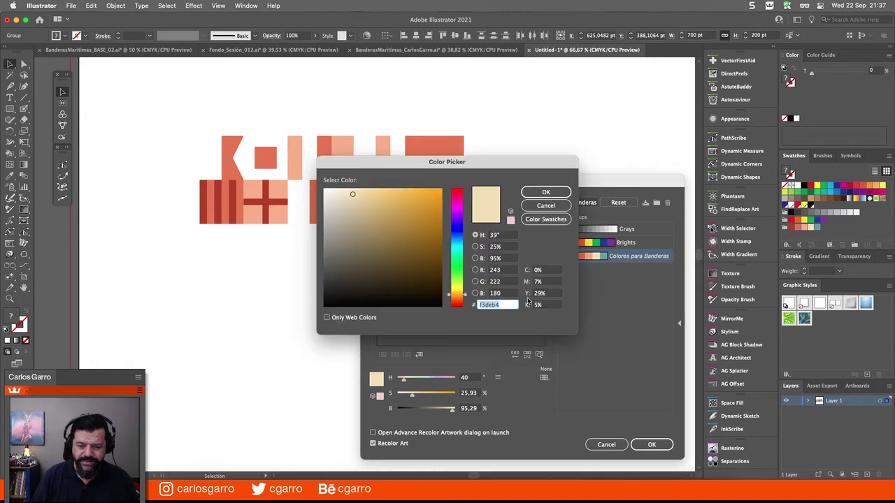
pyautogui.click(547, 219)
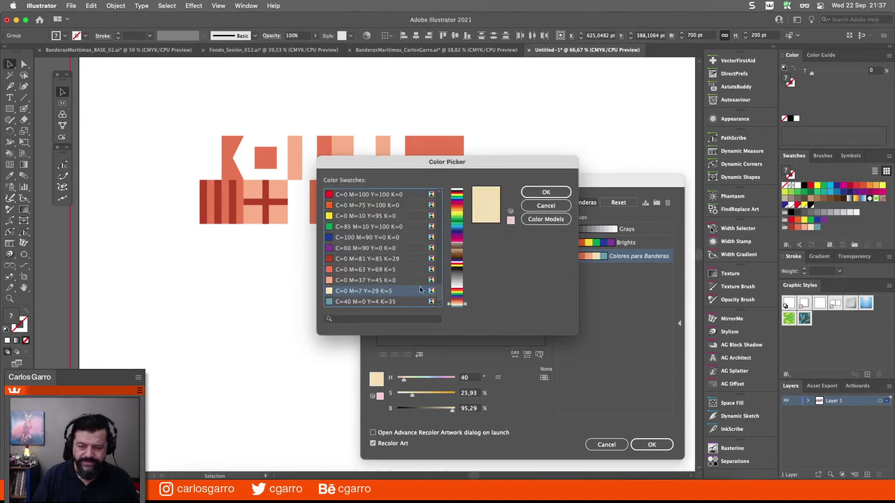
pyautogui.click(362, 302)
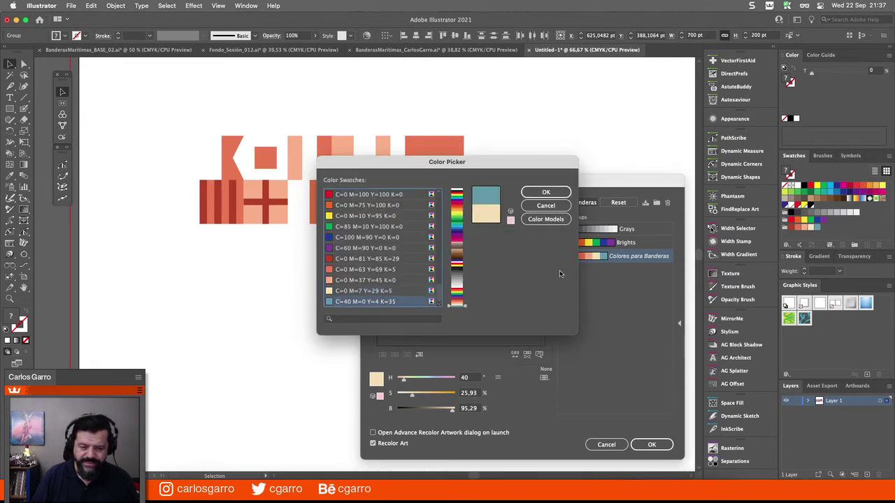
pyautogui.click(563, 193)
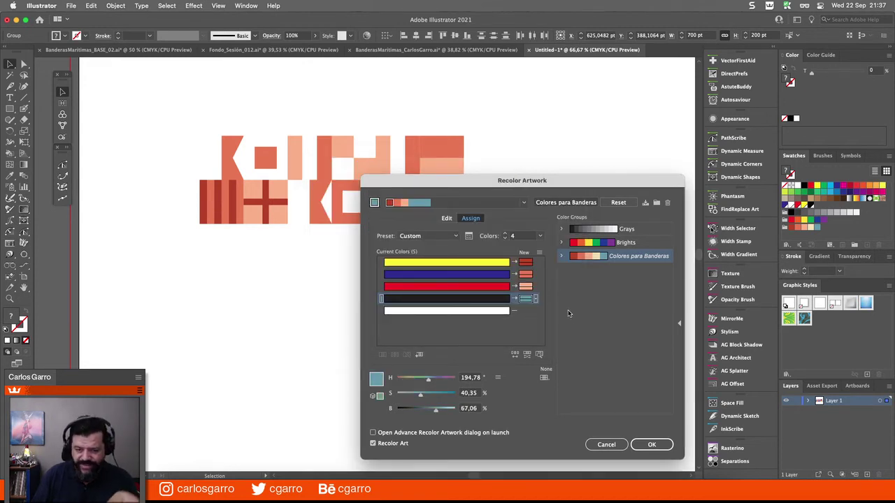
pyautogui.moveTo(534, 182); pyautogui.dragTo(497, 280)
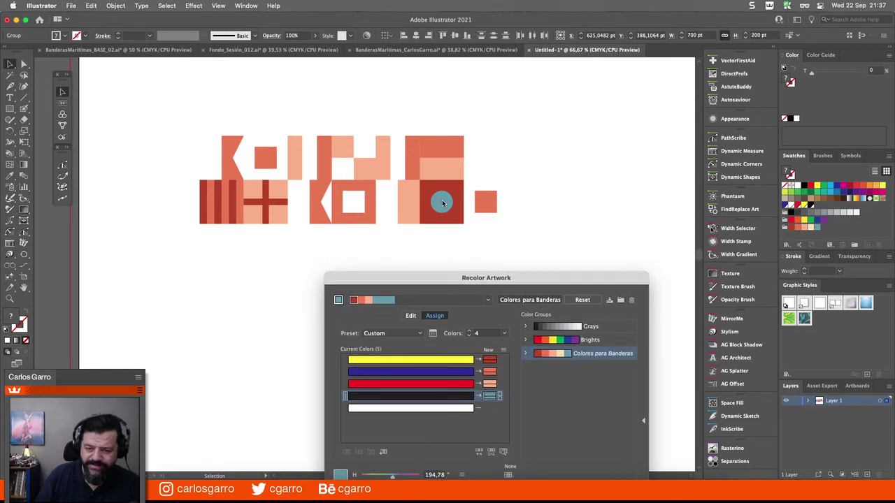
pyautogui.moveTo(450, 279); pyautogui.dragTo(491, 159)
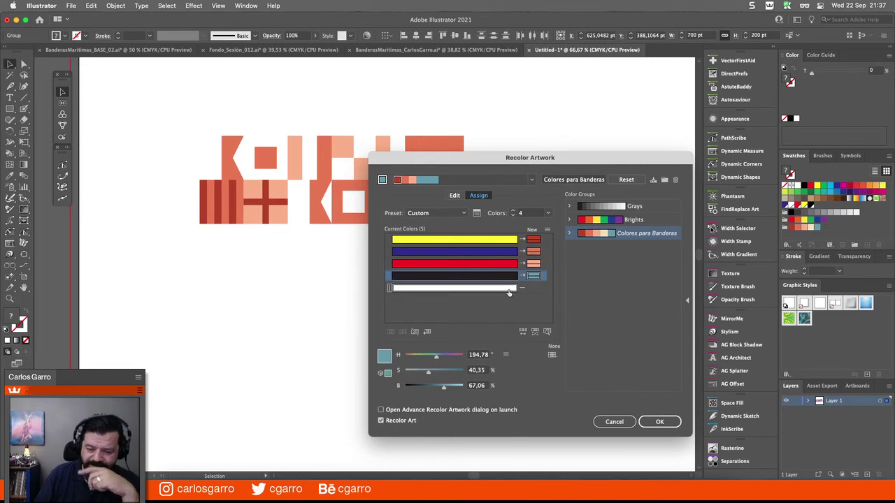
# Add a new harmony color for the artwork's white and change it to the cream swatch C=0 M=7 Y=29 K=5
pyautogui.click(533, 289)
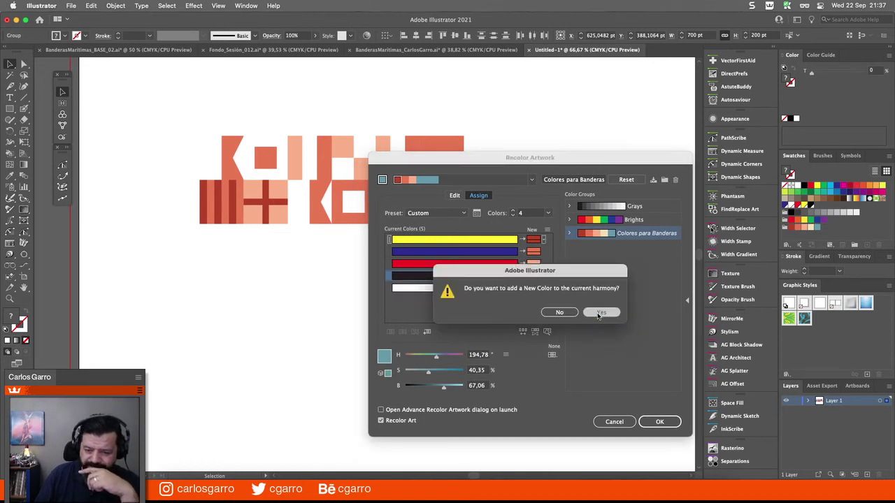
pyautogui.click(598, 315)
pyautogui.rightClick(543, 291)
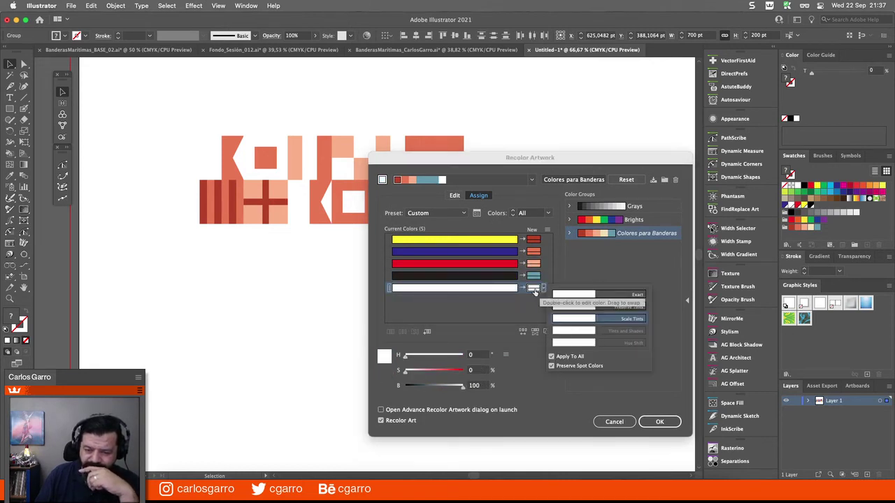
pyautogui.click(560, 302)
pyautogui.click(545, 219)
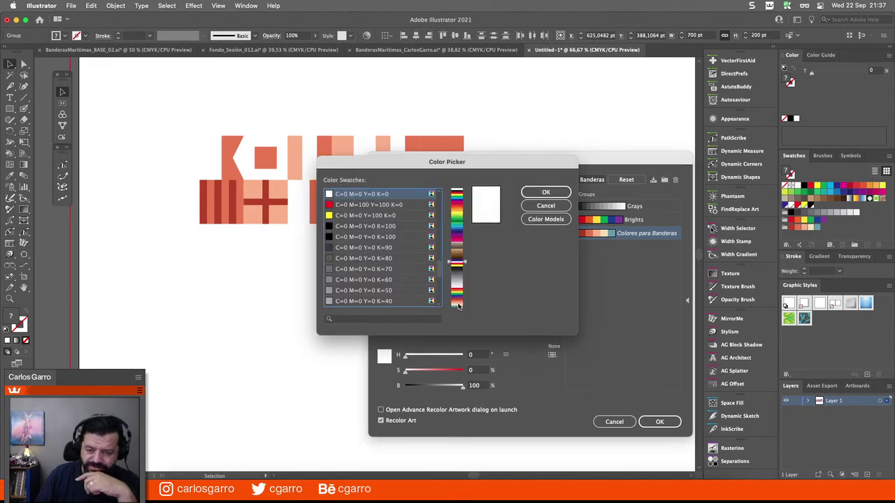
pyautogui.click(458, 306)
pyautogui.click(414, 292)
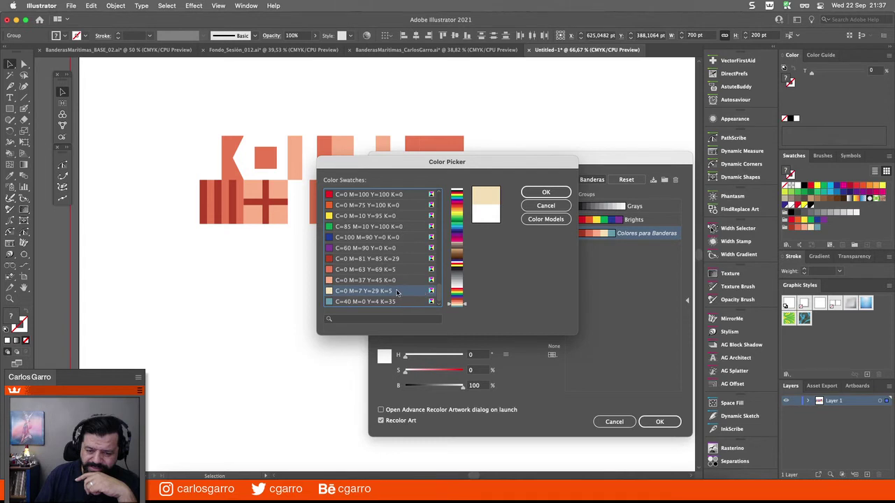
pyautogui.click(545, 192)
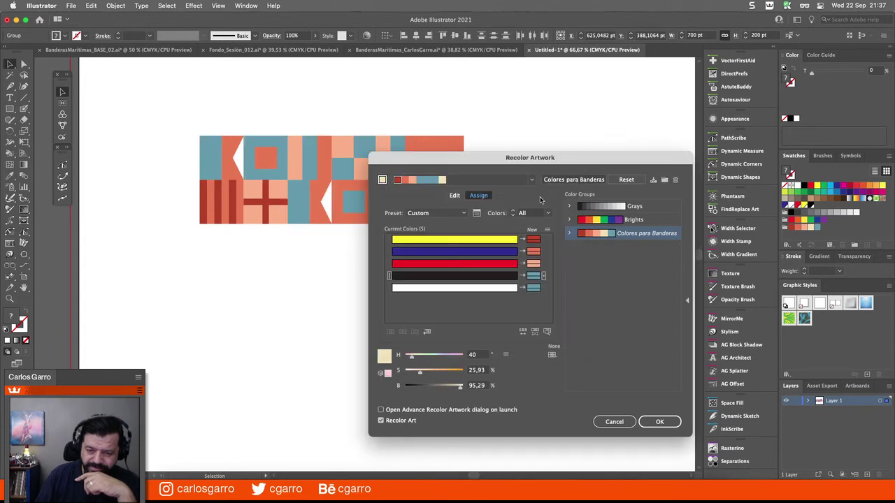
# Replace the blue-green assigned to white with the cream swatch C=0 M=7 Y=29 K=5 and uncover the recolored flags
pyautogui.click(533, 288)
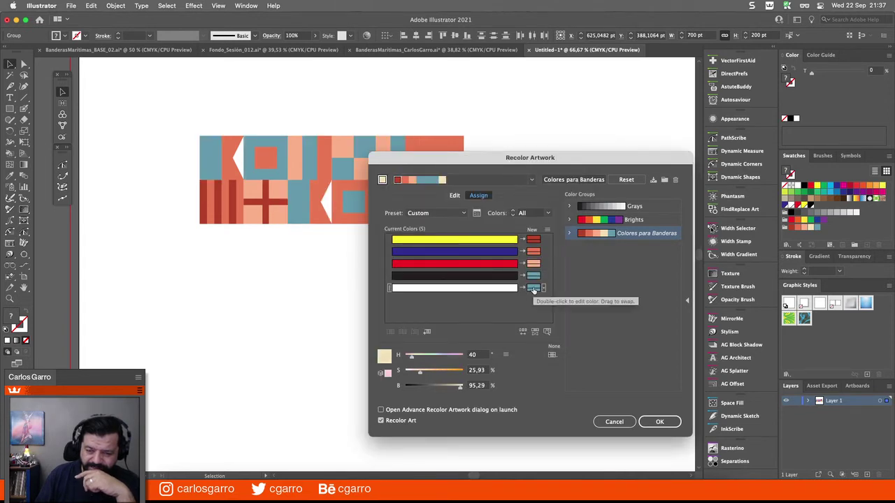
pyautogui.doubleClick(533, 288)
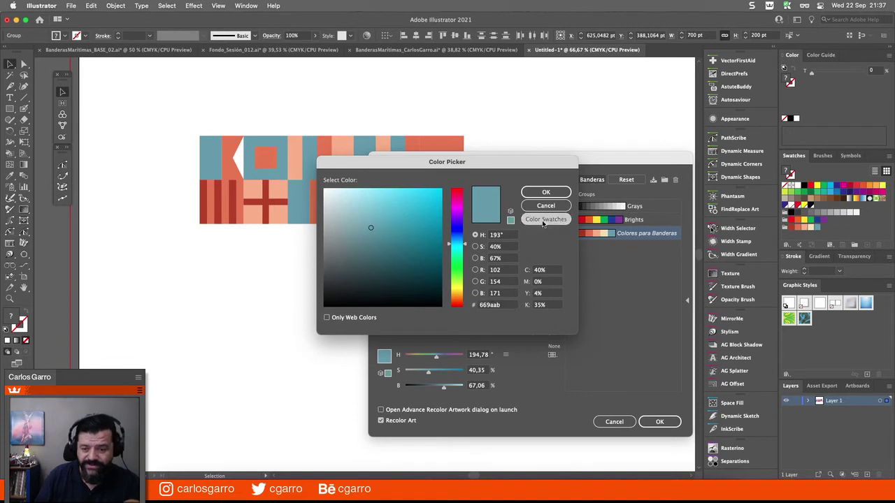
pyautogui.click(543, 219)
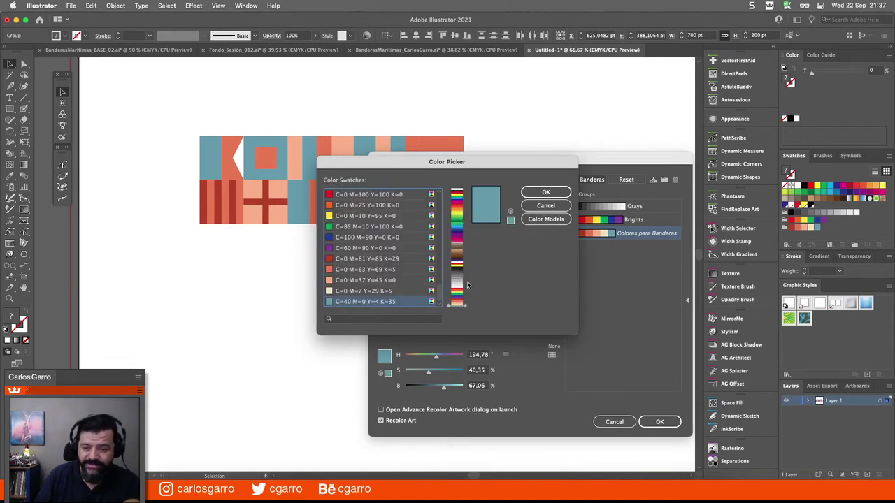
pyautogui.click(407, 293)
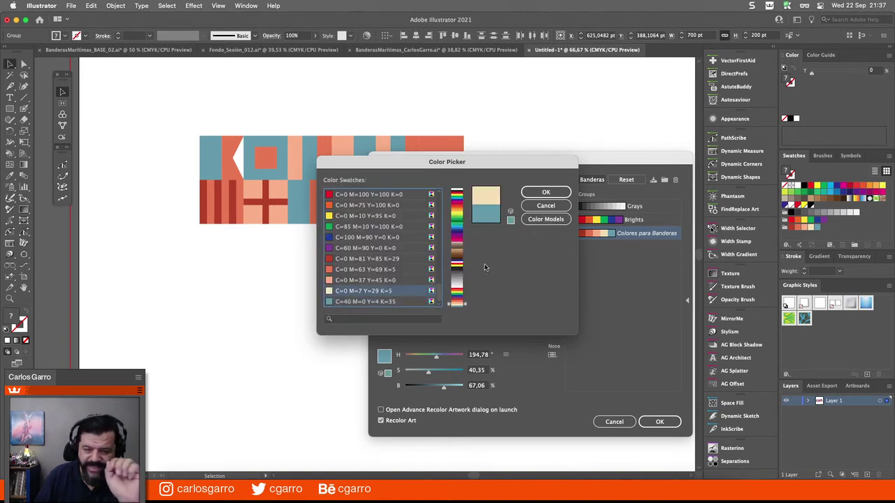
pyautogui.click(546, 193)
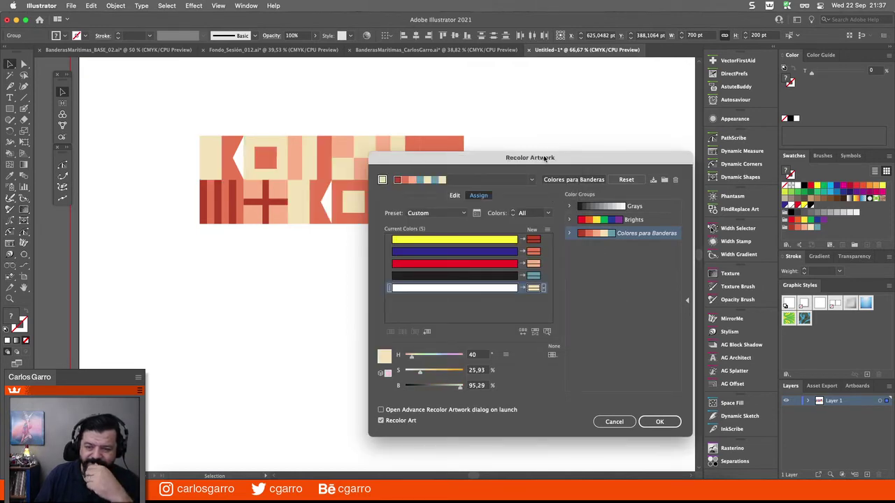
pyautogui.moveTo(544, 158); pyautogui.dragTo(644, 58)
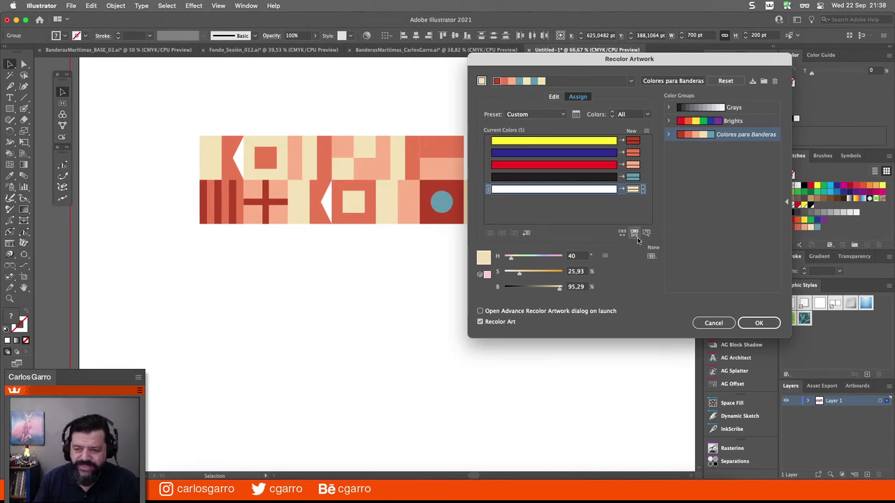
# Randomly change the saturation and brightness of the assigned colors several times to try variations on the flags
pyautogui.click(636, 236)
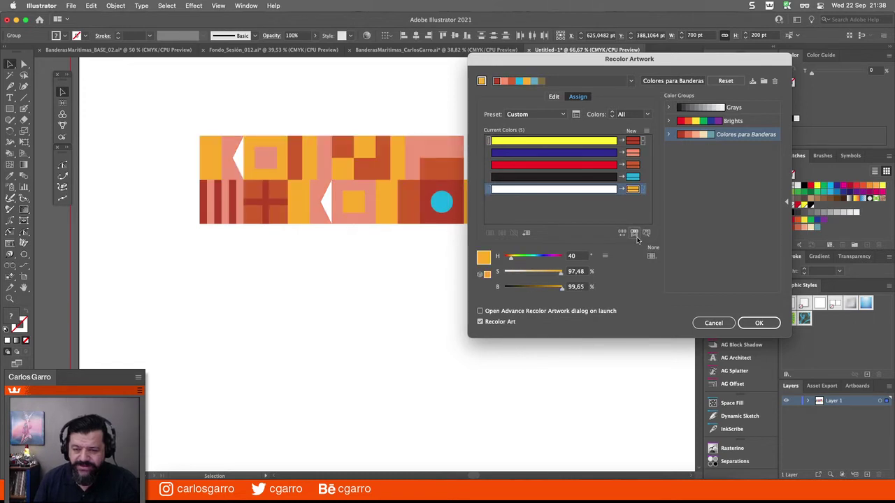
pyautogui.click(637, 238)
pyautogui.click(636, 238)
pyautogui.click(637, 238)
pyautogui.click(636, 238)
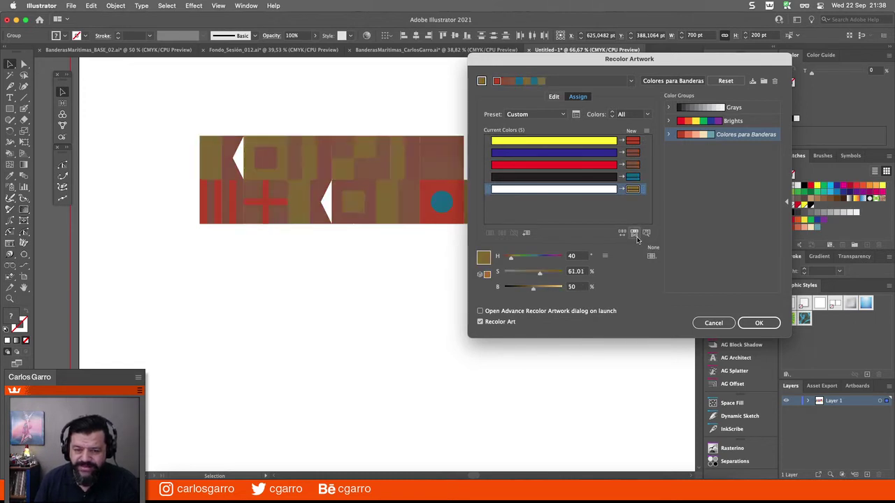
pyautogui.click(637, 238)
pyautogui.click(637, 239)
pyautogui.click(637, 239)
pyautogui.click(637, 238)
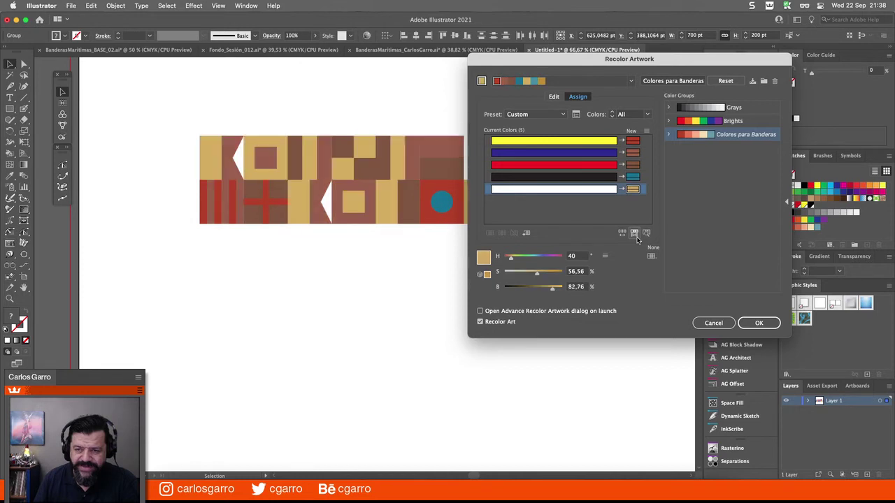
pyautogui.click(637, 239)
pyautogui.click(636, 238)
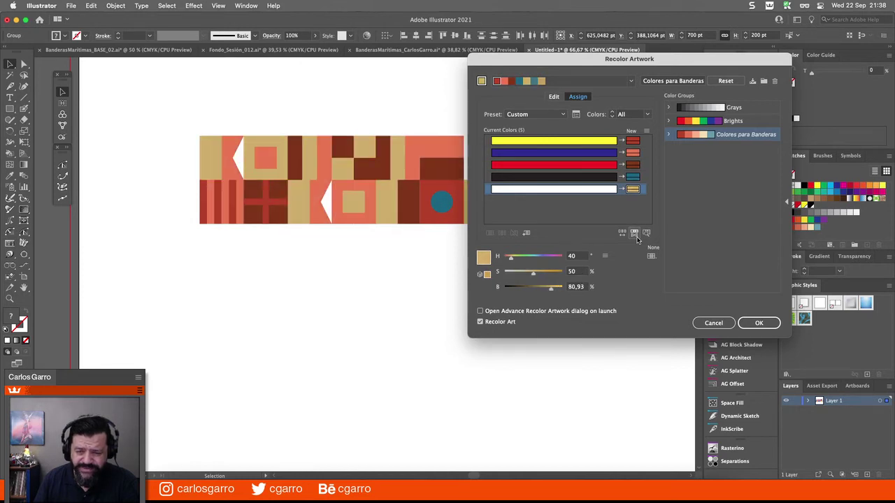
pyautogui.click(636, 239)
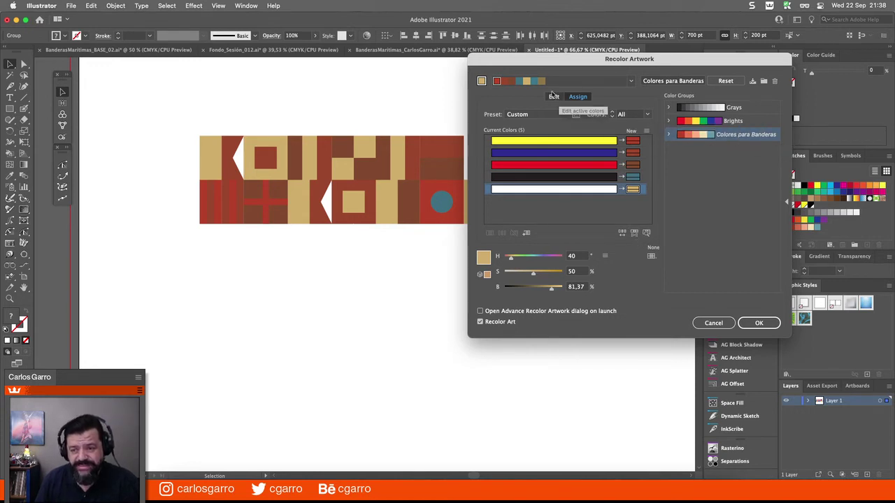
# Look through the harmony rules without choosing one and discard the recoloring of the flags
pyautogui.click(633, 81)
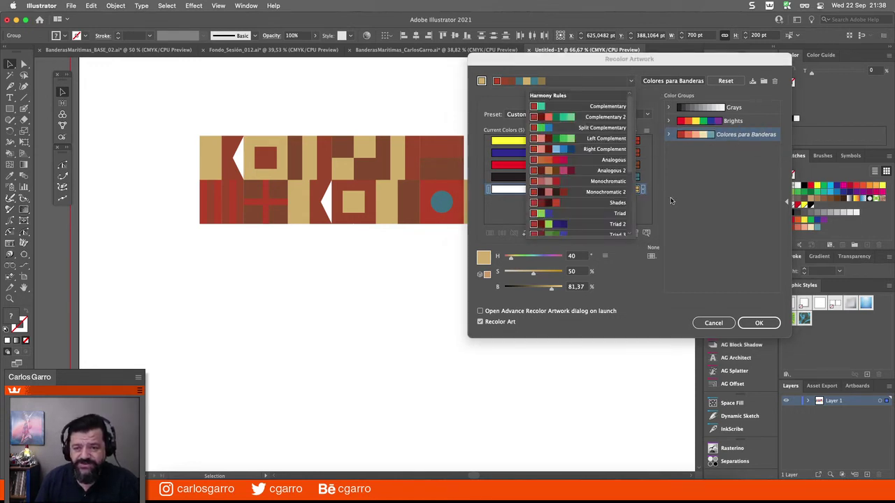
pyautogui.click(694, 190)
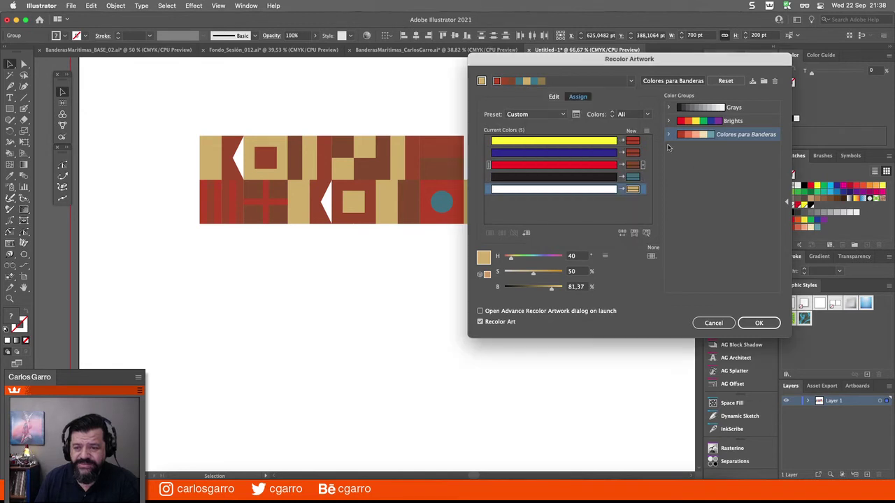
pyautogui.click(713, 323)
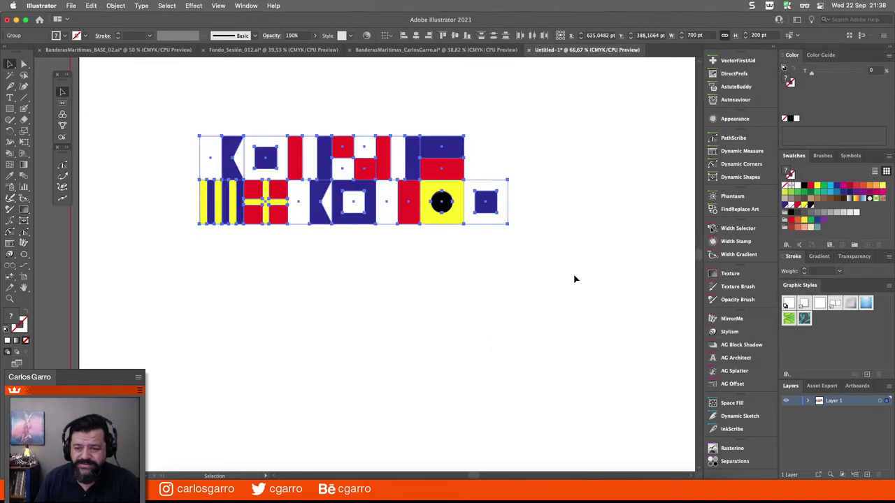
# Reopen the advanced recolor options for the flags, set the number of colors to 5 and apply the "Colores para Banderas" group
pyautogui.click(366, 36)
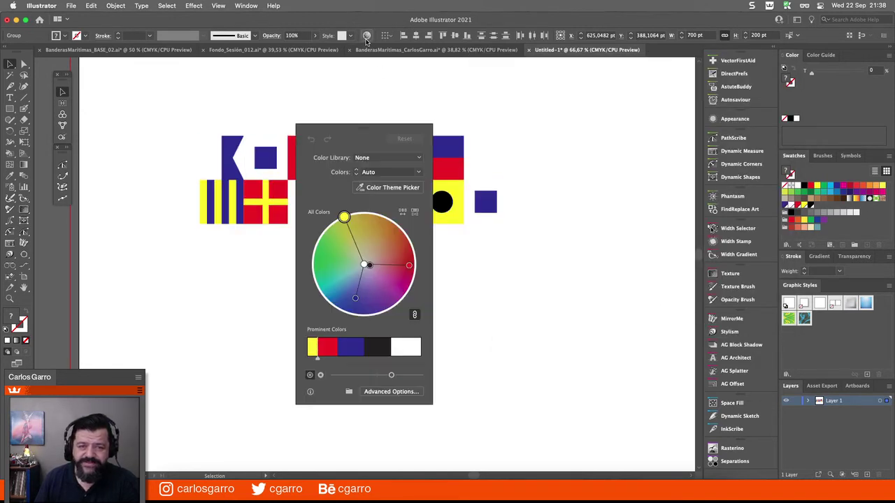
pyautogui.click(402, 391)
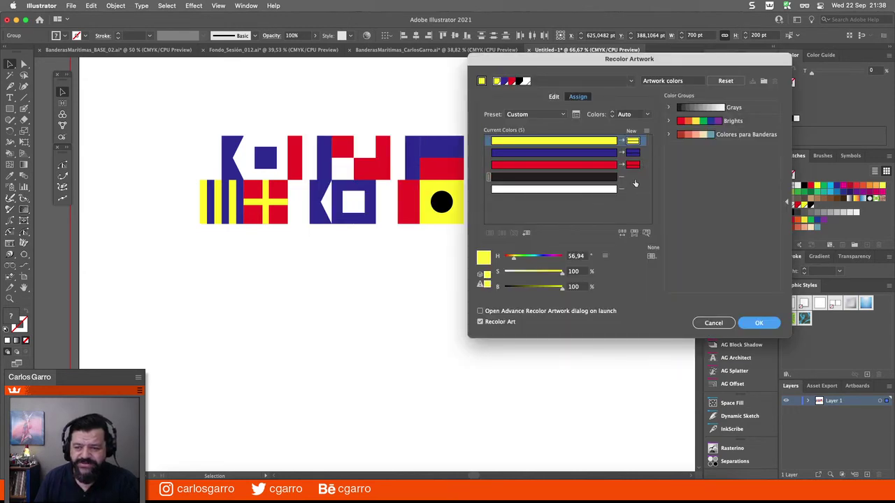
pyautogui.click(647, 114)
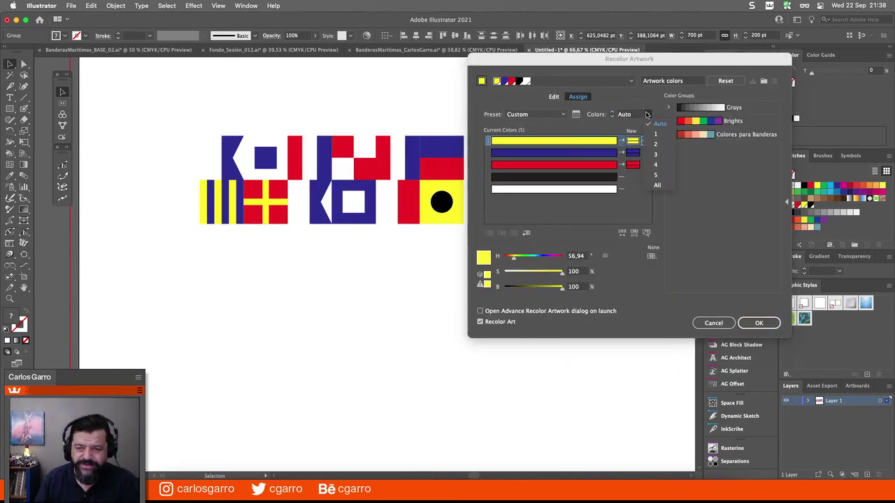
pyautogui.click(654, 175)
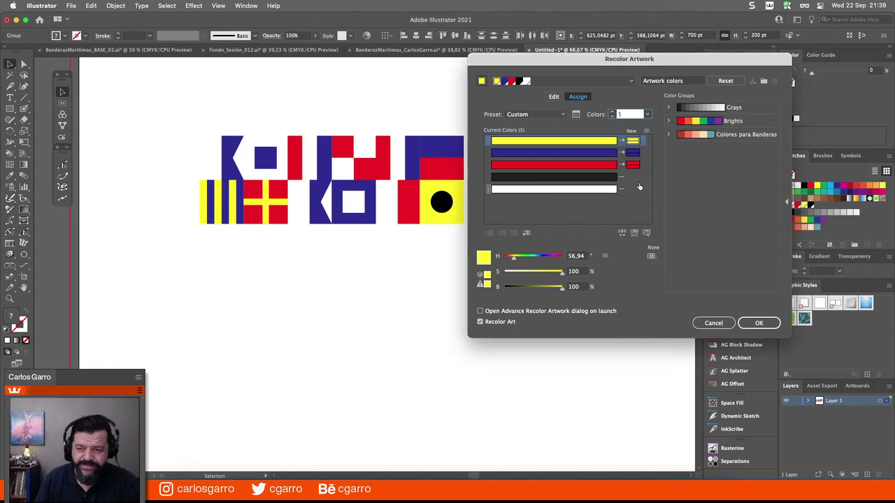
pyautogui.click(704, 135)
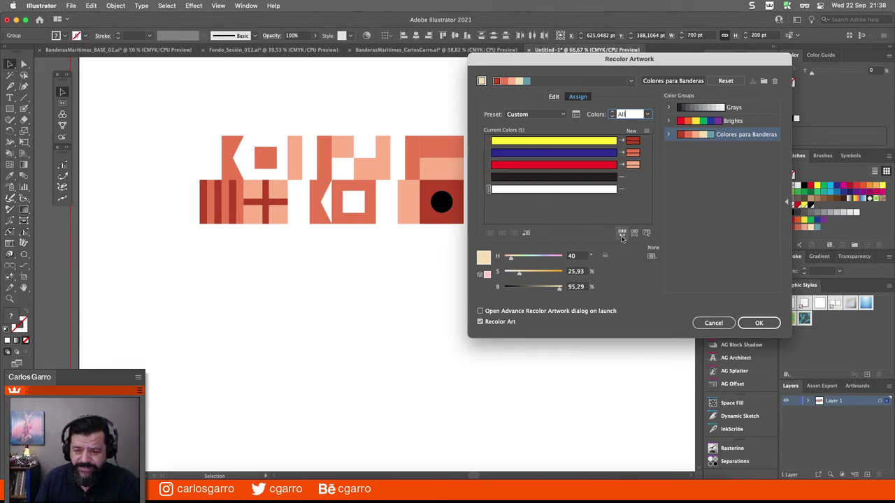
# Add a new harmony color for the artwork's black and edit it with the blue-green swatch C=40 M=0 Y=4 K=35
pyautogui.write('4')
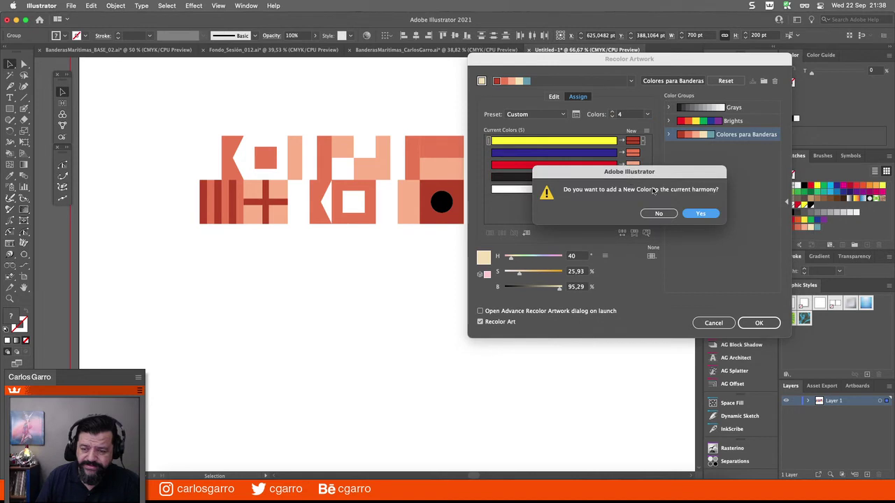
pyautogui.click(700, 213)
pyautogui.click(643, 178)
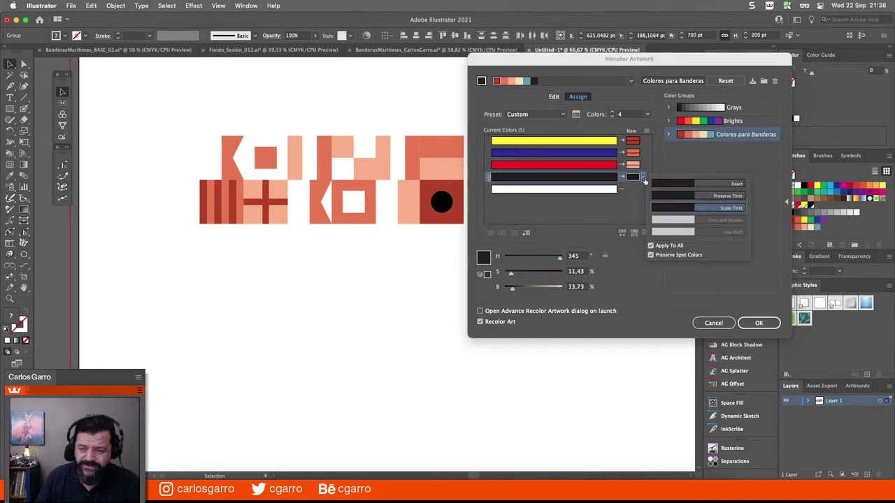
pyautogui.click(632, 179)
pyautogui.doubleClick(631, 179)
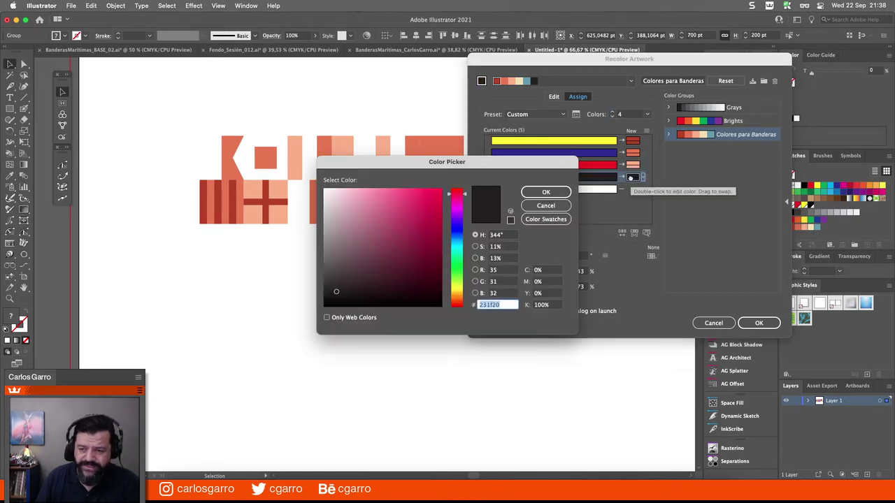
pyautogui.click(545, 219)
pyautogui.scroll(-4, 429, 258)
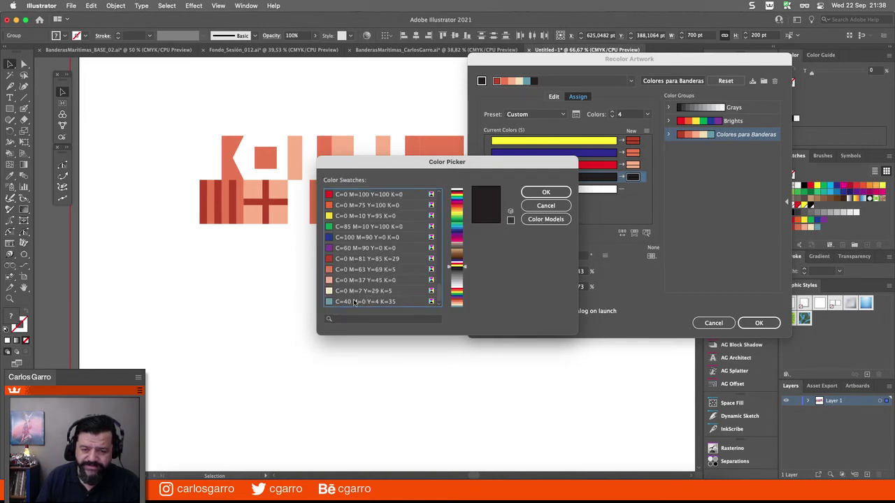
pyautogui.click(331, 302)
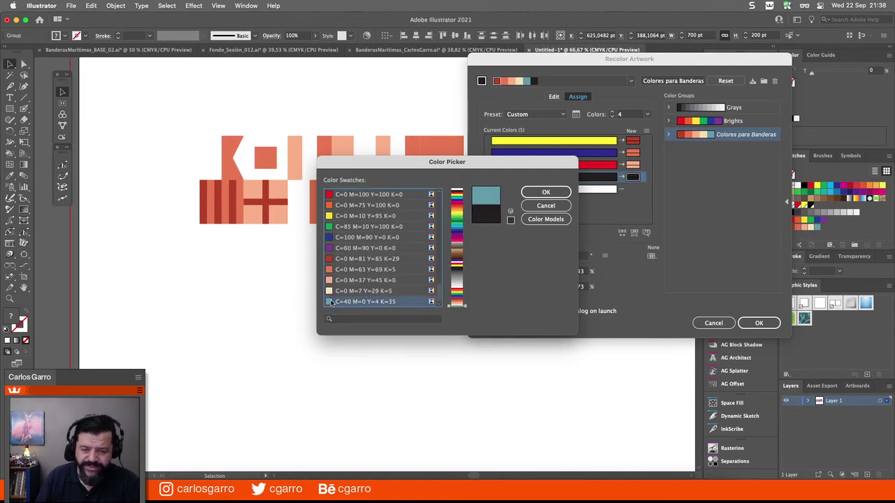
pyautogui.click(543, 192)
# Change the cream now assigned to black to the blue-green swatch C=40 M=0 Y=4 K=35
pyautogui.click(632, 178)
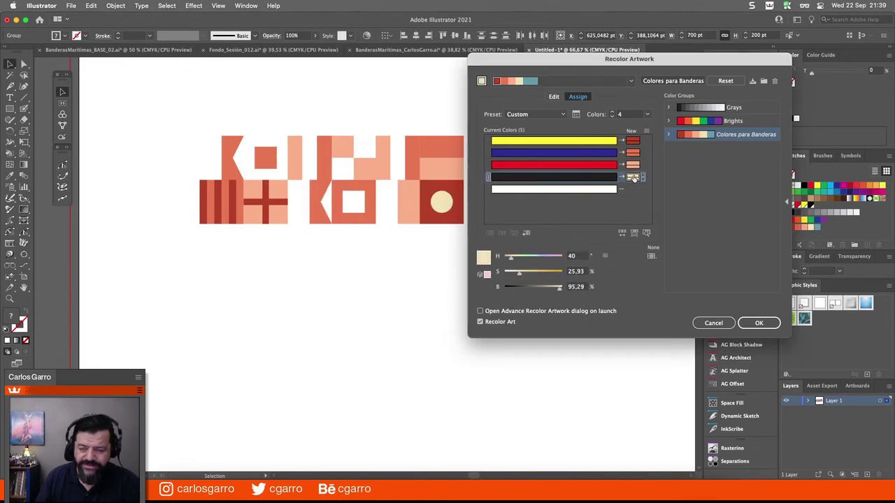
pyautogui.doubleClick(632, 178)
pyautogui.click(543, 219)
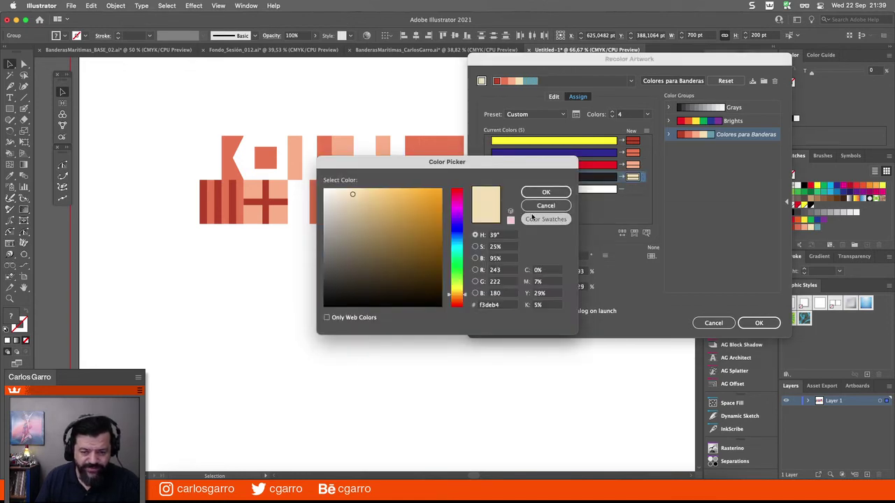
pyautogui.click(350, 302)
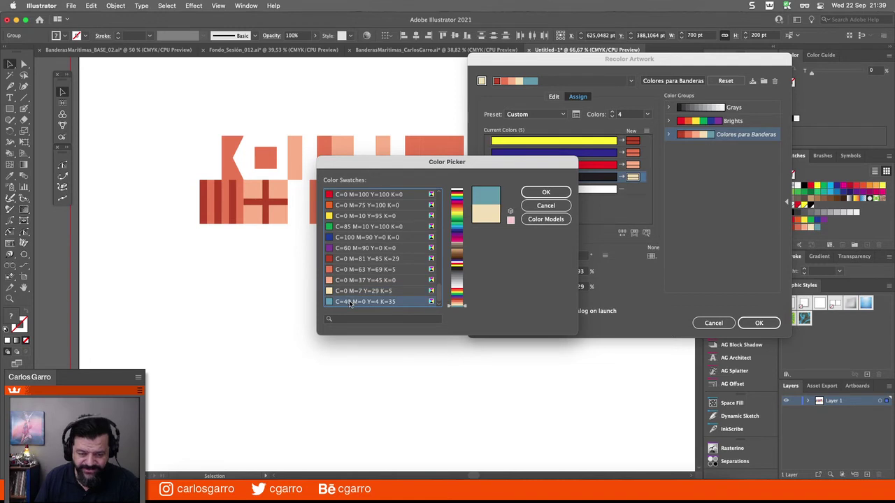
pyautogui.click(548, 192)
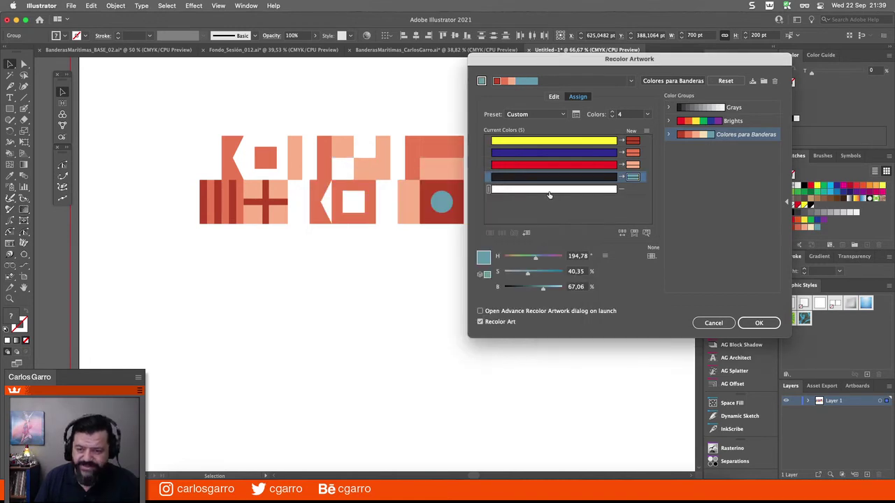
# Add a new harmony color for the artwork's white and edit it with the cream swatch C=0 M=7 Y=29 K=5
pyautogui.doubleClick(623, 196)
pyautogui.press('Return')
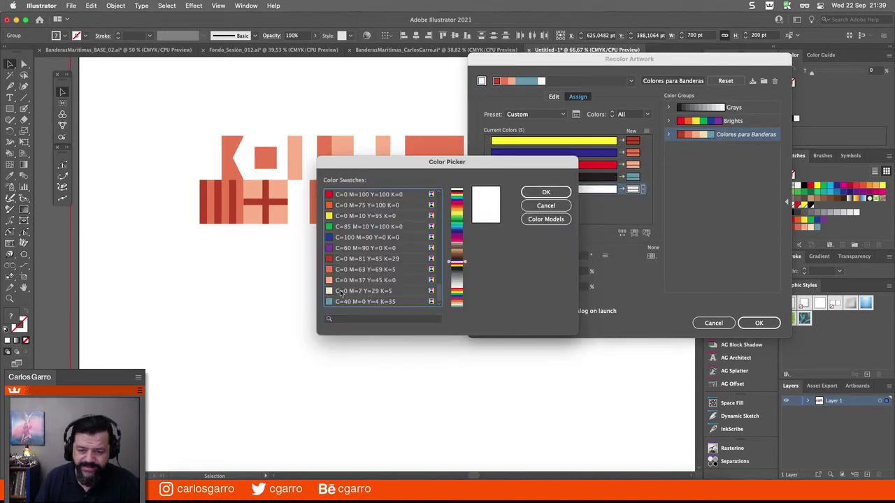
pyautogui.click(340, 293)
pyautogui.click(536, 194)
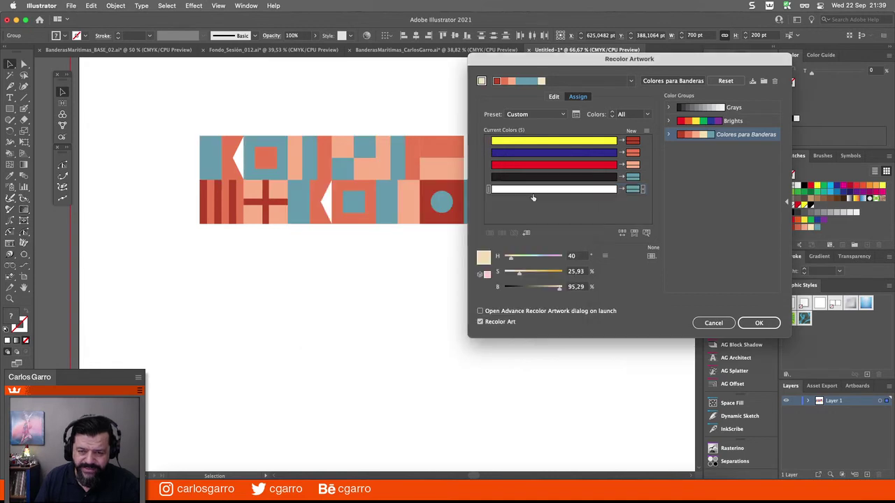
# Change the blue-green now assigned to white to the cream swatch C=0 M=7 Y=29 K=5
pyautogui.doubleClick(630, 192)
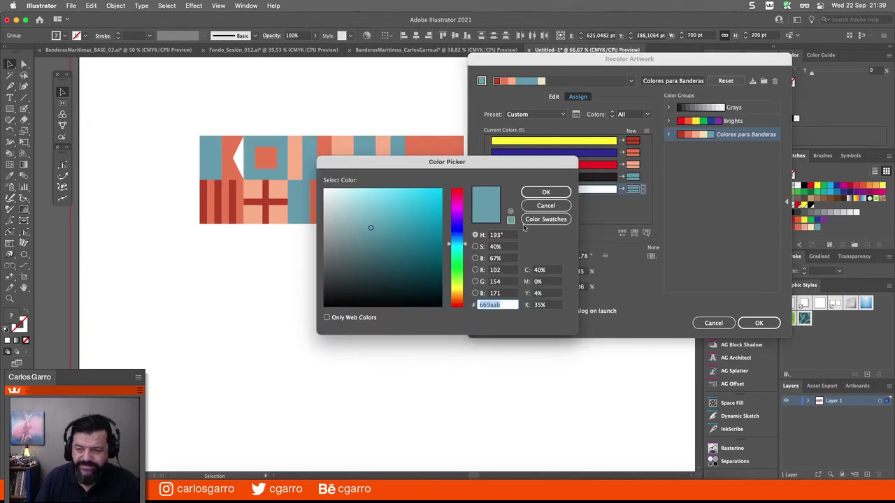
pyautogui.click(524, 221)
pyautogui.click(371, 293)
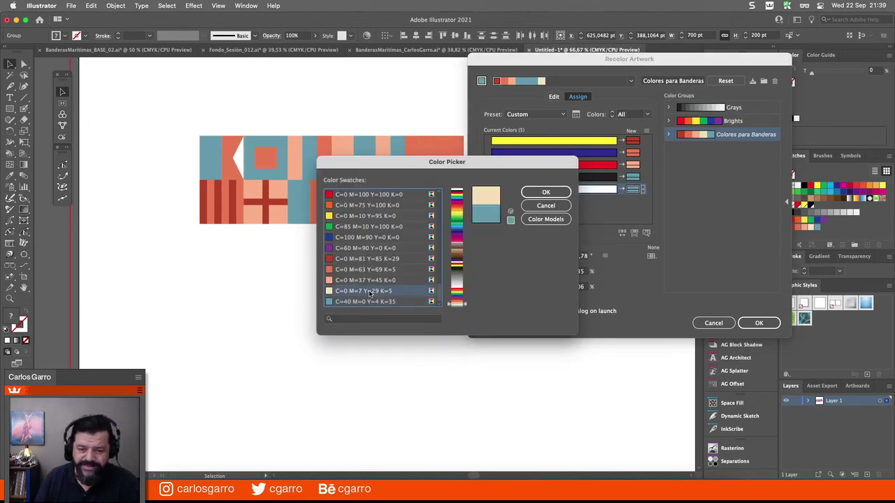
pyautogui.click(544, 193)
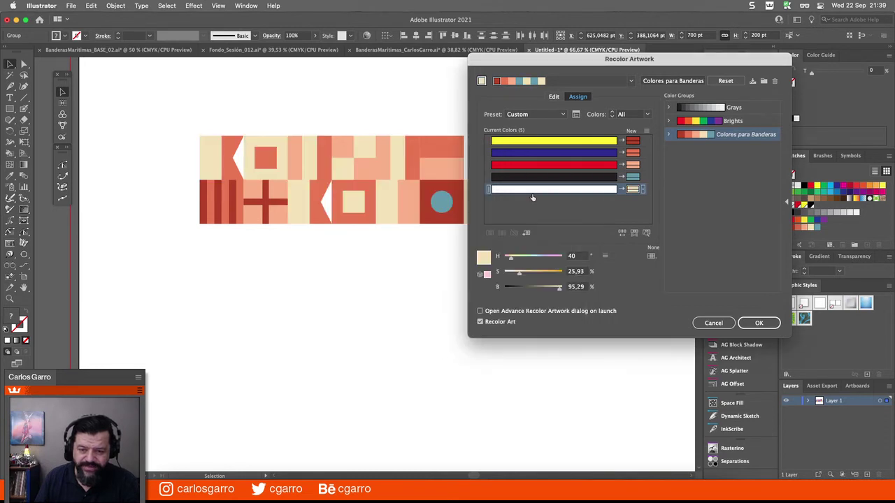
# Randomly change the order of the assigned palette colors several times to try other combinations on the flags
pyautogui.click(620, 232)
pyautogui.click(620, 233)
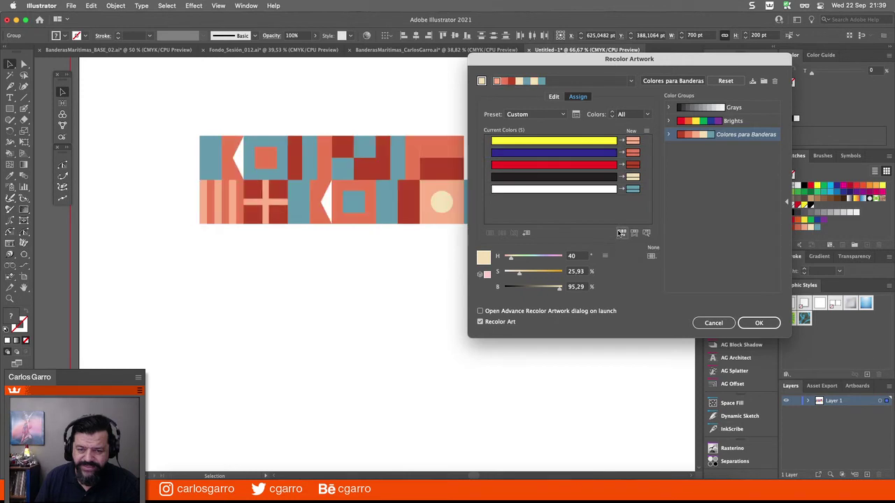
pyautogui.click(621, 232)
pyautogui.click(620, 232)
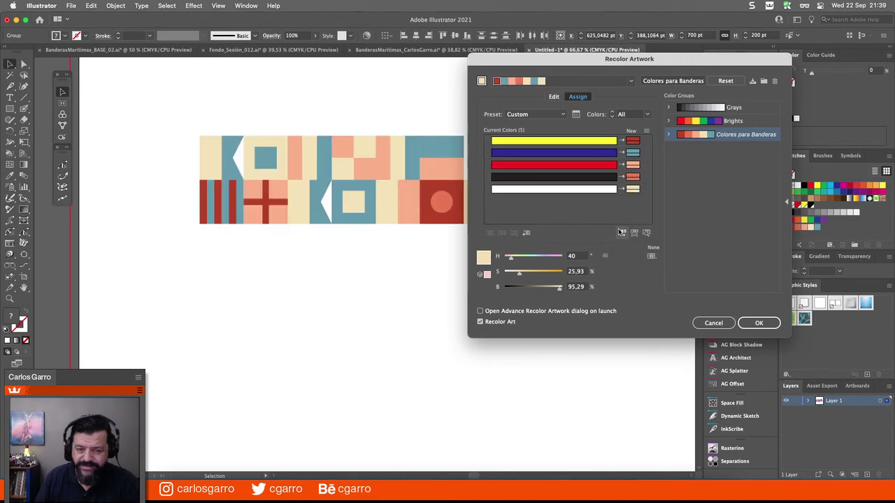
# Shuffle the assigned palette order until yellow becomes dark red, blue becomes cream, red becomes orange, and black and white become blue-green
pyautogui.click(620, 233)
pyautogui.click(621, 233)
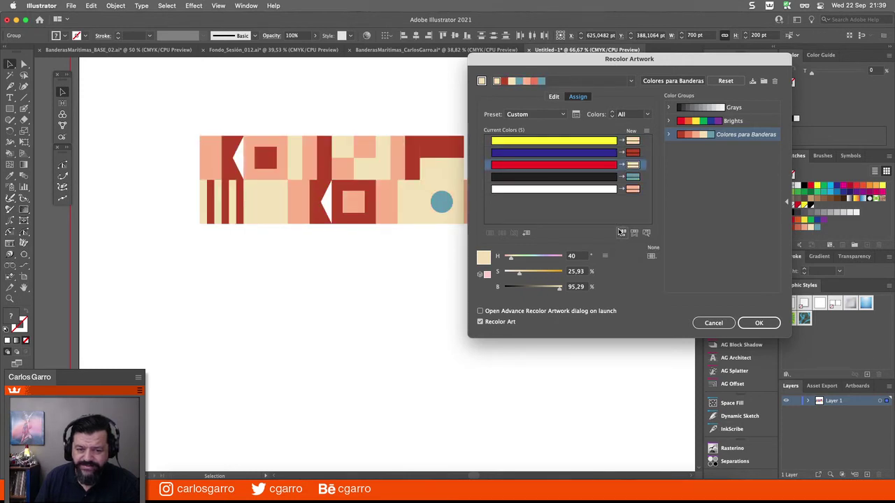
pyautogui.click(621, 233)
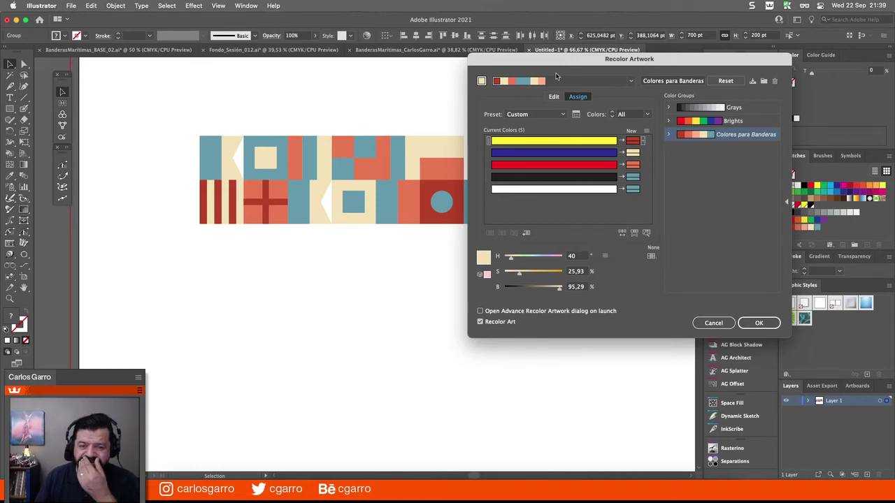
pyautogui.moveTo(560, 65); pyautogui.dragTo(450, 155)
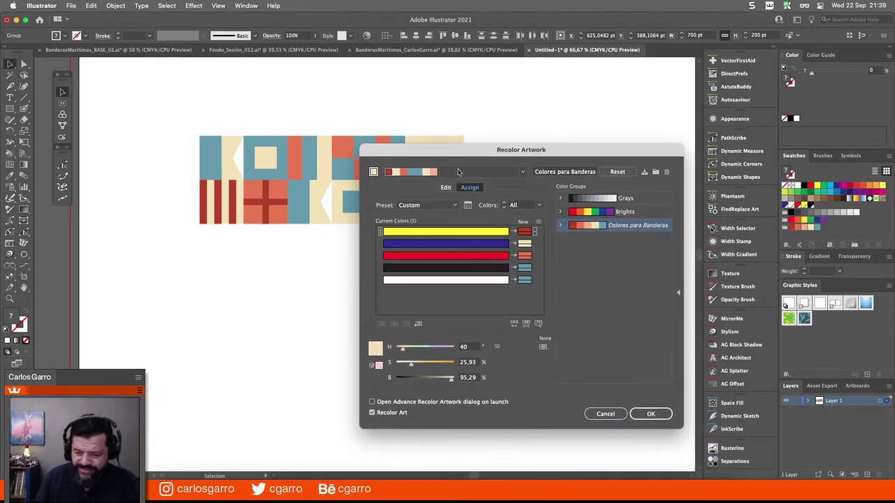
pyautogui.click(526, 280)
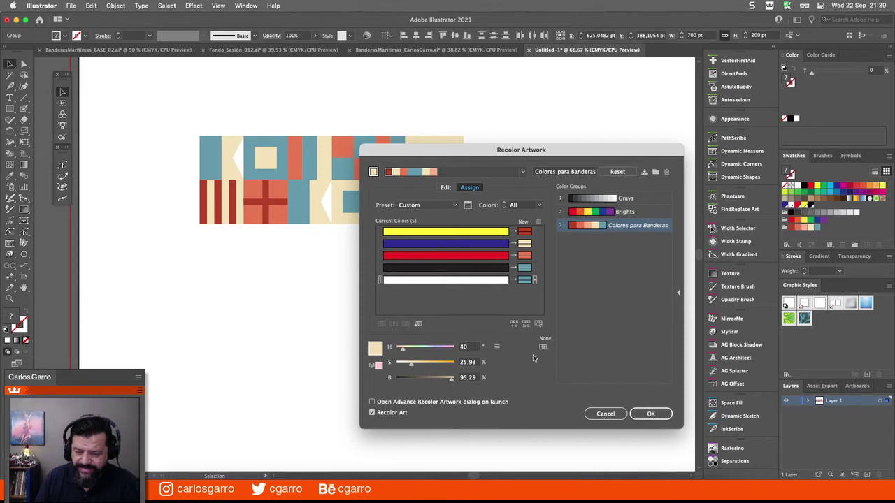
pyautogui.click(467, 231)
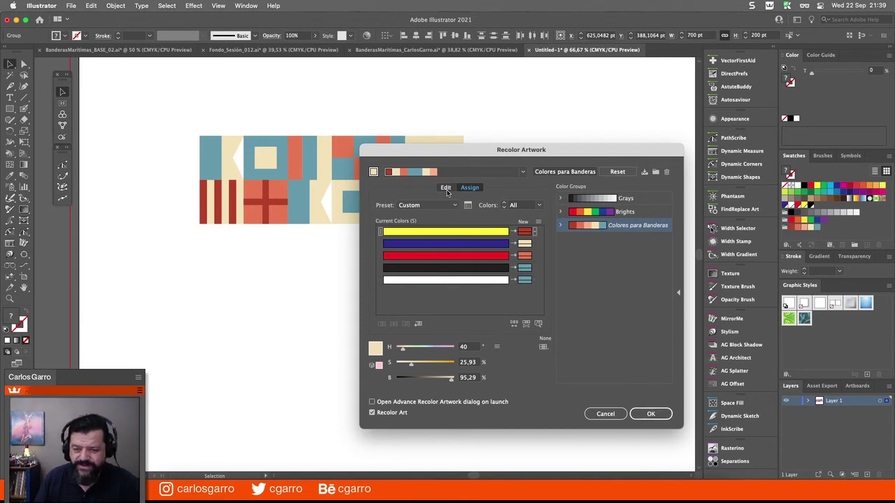
# Show the assigned palette colors on the color wheel for editing and toggle the link between the harmony colors
pyautogui.click(446, 187)
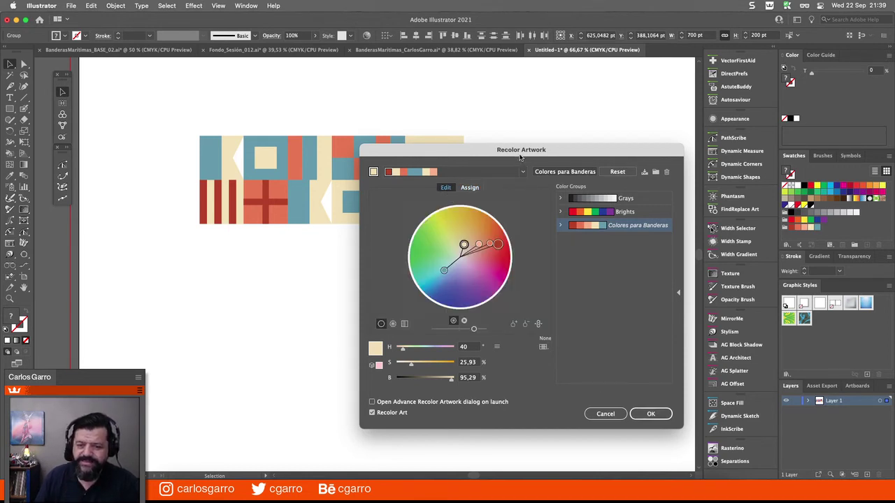
pyautogui.moveTo(520, 157); pyautogui.dragTo(588, 79)
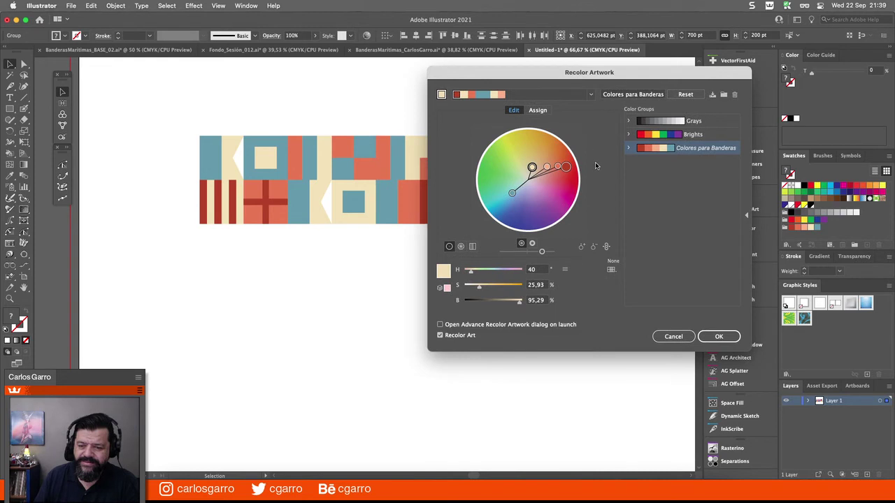
pyautogui.click(607, 248)
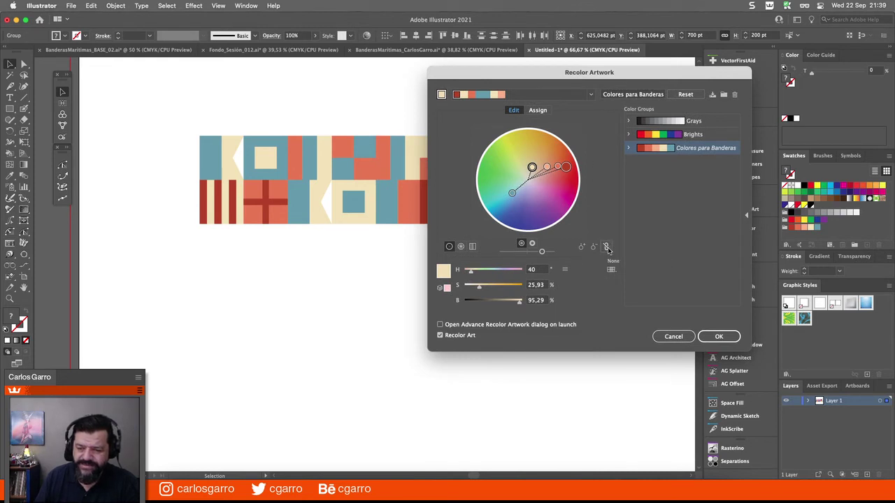
pyautogui.click(607, 249)
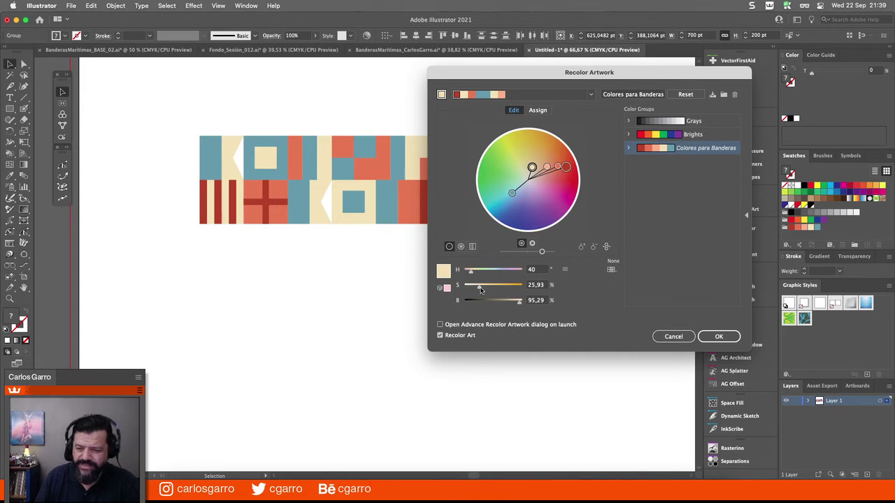
# Raise the overall brightness of the palette slightly and set the selected cream's saturation to 49%
pyautogui.moveTo(480, 289); pyautogui.dragTo(482, 289)
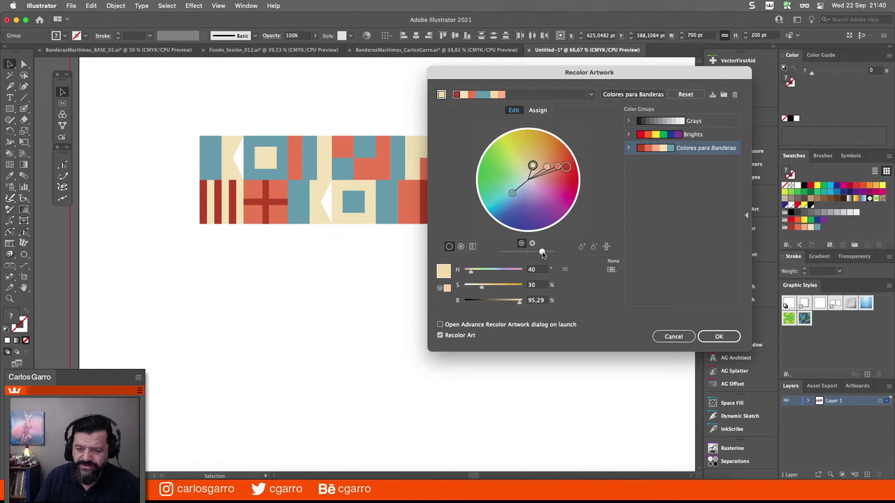
pyautogui.moveTo(541, 252); pyautogui.dragTo(546, 253)
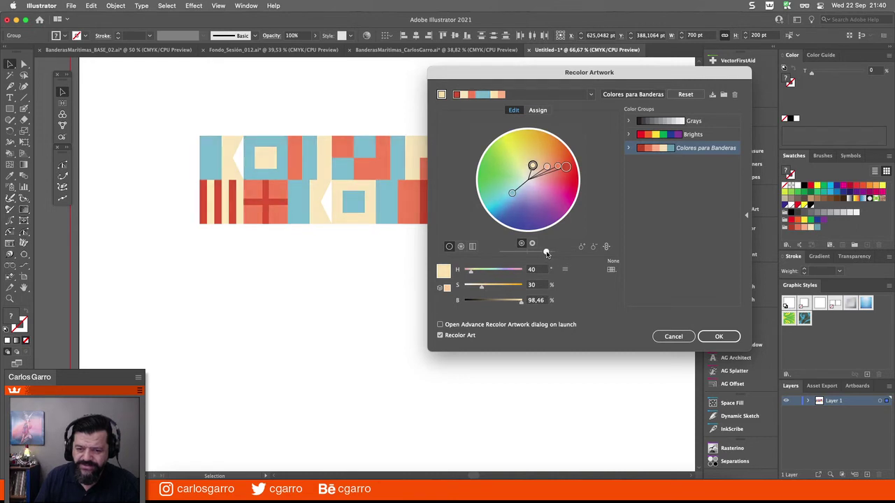
pyautogui.moveTo(482, 288); pyautogui.dragTo(493, 288)
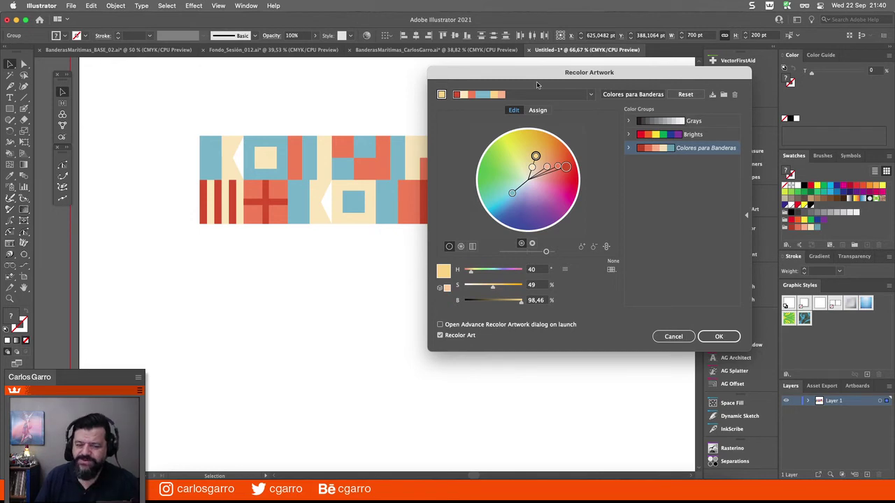
# Shift the blue-green to a blue of about H 204°, S 39%, B 79% and apply the recoloring, saving the changes to "Colores para Banderas"
pyautogui.moveTo(537, 84); pyautogui.dragTo(553, 142)
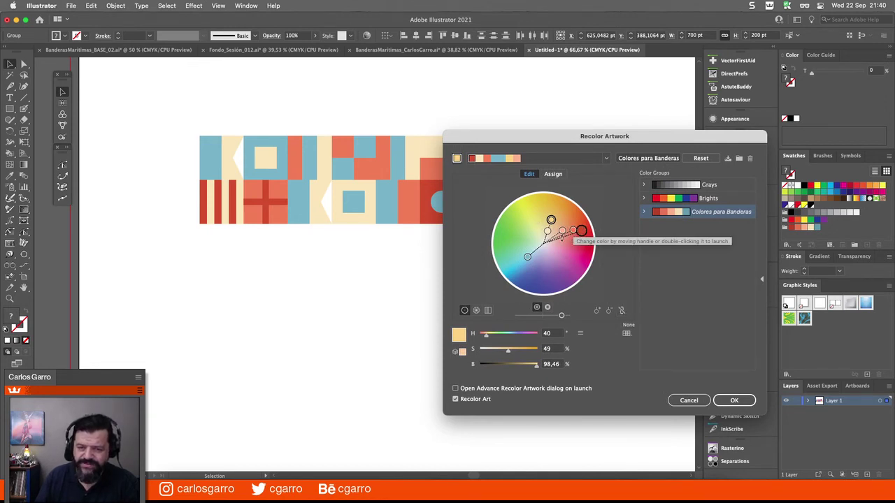
pyautogui.moveTo(533, 262); pyautogui.dragTo(530, 260)
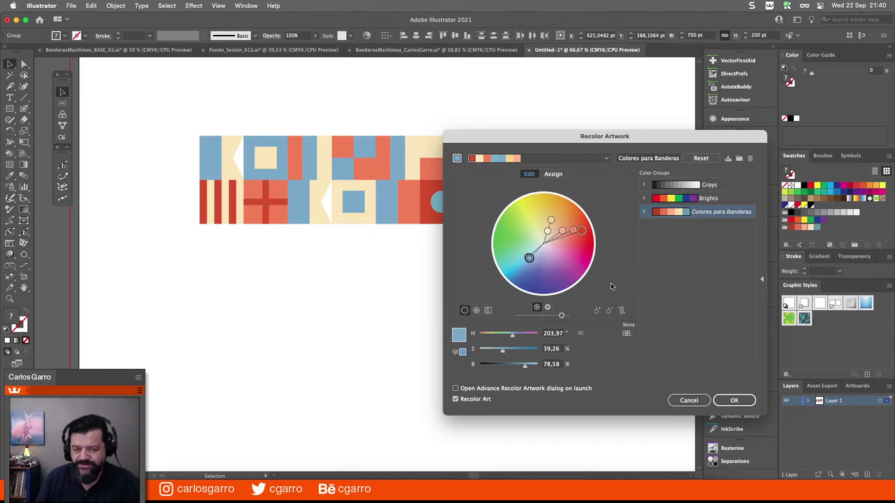
pyautogui.click(734, 400)
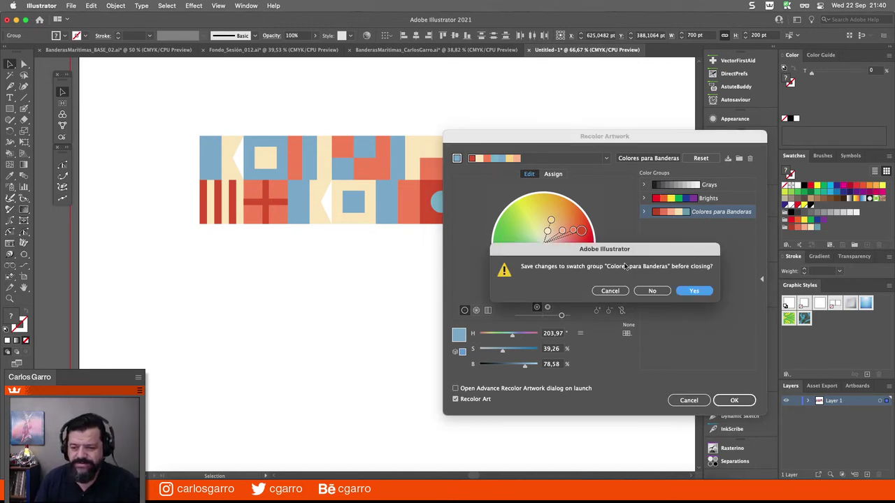
pyautogui.click(694, 291)
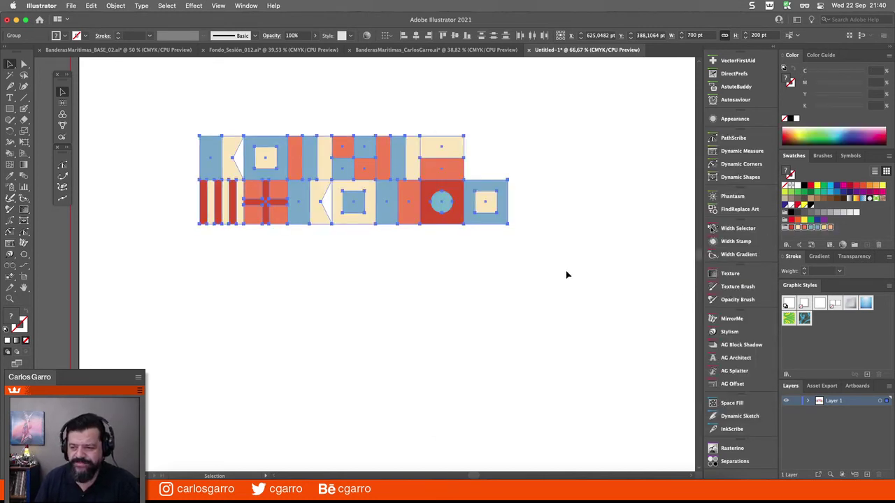
pyautogui.click(547, 276)
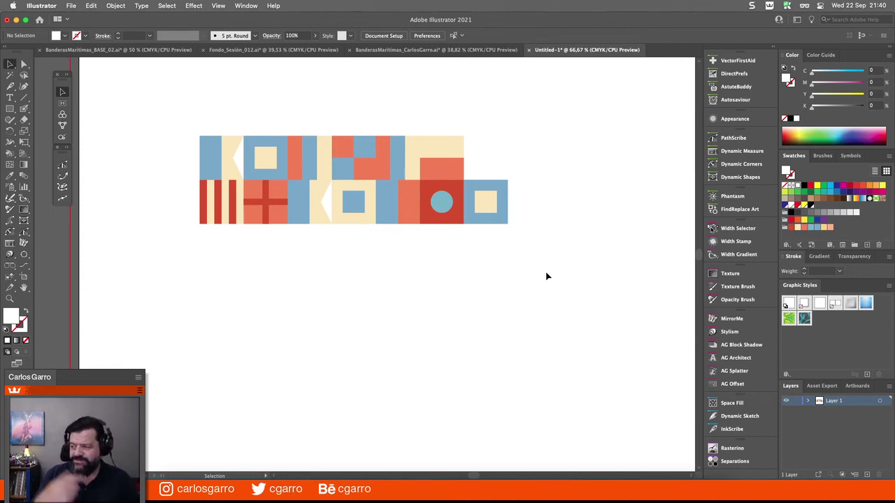
# Draw a triangle about 80 pt wide and 70 pt high in the empty space above the last blue flag
pyautogui.press('z')
pyautogui.moveTo(451, 120); pyautogui.dragTo(525, 226)
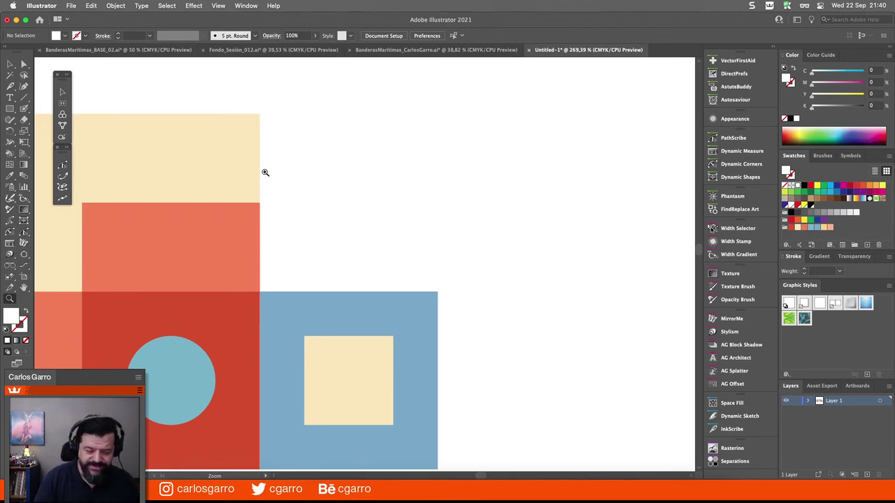
pyautogui.moveTo(10, 108); pyautogui.dragTo(46, 145)
pyautogui.moveTo(411, 212); pyautogui.dragTo(411, 130)
pyautogui.press('Down')
pyautogui.press('Down')
pyautogui.press('Down')
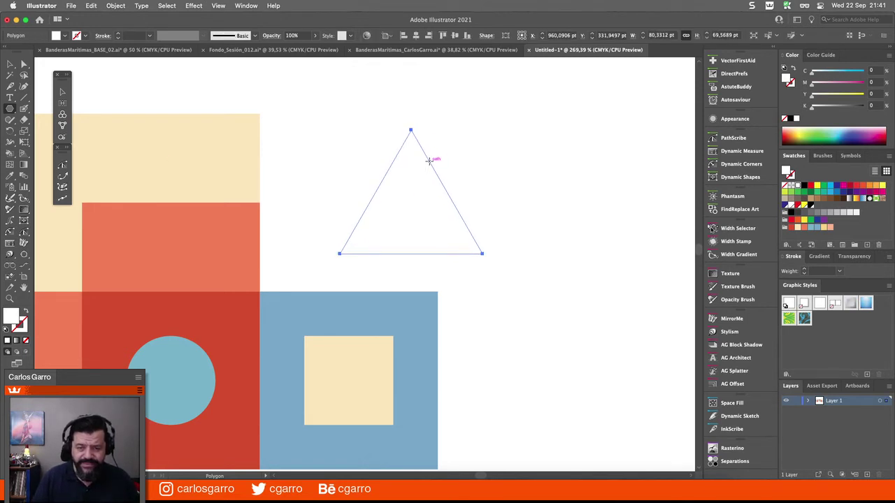
# Fill the triangle with the dark red sampled from the circle flag and rotate it so that it points right
pyautogui.press('i')
pyautogui.click(240, 303)
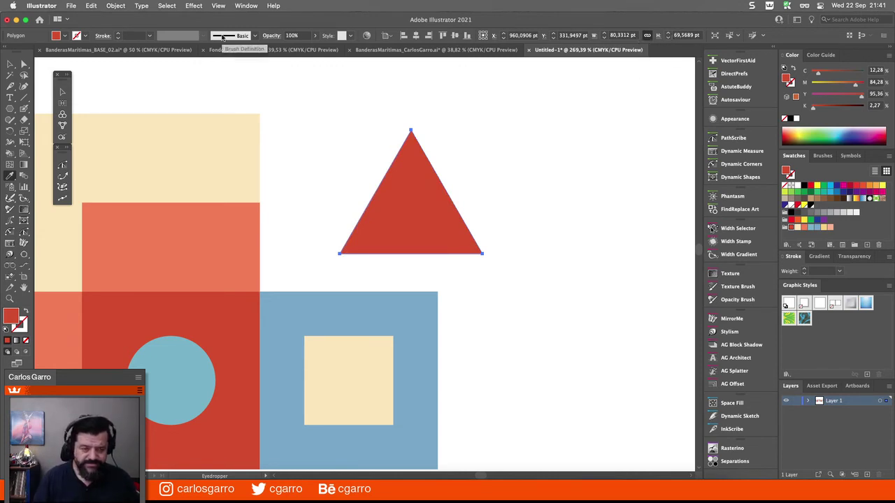
pyautogui.press('r')
pyautogui.press('Return')
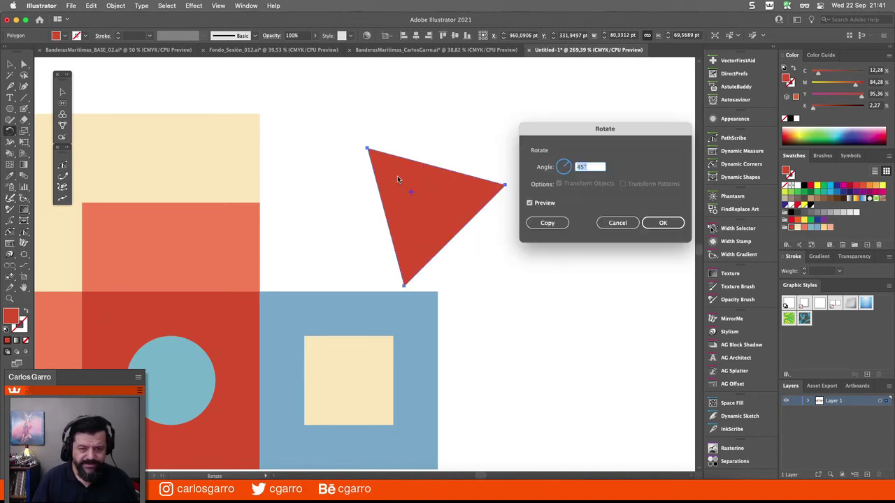
pyautogui.click(616, 222)
pyautogui.moveTo(394, 165); pyautogui.dragTo(486, 178)
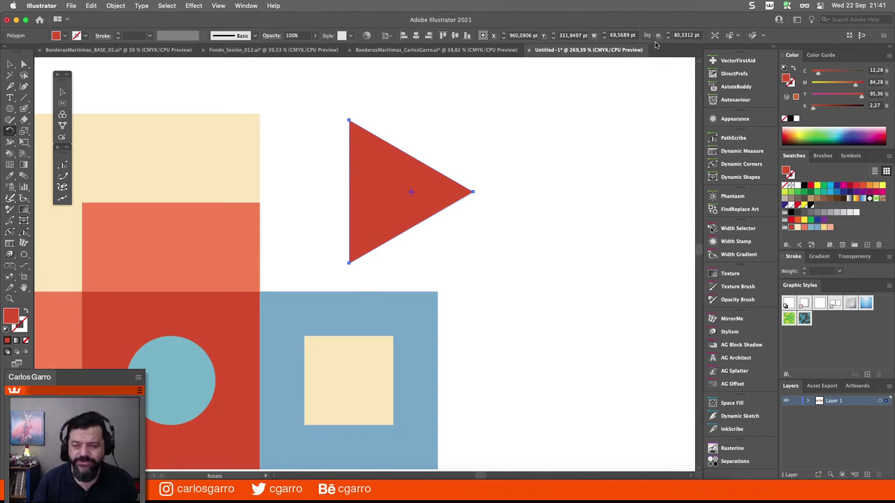
# Resize the triangle to 100 × 25 pt and snap its lower-left corner to the upper-left corner of the last blue flag
pyautogui.click(623, 36)
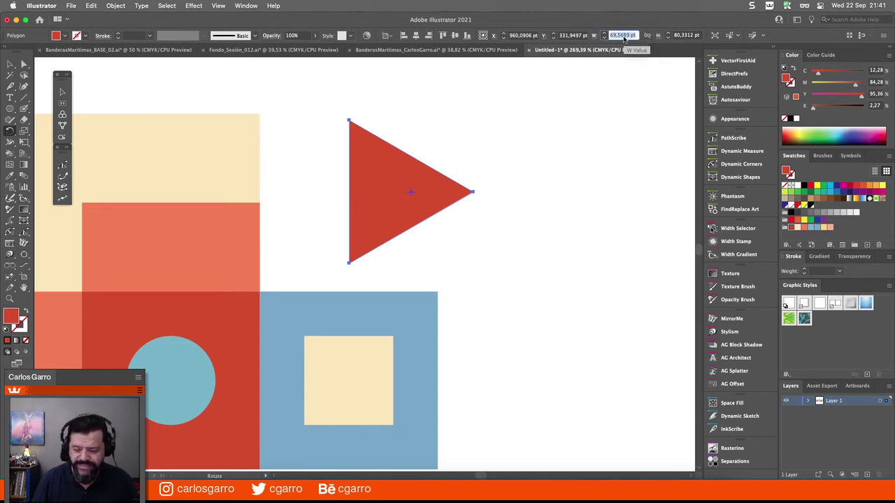
pyautogui.write('100')
pyautogui.press('Tab')
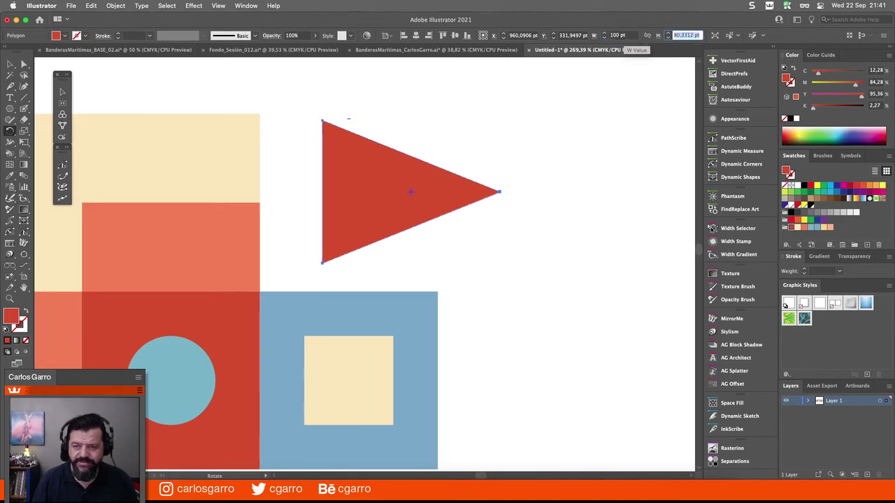
pyautogui.write('25')
pyautogui.press('Tab')
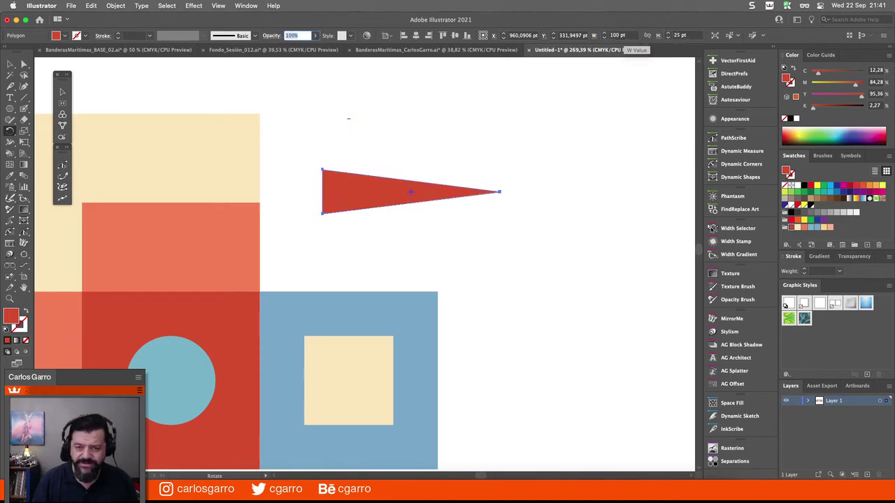
pyautogui.click(10, 64)
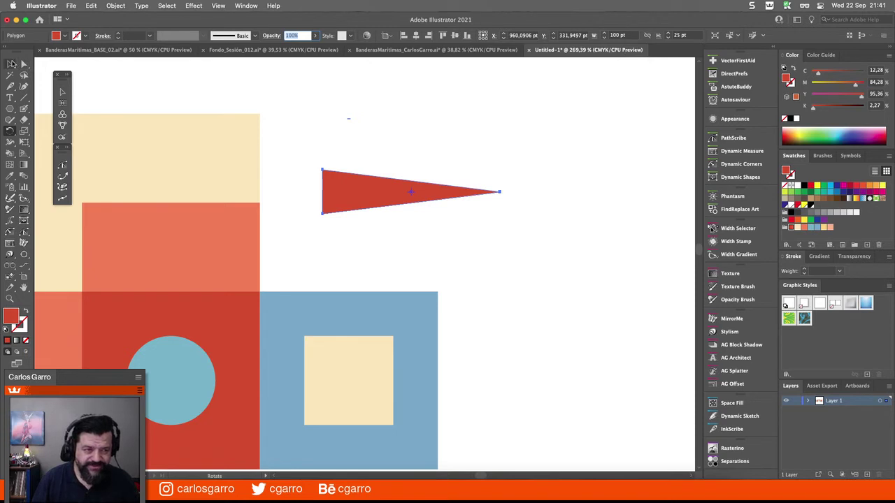
pyautogui.moveTo(322, 217); pyautogui.dragTo(260, 293)
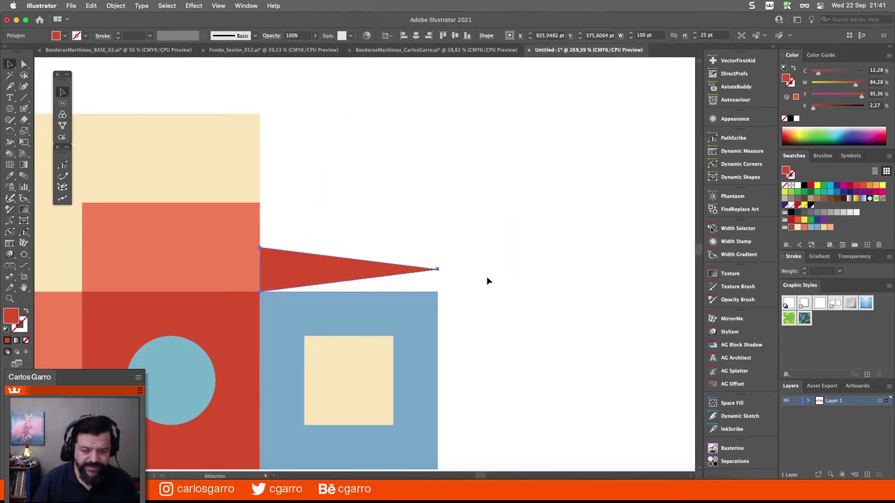
# Stack three copies of the triangle directly above the original, filling the height of the row beside the last upper flag
pyautogui.click(321, 255)
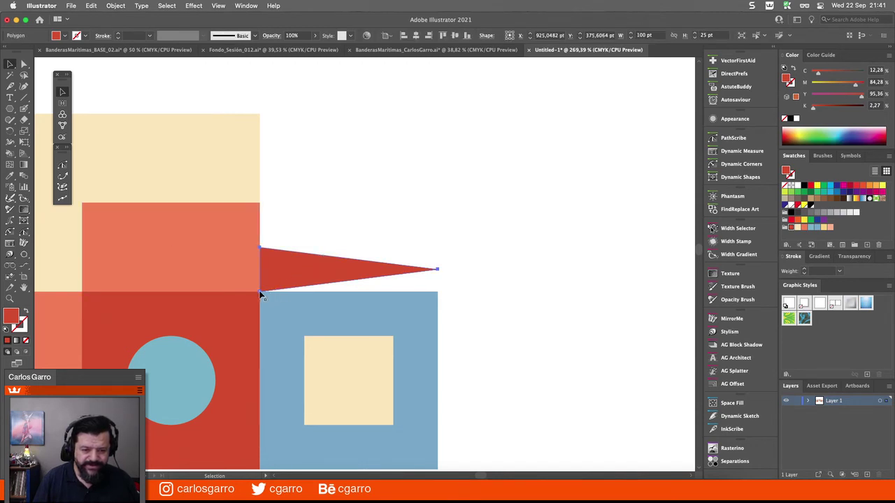
pyautogui.moveTo(260, 291); pyautogui.dragTo(259, 247)
pyautogui.press('super+d')
pyautogui.press('super+d')
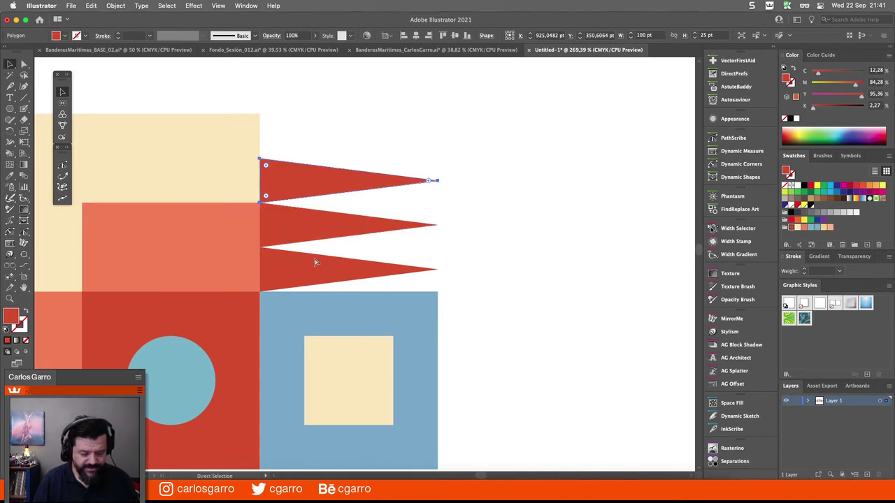
pyautogui.click(502, 234)
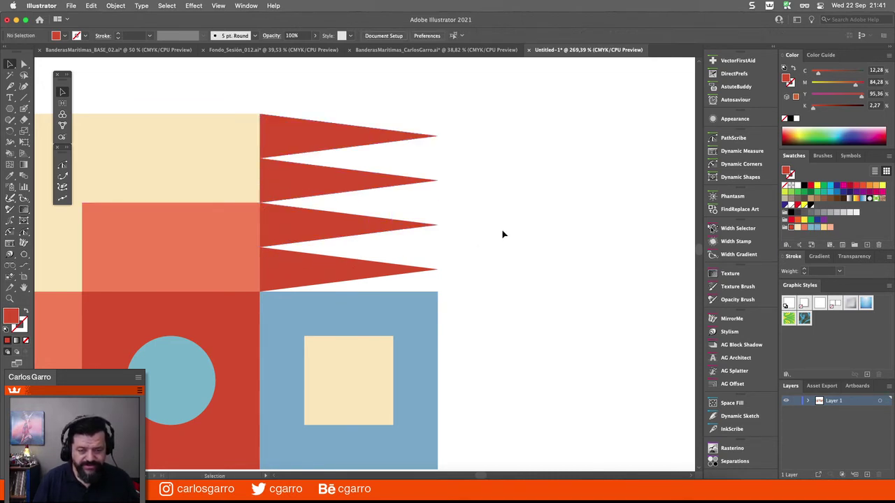
# Recolor the first and third triangles of the stack with the light blue sampled from the checkered flag
pyautogui.click(426, 182)
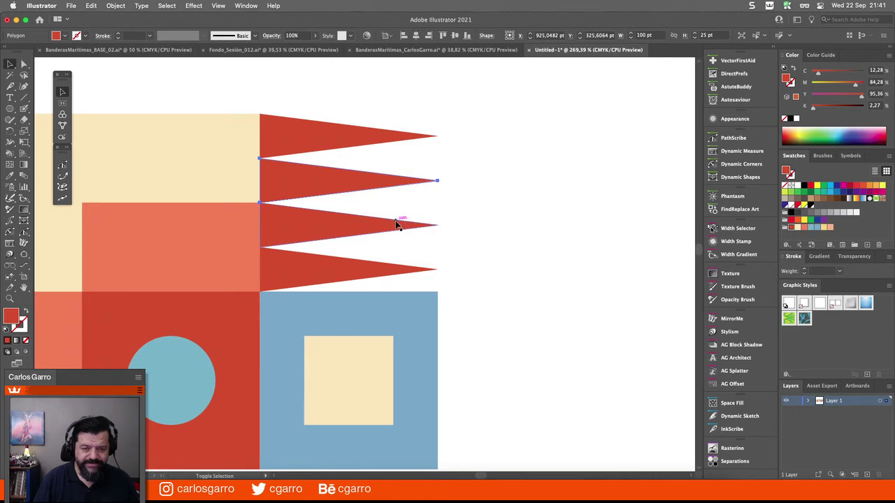
pyautogui.click(376, 262)
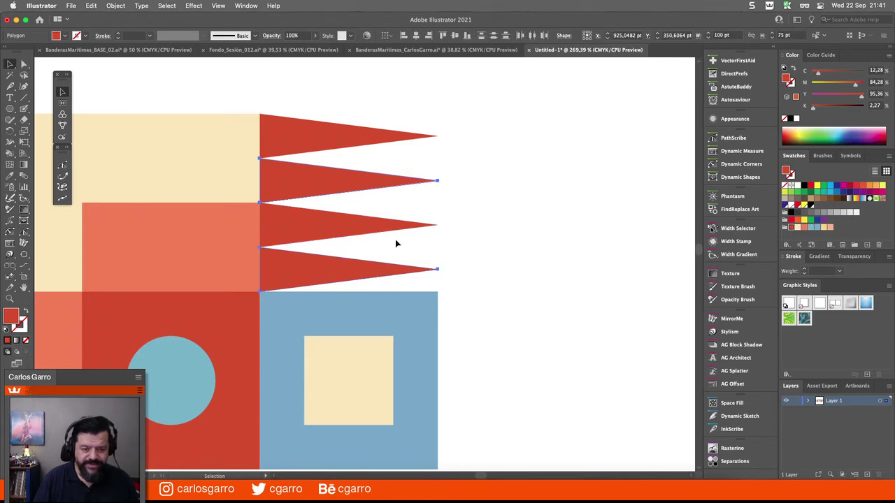
pyautogui.click(396, 242)
pyautogui.moveTo(410, 236); pyautogui.dragTo(417, 237)
pyautogui.moveTo(443, 128); pyautogui.dragTo(405, 151)
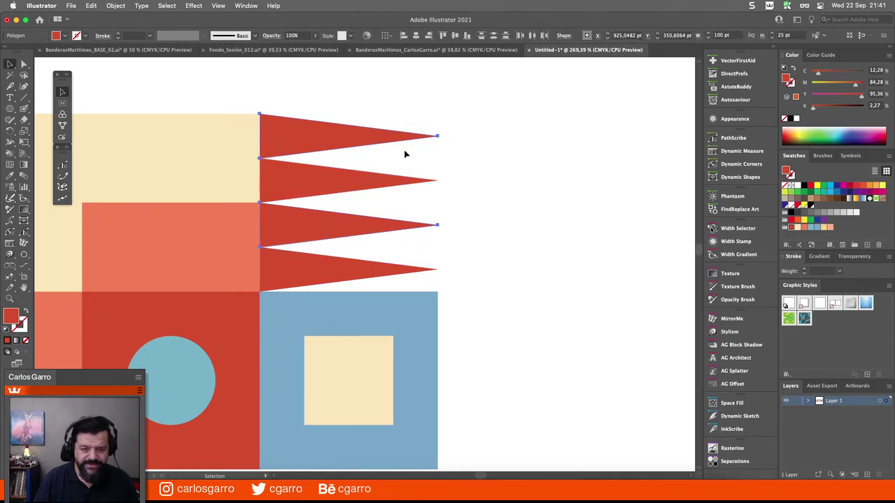
pyautogui.press('super+1')
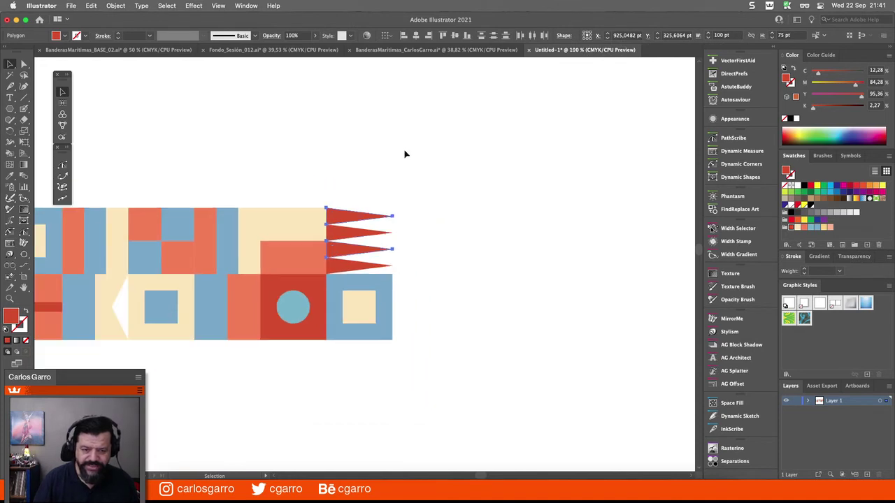
pyautogui.press('i')
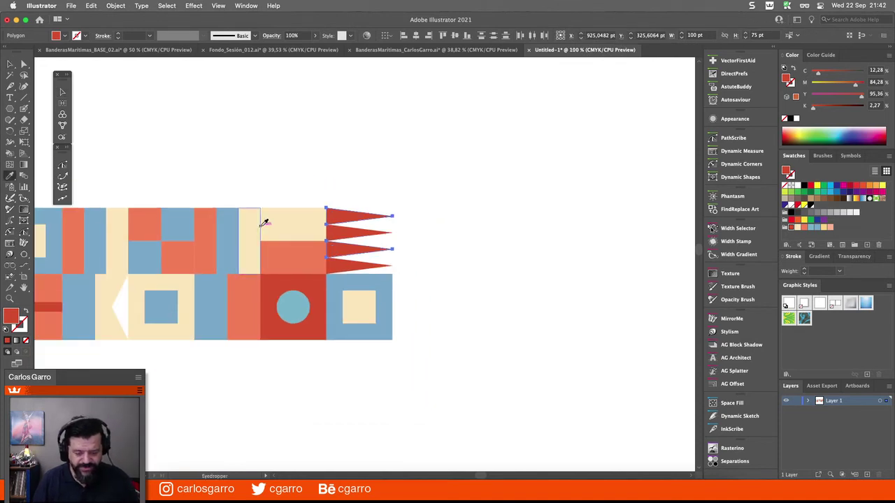
pyautogui.click(179, 217)
pyautogui.click(10, 65)
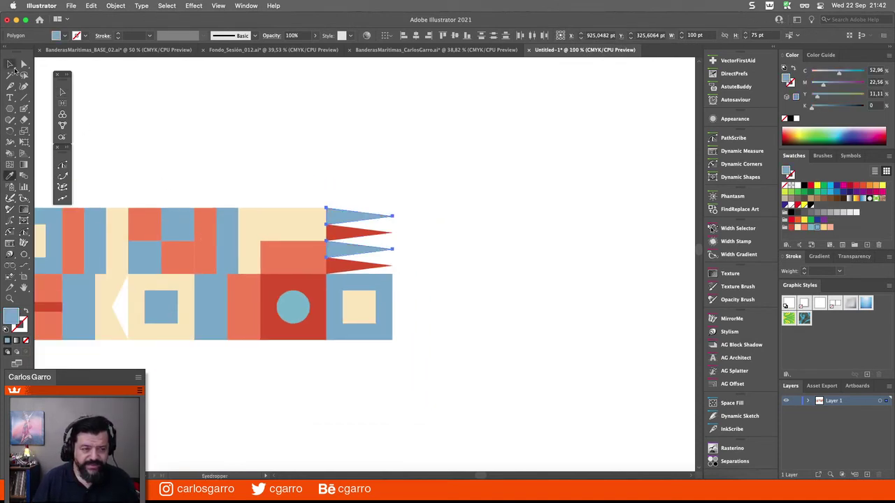
pyautogui.click(253, 146)
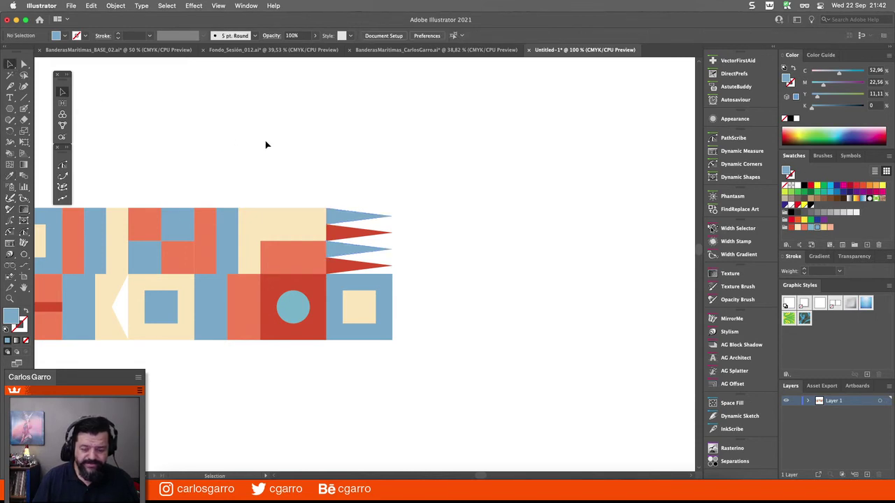
# Duplicate the complete block of flags, placing the copy directly below the original with a gap between them
pyautogui.press('super+minus')
pyautogui.moveTo(300, 170); pyautogui.dragTo(384, 142)
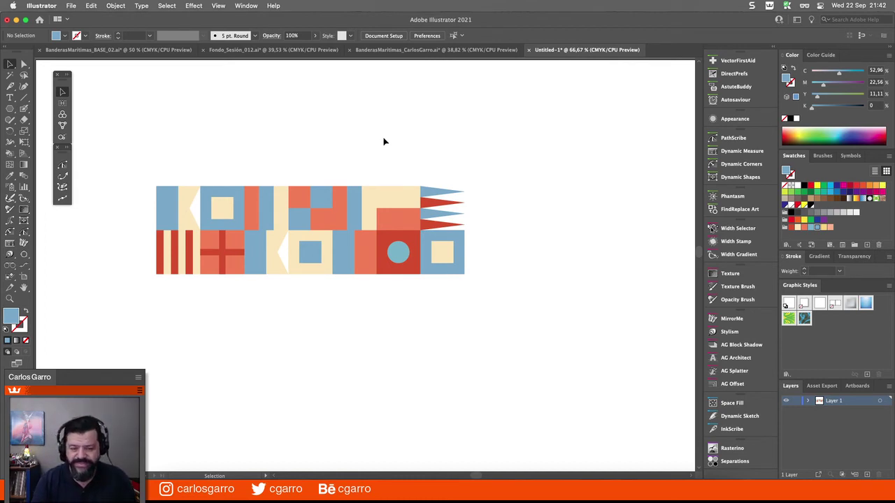
pyautogui.press('super+minus')
pyautogui.moveTo(381, 136); pyautogui.dragTo(331, 105)
pyautogui.moveTo(142, 127); pyautogui.dragTo(456, 251)
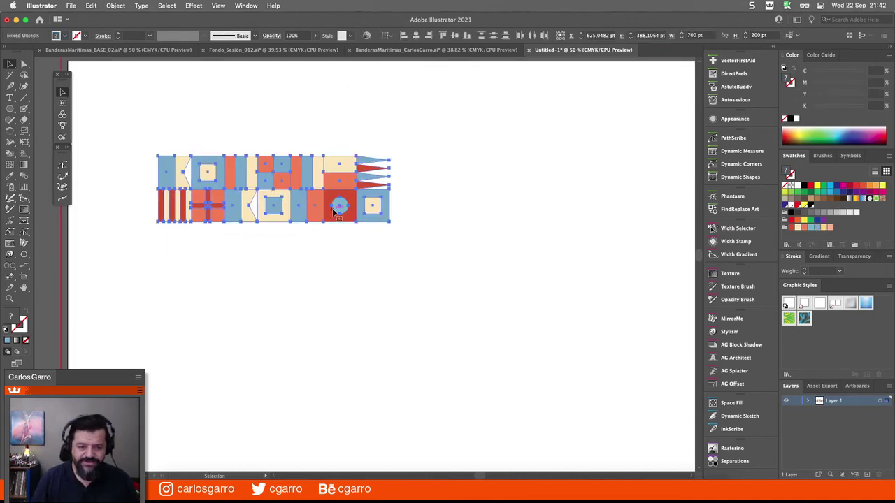
pyautogui.moveTo(305, 197); pyautogui.dragTo(282, 208)
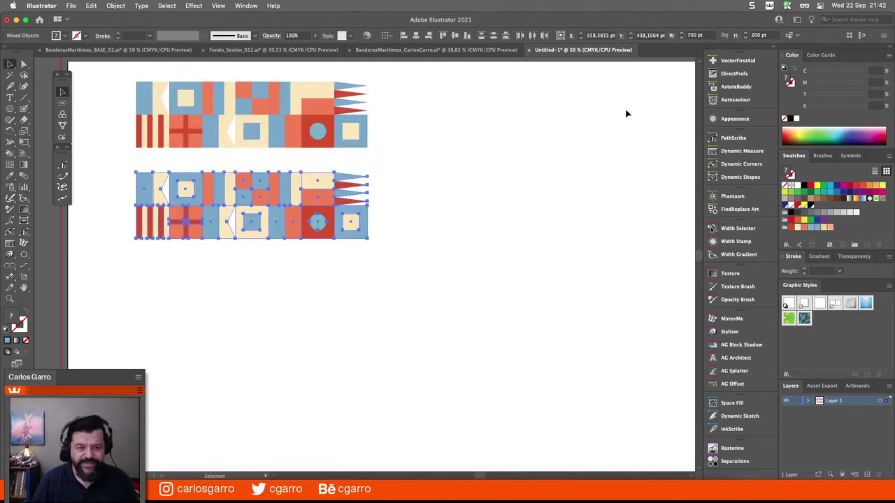
# Scale the duplicated flag block proportionally to a width of 200 pt
pyautogui.click(725, 36)
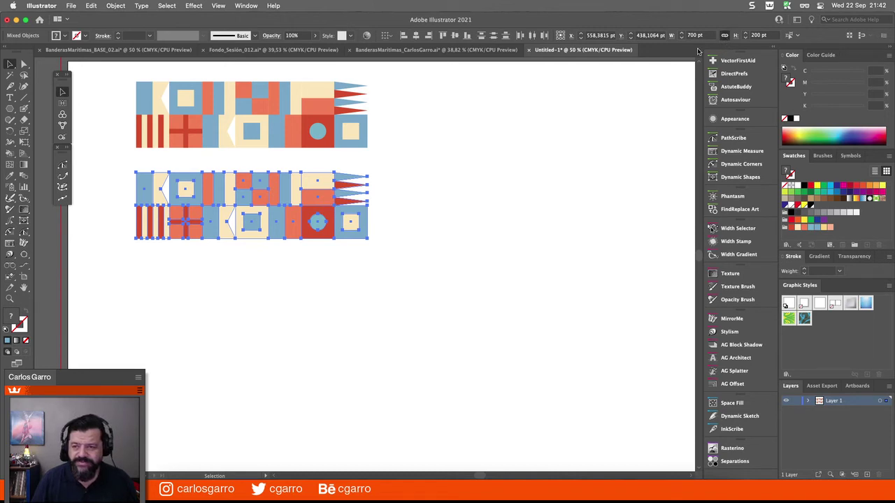
pyautogui.click(669, 35)
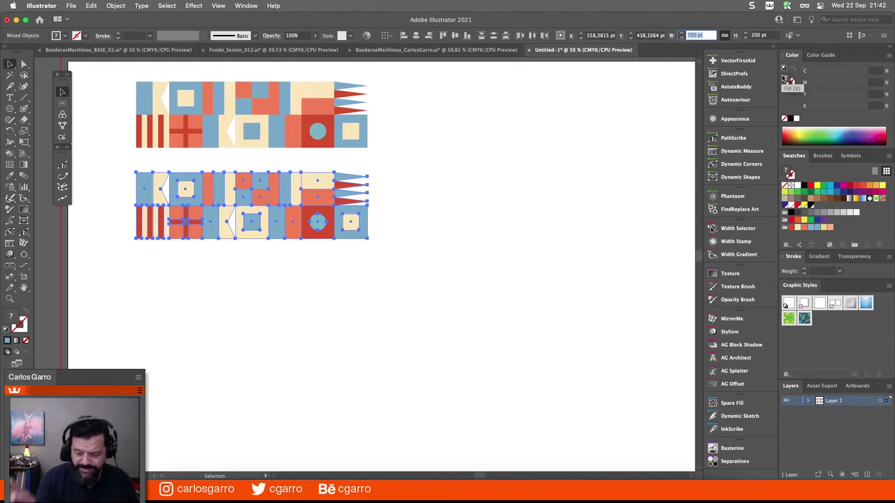
pyautogui.write('200')
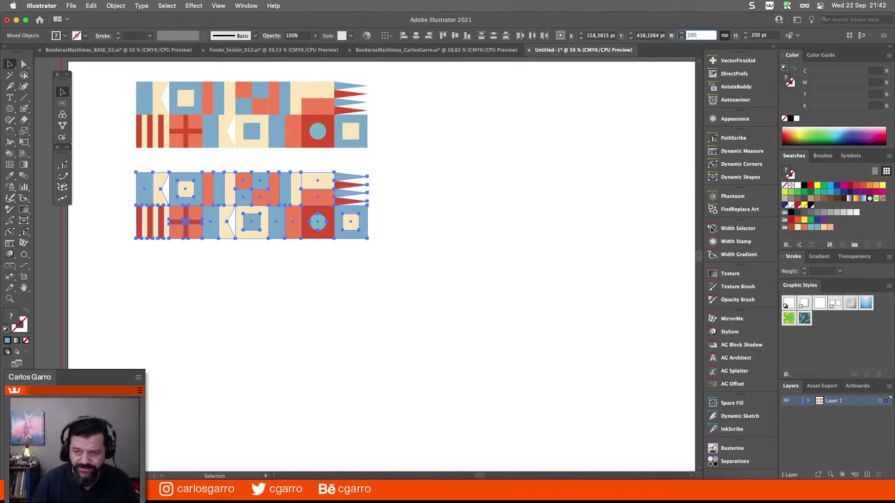
pyautogui.press('Return')
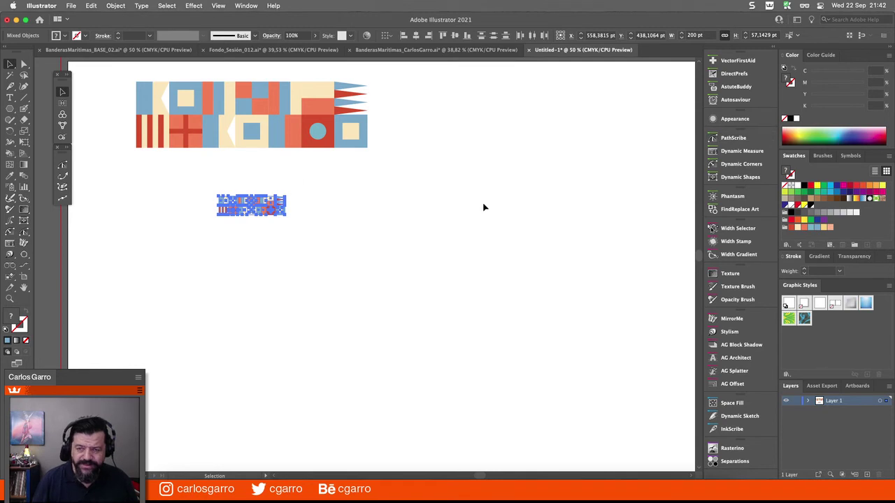
pyautogui.click(441, 226)
# Select the small flag block and delete all unused brushes from the document
pyautogui.moveTo(194, 183); pyautogui.dragTo(347, 249)
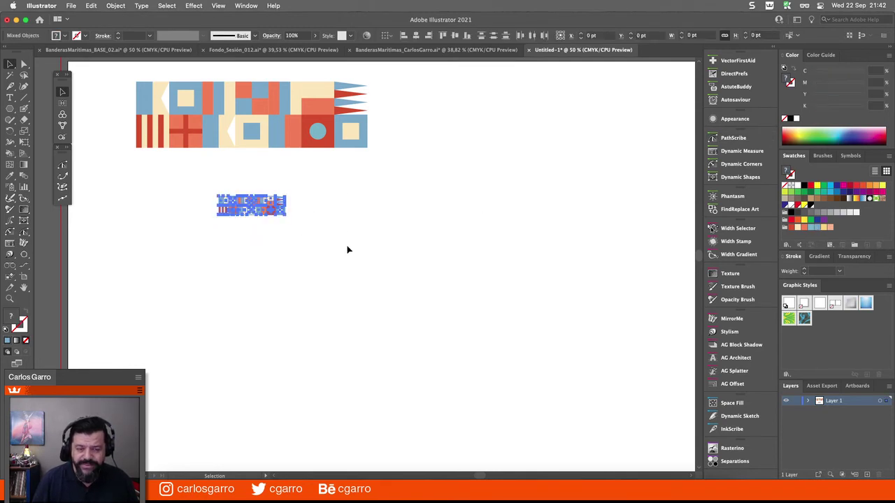
pyautogui.click(824, 156)
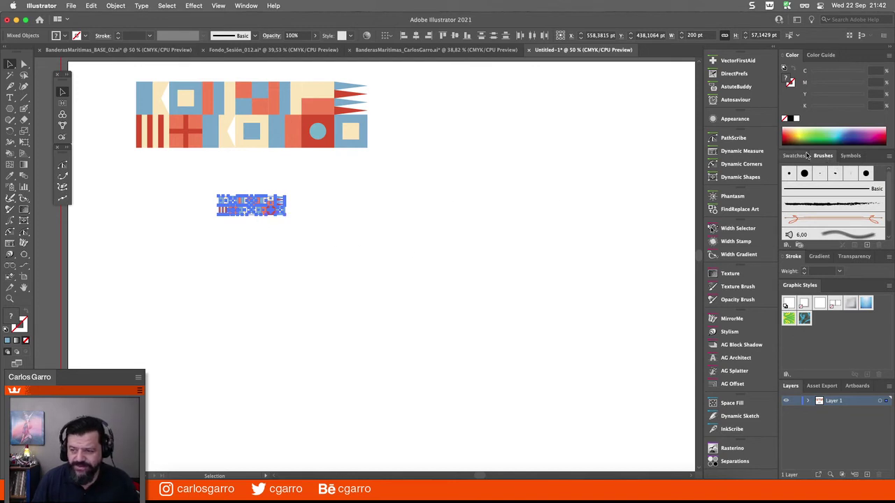
pyautogui.click(890, 160)
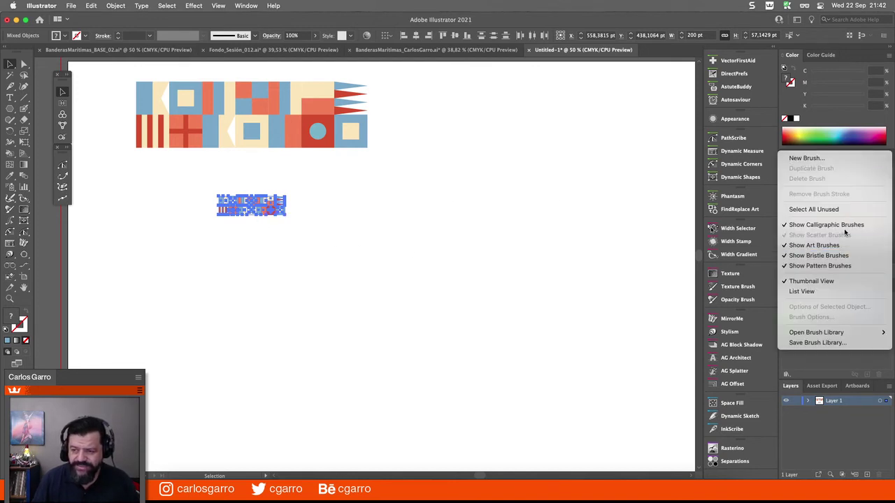
pyautogui.click(847, 207)
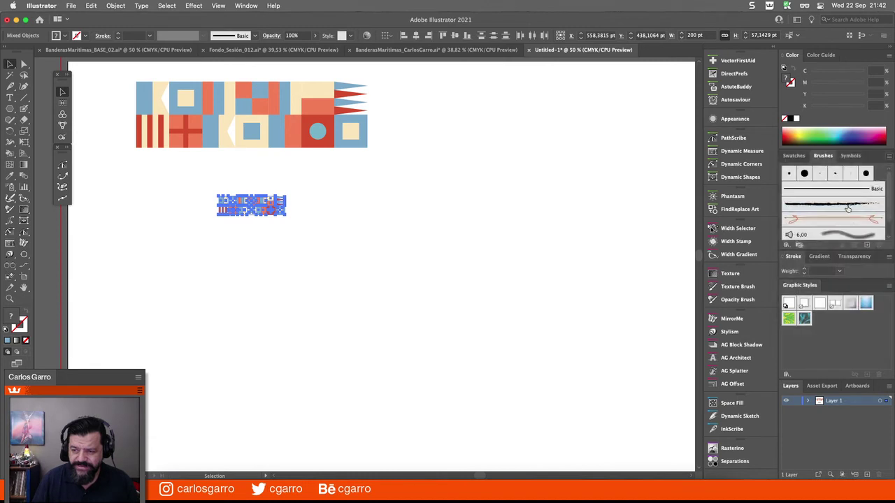
pyautogui.click(879, 244)
pyautogui.click(480, 264)
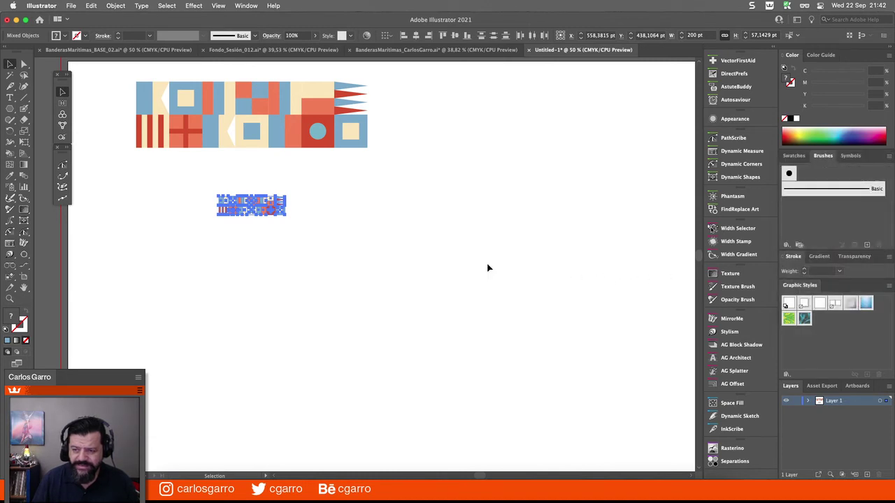
# Create a Pattern Brush from the small flag block and name it "Brocha 01"
pyautogui.click(866, 246)
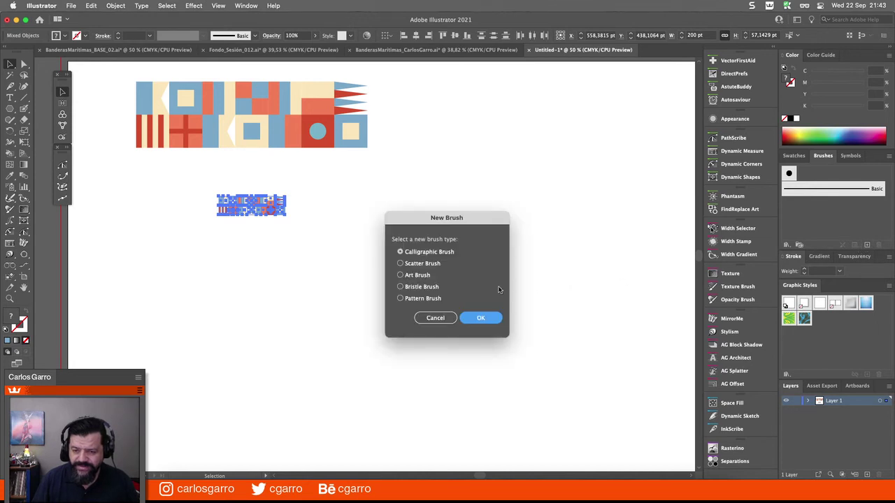
pyautogui.click(411, 302)
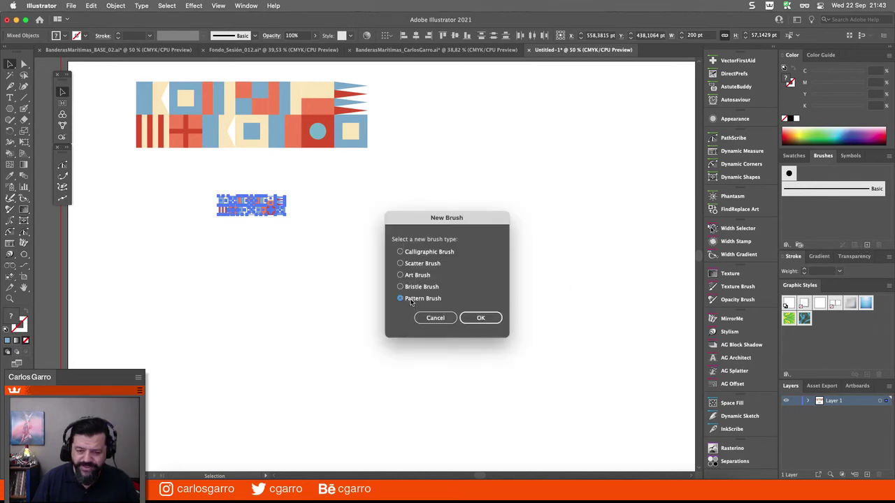
pyautogui.click(480, 318)
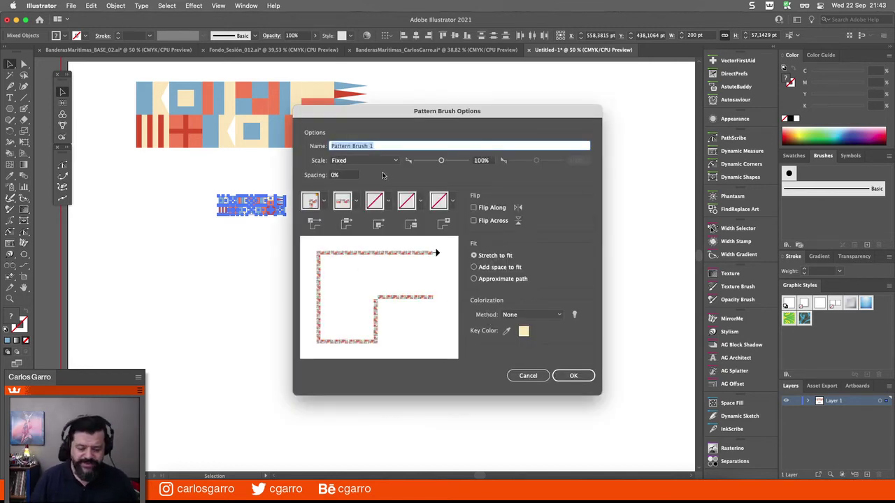
pyautogui.write('Brocha 01')
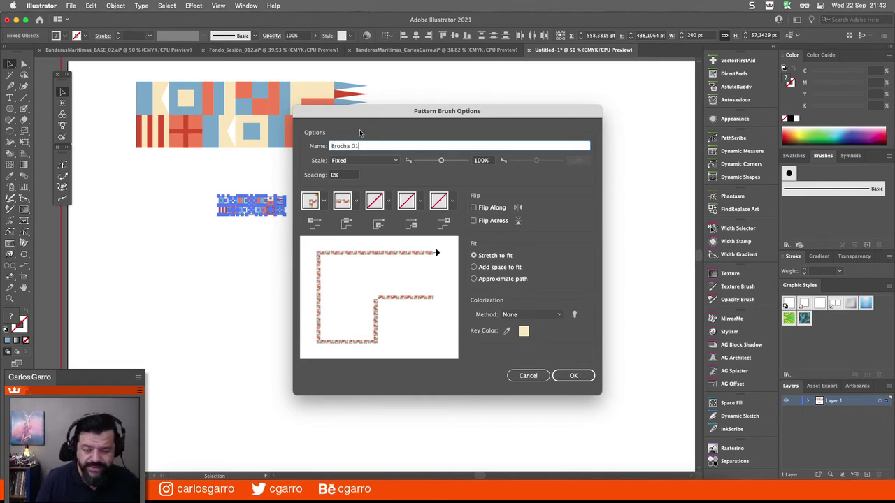
# Set the pattern brush's outer corner tile to Auto-Centered
pyautogui.click(324, 202)
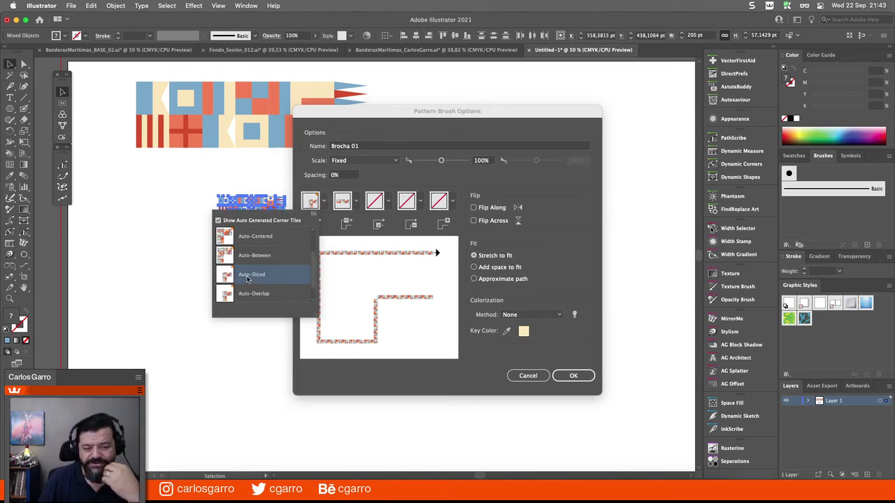
pyautogui.click(257, 238)
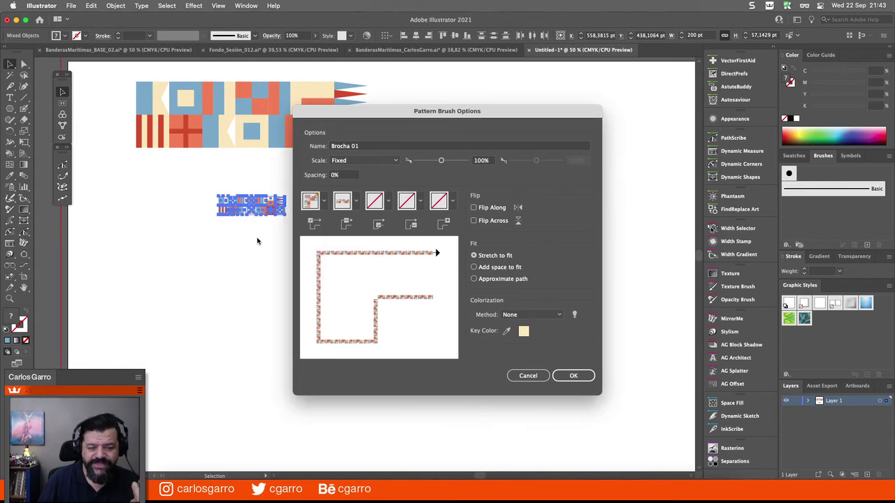
pyautogui.click(323, 201)
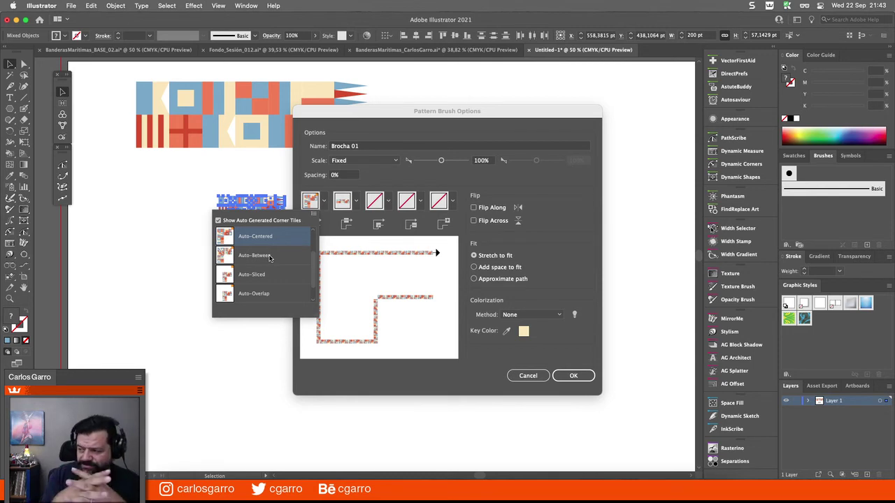
pyautogui.scroll(1, 269, 258)
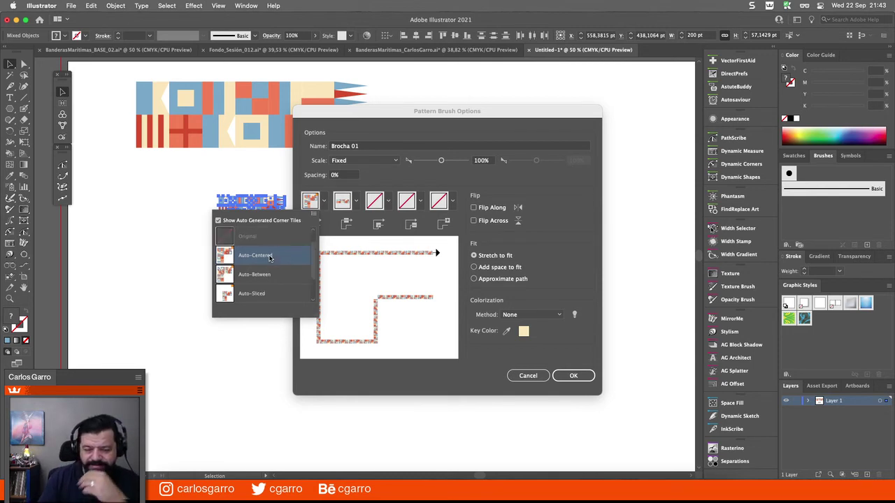
pyautogui.click(270, 257)
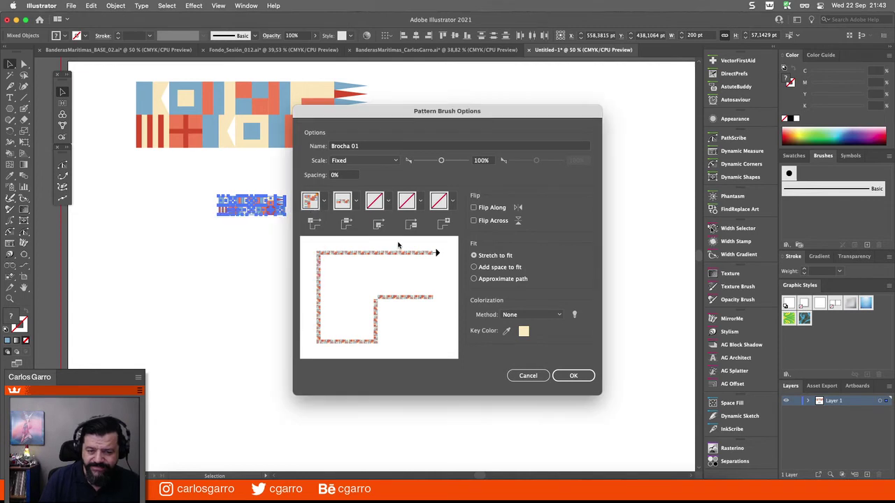
# Set the inner corner tile to Auto-Centered and save the pattern brush with Fixed scale and Stretch to fit
pyautogui.click(389, 201)
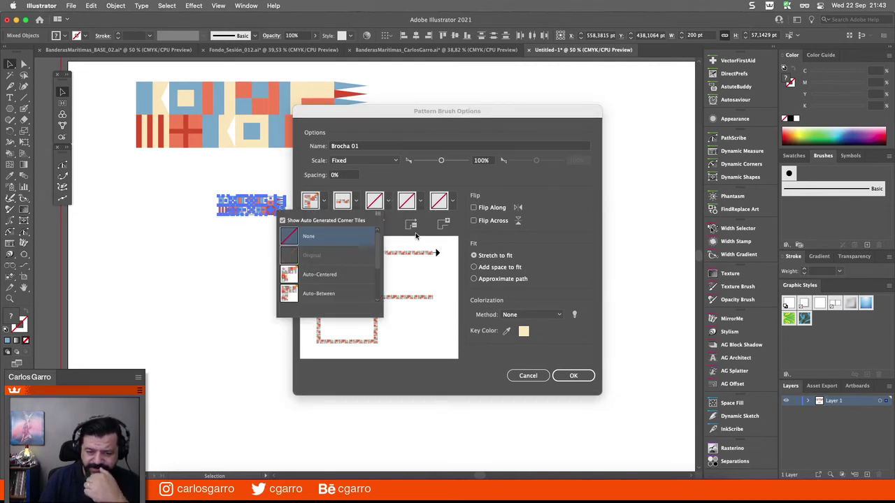
pyautogui.click(417, 238)
pyautogui.click(323, 203)
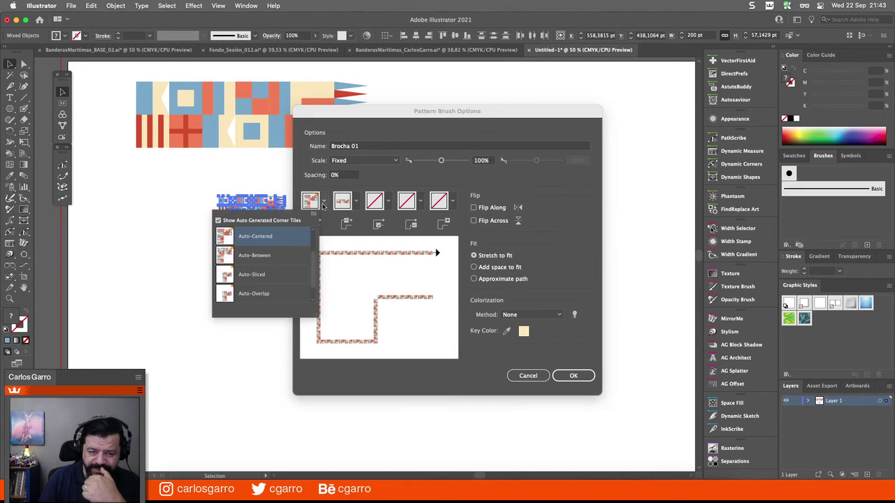
pyautogui.click(389, 203)
pyautogui.click(388, 203)
pyautogui.click(332, 275)
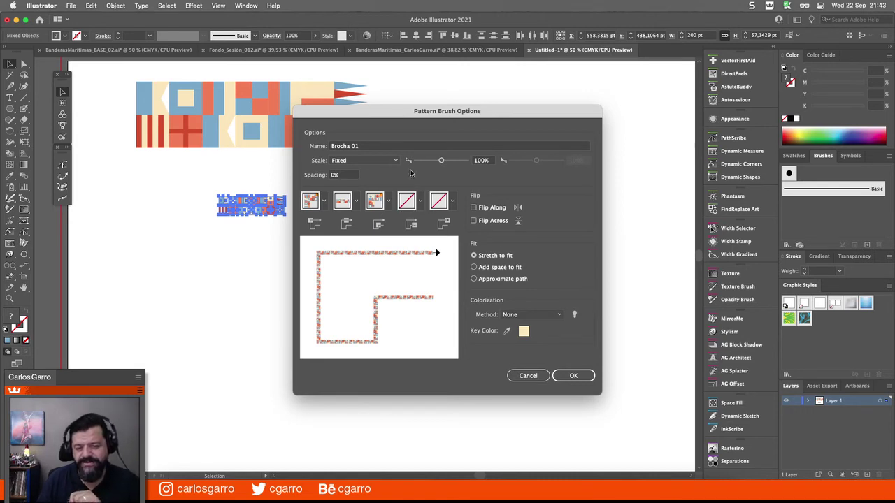
pyautogui.click(573, 376)
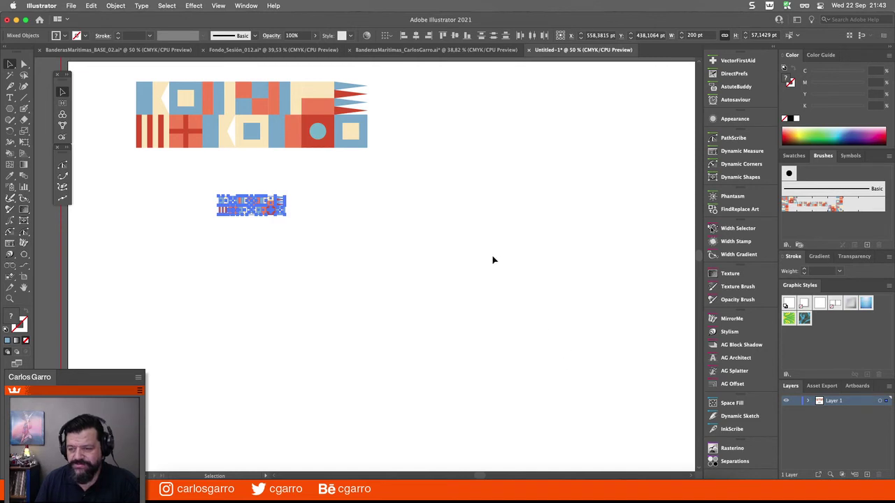
# Draw a 2040 × 2040 pt rectangle covering the whole artboard out to the bleed edges
pyautogui.click(492, 260)
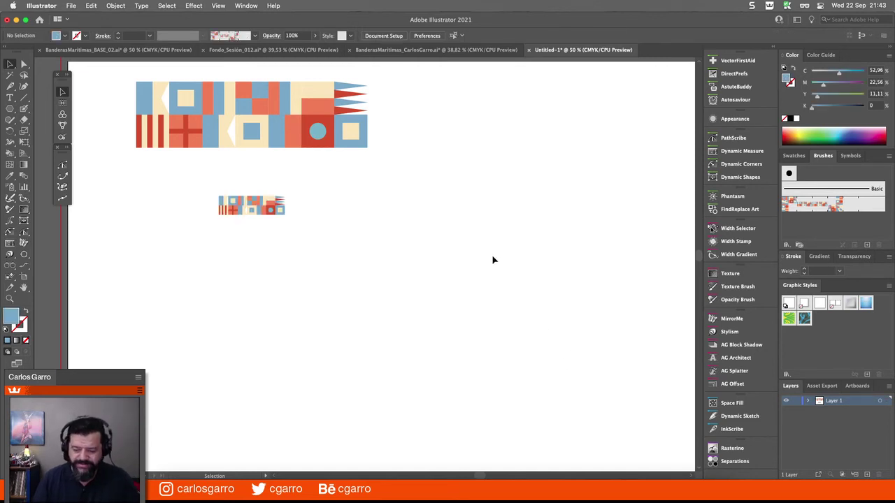
pyautogui.press('super+minus')
pyautogui.press('super+minus')
pyautogui.moveTo(483, 251); pyautogui.dragTo(464, 192)
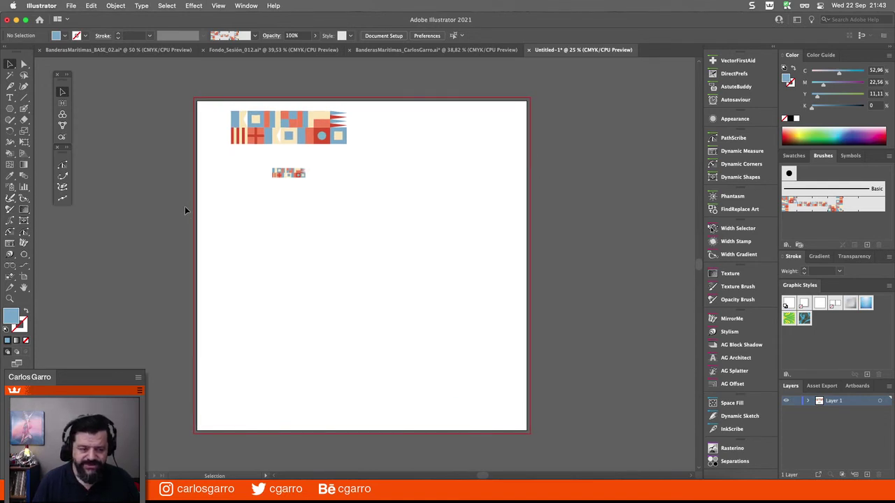
pyautogui.press('m')
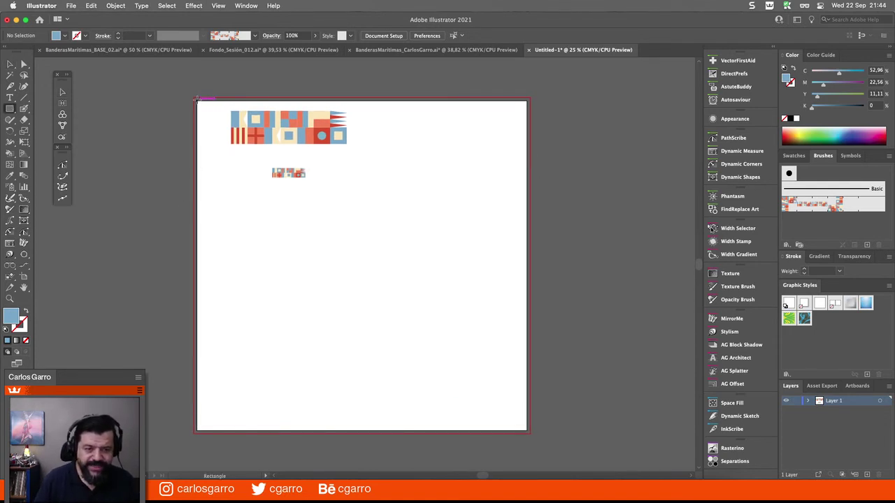
pyautogui.moveTo(196, 100); pyautogui.dragTo(529, 433)
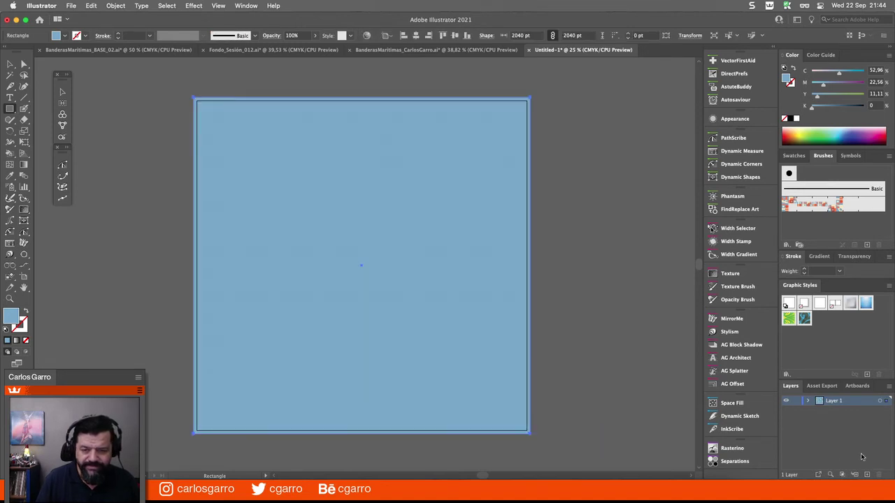
# Create a new layer, move the background rectangle onto it, and place that layer below Layer 1
pyautogui.click(866, 474)
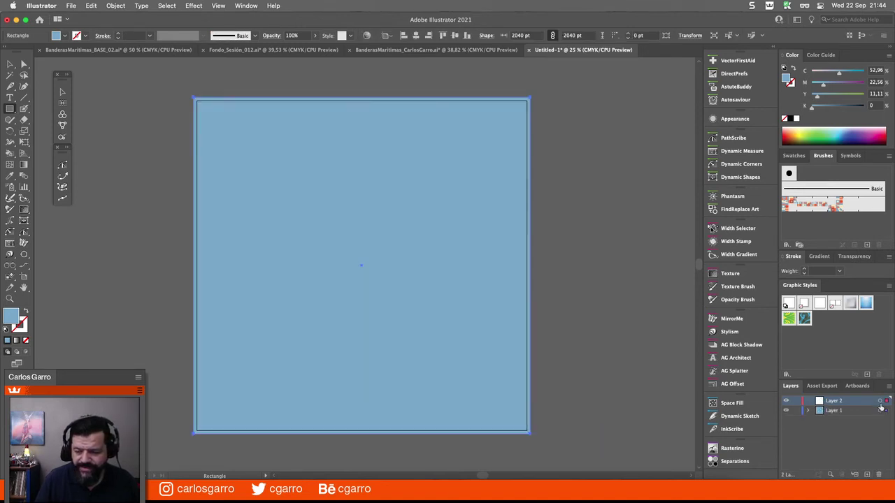
pyautogui.moveTo(885, 411); pyautogui.dragTo(852, 413)
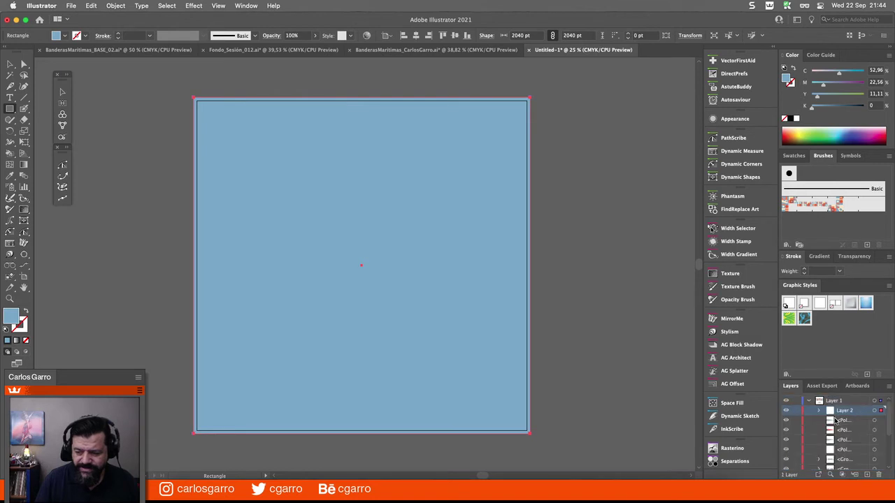
pyautogui.press('super+z')
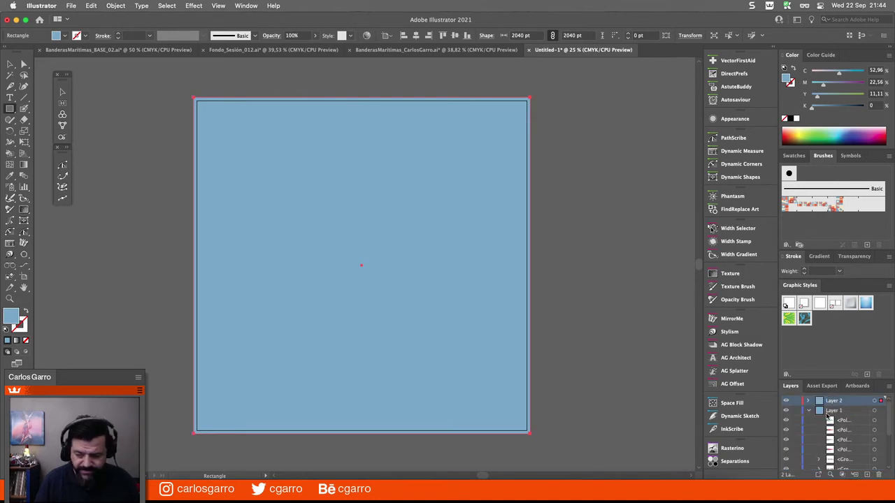
pyautogui.moveTo(858, 405); pyautogui.dragTo(851, 418)
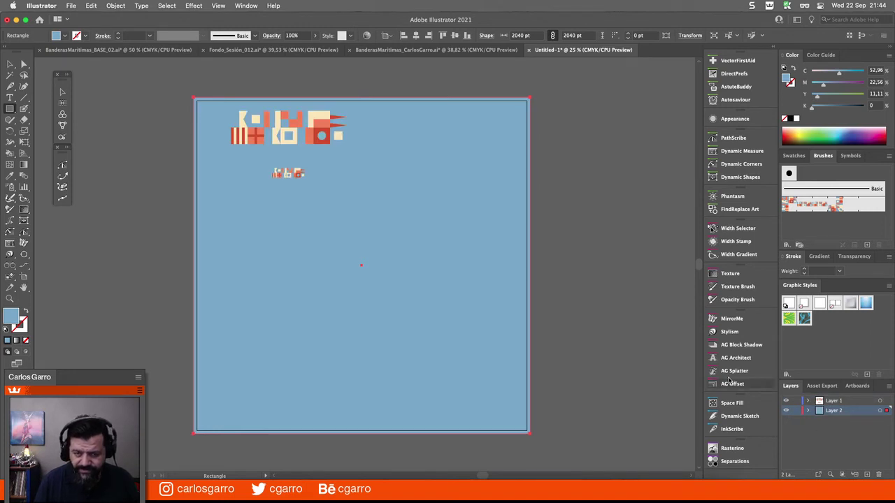
# Recolor the background rectangle from the blue swatch and lighten it in HSB to 30% saturation and 87% brightness
pyautogui.click(797, 156)
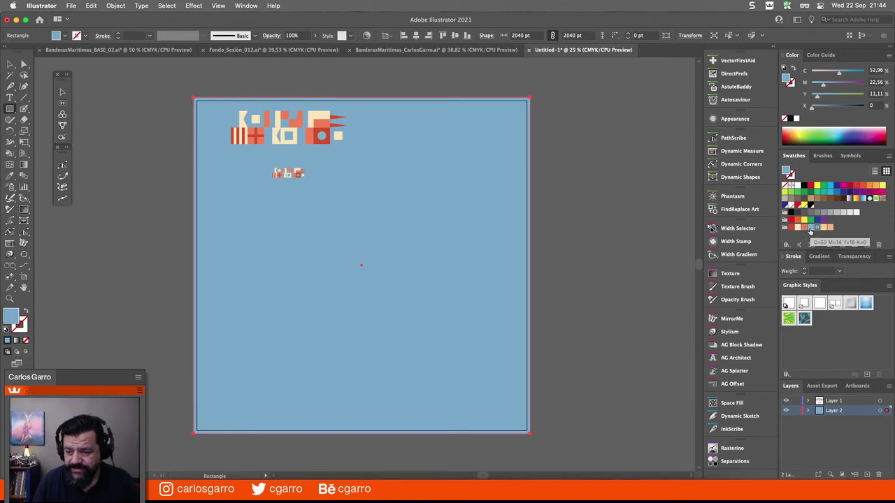
pyautogui.click(810, 228)
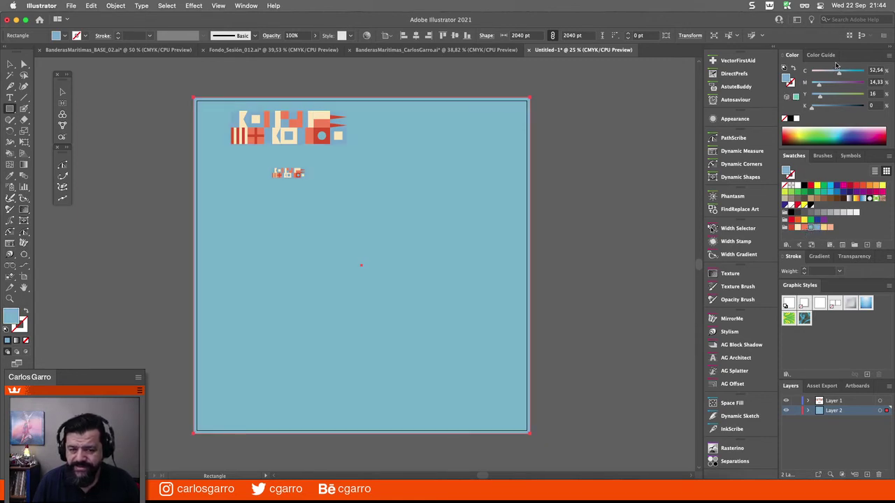
pyautogui.click(889, 56)
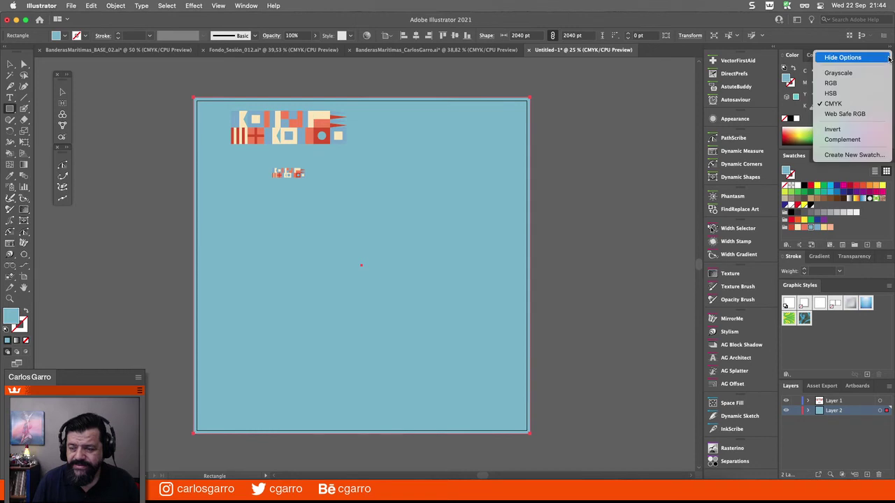
pyautogui.click(861, 92)
pyautogui.moveTo(832, 89); pyautogui.dragTo(857, 104)
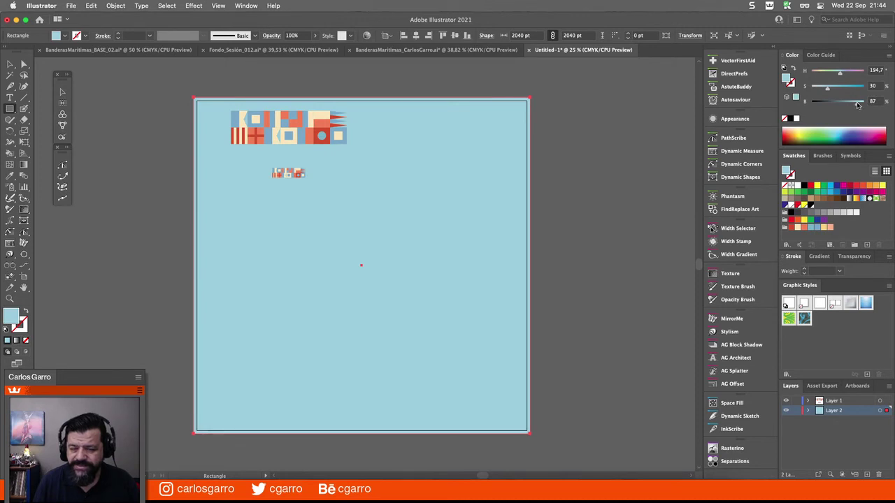
# Add the Folded-Letter texture to the background rectangle and scale it to about 87%
pyautogui.click(731, 274)
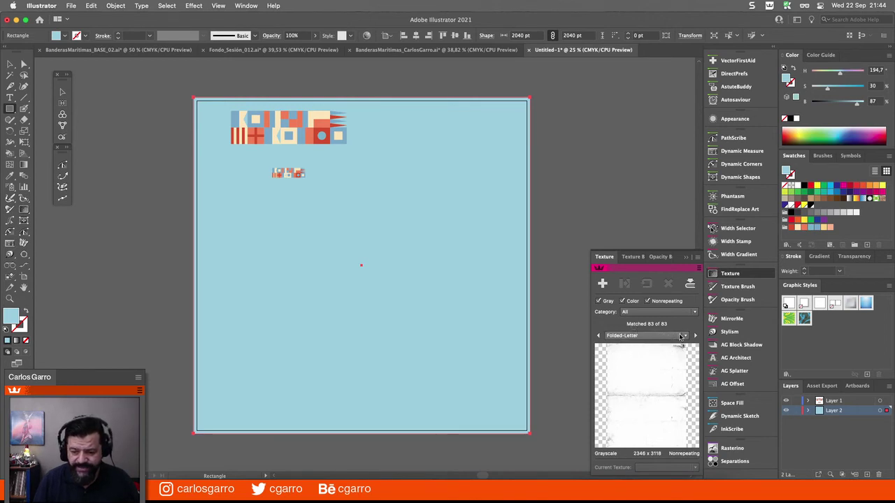
pyautogui.click(692, 315)
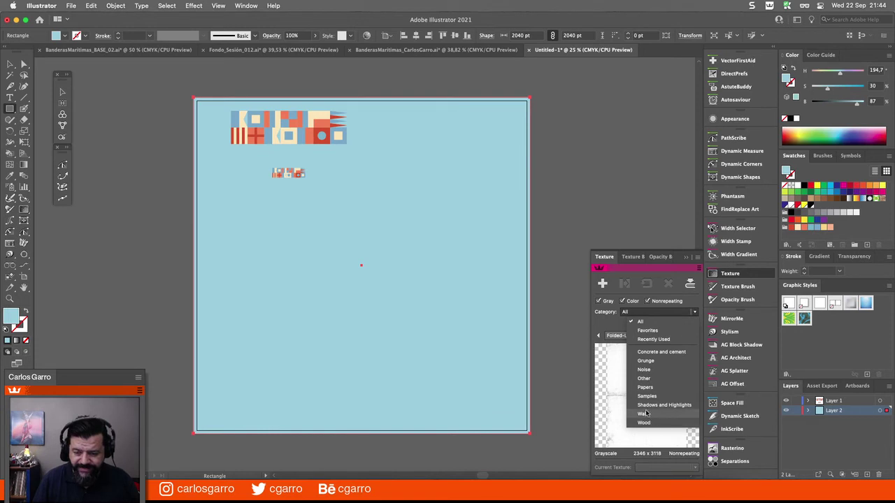
pyautogui.click(610, 324)
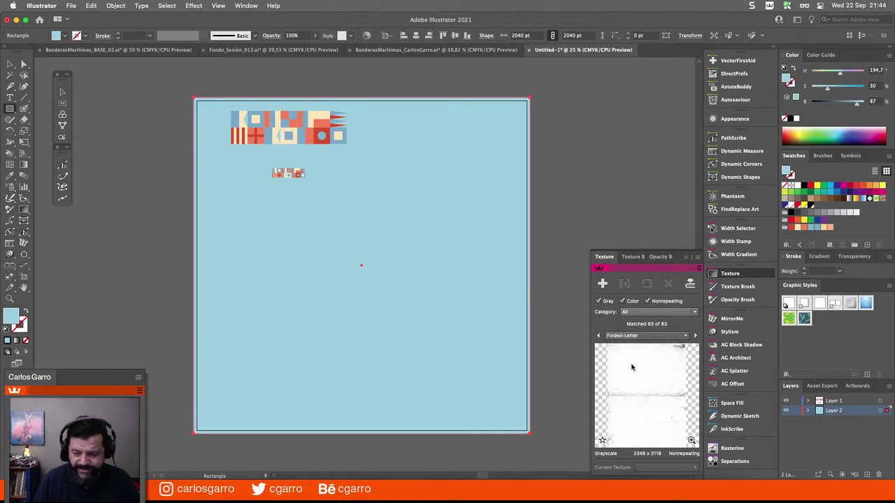
pyautogui.click(602, 284)
pyautogui.moveTo(342, 299)
pyautogui.mouseDown()
pyautogui.moveTo(330, 299)
pyautogui.moveTo(342, 298)
pyautogui.mouseUp()
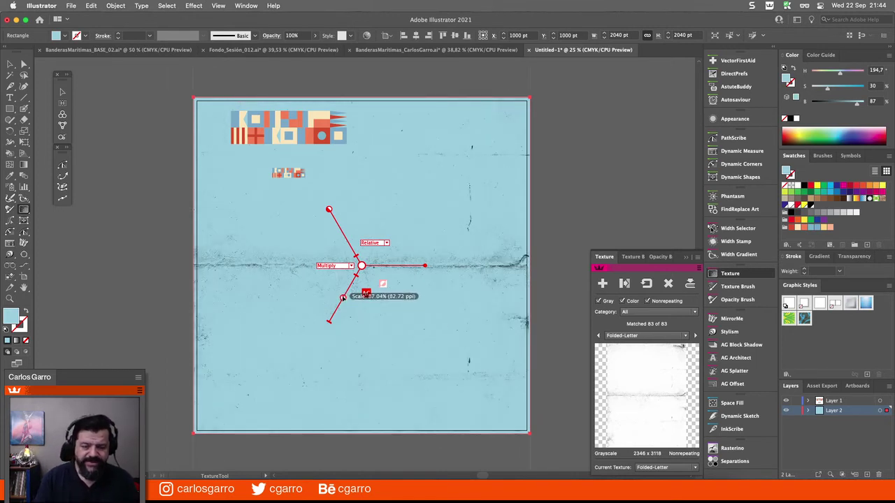
# Lock Layer 2, make Layer 1 active, and move both flag blocks off the artboard above its upper edge
pyautogui.click(795, 411)
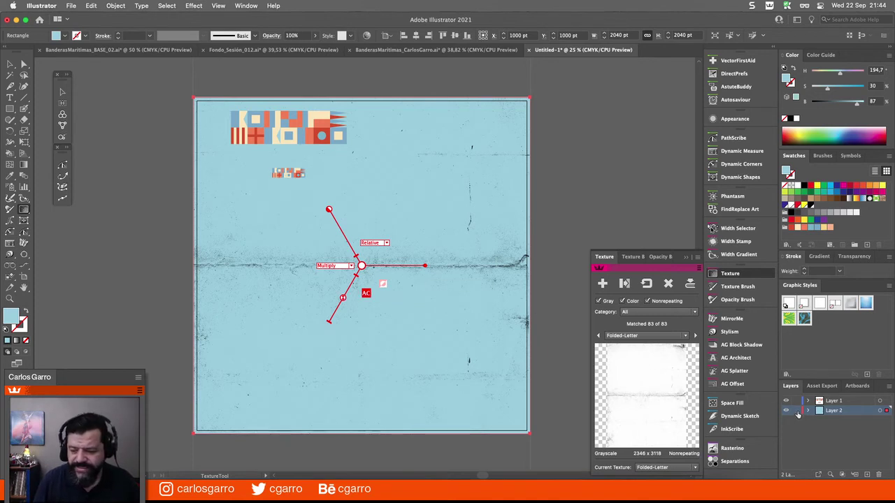
pyautogui.click(854, 401)
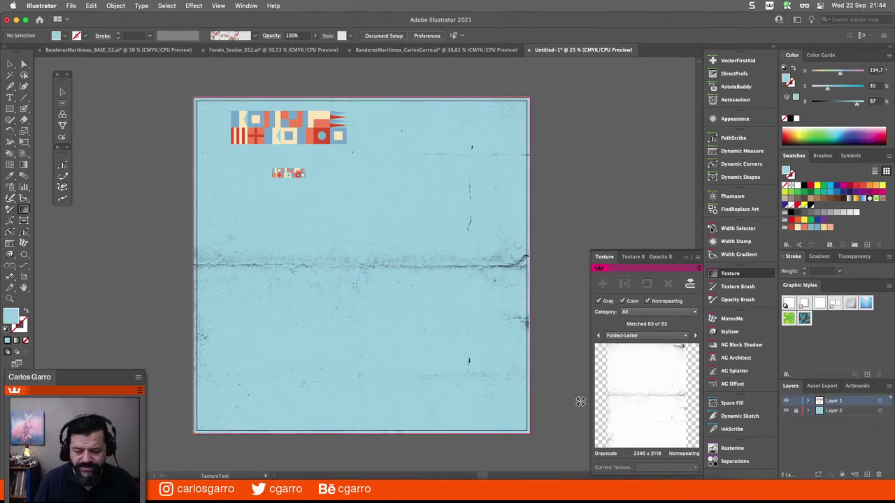
pyautogui.moveTo(310, 189); pyautogui.dragTo(333, 273)
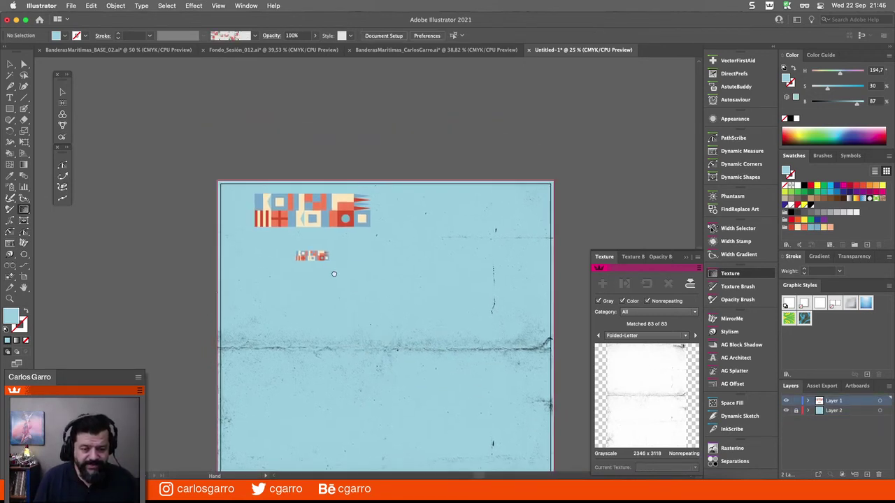
pyautogui.press('v')
pyautogui.moveTo(246, 186); pyautogui.dragTo(393, 275)
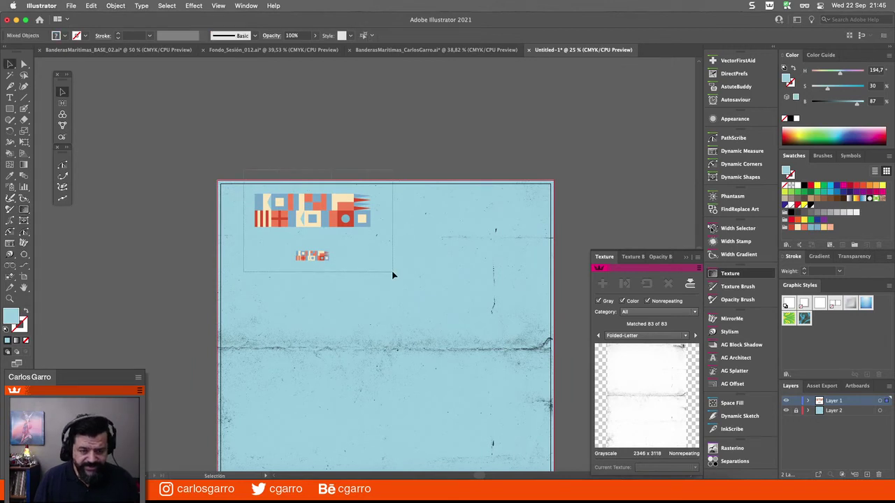
pyautogui.moveTo(325, 222); pyautogui.dragTo(241, 106)
pyautogui.click(341, 137)
pyautogui.moveTo(390, 254); pyautogui.dragTo(342, 163)
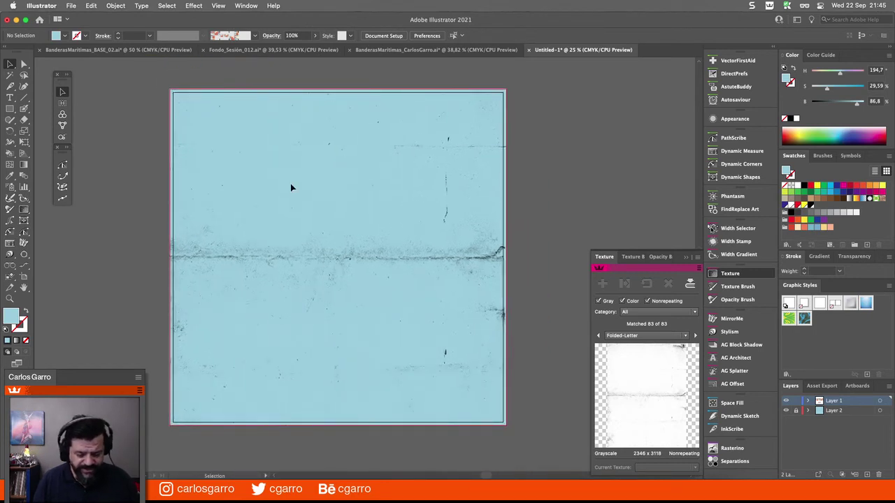
# Draw a circle from the artboard's center and set its diameter to 1250 pt
pyautogui.press('l')
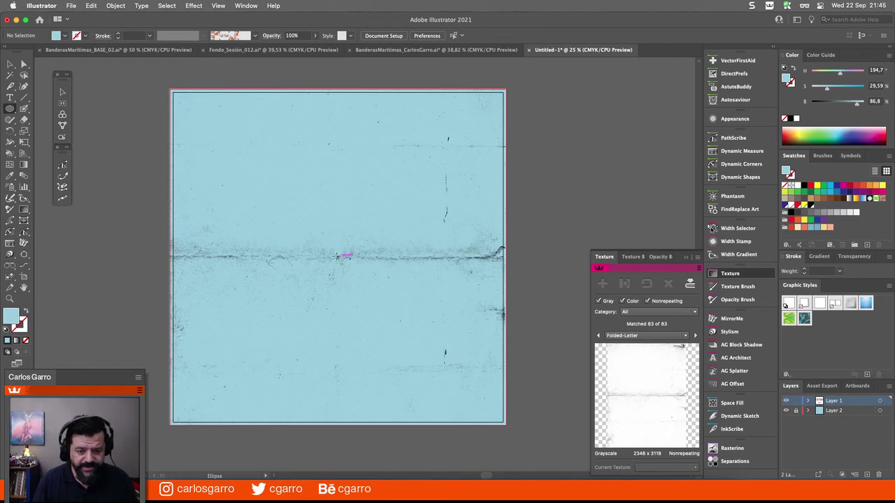
pyautogui.moveTo(337, 257)
pyautogui.mouseDown()
pyautogui.moveTo(293, 169)
pyautogui.moveTo(297, 157)
pyautogui.moveTo(288, 157)
pyautogui.mouseUp()
pyautogui.click(524, 36)
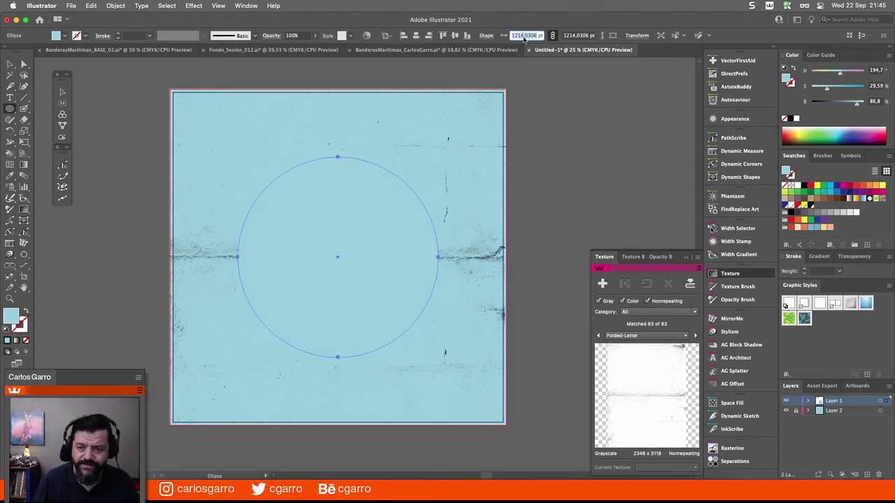
pyautogui.write('125')
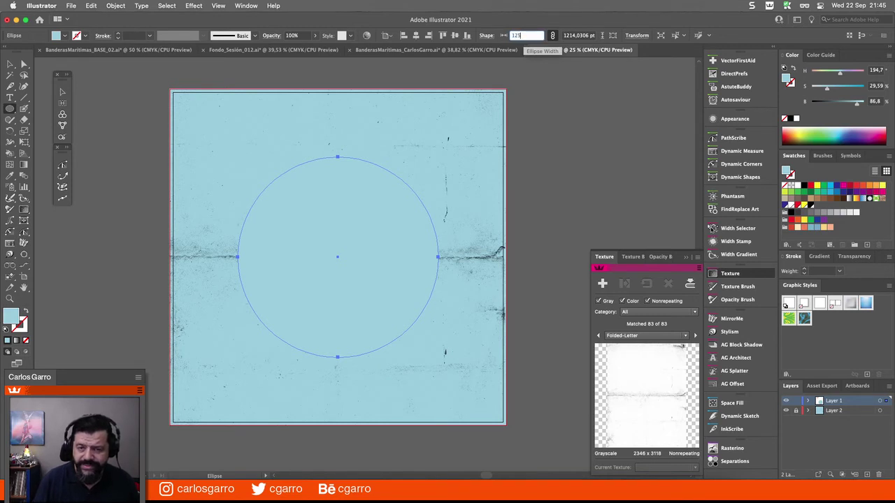
pyautogui.write('0')
pyautogui.press('Return')
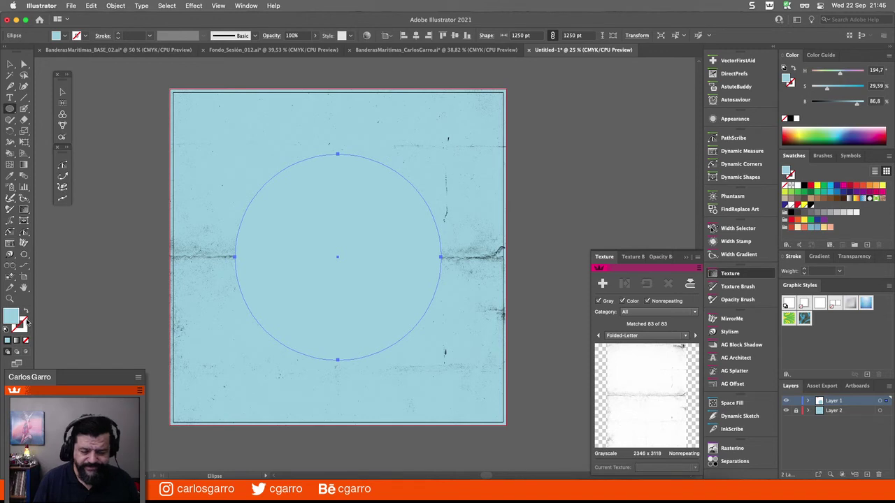
# Apply the flag pattern brush to the circle's stroke and inspect the flags along the top of the ring
pyautogui.click(822, 156)
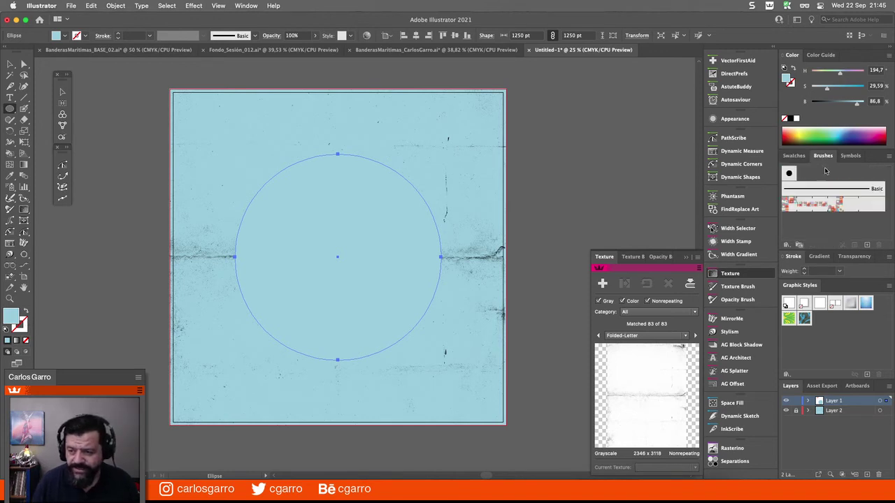
pyautogui.click(812, 204)
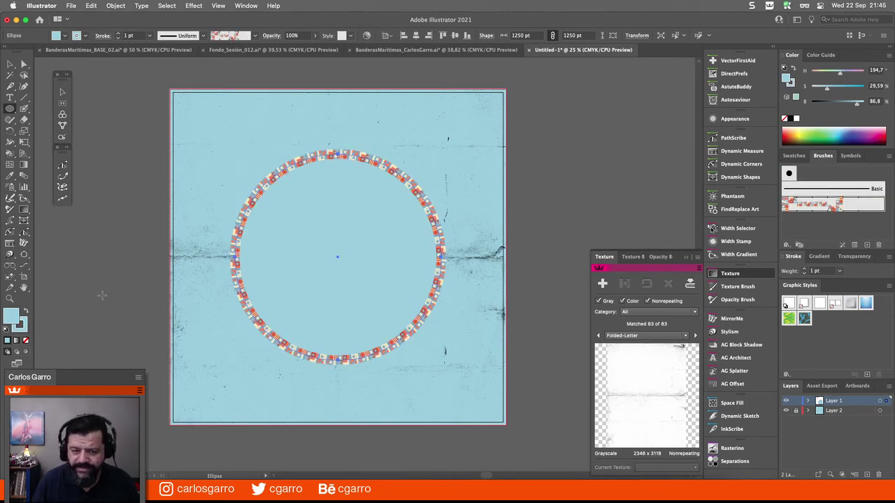
pyautogui.click(10, 299)
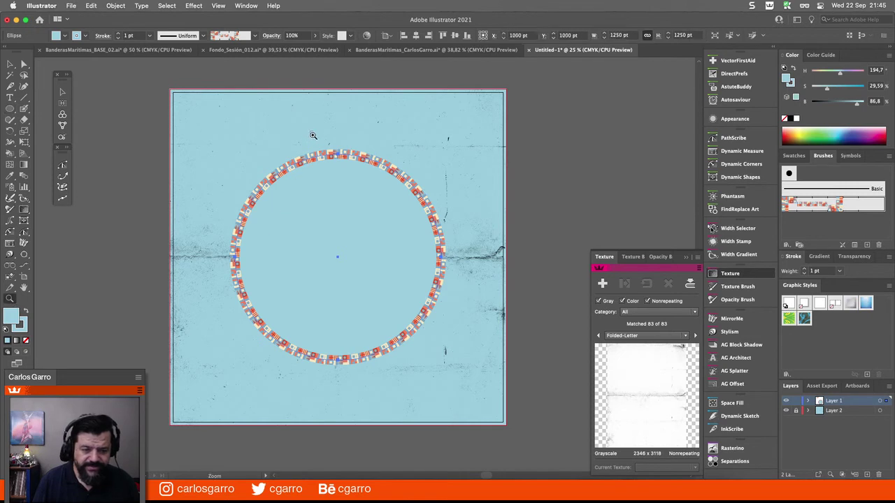
pyautogui.moveTo(312, 135); pyautogui.dragTo(374, 189)
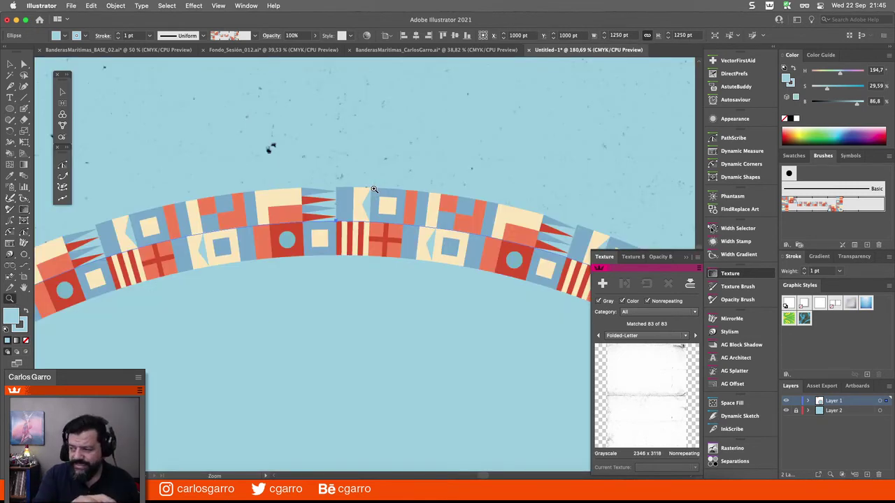
pyautogui.keyDown('alt'); pyautogui.click(373, 188); pyautogui.keyUp('alt')
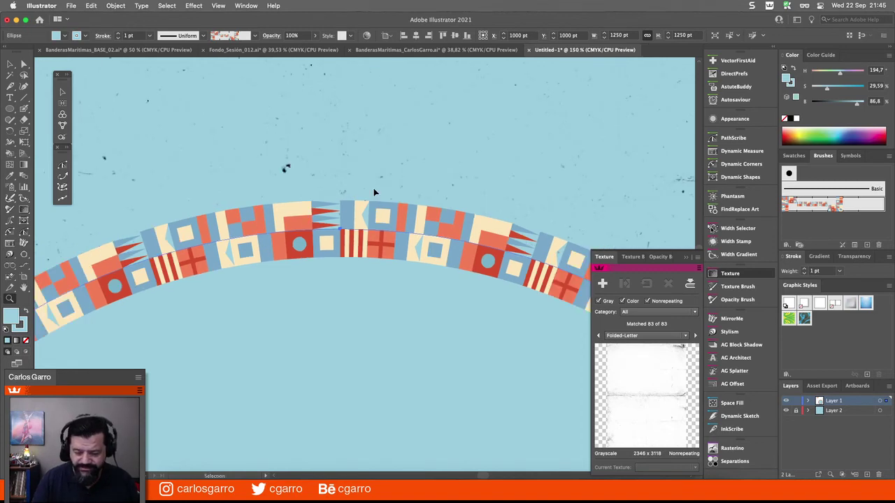
pyautogui.keyDown('alt'); pyautogui.click(373, 188); pyautogui.keyUp('alt')
pyautogui.keyDown('alt'); pyautogui.click(373, 188); pyautogui.keyUp('alt')
pyautogui.keyDown('alt'); pyautogui.click(373, 188); pyautogui.keyUp('alt')
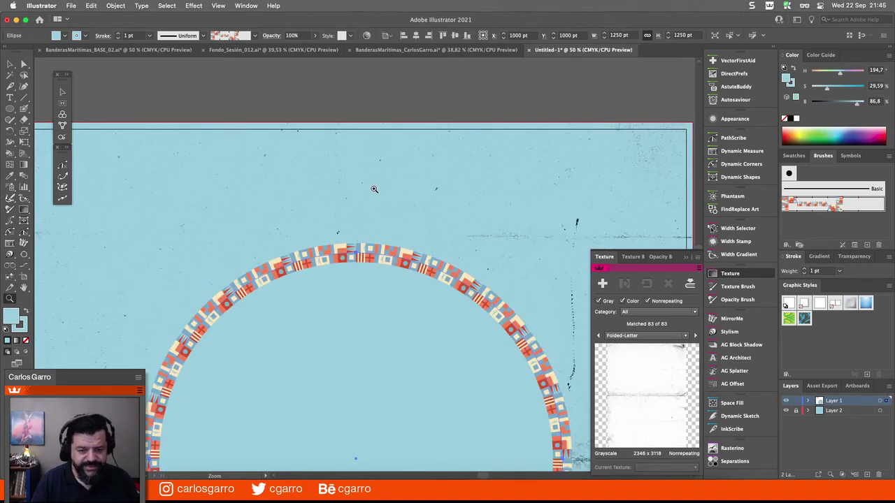
# Increase the flag ring's stroke weight to 7 pt
pyautogui.click(120, 35)
pyautogui.click(120, 35)
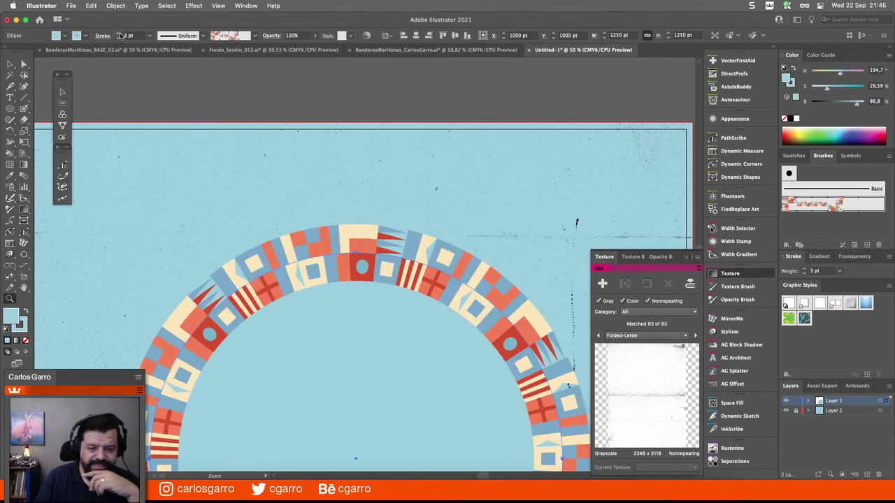
pyautogui.click(120, 35)
pyautogui.click(121, 35)
pyautogui.click(120, 34)
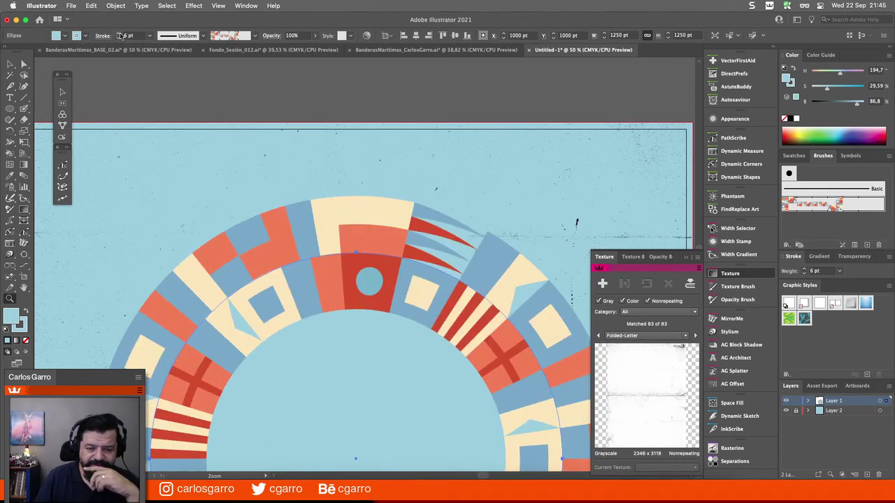
pyautogui.click(121, 35)
pyautogui.press('super+minus')
pyautogui.press('super+minus')
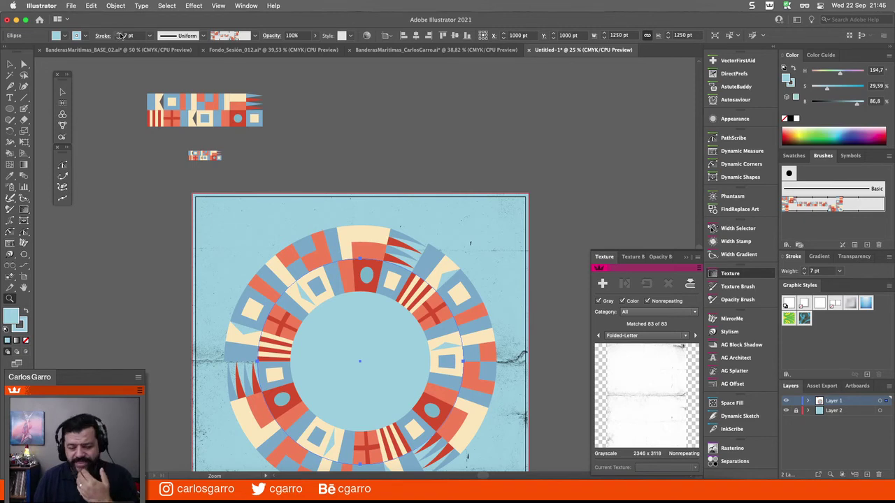
# Look at the finished reference Fondo_Sesión_012.ai and the flag source document, and return to Untitled-1
pyautogui.click(235, 51)
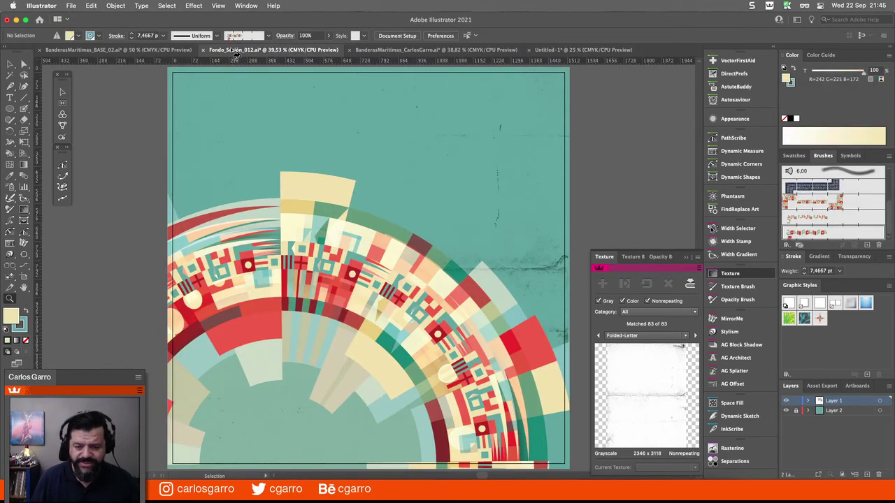
pyautogui.click(378, 54)
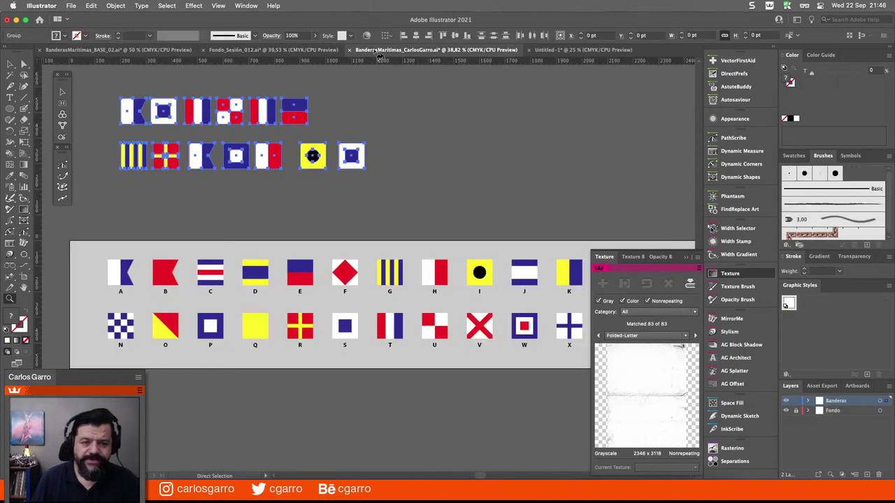
pyautogui.click(557, 50)
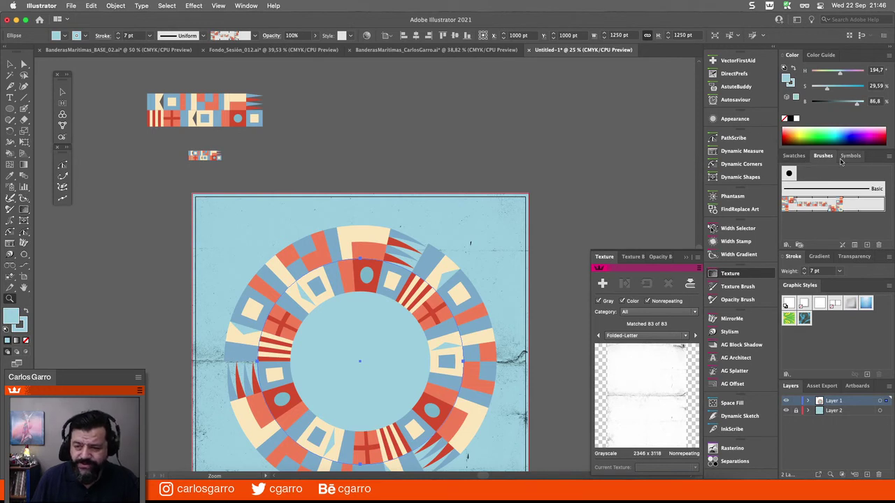
# Reduce the flag ring's stroke weight to 2 pt and deselect the ring
pyautogui.click(119, 39)
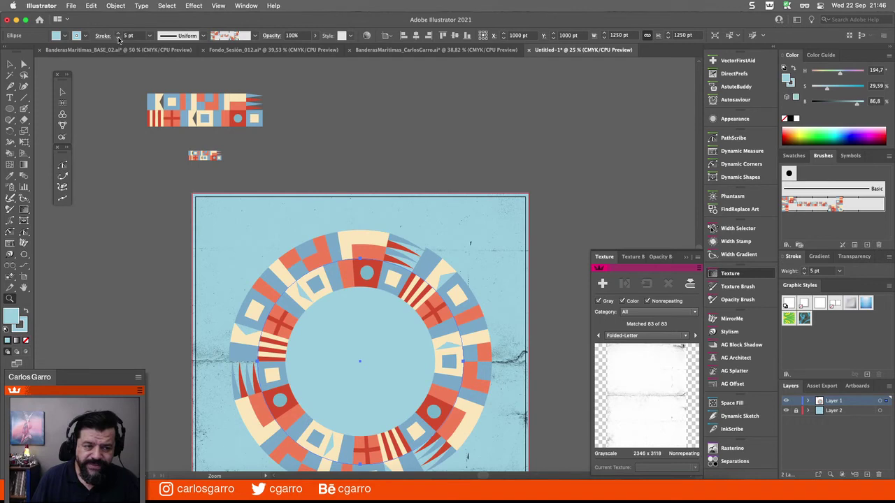
pyautogui.click(119, 39)
pyautogui.click(119, 38)
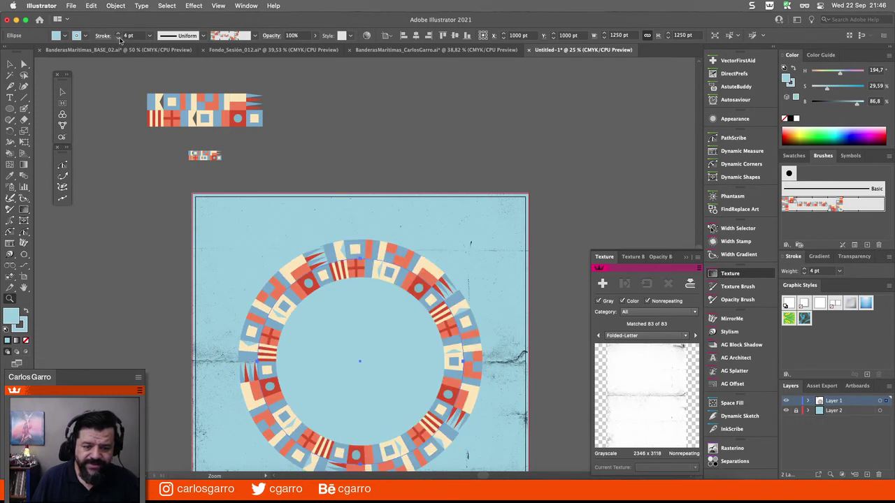
pyautogui.click(119, 39)
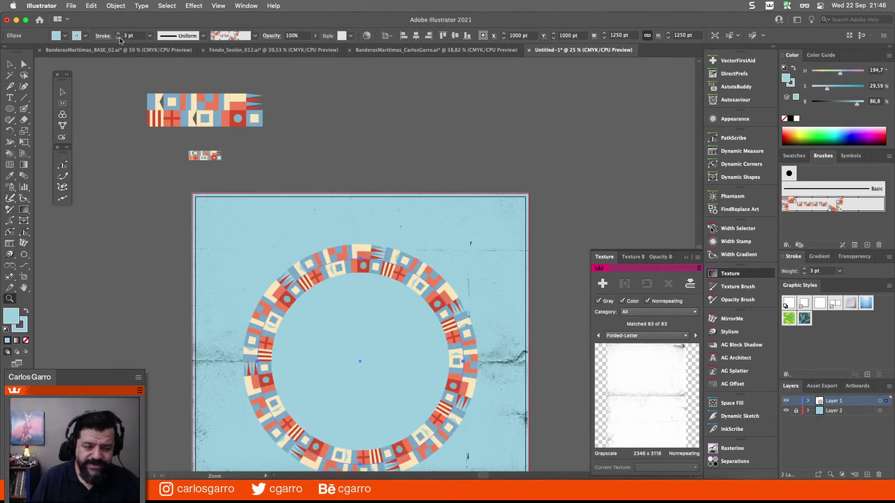
pyautogui.click(119, 38)
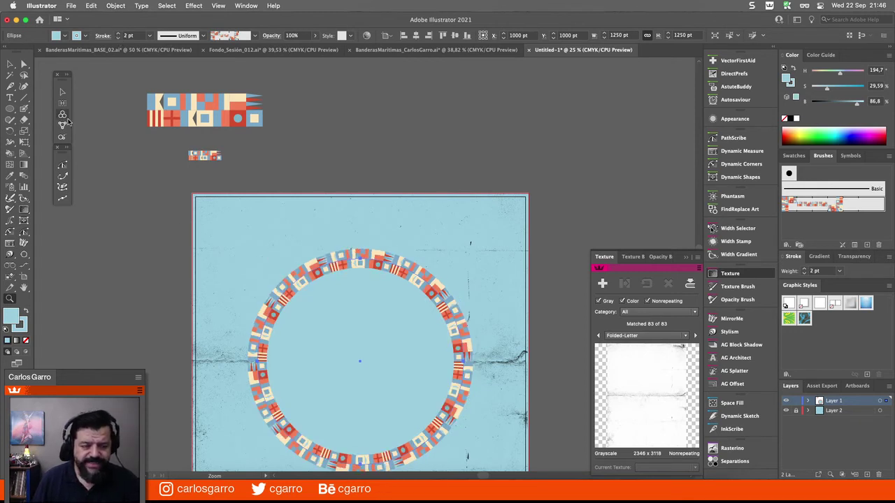
pyautogui.click(11, 64)
pyautogui.click(547, 210)
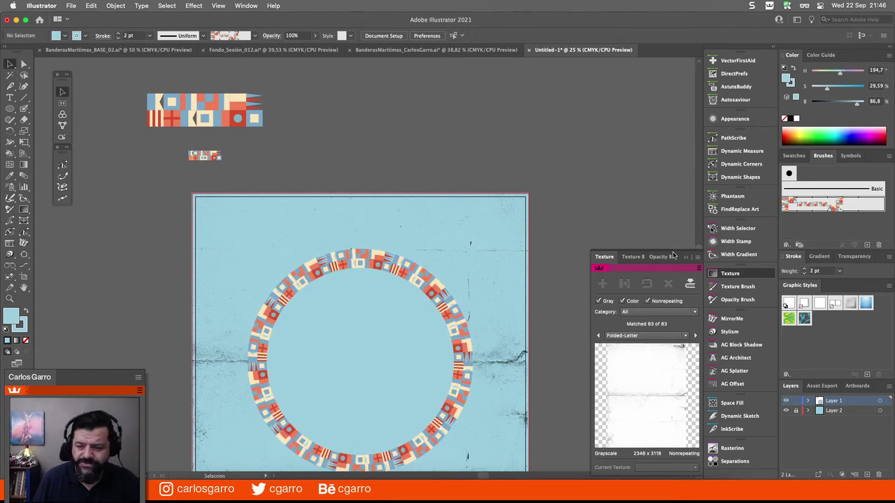
# Collapse the Texture panel, reselect the flag ring and set its stroke colour to yellow (C=0 M=0 Y=100 K=0)
pyautogui.click(686, 257)
pyautogui.moveTo(390, 310); pyautogui.dragTo(452, 197)
pyautogui.click(438, 191)
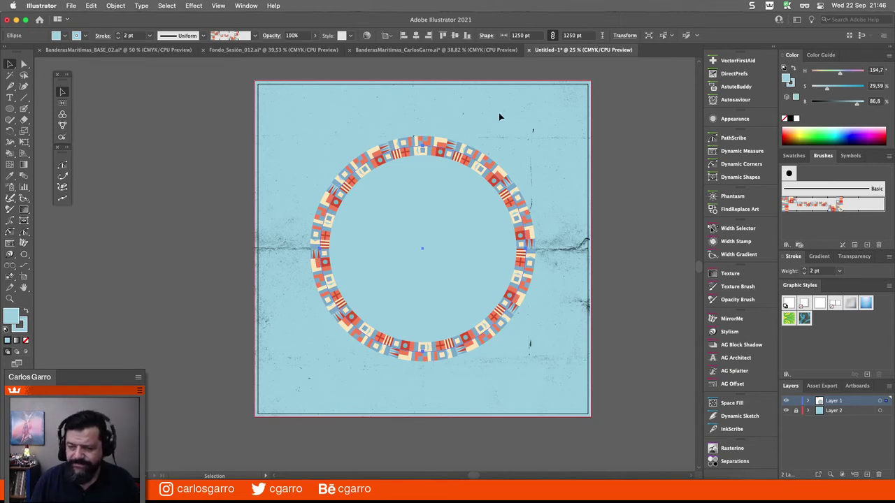
pyautogui.click(741, 118)
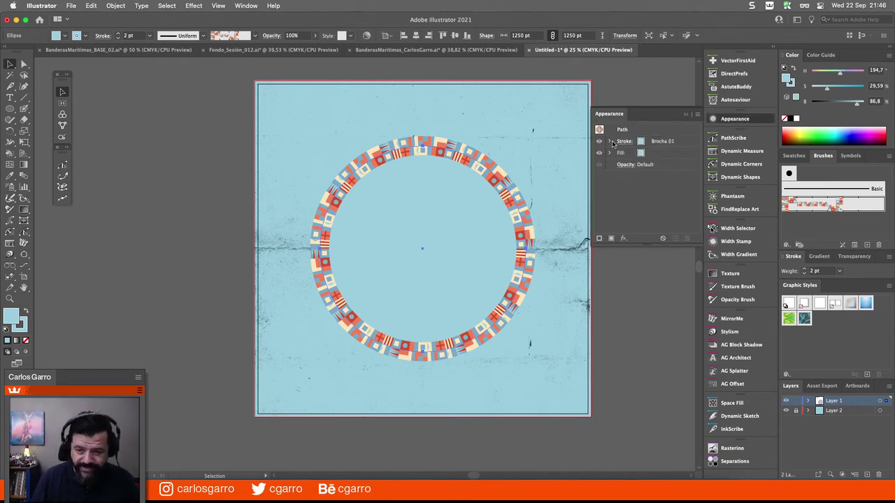
pyautogui.click(648, 143)
pyautogui.click(648, 141)
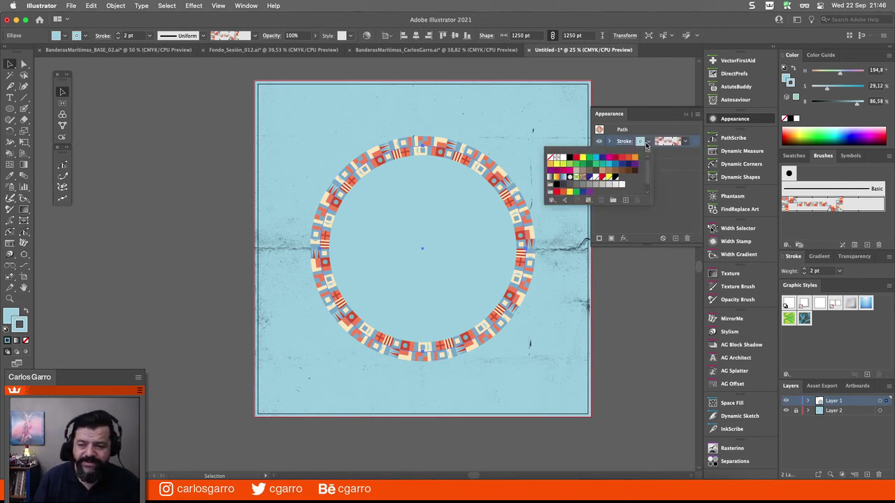
pyautogui.click(608, 178)
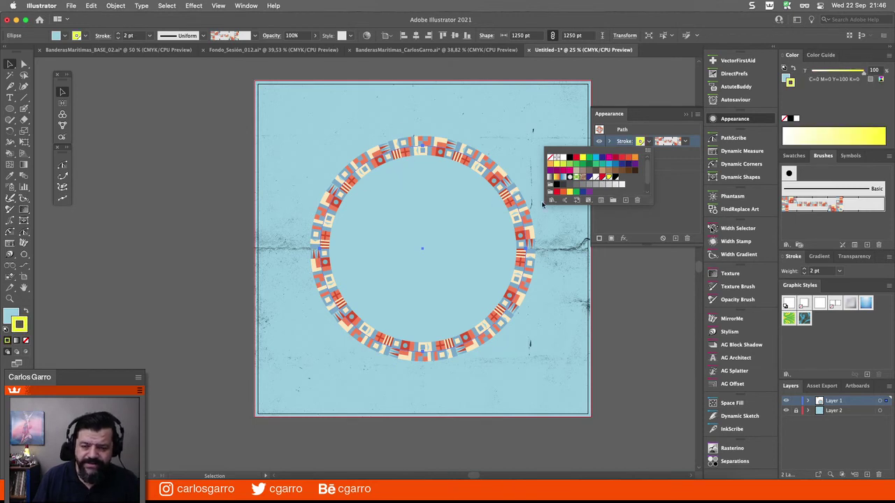
pyautogui.click(664, 188)
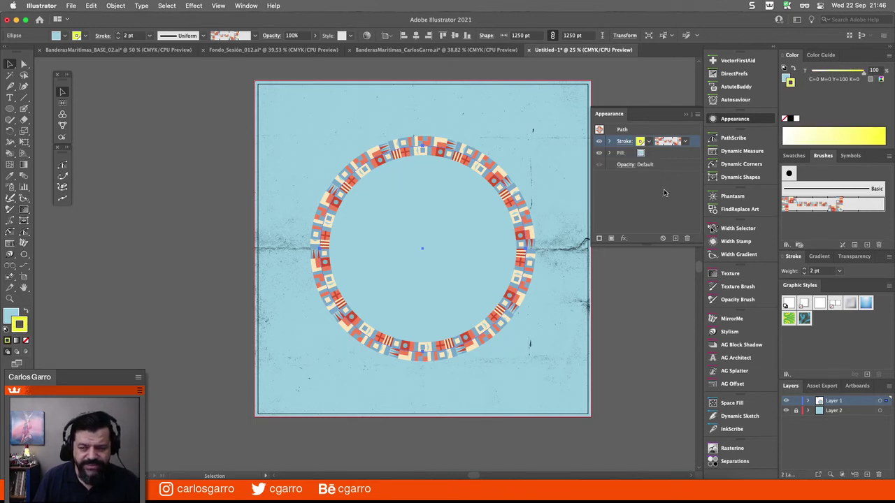
# Set the Brocha 01 brush's colorization method to Tints and apply the change to existing strokes
pyautogui.doubleClick(813, 204)
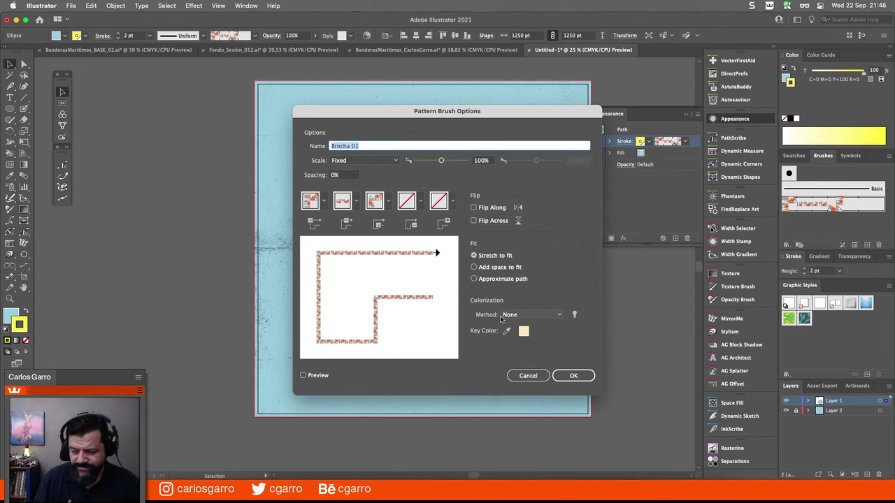
pyautogui.click(534, 318)
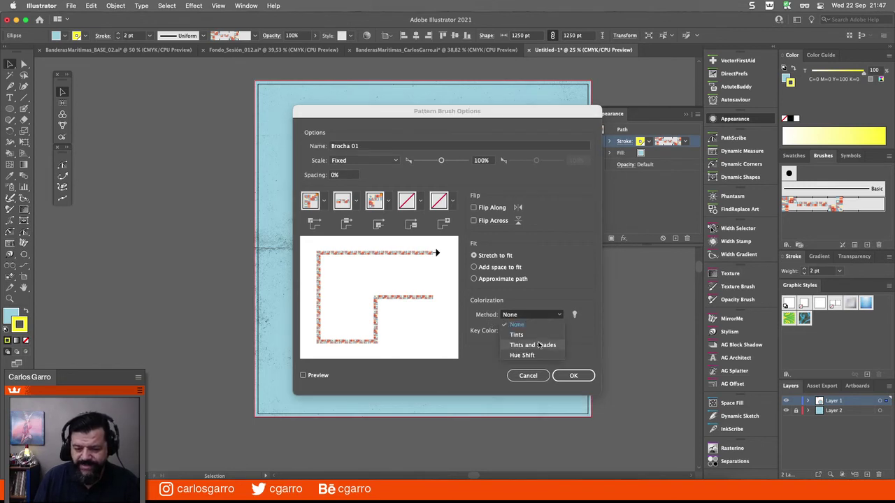
pyautogui.click(536, 334)
pyautogui.click(572, 375)
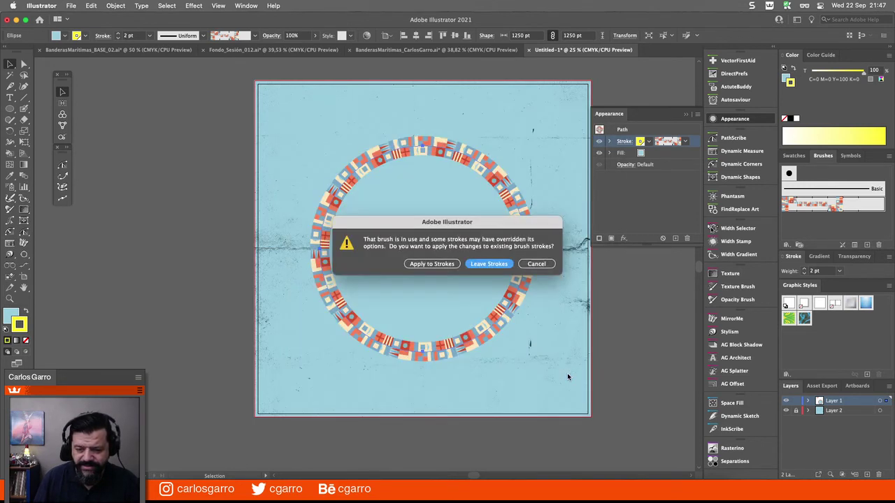
pyautogui.click(431, 264)
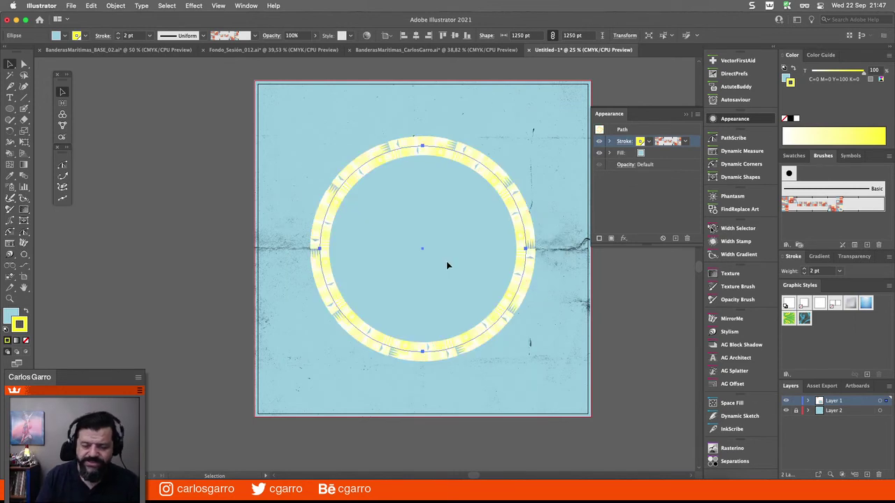
# Set the Brocha 01 brush's colorization method back to None and apply the change to existing strokes
pyautogui.doubleClick(813, 202)
pyautogui.click(537, 315)
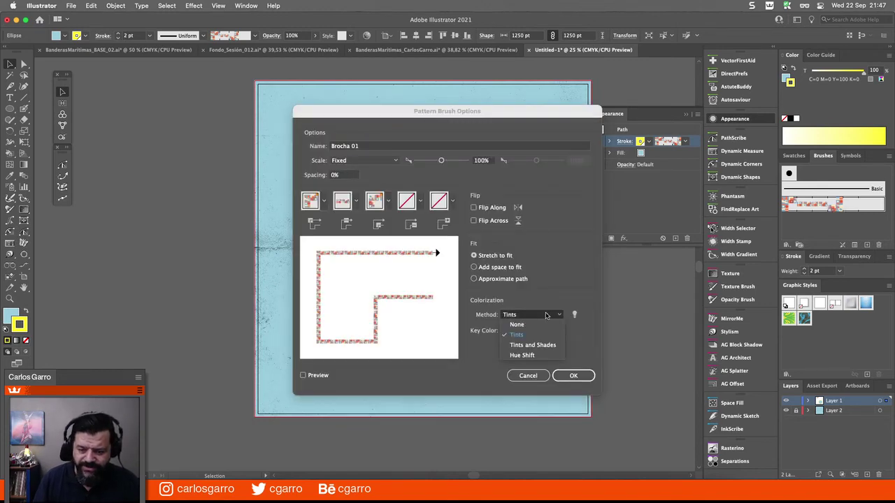
pyautogui.click(536, 325)
pyautogui.click(573, 375)
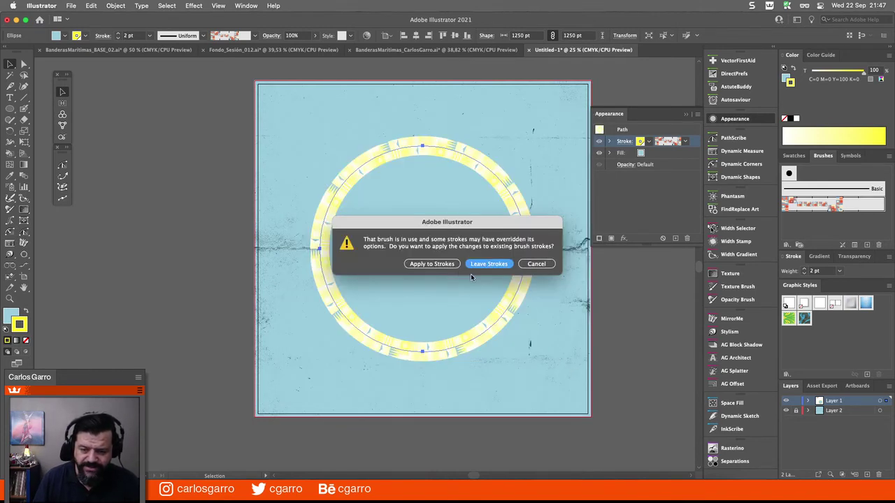
pyautogui.click(433, 264)
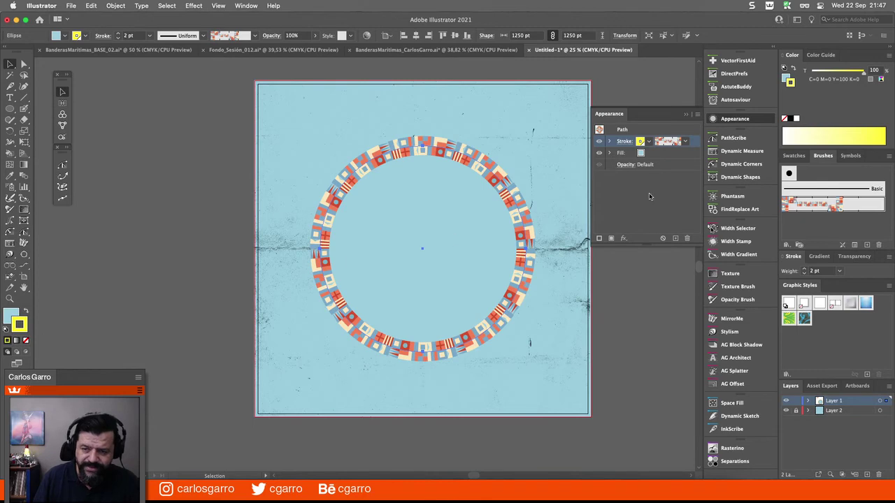
# Duplicate the ring's Brocha 01 stroke twice and move the uppermost copy below the other two strokes
pyautogui.click(648, 140)
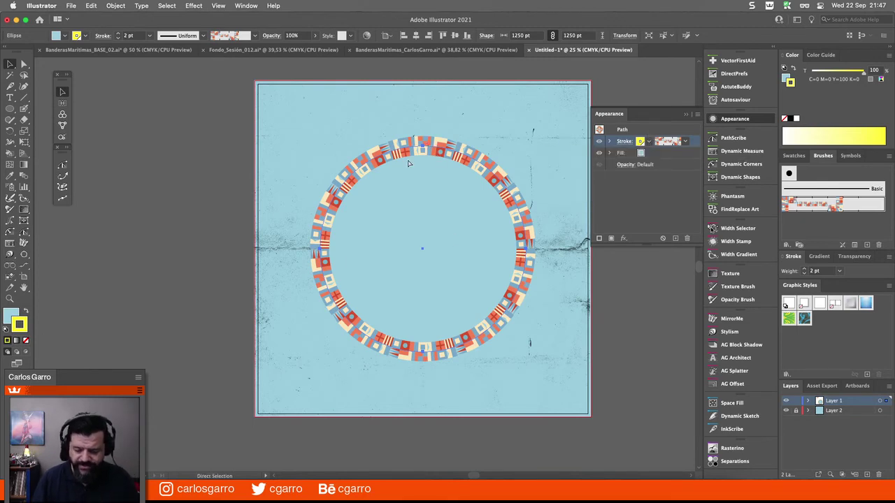
pyautogui.press('super+equal')
pyautogui.press('super+equal')
pyautogui.moveTo(409, 162); pyautogui.dragTo(273, 254)
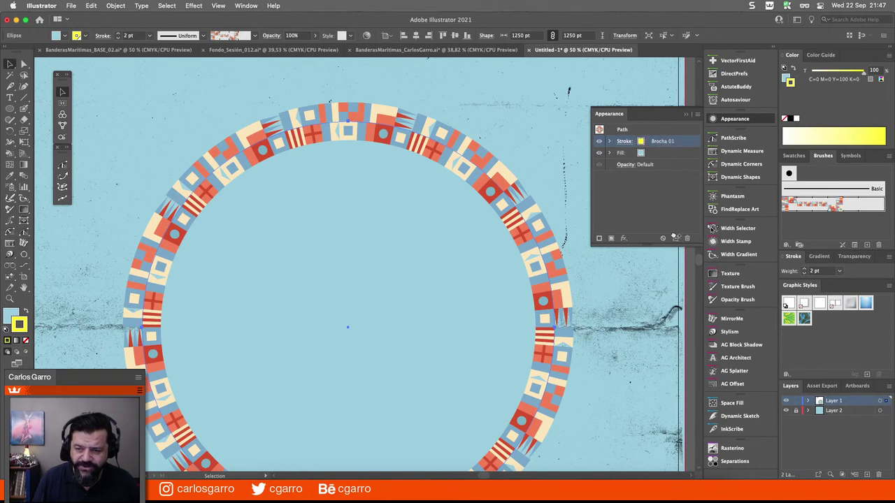
pyautogui.click(675, 238)
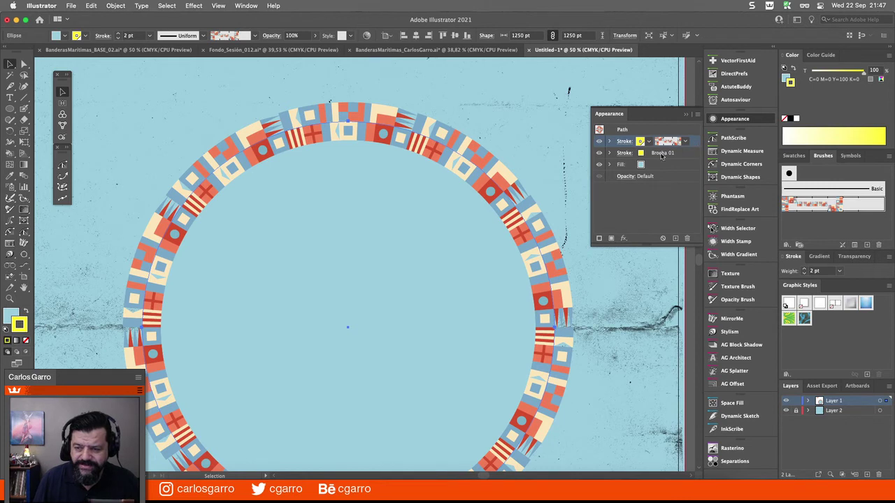
pyautogui.click(675, 238)
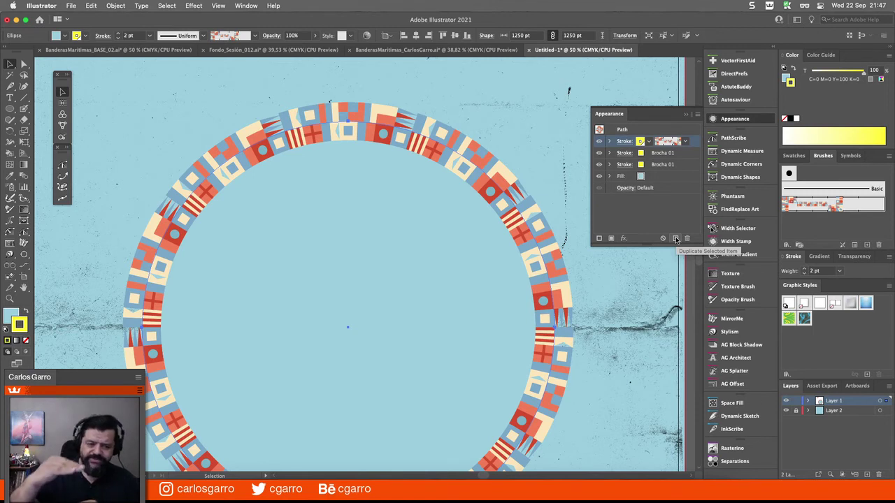
pyautogui.moveTo(624, 141); pyautogui.dragTo(631, 166)
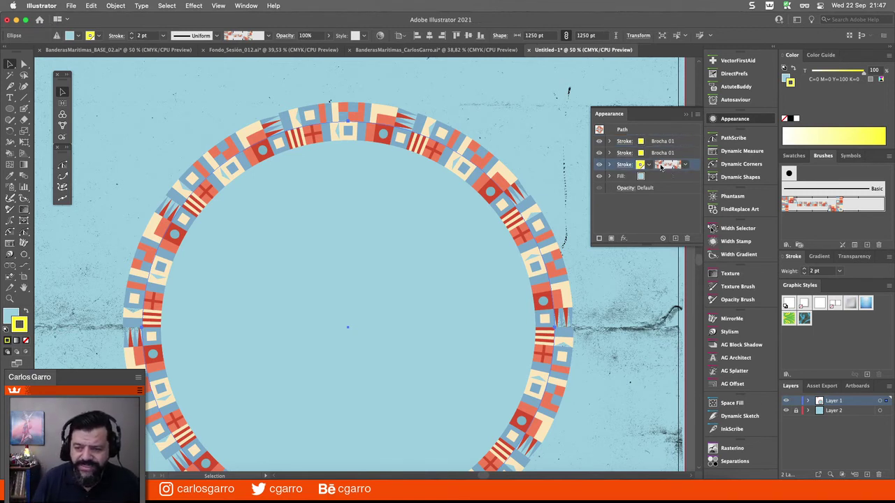
# Increase the weight of the ring's lowest Brocha 01 stroke to 5 pt
pyautogui.click(610, 165)
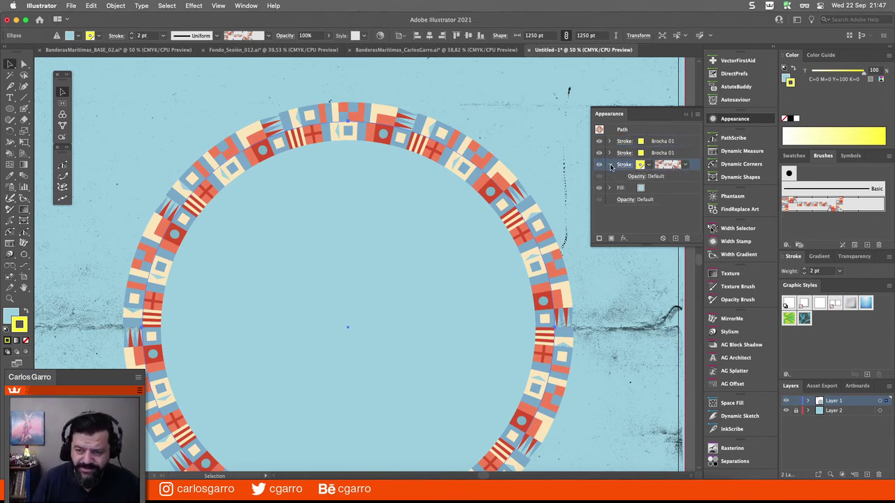
pyautogui.click(626, 166)
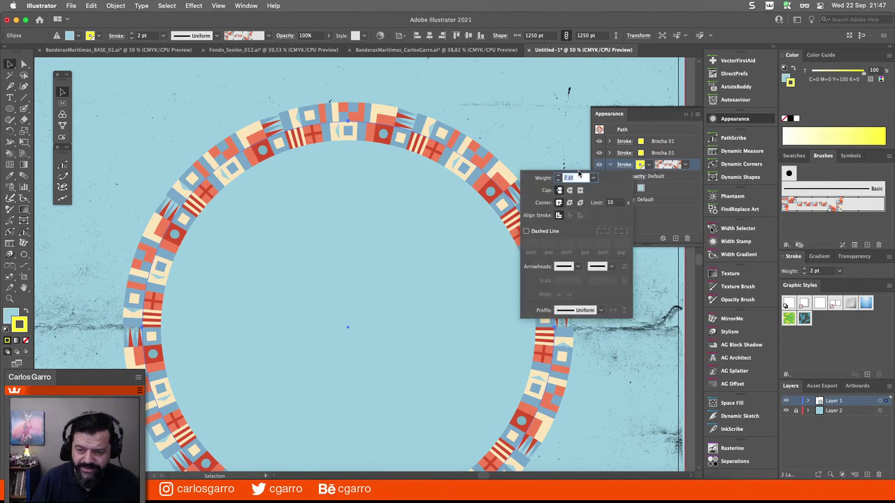
pyautogui.click(559, 176)
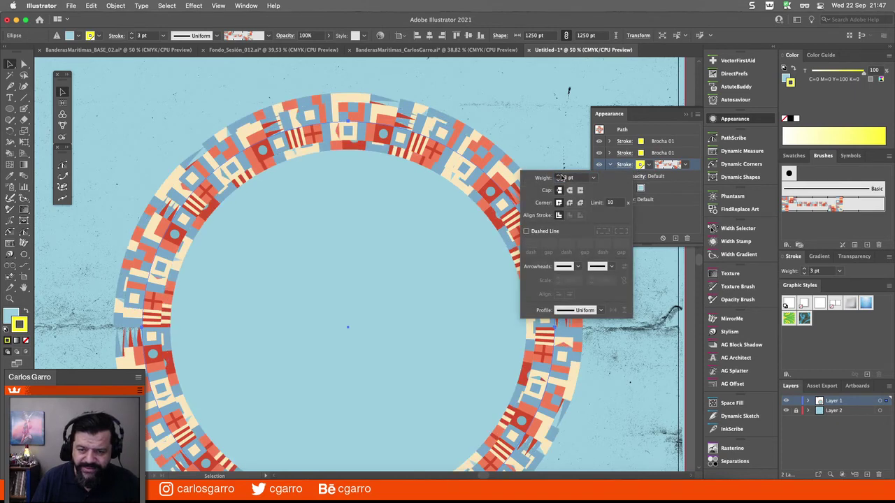
pyautogui.click(559, 175)
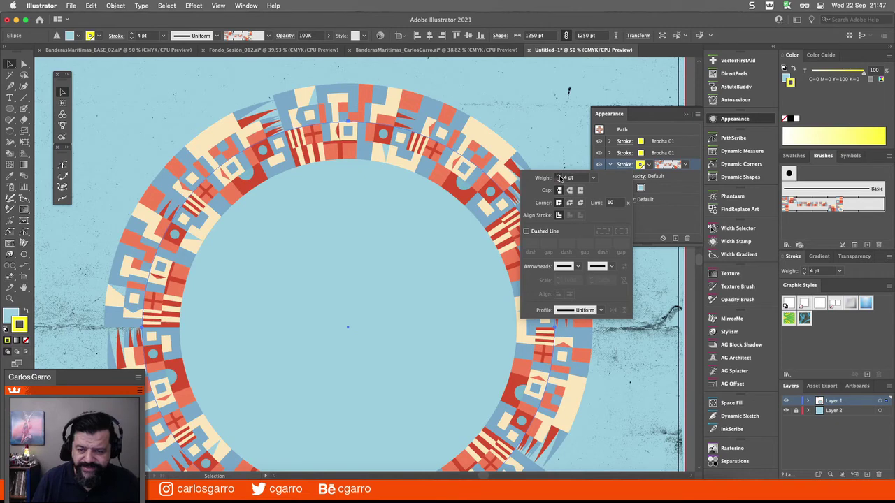
pyautogui.click(559, 175)
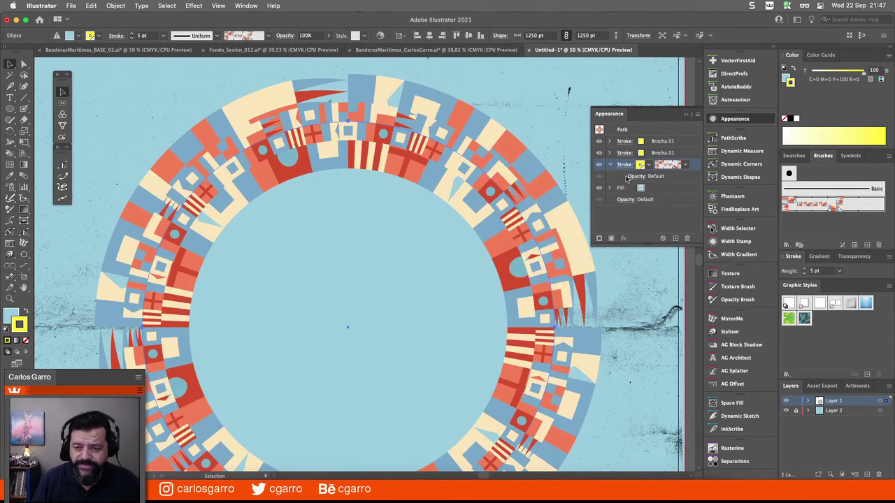
# Set the blending mode of the 5 pt flag stroke to Multiply
pyautogui.click(636, 176)
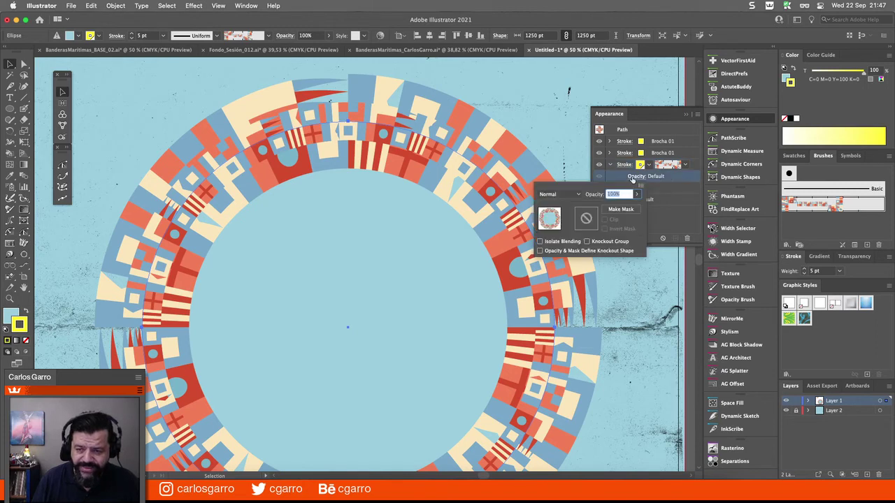
pyautogui.click(570, 194)
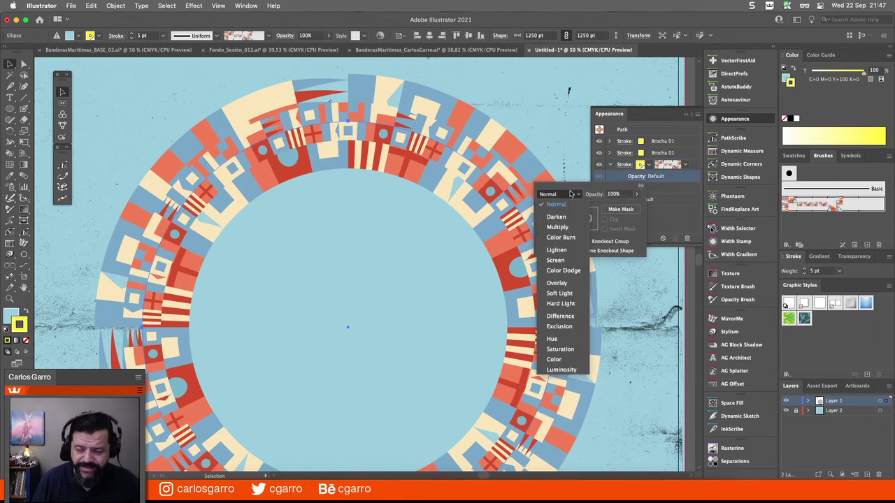
pyautogui.click(566, 227)
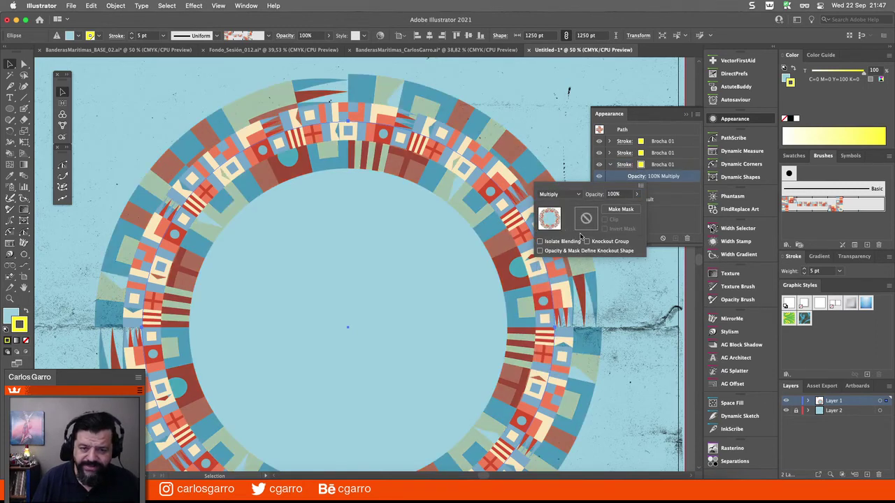
pyautogui.click(669, 225)
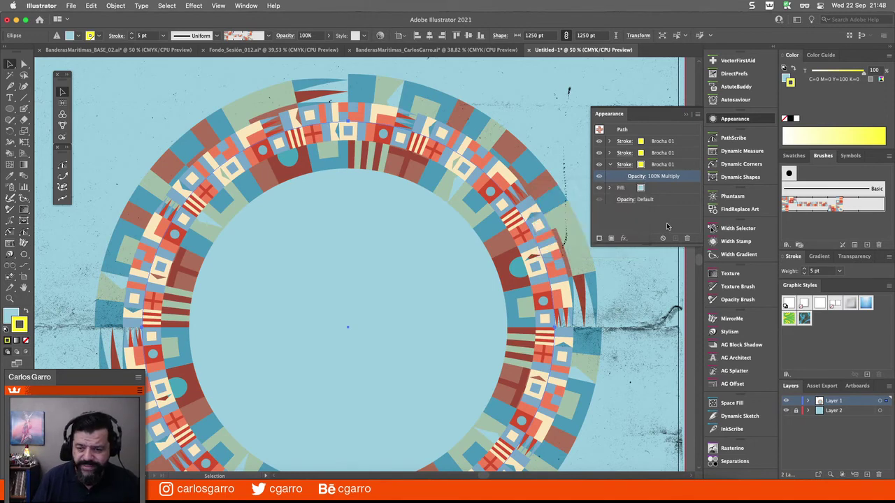
# Check the weight of the ring's lowest Brocha 01 stroke
pyautogui.click(675, 155)
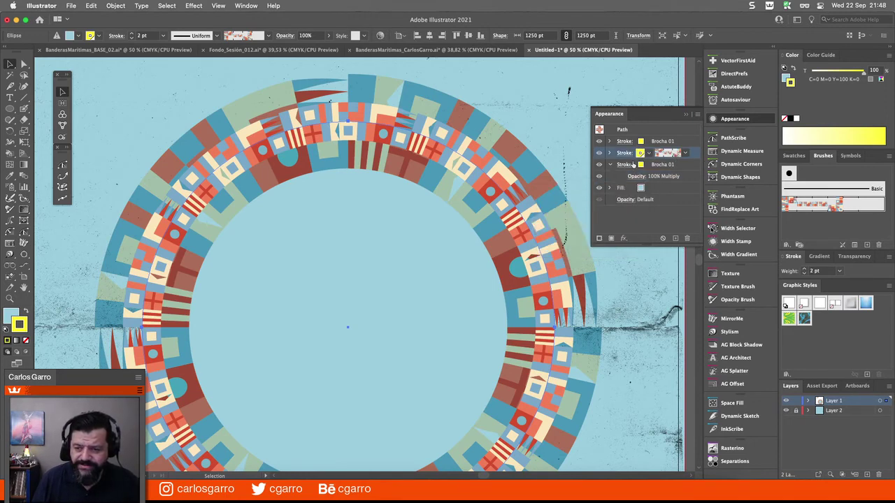
pyautogui.click(624, 164)
pyautogui.write('5')
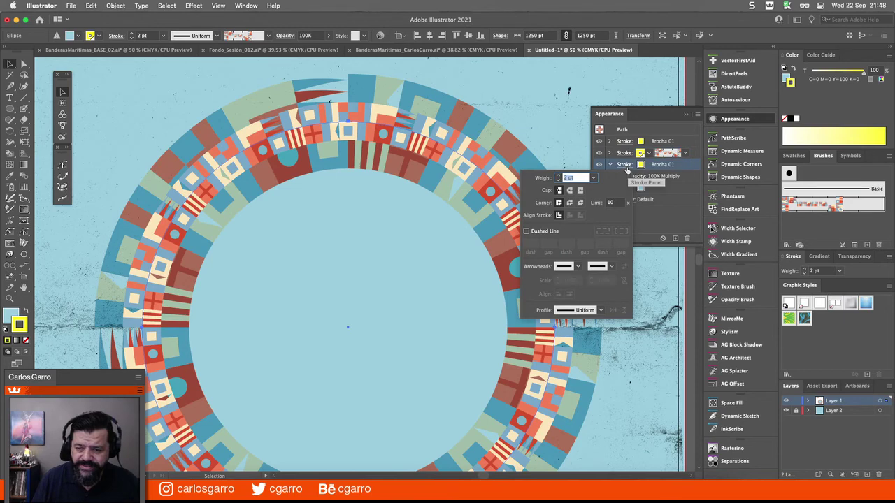
pyautogui.press('Return')
pyautogui.click(622, 165)
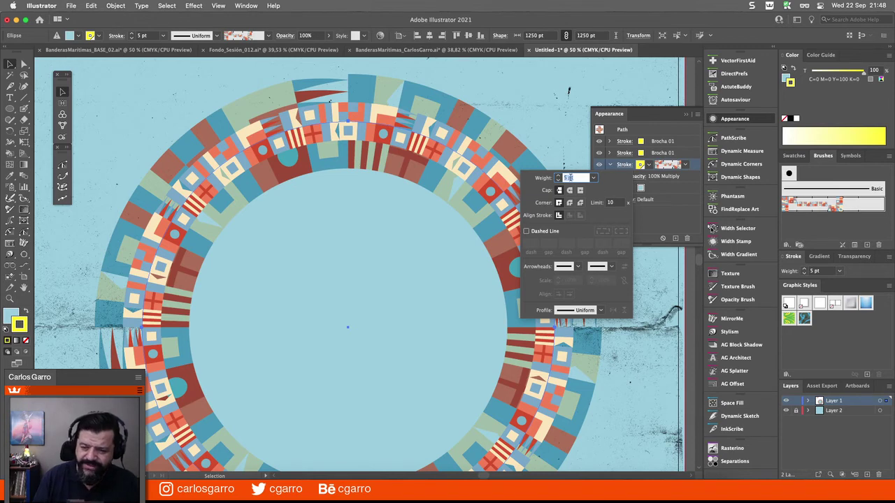
pyautogui.click(644, 221)
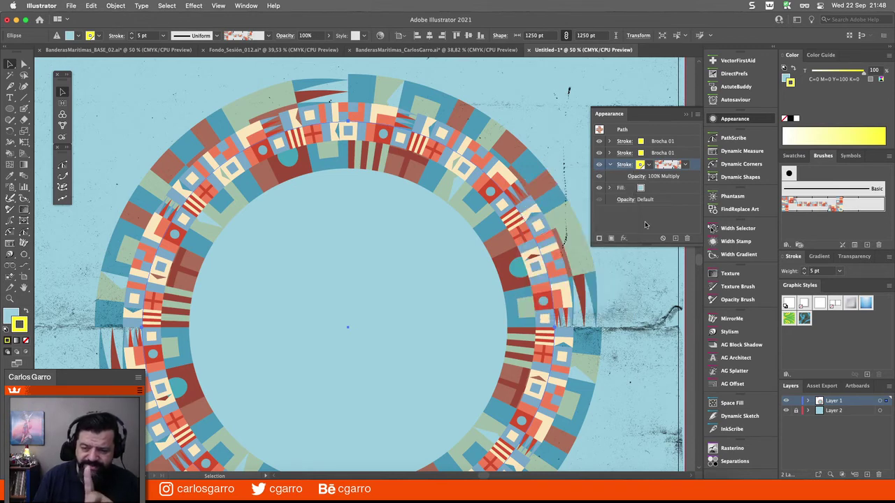
pyautogui.click(609, 165)
# Increase the weight of the ring's middle Brocha 01 stroke to 3 pt
pyautogui.moveTo(651, 166); pyautogui.dragTo(685, 157)
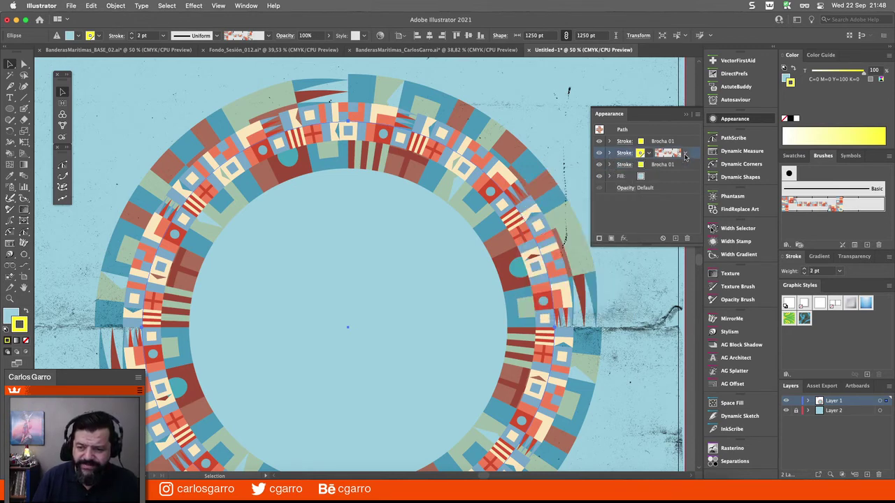
pyautogui.click(609, 154)
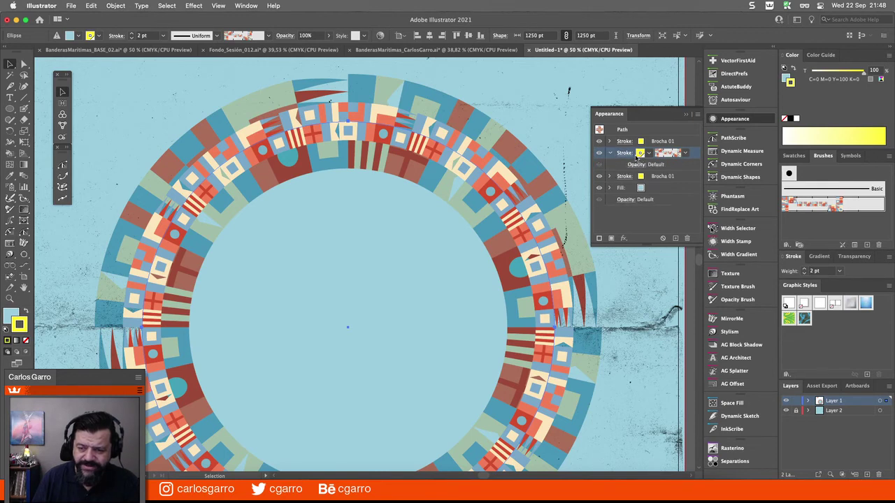
pyautogui.click(624, 154)
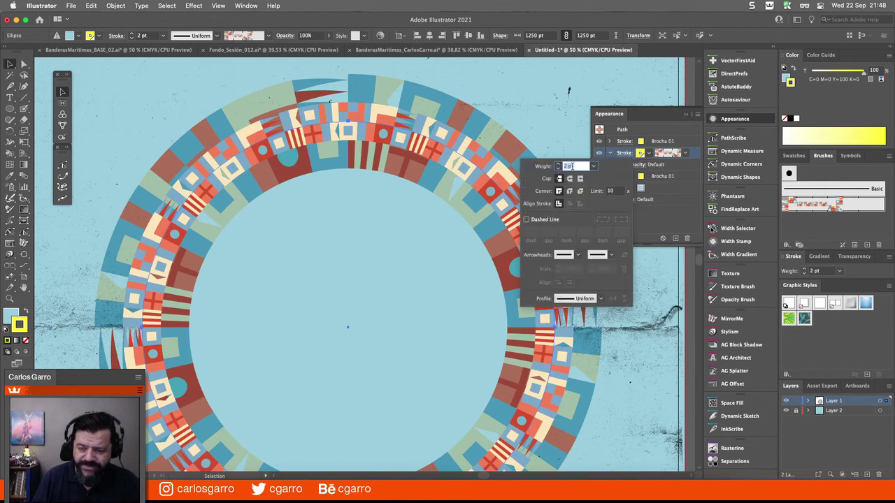
pyautogui.click(558, 165)
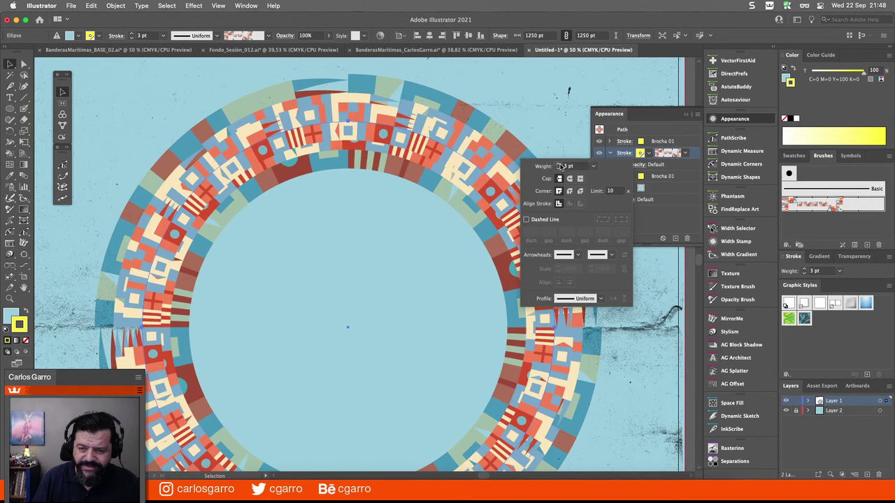
pyautogui.click(649, 228)
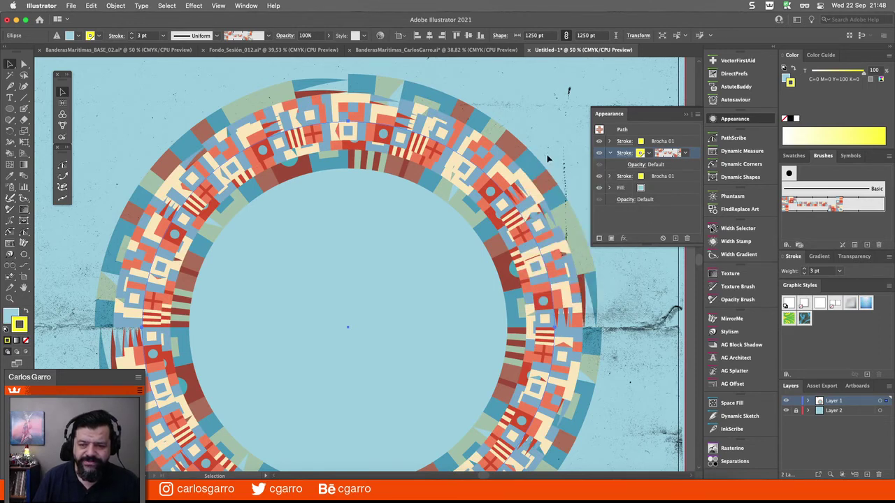
# Set the blending mode of the 3 pt flag stroke to Lighten
pyautogui.click(636, 165)
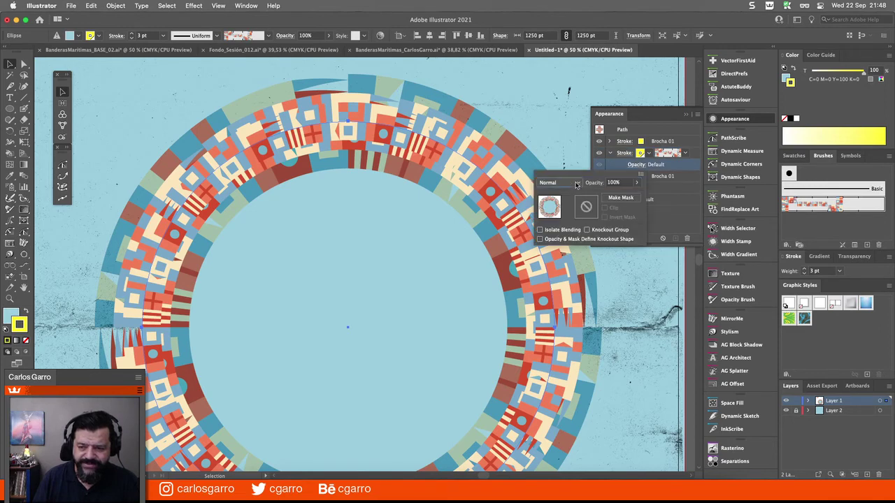
pyautogui.click(576, 184)
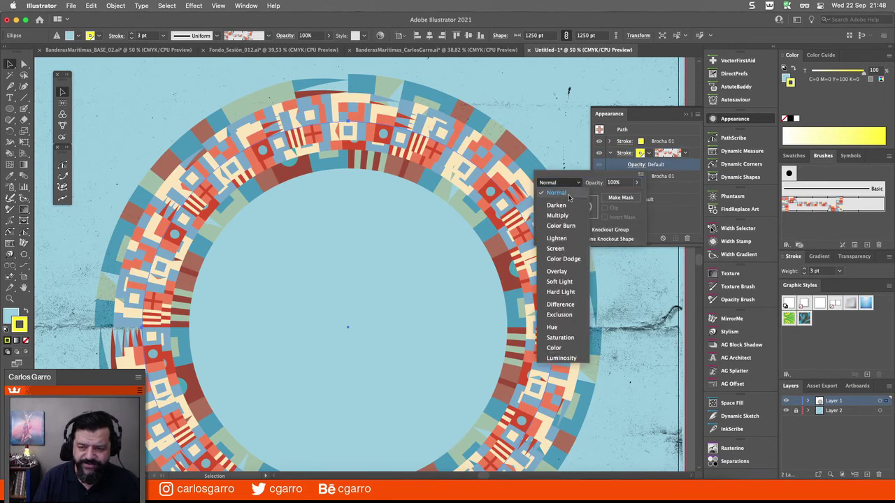
pyautogui.click(566, 241)
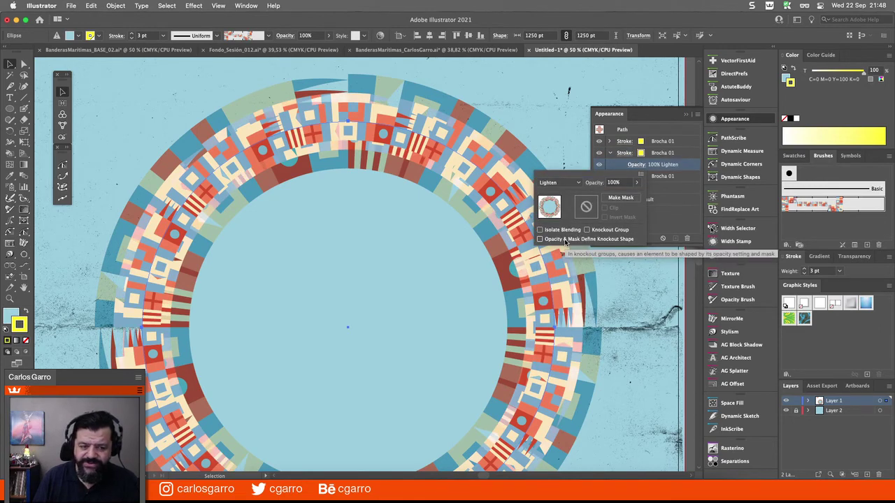
pyautogui.click(663, 193)
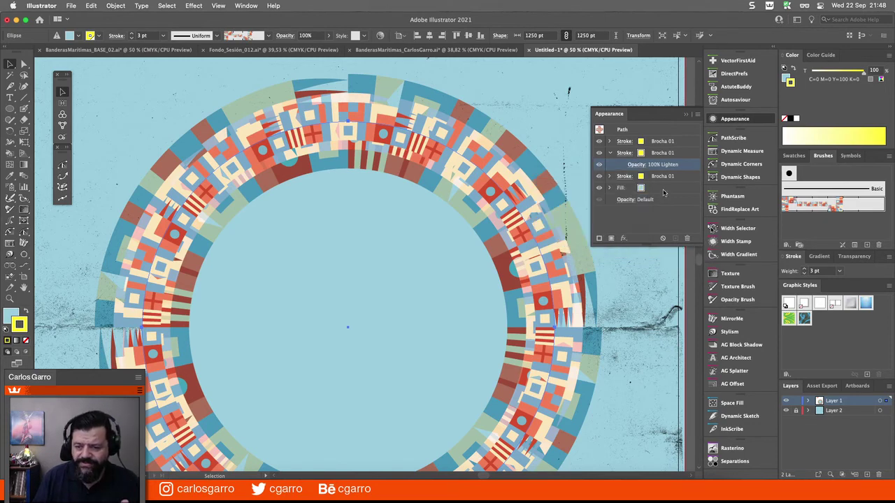
# Reduce the weight of the ring's uppermost Brocha 01 stroke to 1 pt
pyautogui.click(674, 143)
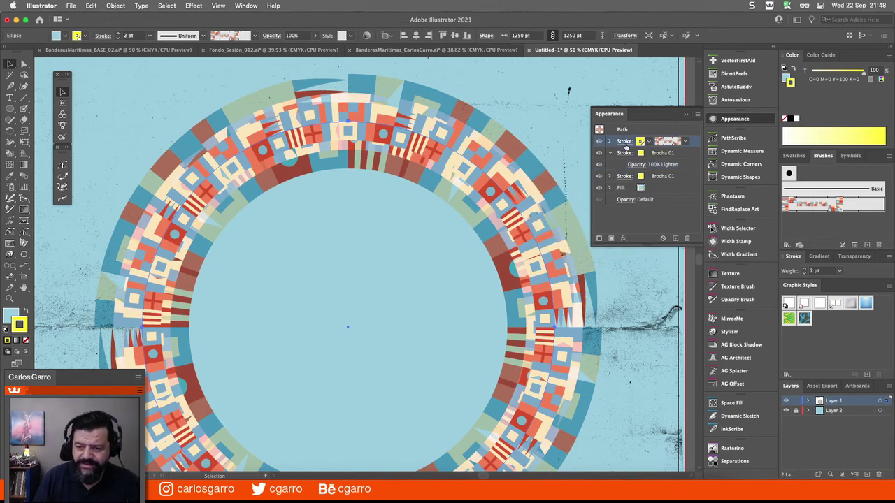
pyautogui.click(624, 141)
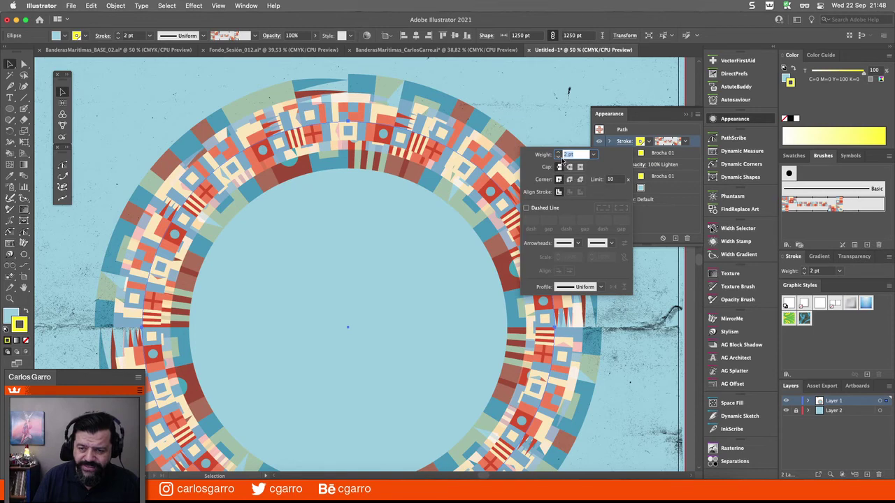
pyautogui.click(559, 156)
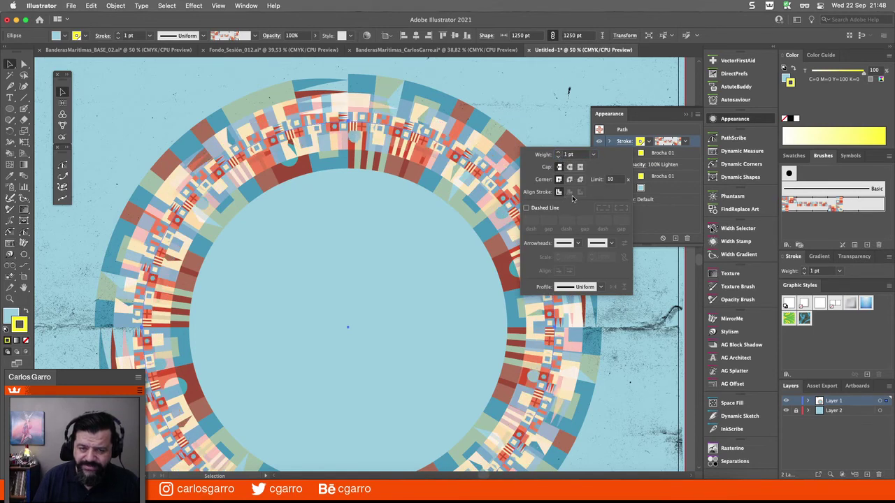
pyautogui.click(655, 221)
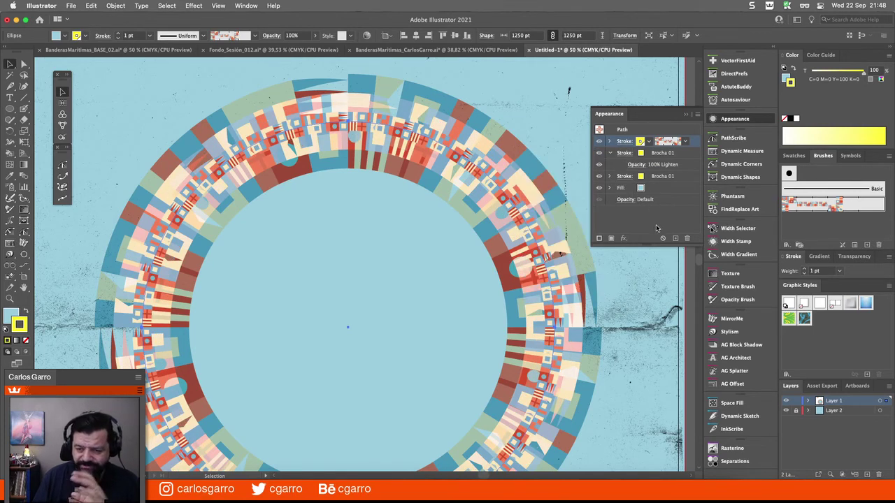
pyautogui.click(609, 152)
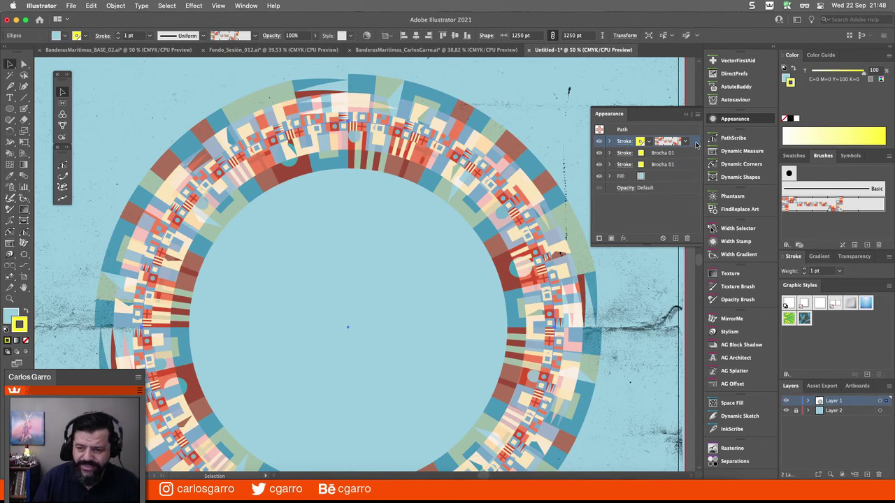
# Add a Multiply drop shadow with 35% opacity, 7 pt offsets and 10 pt blur to the ring's uppermost flag stroke
pyautogui.click(624, 238)
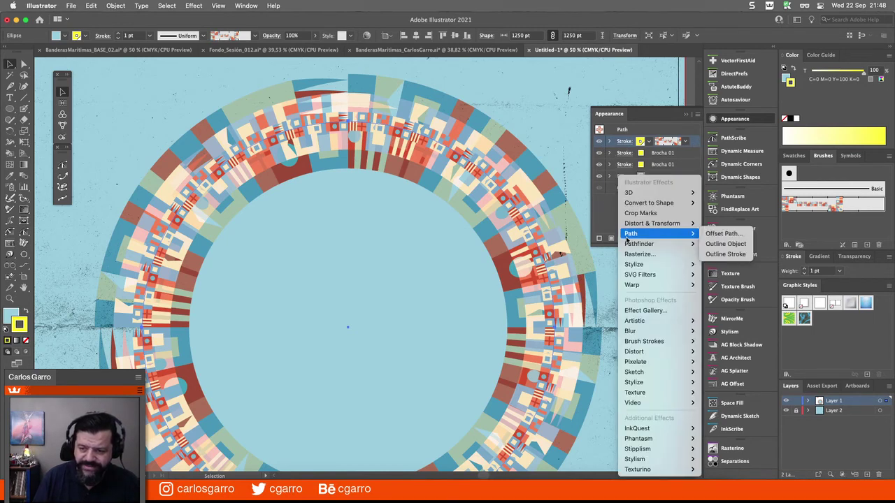
pyautogui.moveTo(649, 267)
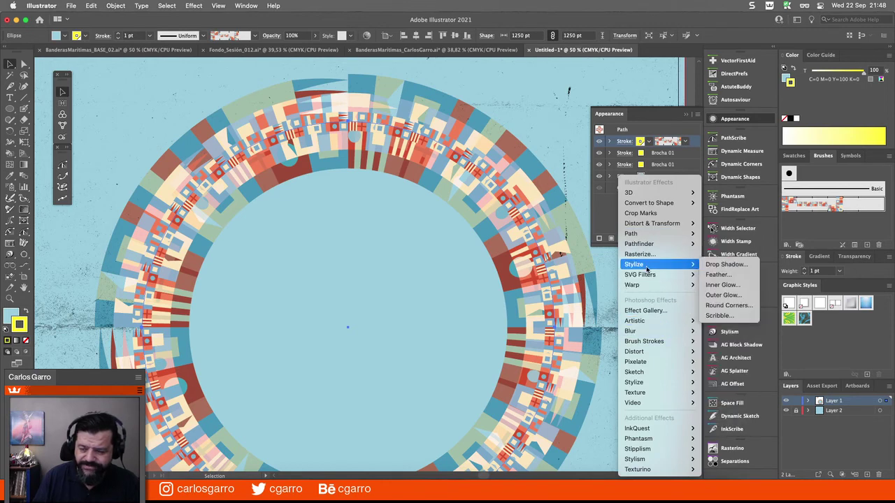
pyautogui.click(712, 265)
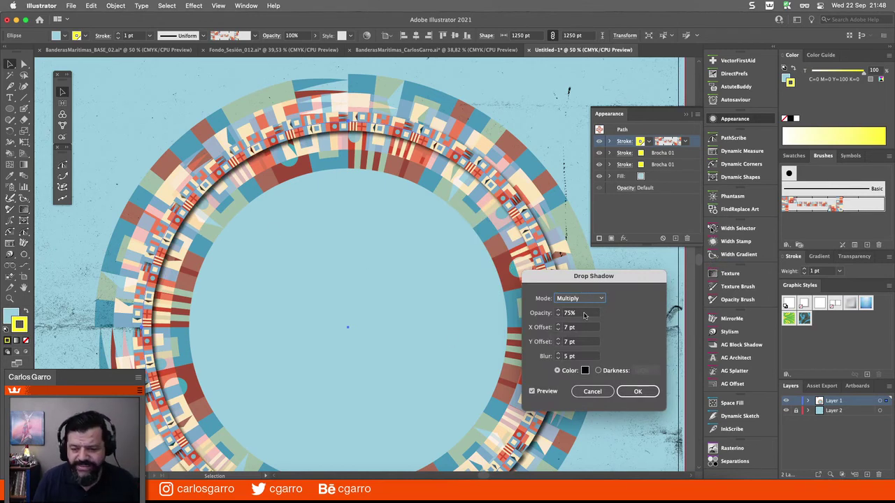
pyautogui.click(553, 313)
pyautogui.write('3')
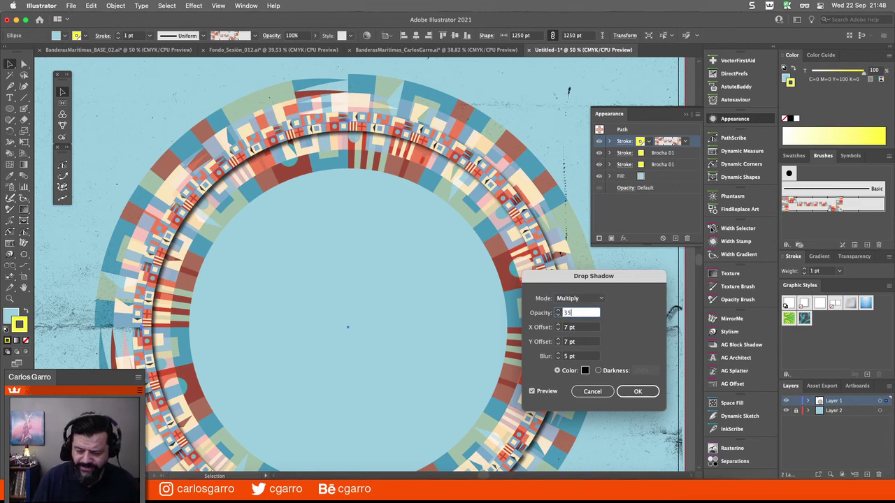
pyautogui.write('5')
pyautogui.press('Tab')
pyautogui.press('Tab')
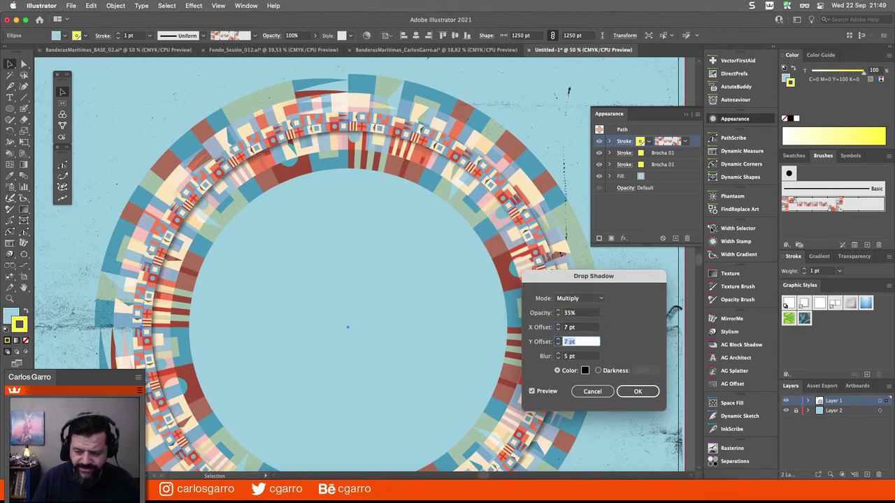
pyautogui.press('Tab')
pyautogui.write('1')
pyautogui.press('Tab')
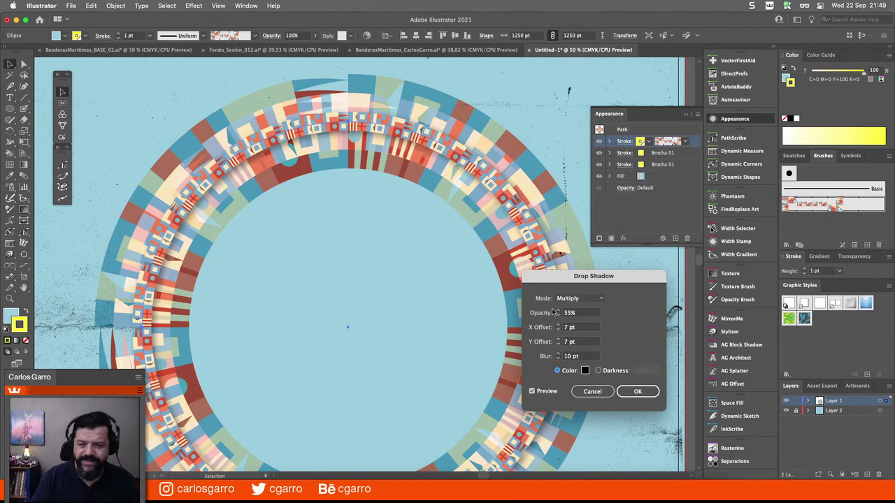
pyautogui.click(630, 392)
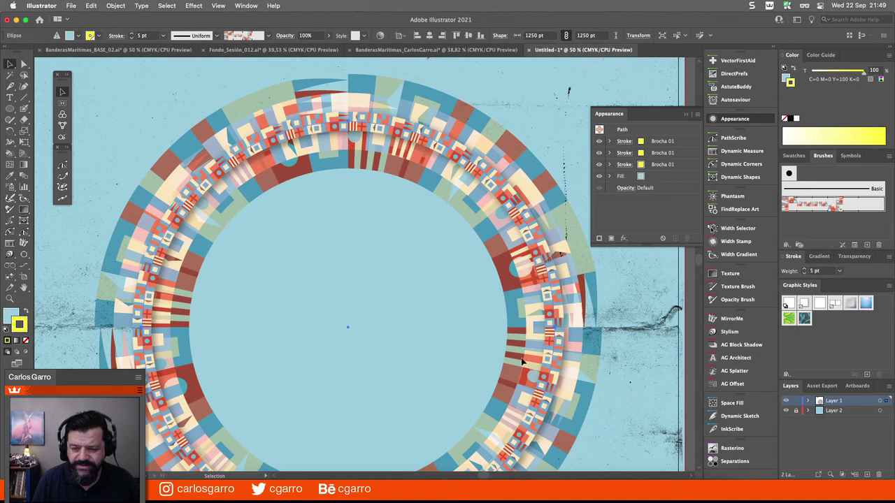
# Examine the whole flag ring on the artboard and the layered strokes and shadow along its upper arc
pyautogui.click(442, 307)
pyautogui.press('super+minus')
pyautogui.press('super+minus')
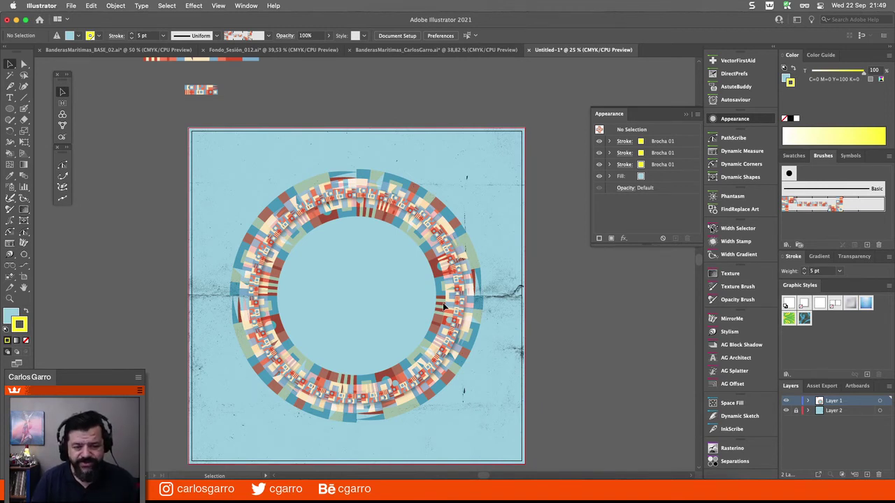
pyautogui.press('z')
pyautogui.moveTo(359, 159); pyautogui.dragTo(413, 246)
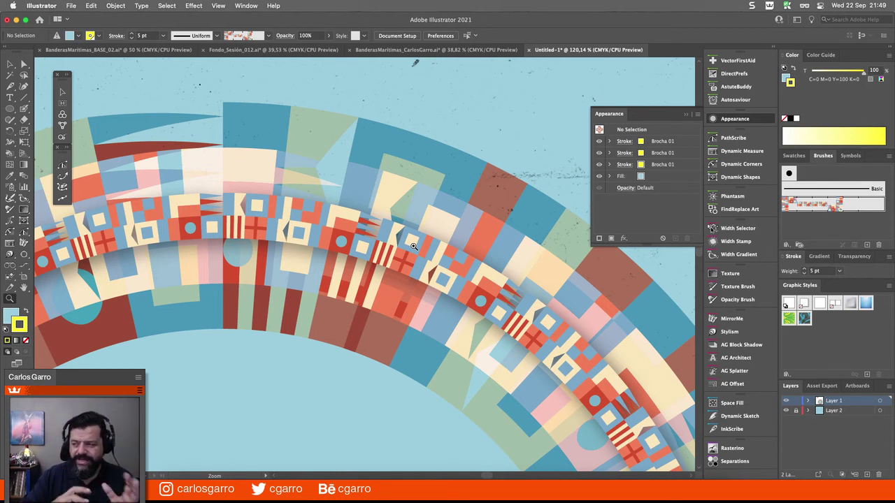
pyautogui.press('super+minus')
pyautogui.press('super+minus')
pyautogui.press('super+minus')
pyautogui.press('super+minus')
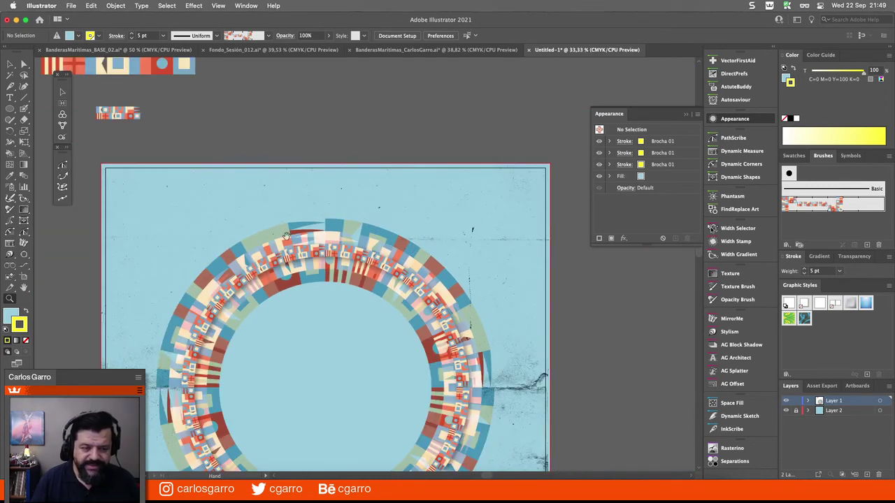
# Duplicate both large flag rows above the artboard and place the copy beside the originals at X 1000 pt
pyautogui.moveTo(263, 221); pyautogui.dragTo(361, 318)
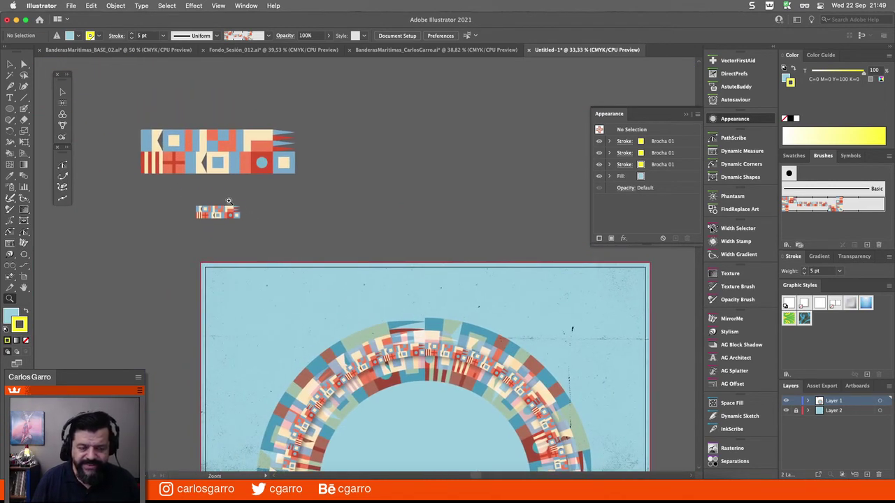
pyautogui.press('v')
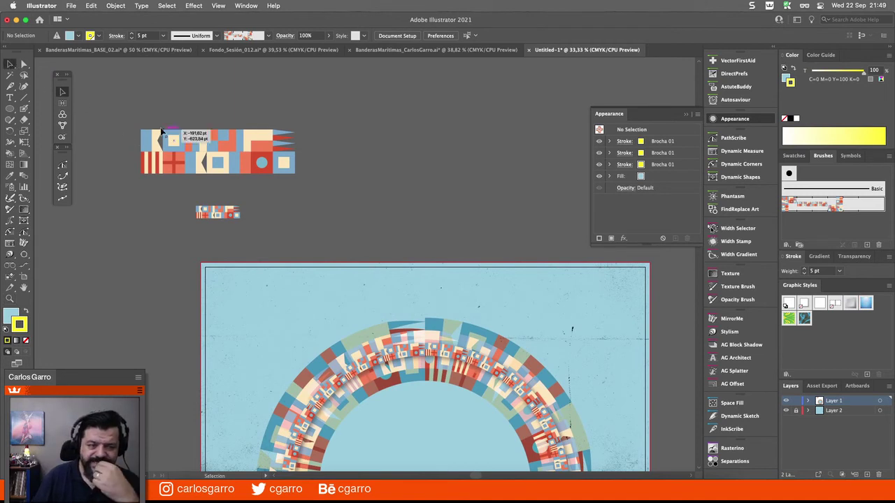
pyautogui.click(180, 139)
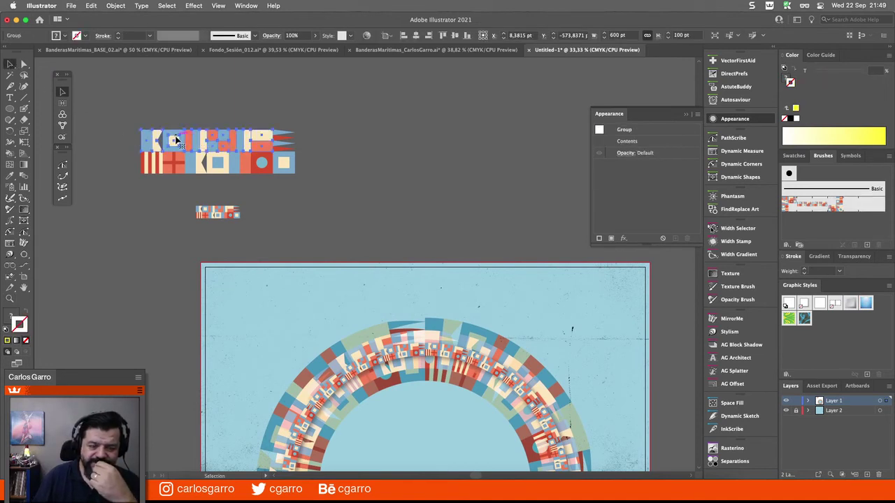
pyautogui.click(175, 158)
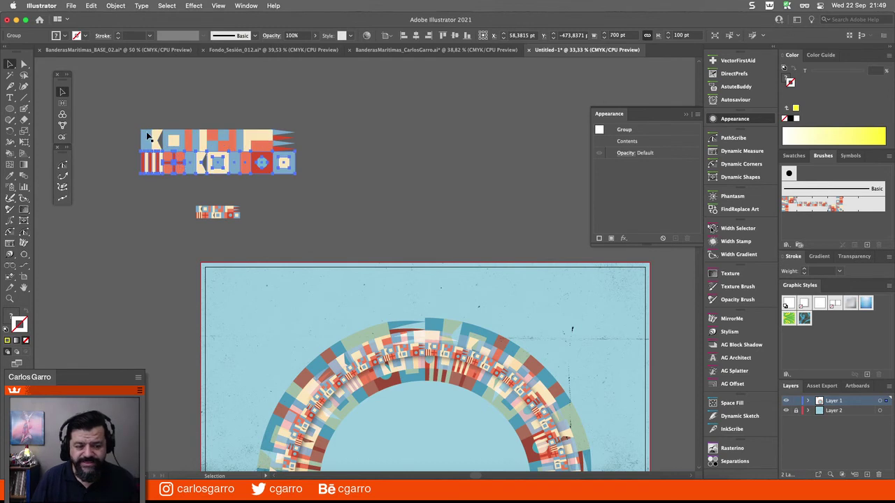
pyautogui.keyDown('shift'); pyautogui.click(183, 143); pyautogui.keyUp('shift')
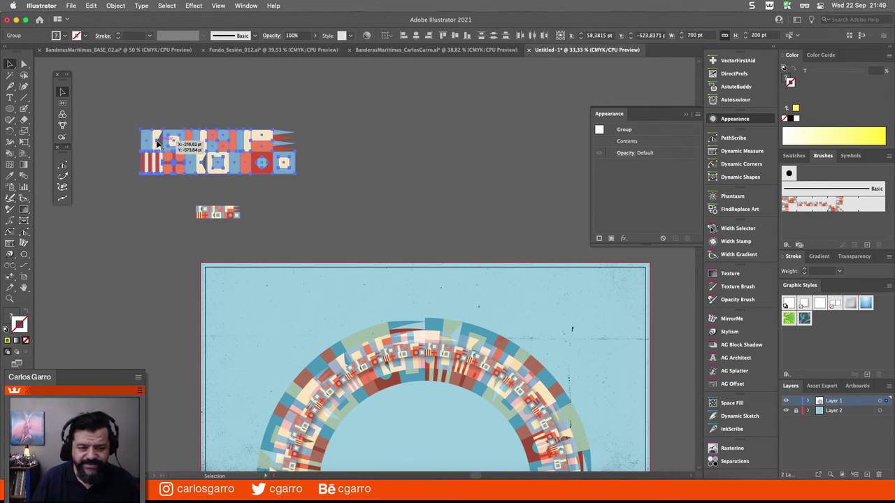
pyautogui.moveTo(166, 148); pyautogui.dragTo(374, 155)
pyautogui.click(385, 197)
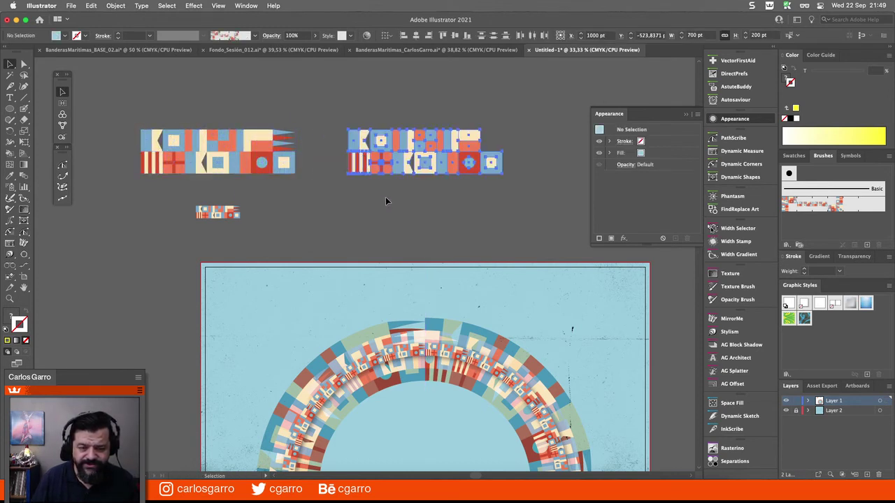
pyautogui.press('z')
pyautogui.moveTo(342, 99); pyautogui.dragTo(539, 212)
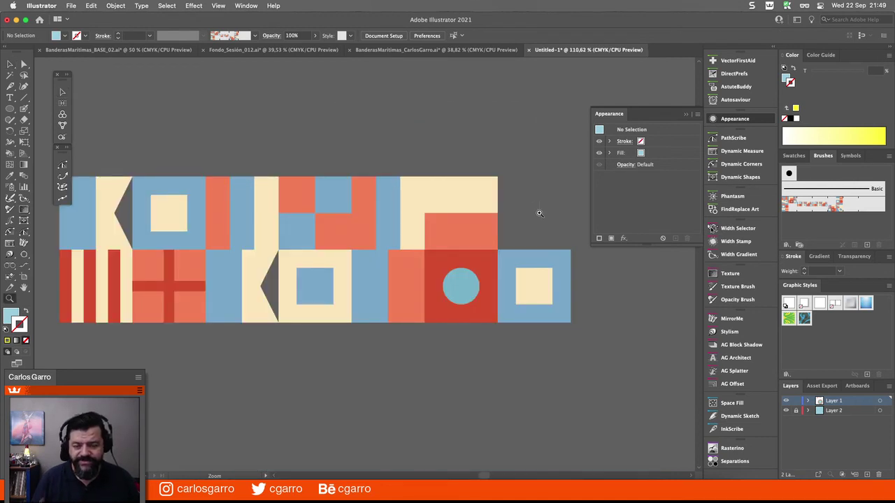
# Move the lower row of the copied flags straight down by about 192 pt to separate it from the upper row
pyautogui.scroll(-3, 420, 175)
pyautogui.hscroll(-1, 419, 175)
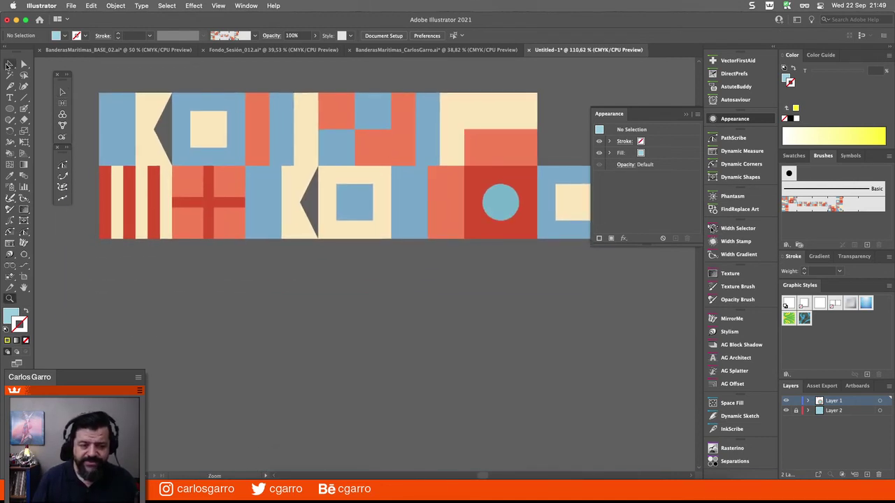
pyautogui.click(9, 64)
pyautogui.click(149, 191)
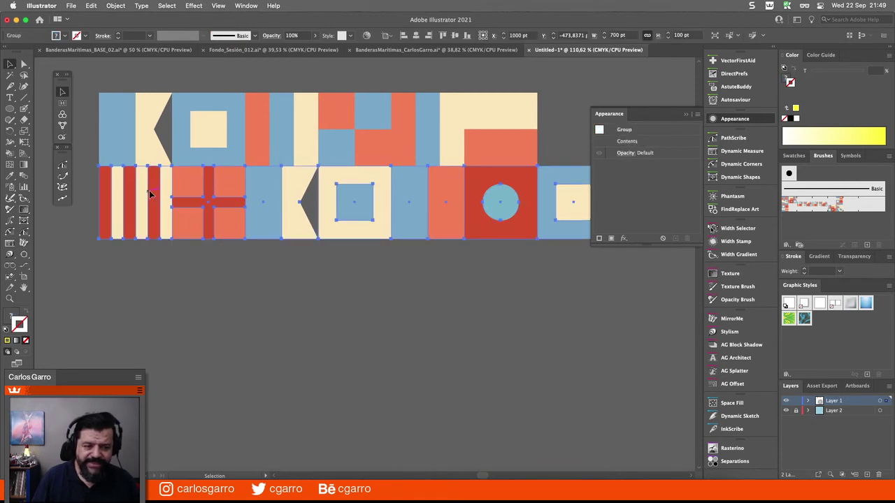
pyautogui.moveTo(149, 191); pyautogui.dragTo(181, 331)
pyautogui.click(200, 262)
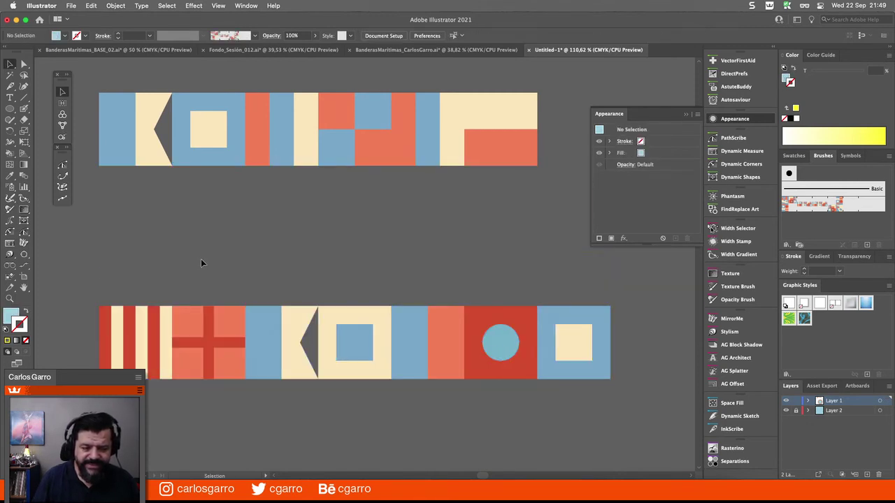
# Ungroup the separated lower flag row into individual flags
pyautogui.click(283, 318)
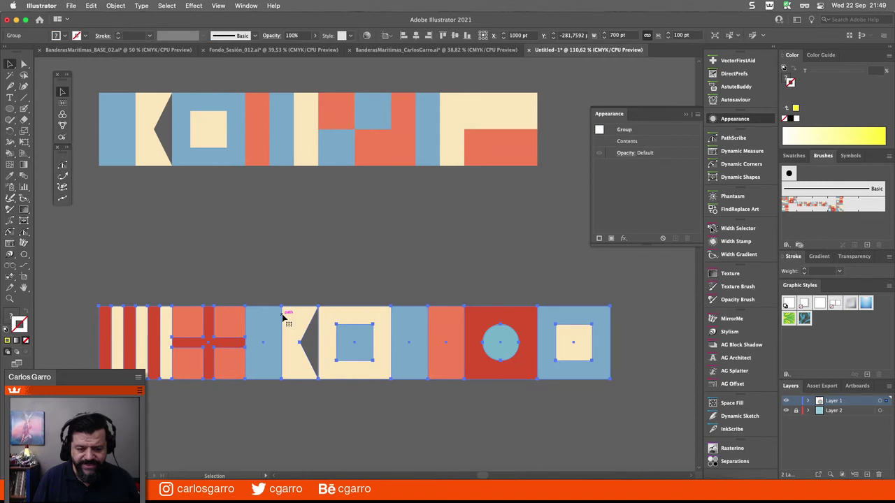
pyautogui.rightClick(283, 318)
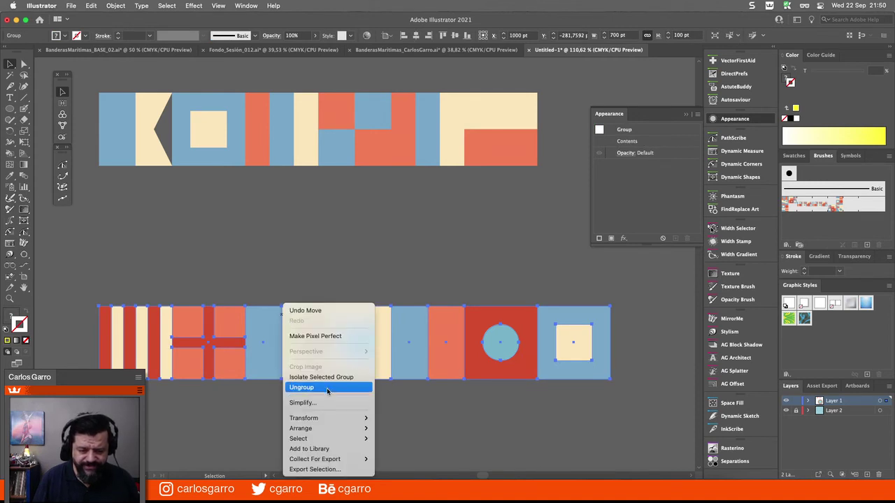
pyautogui.click(327, 388)
pyautogui.click(231, 296)
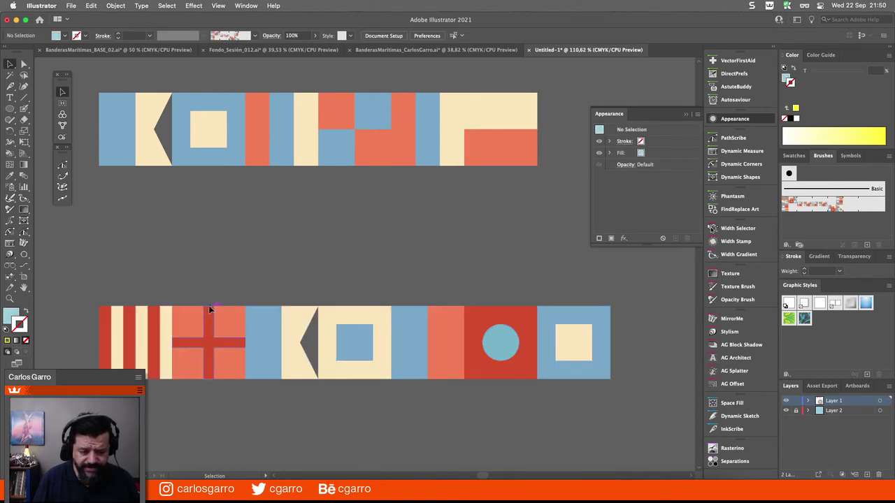
# Stagger the flags following the striped one vertically, alternating lower and higher by about 6 to 44 pt, keeping their horizontal positions
pyautogui.moveTo(209, 309); pyautogui.dragTo(203, 334)
pyautogui.moveTo(256, 312); pyautogui.dragTo(256, 292)
pyautogui.moveTo(318, 308); pyautogui.dragTo(318, 344)
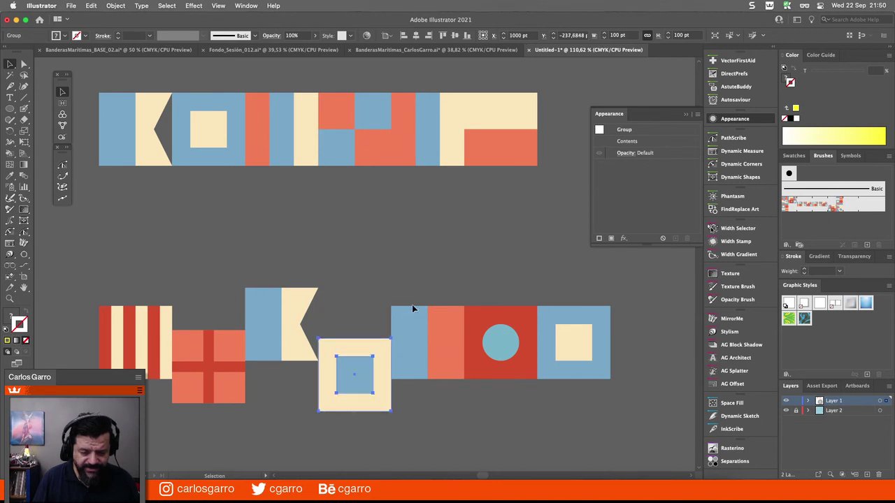
pyautogui.moveTo(411, 308)
pyautogui.mouseDown()
pyautogui.moveTo(411, 280)
pyautogui.moveTo(411, 301)
pyautogui.mouseUp()
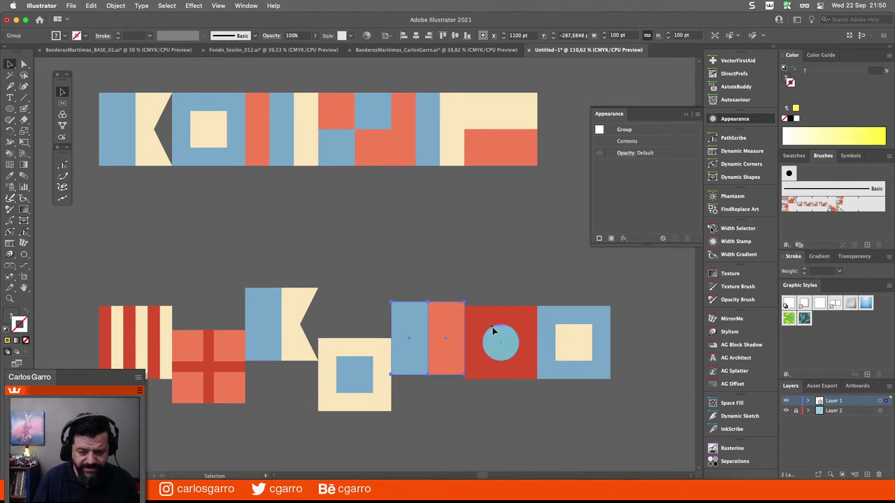
pyautogui.moveTo(492, 330); pyautogui.dragTo(498, 351)
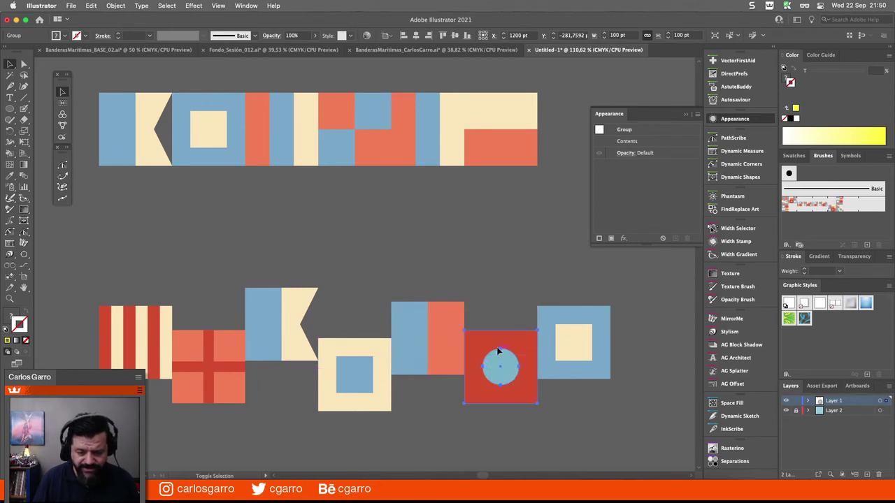
pyautogui.click(548, 305)
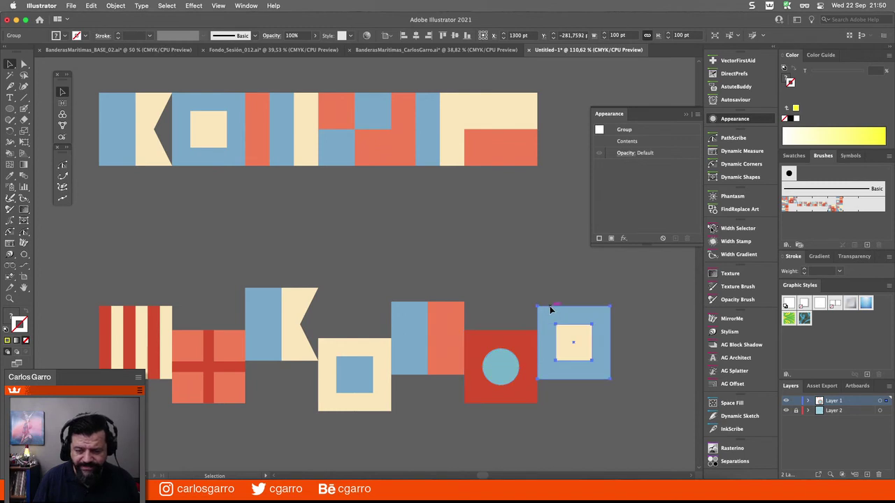
pyautogui.moveTo(550, 310); pyautogui.dragTo(549, 298)
pyautogui.click(510, 287)
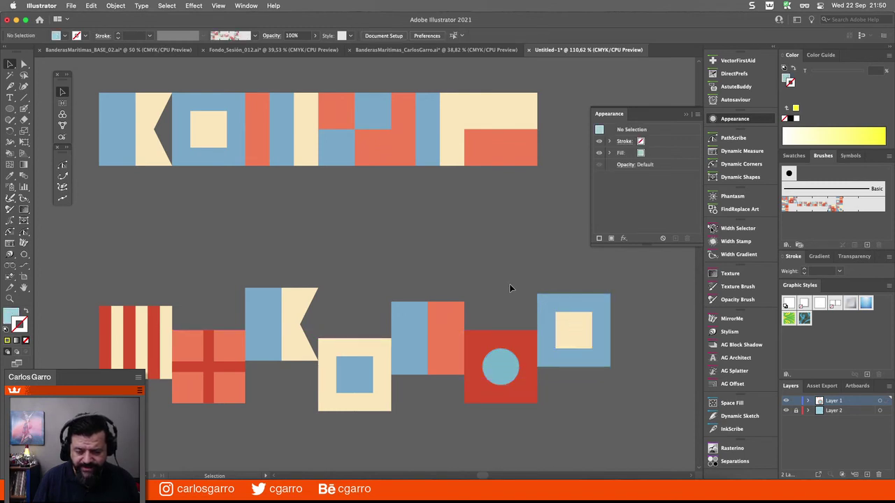
# Scale the whole staggered flag row proportionally to a width of 200 pt
pyautogui.press('super+minus')
pyautogui.press('super+minus')
pyautogui.moveTo(448, 319); pyautogui.dragTo(384, 208)
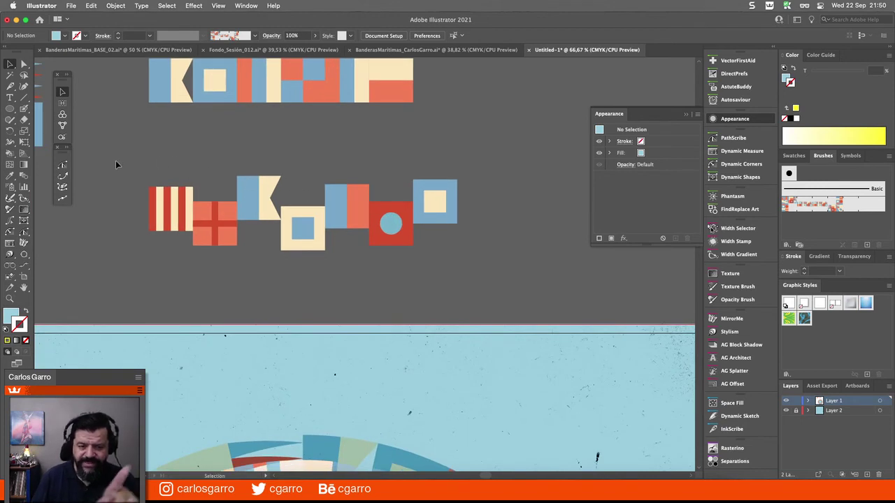
pyautogui.moveTo(115, 160); pyautogui.dragTo(527, 283)
pyautogui.press('a')
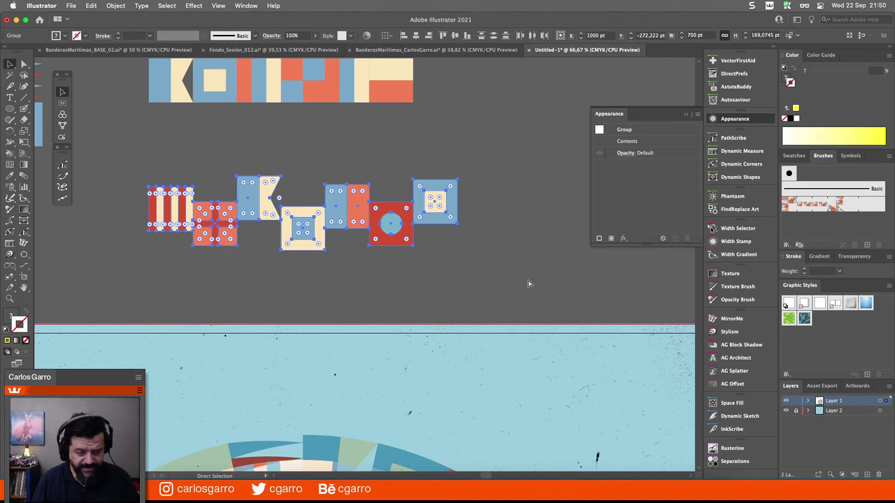
pyautogui.press('v')
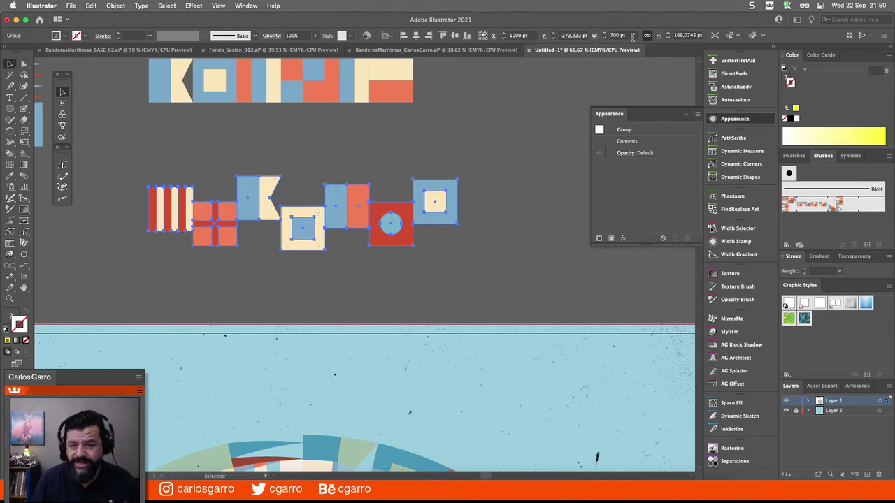
pyautogui.click(615, 35)
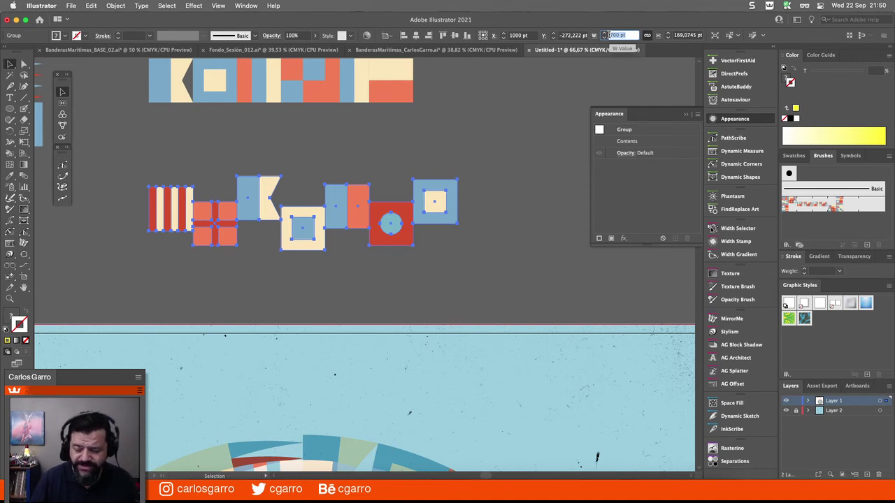
pyautogui.write('20')
pyautogui.press('Return')
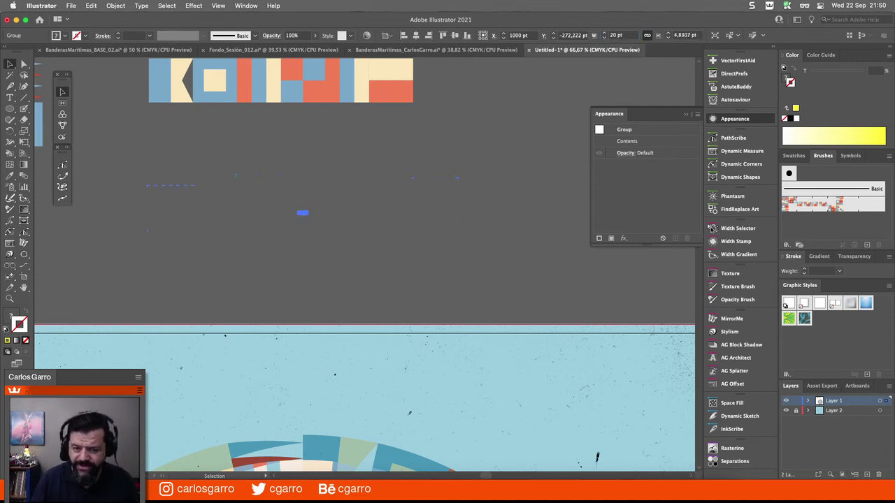
pyautogui.click(616, 35)
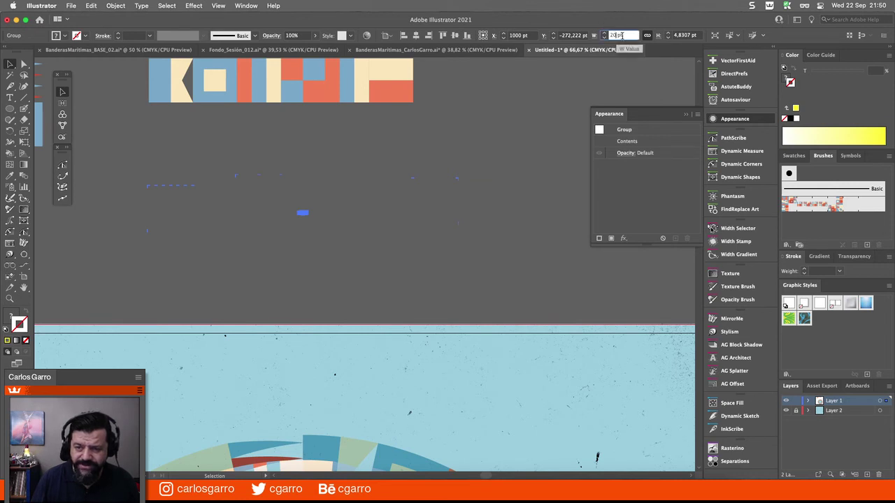
pyautogui.press('Return')
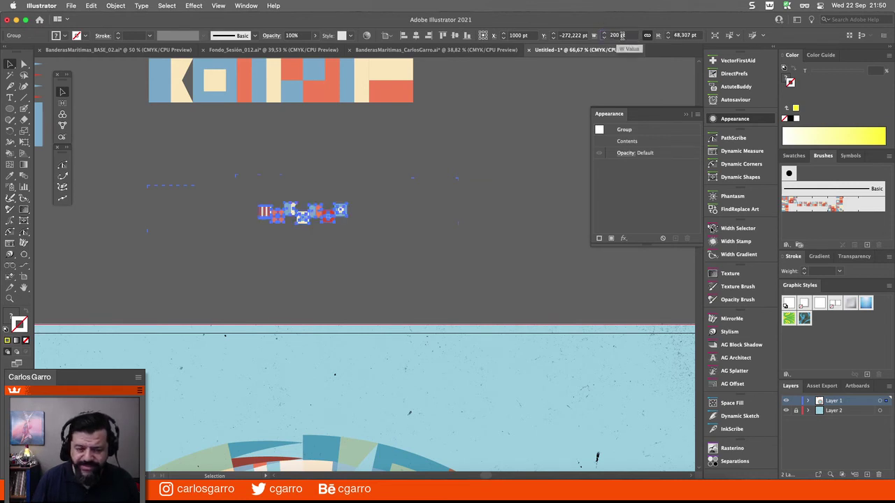
# Create a pattern brush from the small staggered flag row, with the outer corner tile set to None
pyautogui.click(868, 245)
pyautogui.click(435, 299)
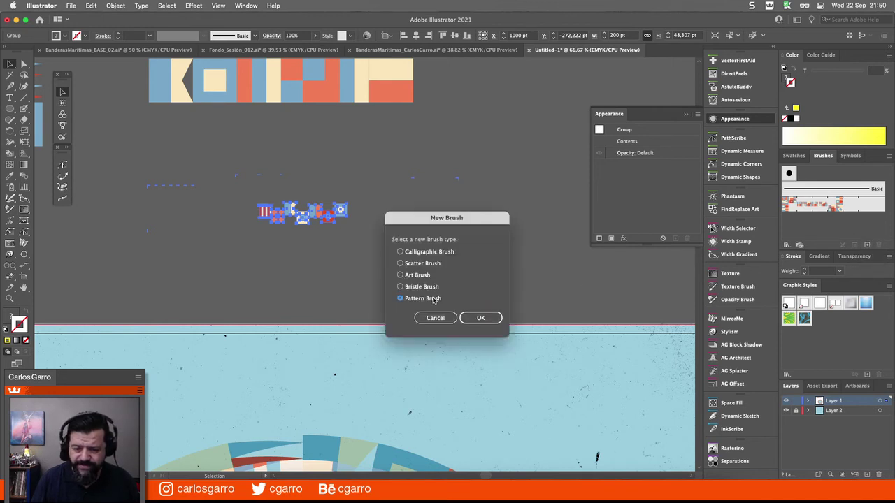
pyautogui.click(473, 318)
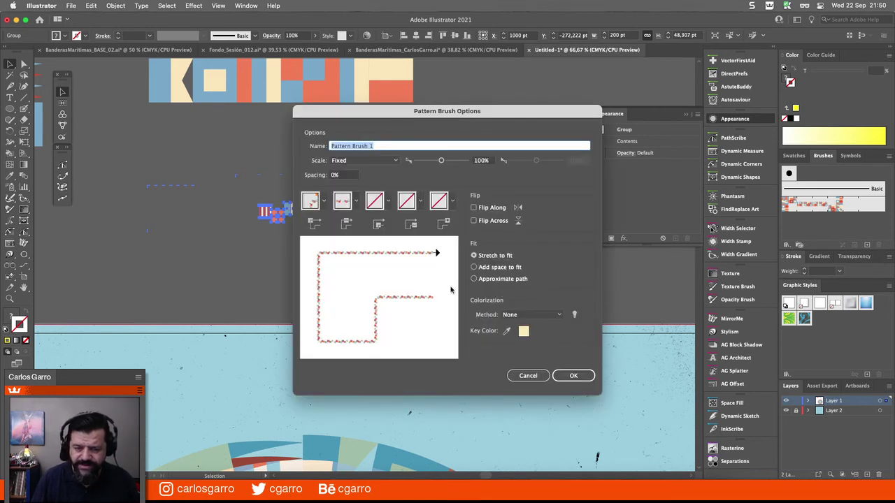
pyautogui.click(324, 204)
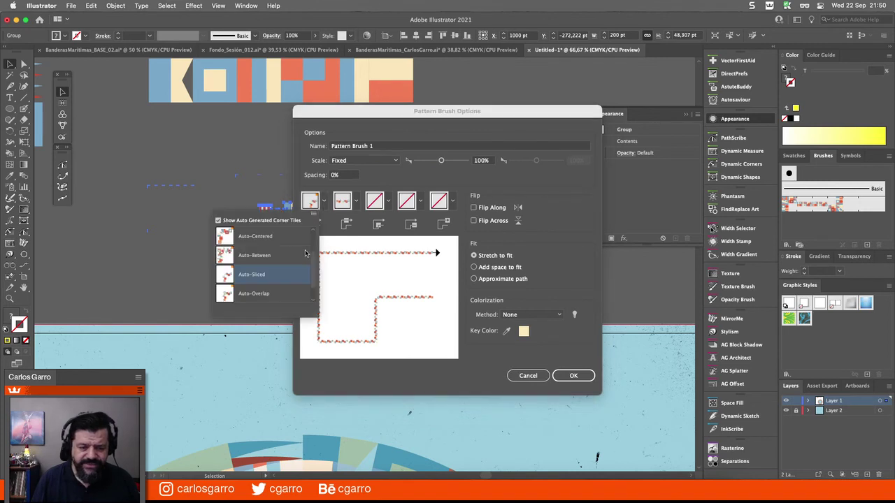
pyautogui.scroll(3, 307, 255)
pyautogui.click(255, 243)
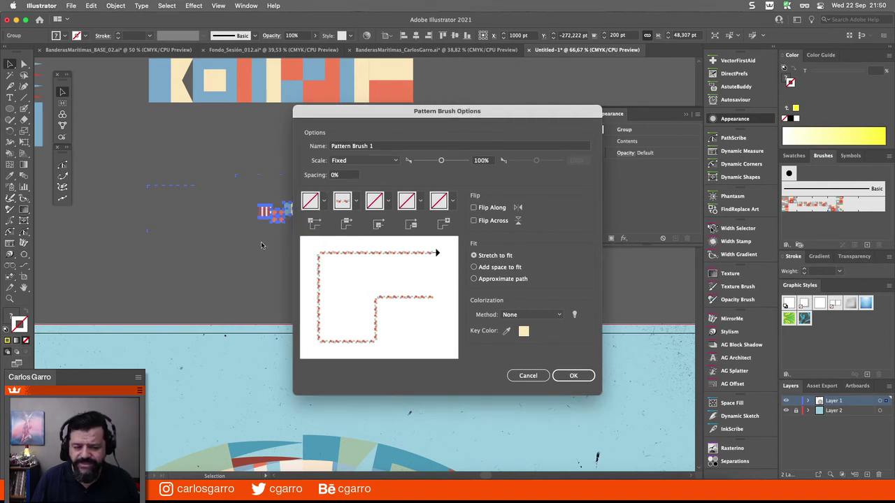
pyautogui.click(587, 376)
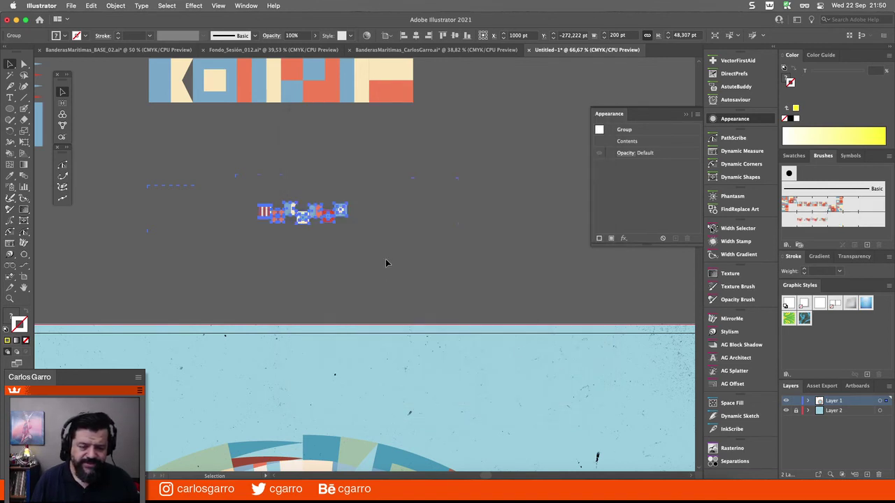
pyautogui.click(385, 263)
# Duplicate the lowest Brocha 01 stroke of the flag ring on the artboard
pyautogui.press('super+minus')
pyautogui.press('super+minus')
pyautogui.press('super+minus')
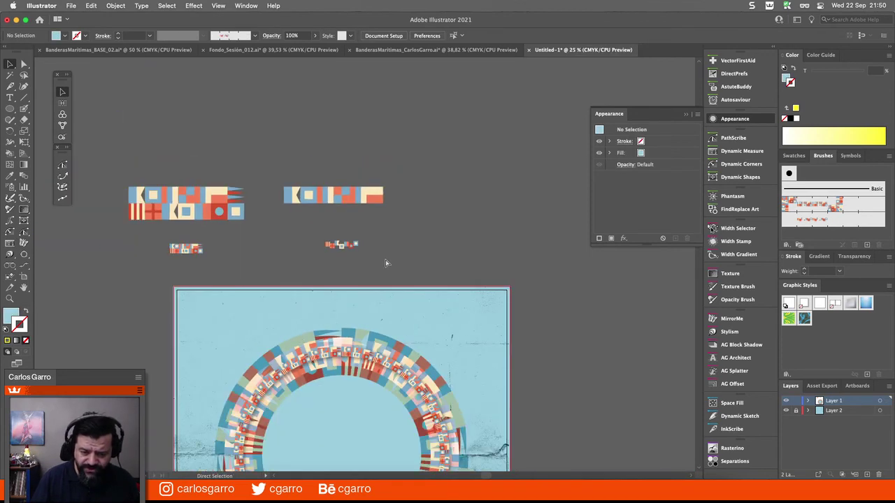
pyautogui.scroll(-5, 388, 255)
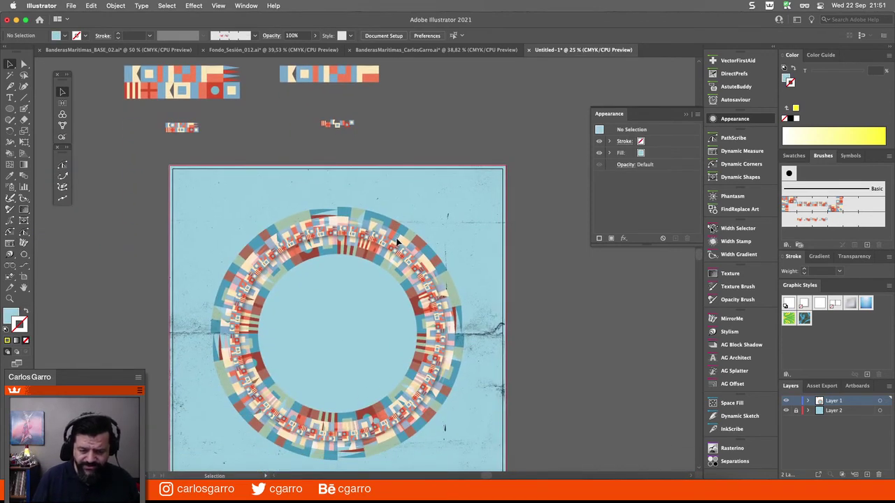
pyautogui.press('z')
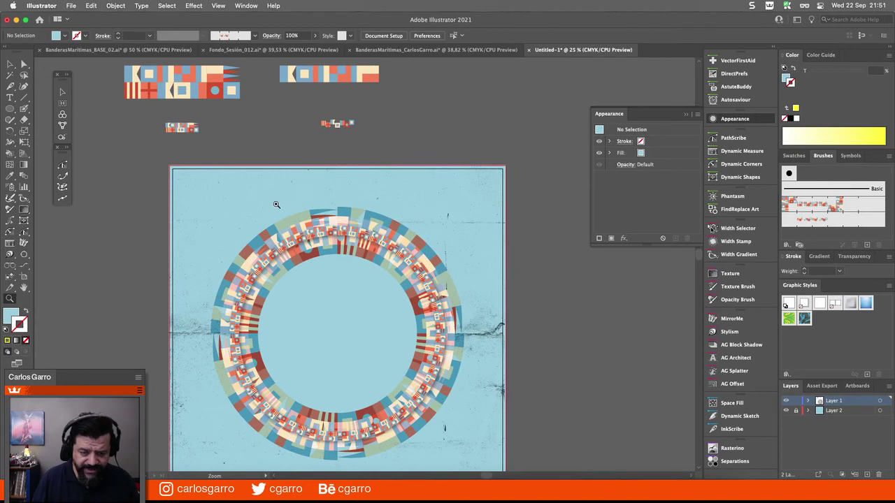
pyautogui.moveTo(277, 204); pyautogui.dragTo(468, 333)
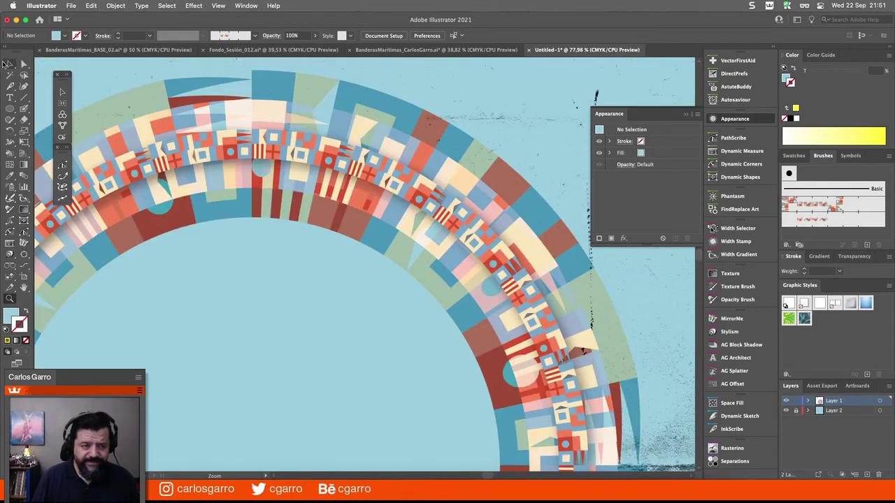
pyautogui.click(9, 63)
pyautogui.click(206, 145)
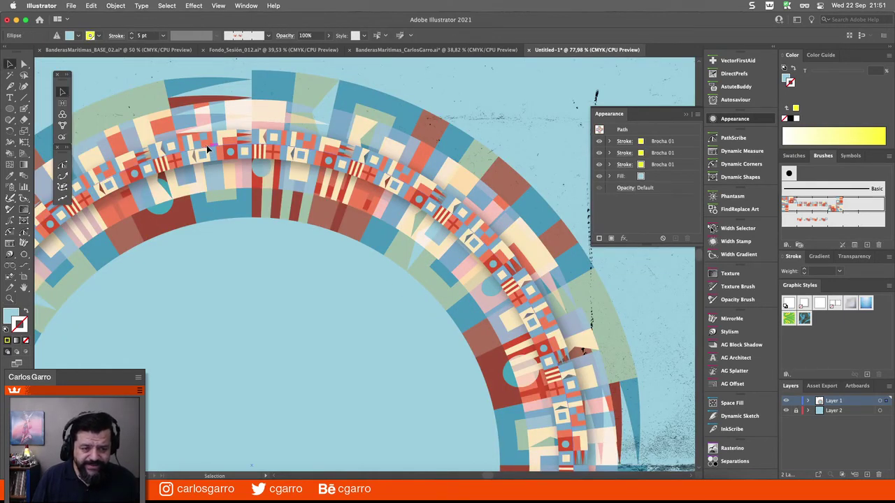
pyautogui.click(689, 168)
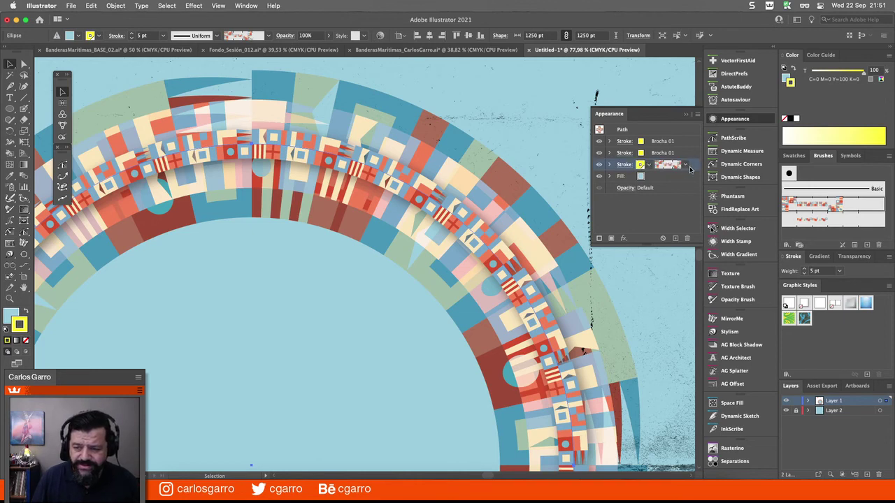
pyautogui.click(675, 238)
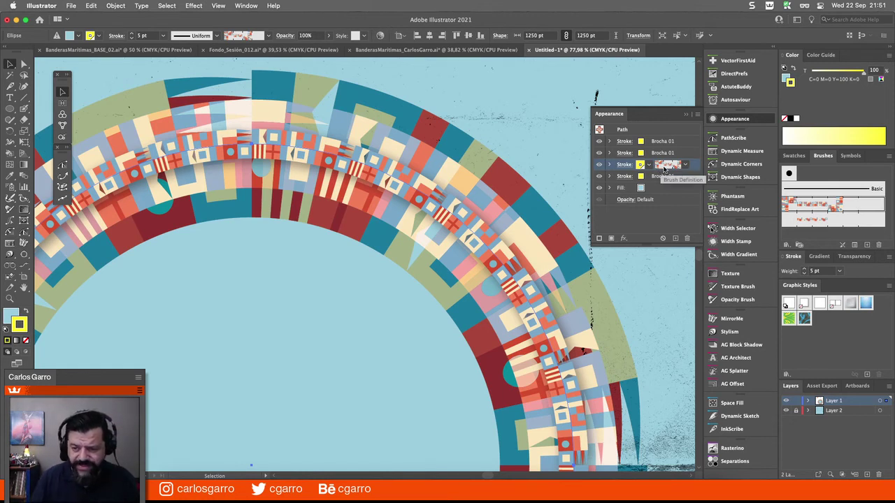
# Apply the staggered-flag pattern brush to the ring's bottommost stroke
pyautogui.moveTo(660, 167); pyautogui.dragTo(665, 183)
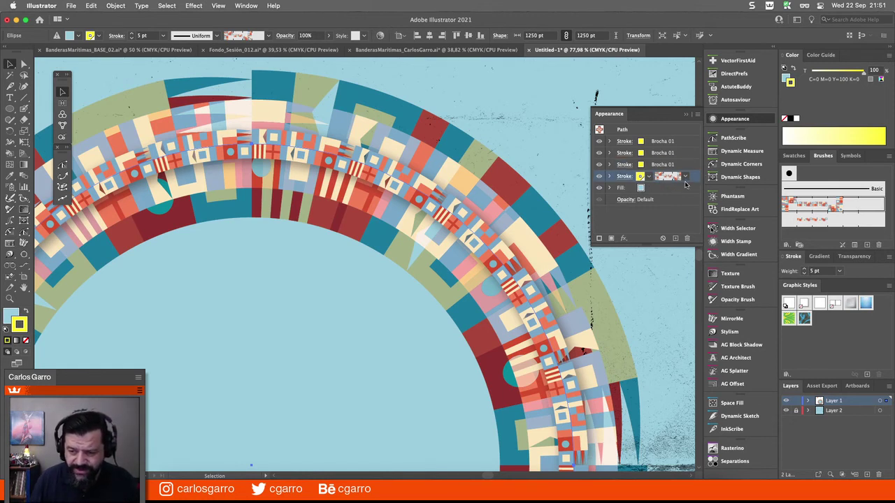
pyautogui.click(685, 179)
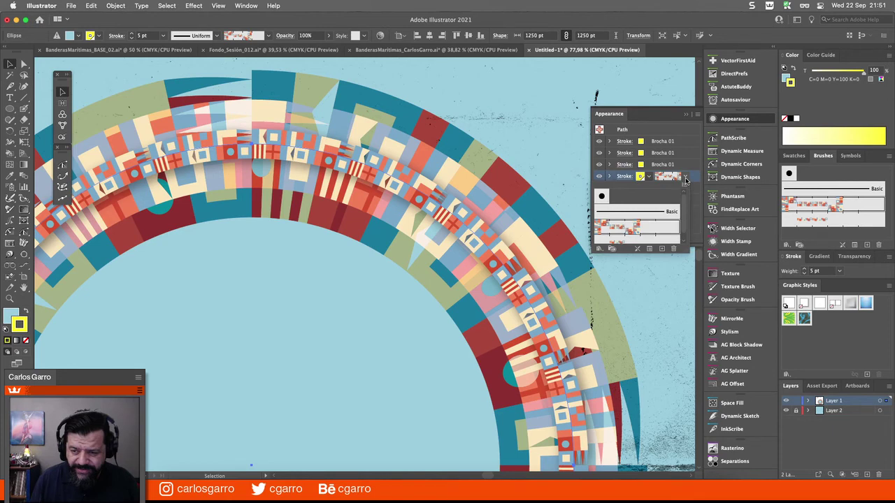
pyautogui.scroll(-1, 689, 221)
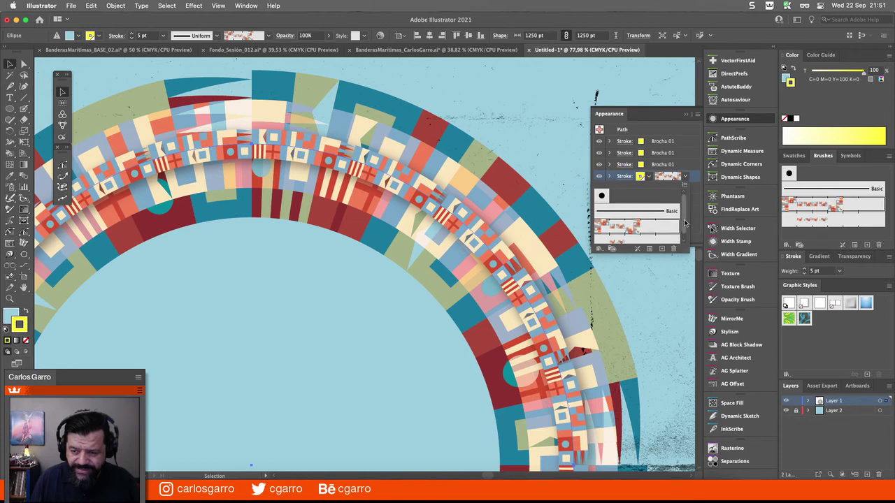
pyautogui.click(619, 238)
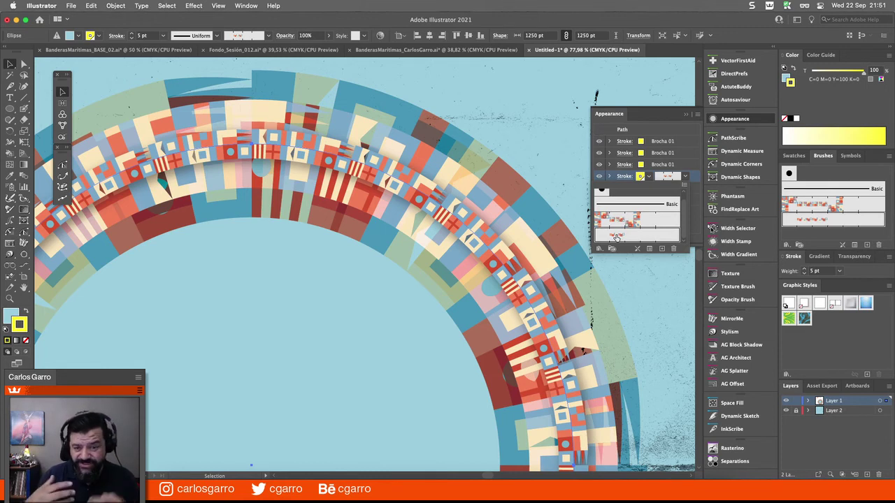
pyautogui.click(616, 239)
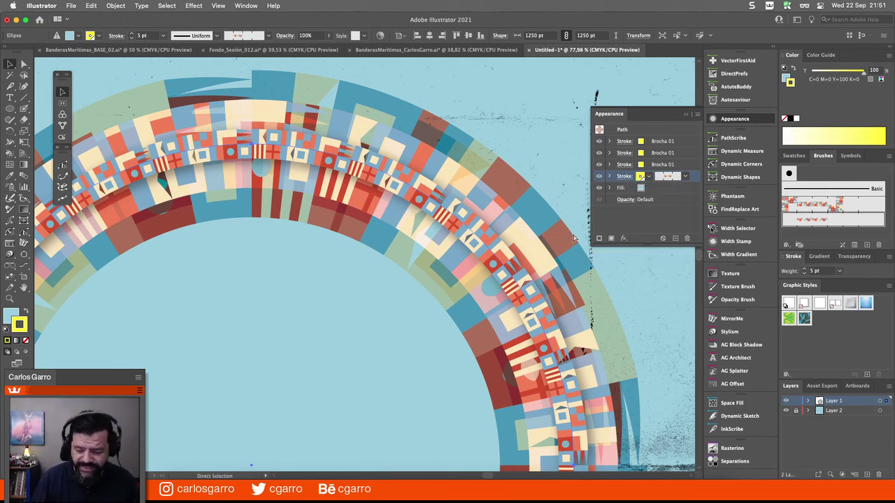
# Increase the weight of the ring's bottommost staggered-flag stroke to 11 pt
pyautogui.press('super+minus')
pyautogui.press('super+minus')
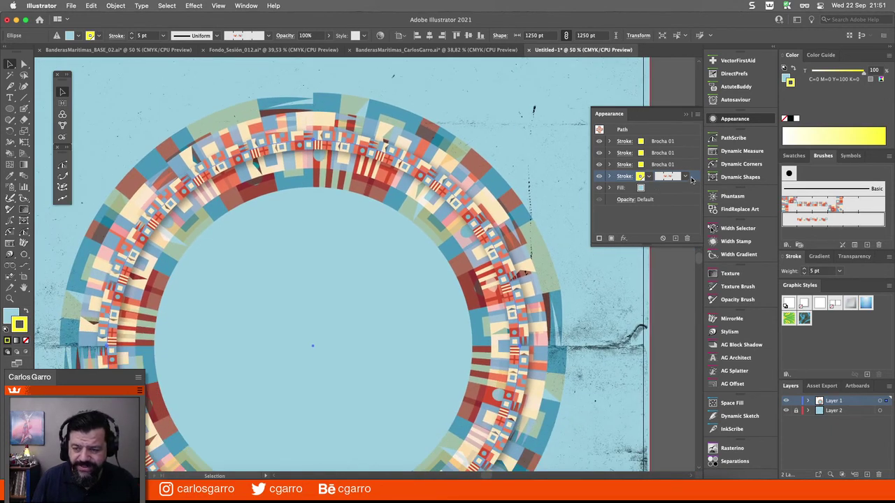
pyautogui.click(624, 176)
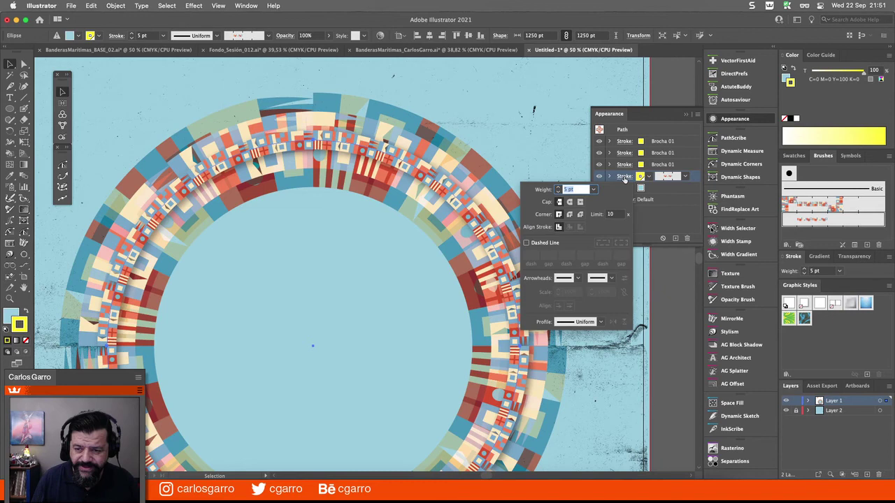
pyautogui.click(559, 190)
pyautogui.click(559, 188)
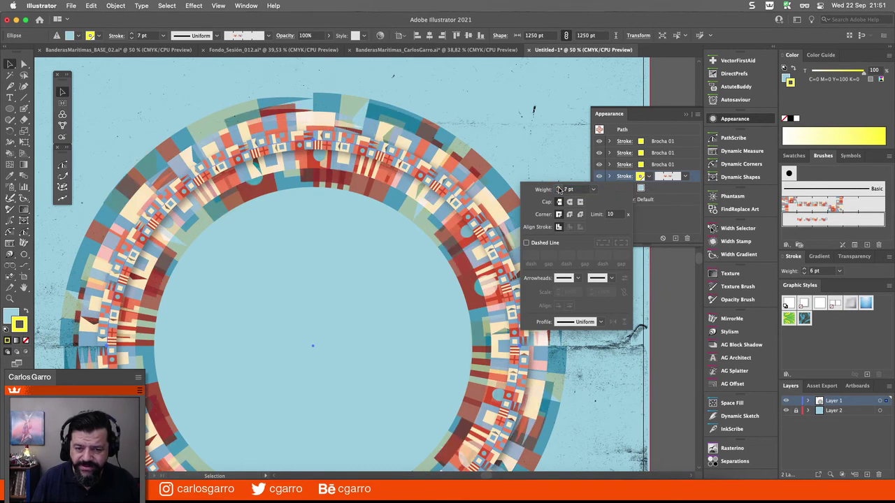
pyautogui.click(559, 188)
pyautogui.click(558, 188)
pyautogui.click(559, 188)
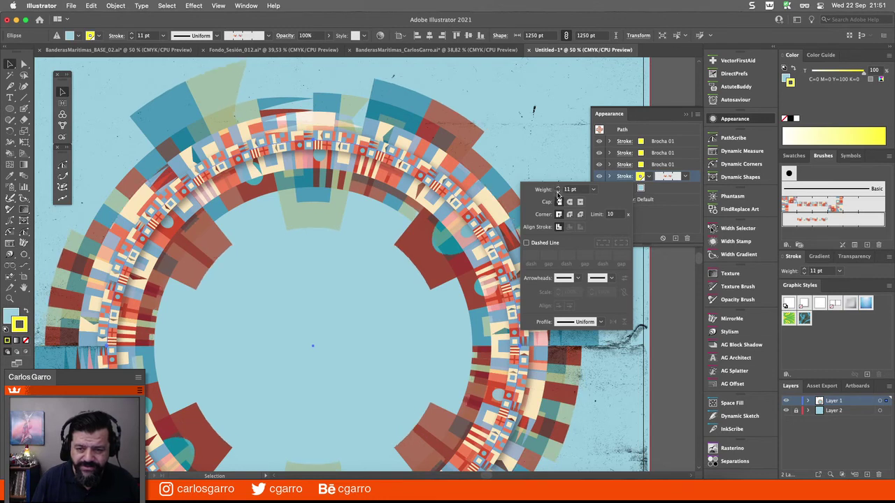
# Change the blending mode of the ring's bottommost staggered-flag stroke to Overlay and deselect the ring
pyautogui.click(608, 176)
pyautogui.click(632, 188)
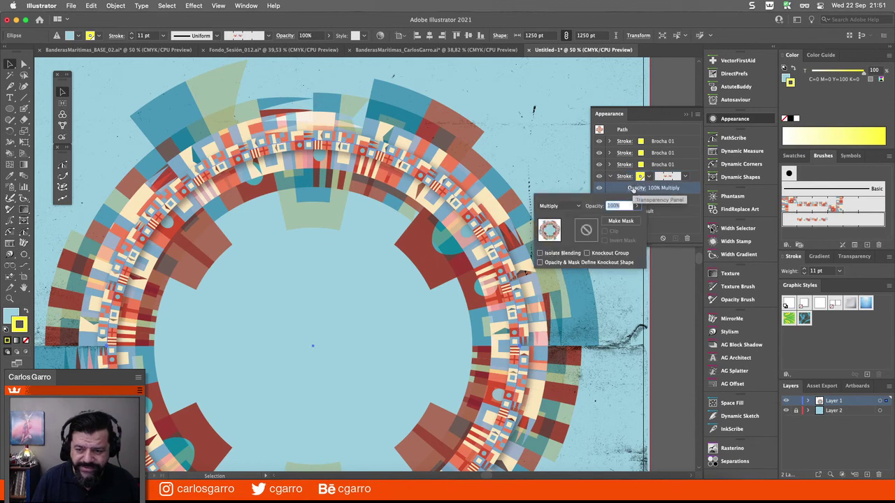
pyautogui.click(558, 205)
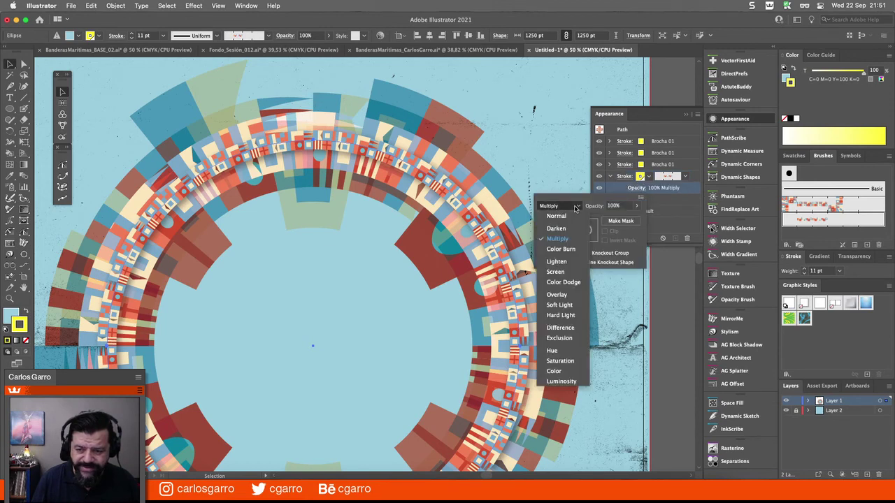
pyautogui.click(563, 295)
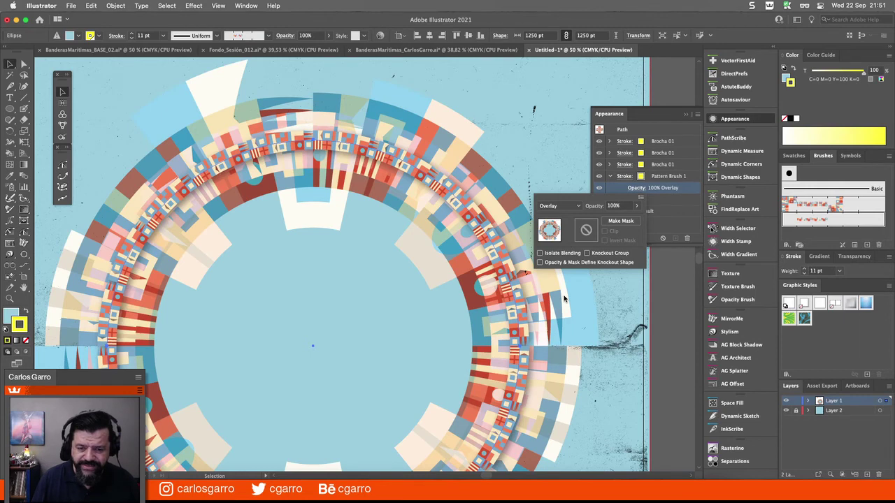
pyautogui.click(564, 299)
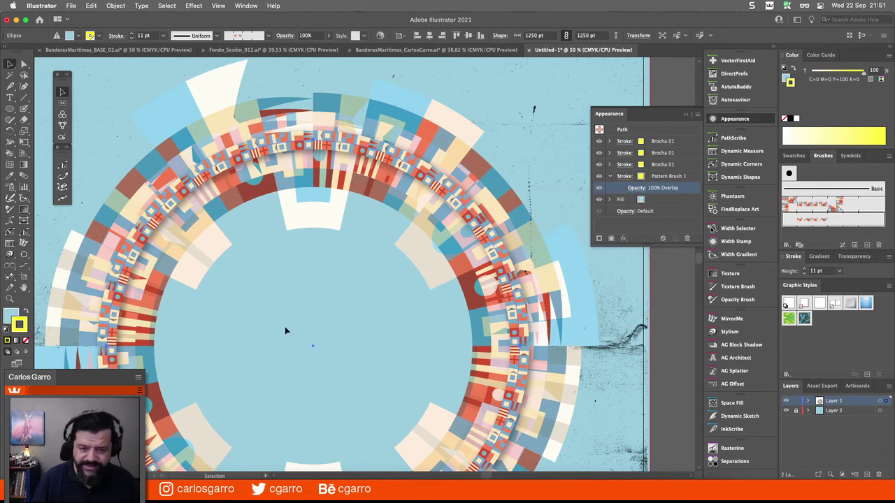
pyautogui.click(309, 312)
pyautogui.press('a')
pyautogui.press('super+minus')
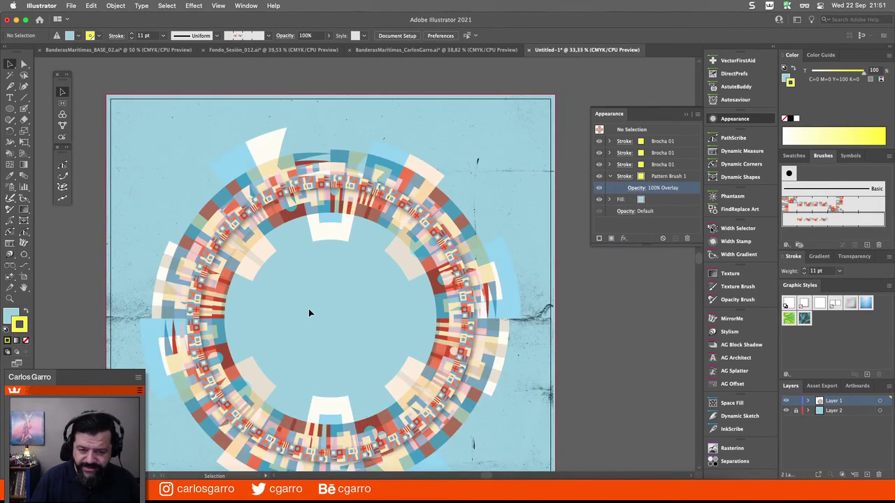
pyautogui.moveTo(308, 308); pyautogui.dragTo(331, 248)
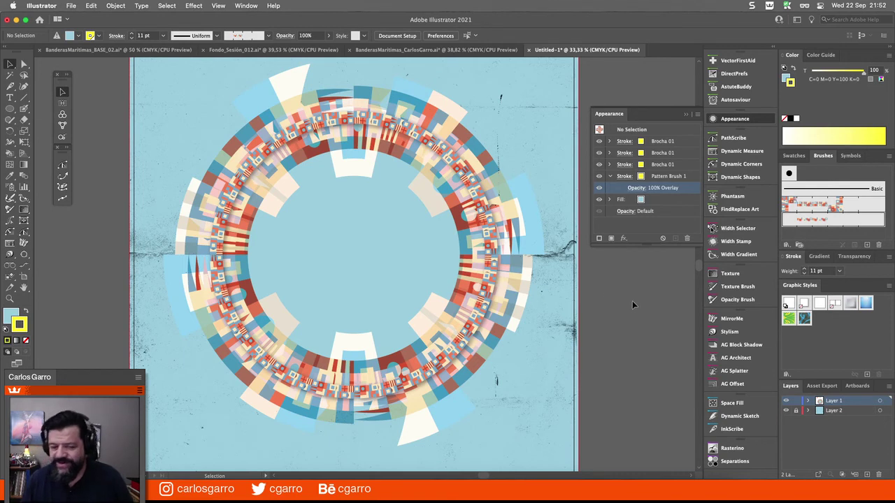
pyautogui.click(350, 120)
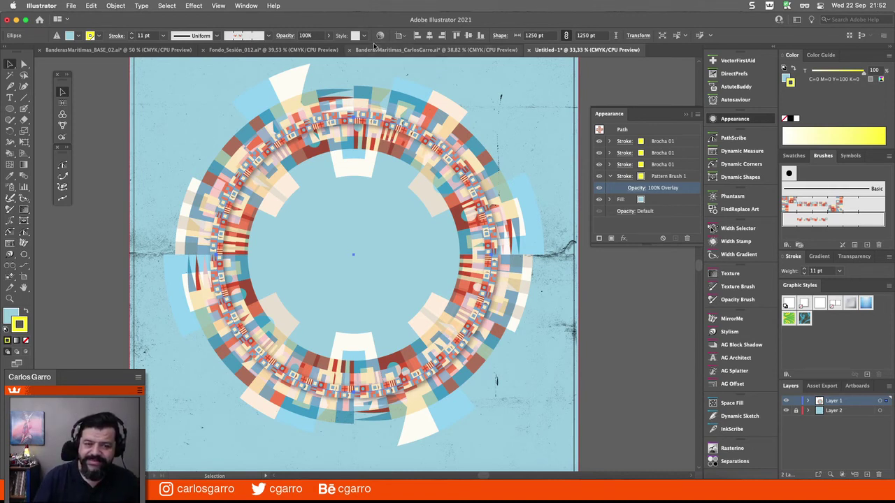
pyautogui.press('super+shift+a')
pyautogui.moveTo(409, 240); pyautogui.dragTo(392, 286)
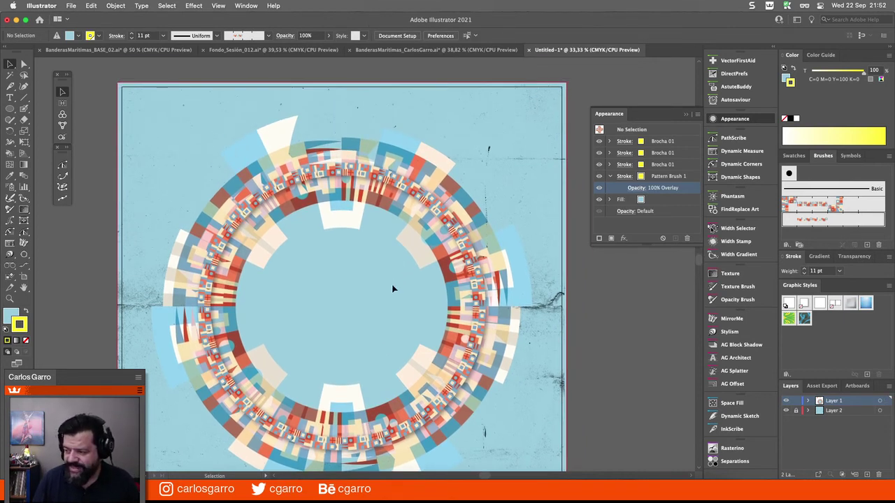
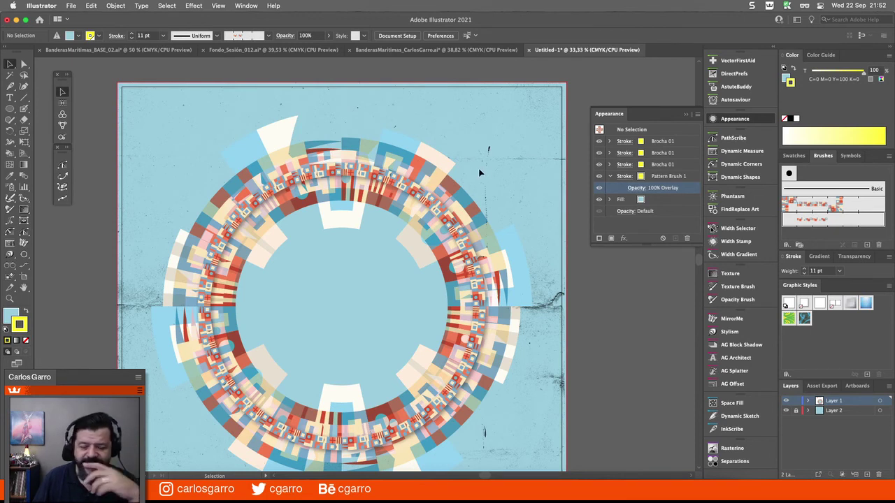
pyautogui.click(392, 241)
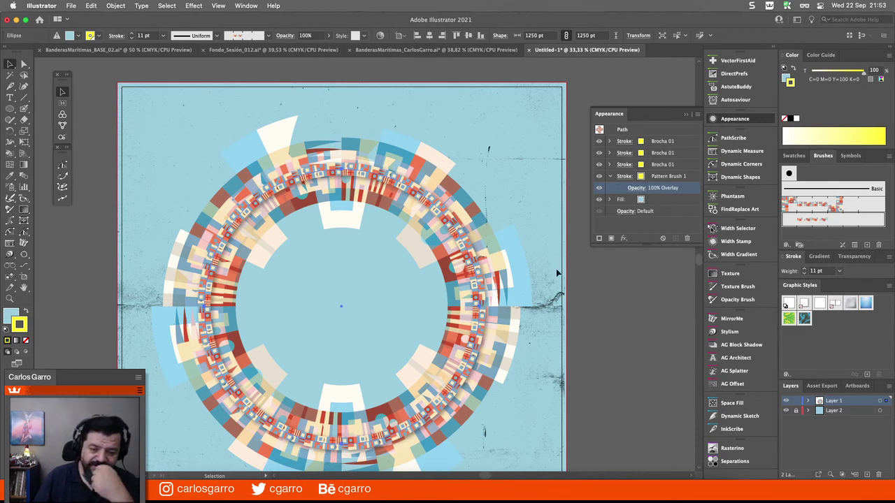
# Hide the flag ring's layer and create a new layer above it for use with the Dynamic Sketch tool
pyautogui.click(785, 402)
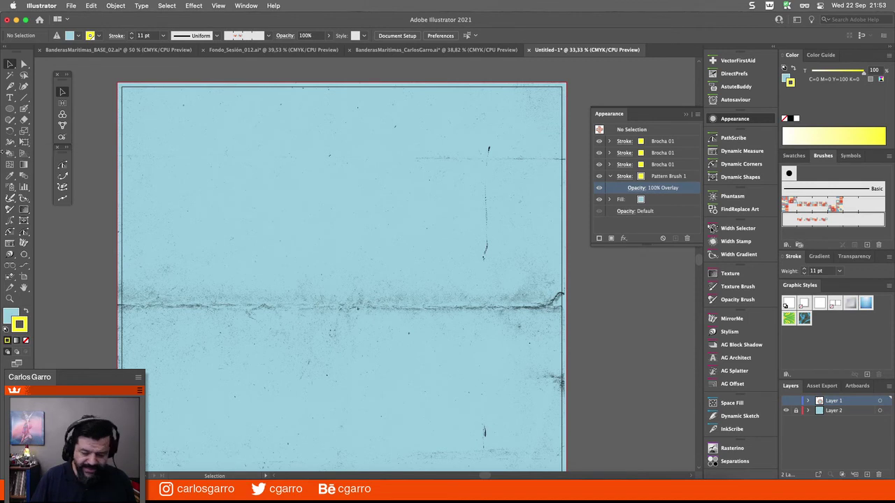
pyautogui.click(11, 119)
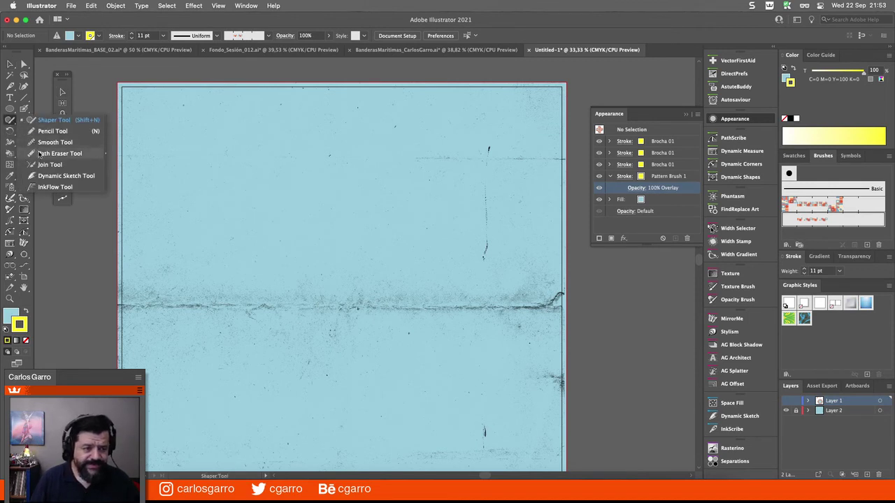
pyautogui.click(47, 176)
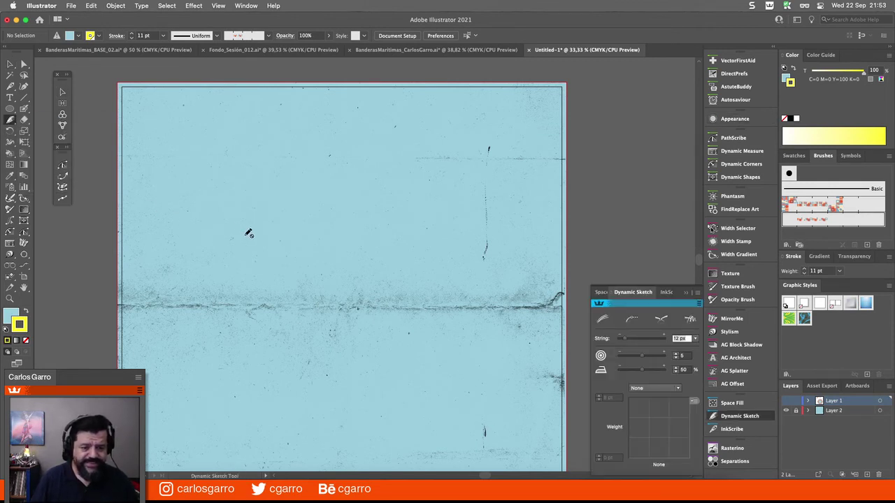
pyautogui.click(867, 474)
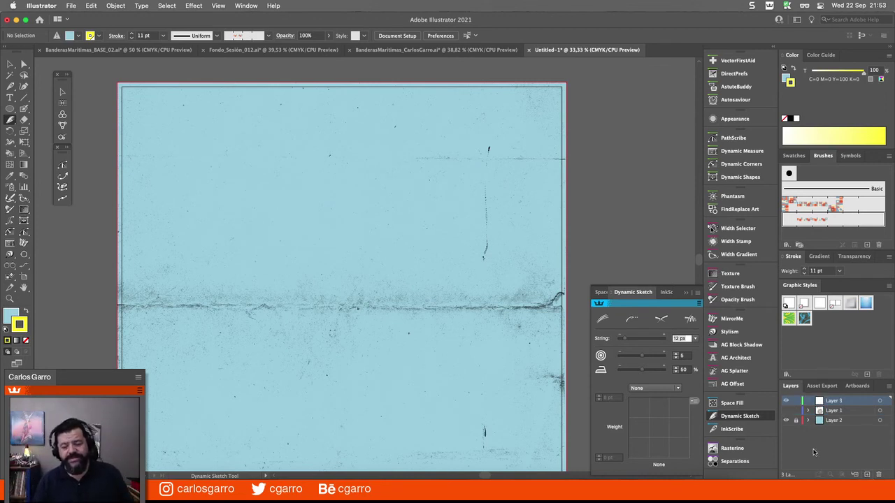
# Sketch a single S-shaped curve about 1055 pt wide and 1012 pt high with the Dynamic Sketch tool, using the default black stroke
pyautogui.press('d')
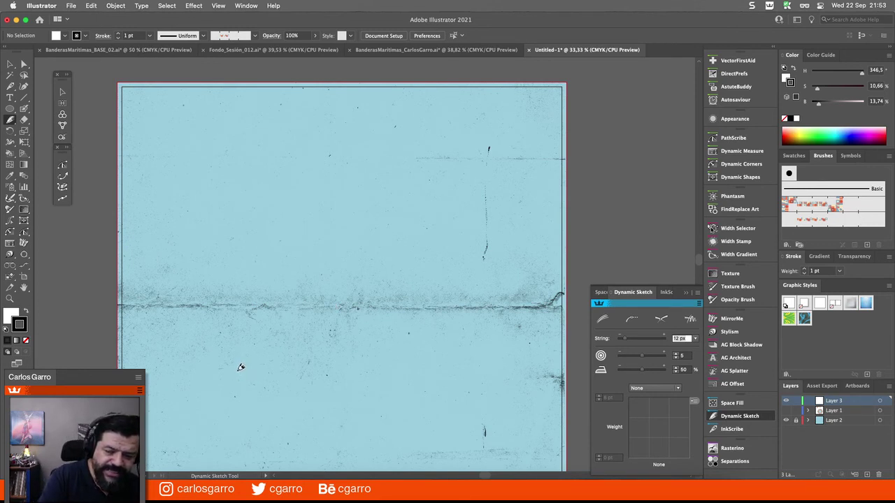
pyautogui.moveTo(239, 369)
pyautogui.mouseDown()
pyautogui.moveTo(274, 381)
pyautogui.moveTo(296, 343)
pyautogui.moveTo(302, 264)
pyautogui.moveTo(333, 193)
pyautogui.moveTo(379, 166)
pyautogui.moveTo(424, 162)
pyautogui.moveTo(464, 194)
pyautogui.moveTo(473, 215)
pyautogui.mouseUp()
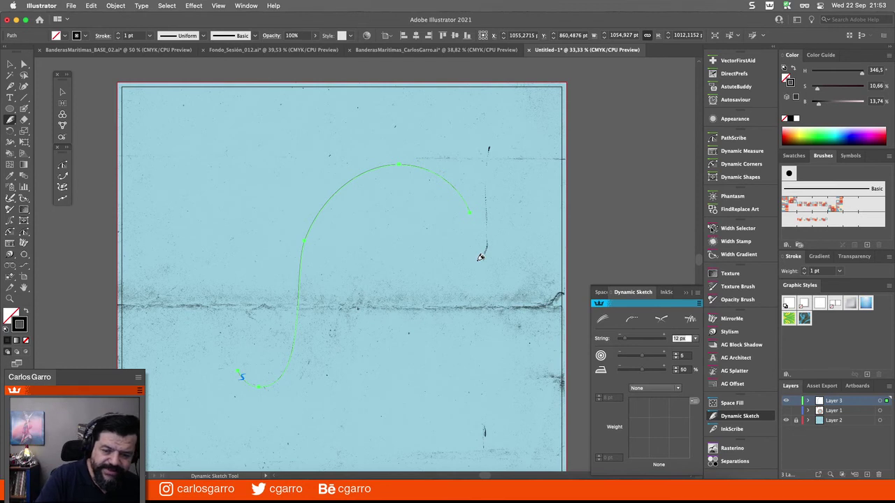
pyautogui.moveTo(455, 281)
pyautogui.mouseDown()
pyautogui.moveTo(435, 253)
pyautogui.moveTo(380, 243)
pyautogui.moveTo(338, 281)
pyautogui.moveTo(318, 350)
pyautogui.moveTo(337, 401)
pyautogui.moveTo(398, 428)
pyautogui.moveTo(454, 399)
pyautogui.moveTo(462, 339)
pyautogui.moveTo(404, 312)
pyautogui.moveTo(366, 348)
pyautogui.mouseUp()
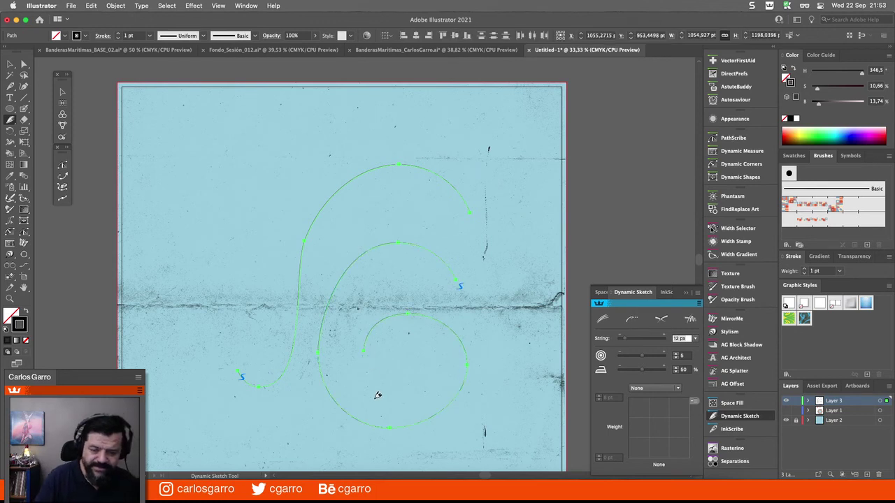
pyautogui.press('super+z')
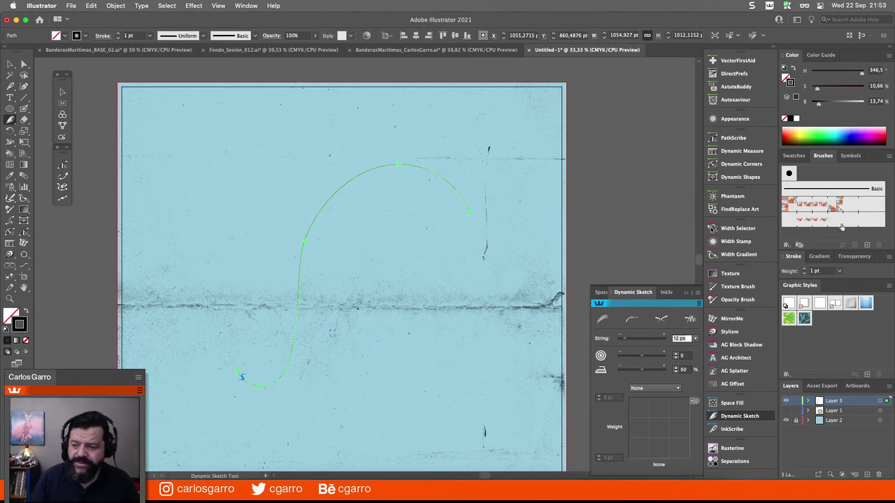
# Apply the first flag pattern brush to the curve and taper it with the Width tool, about 3.8 pt at the upper end and thin at the lower tip
pyautogui.click(821, 205)
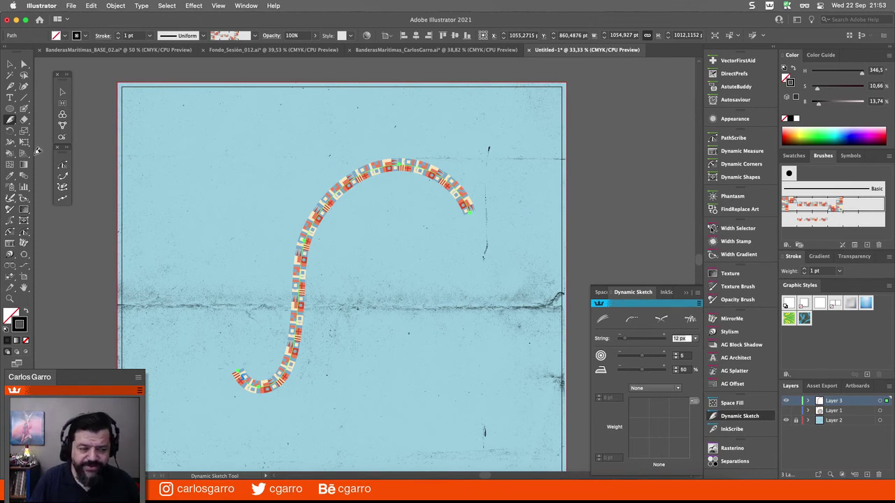
pyautogui.click(10, 141)
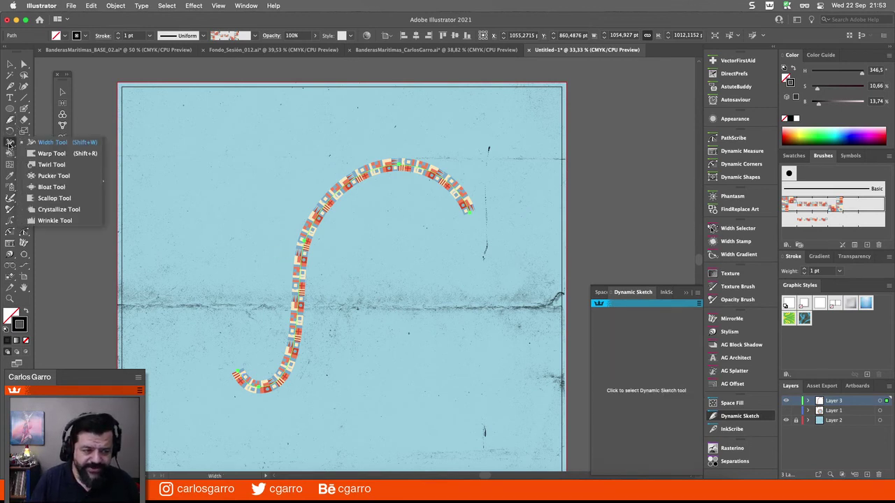
pyautogui.click(47, 143)
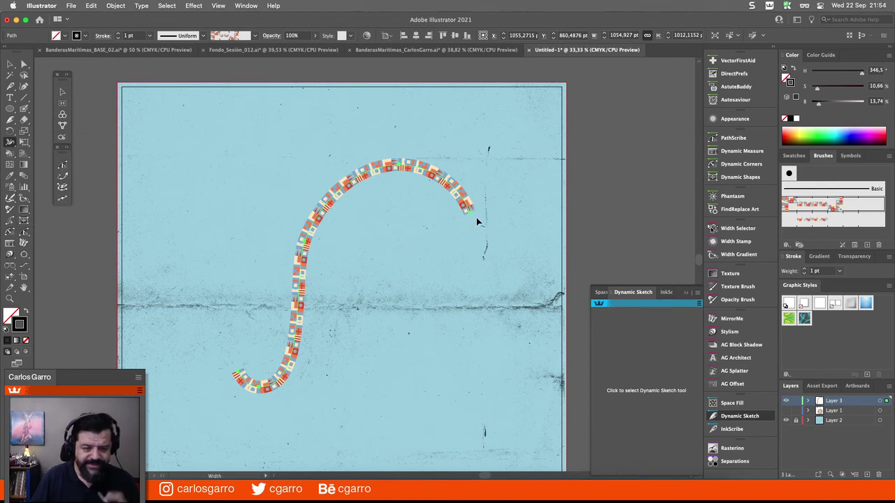
pyautogui.moveTo(473, 213); pyautogui.dragTo(493, 208)
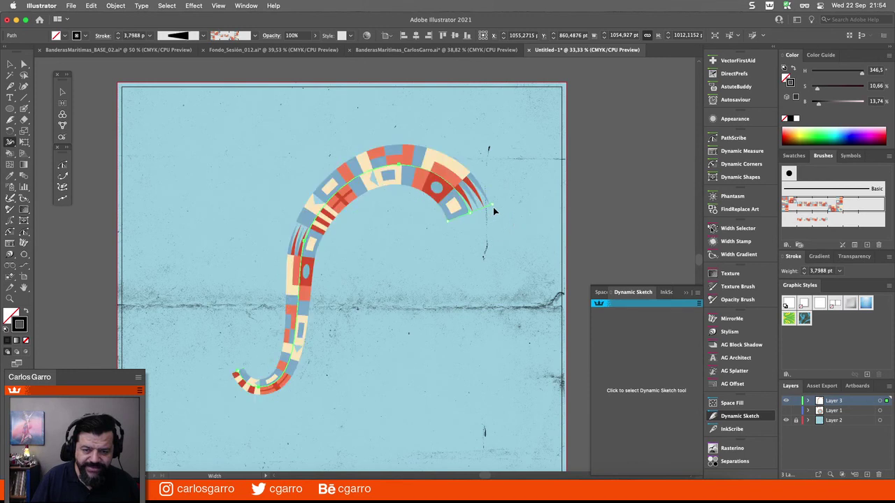
pyautogui.moveTo(247, 371); pyautogui.dragTo(239, 372)
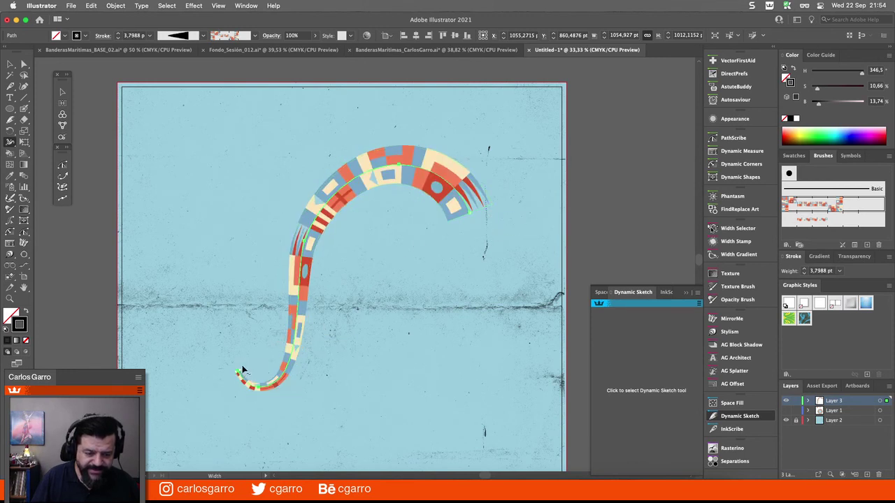
# Reshape the flag curve into a sharper S bend by adjusting the handles of its middle anchor point
pyautogui.click(23, 65)
pyautogui.click(170, 172)
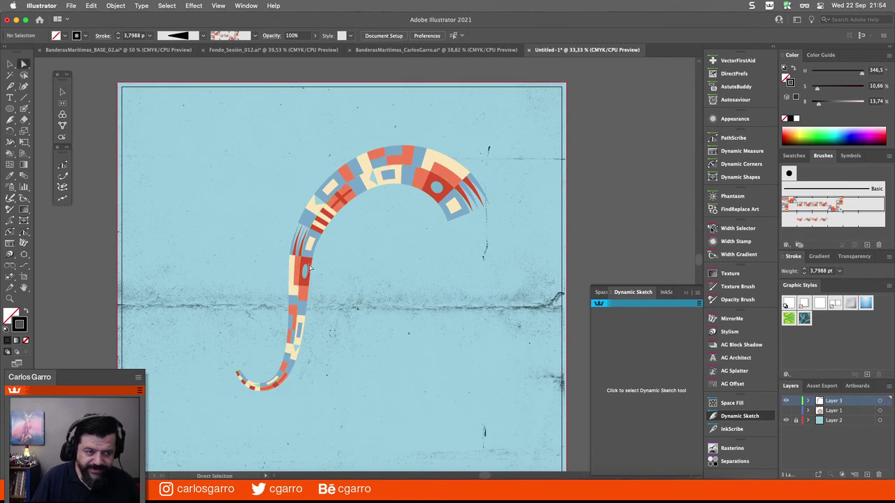
pyautogui.click(307, 241)
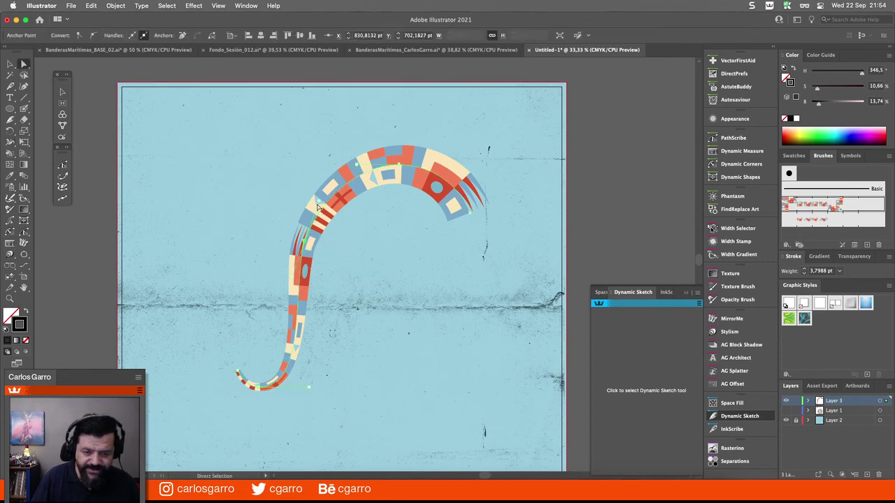
pyautogui.moveTo(283, 193); pyautogui.dragTo(278, 187)
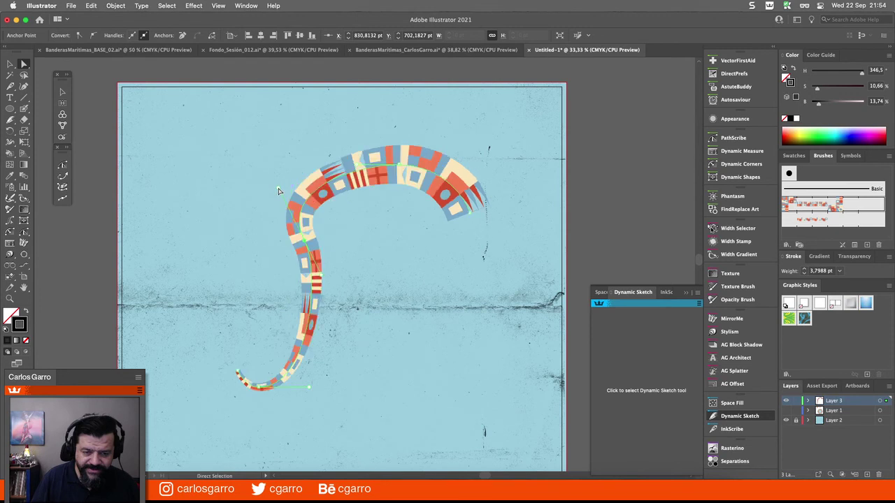
pyautogui.moveTo(323, 277); pyautogui.dragTo(335, 326)
pyautogui.click(391, 292)
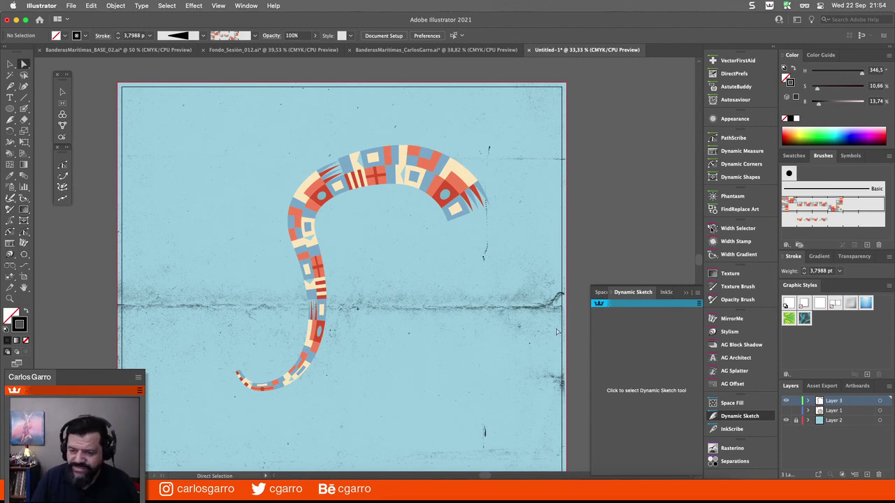
# Show and lock the flag ring's layer, and move the tapered flag curve up and to the right across the ring
pyautogui.click(785, 411)
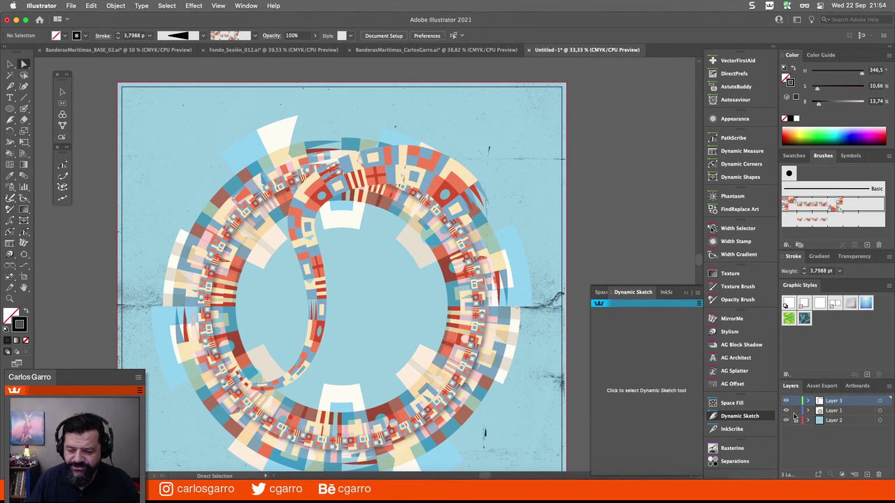
pyautogui.moveTo(795, 410); pyautogui.dragTo(796, 421)
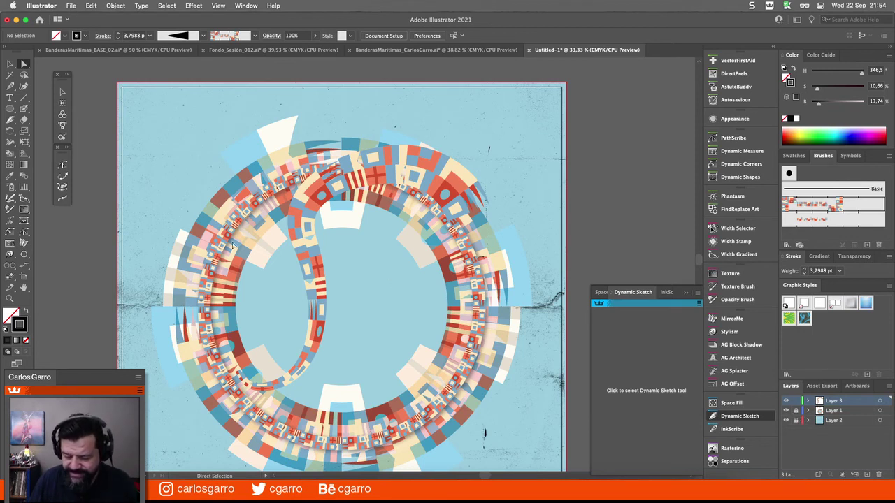
pyautogui.press('v')
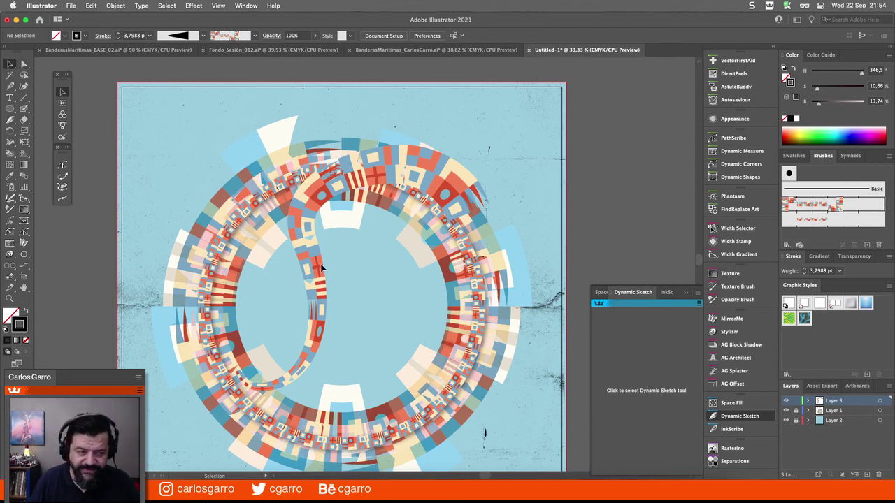
pyautogui.moveTo(307, 270); pyautogui.dragTo(361, 244)
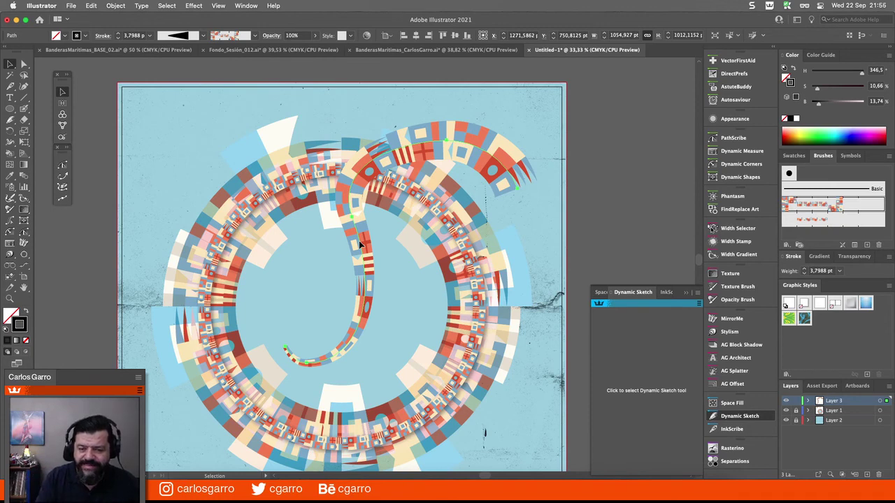
# Examine the tapered flag curve up close where it overlaps the upper part of the ring
pyautogui.press('z')
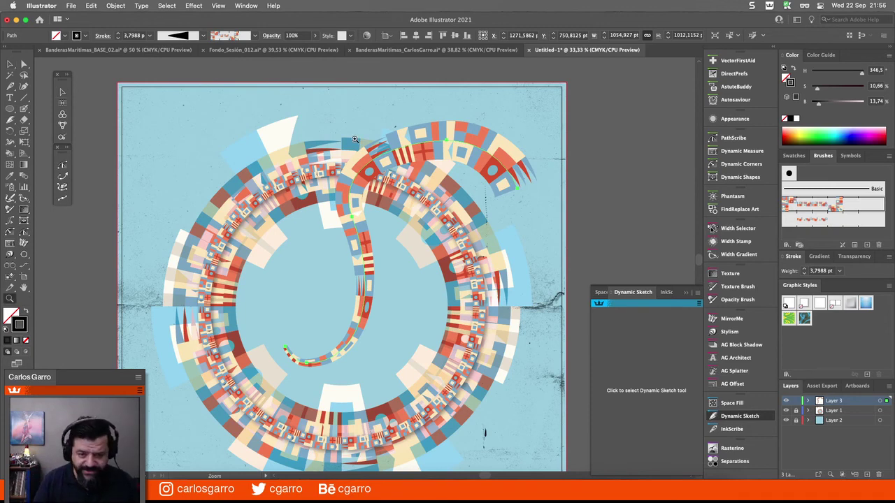
pyautogui.moveTo(329, 130); pyautogui.dragTo(469, 238)
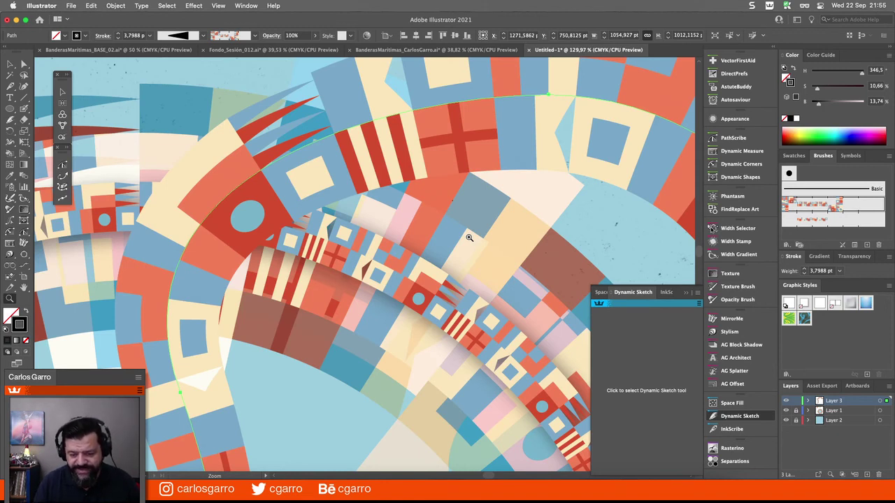
pyautogui.press('v')
pyautogui.press('super+1')
pyautogui.press('z')
pyautogui.keyDown('alt'); pyautogui.click(469, 240); pyautogui.keyUp('alt')
pyautogui.keyDown('alt'); pyautogui.click(469, 240); pyautogui.keyUp('alt')
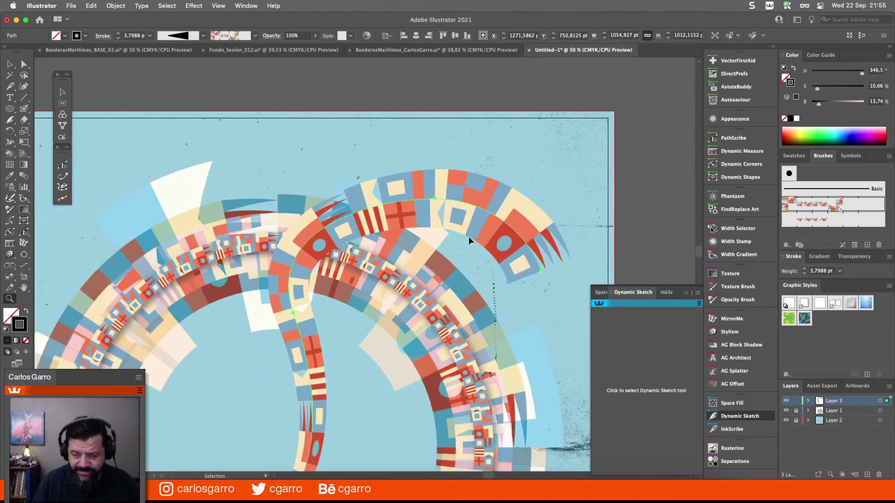
pyautogui.keyDown('alt'); pyautogui.click(469, 240); pyautogui.keyUp('alt')
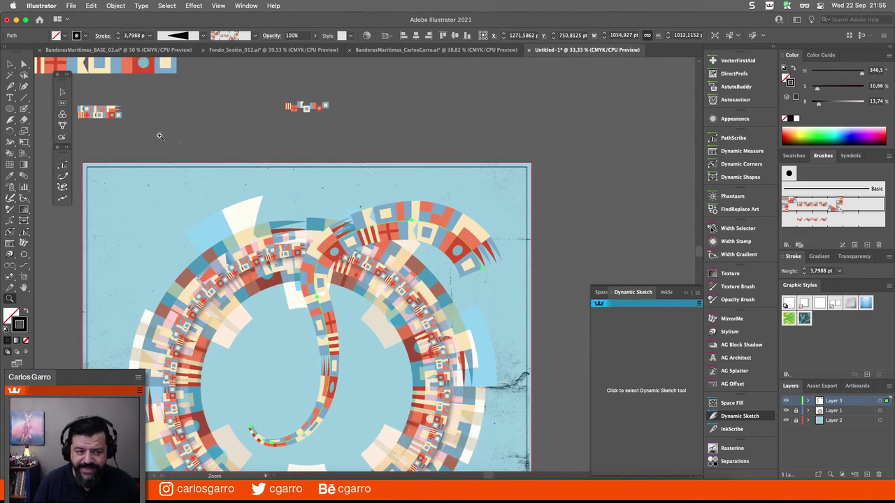
# Delete the tapered flag curve that crosses the ring on Layer 3
pyautogui.click(11, 65)
pyautogui.click(336, 325)
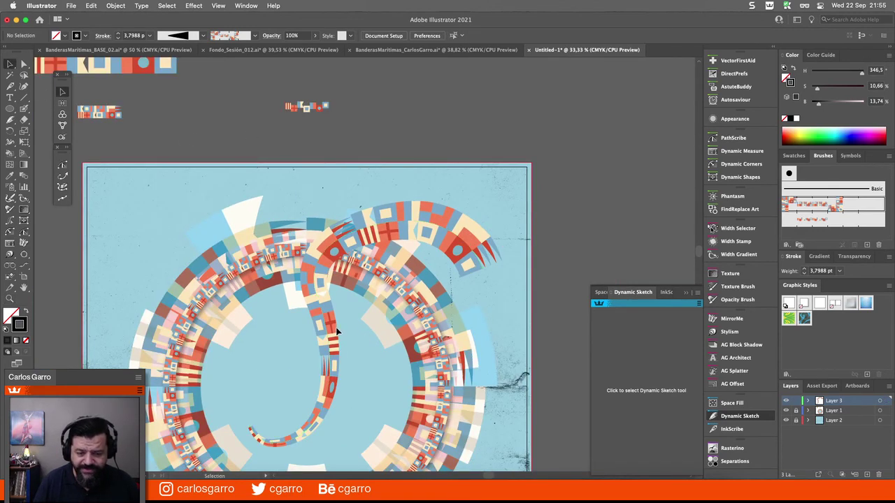
pyautogui.press('Delete')
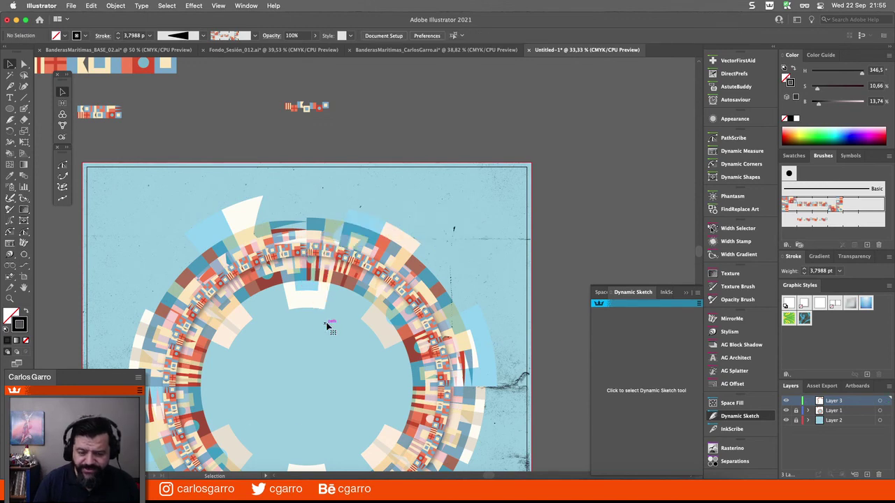
# Set the Dynamic Sketch tool's stroke weight to vary with Stylus Pressure, working in the empty area beside the artboard
pyautogui.moveTo(628, 245); pyautogui.dragTo(194, 240)
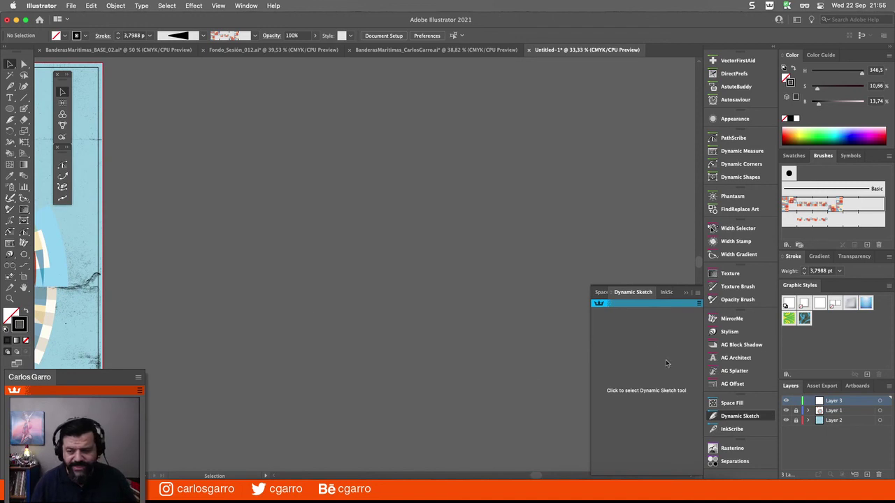
pyautogui.click(646, 390)
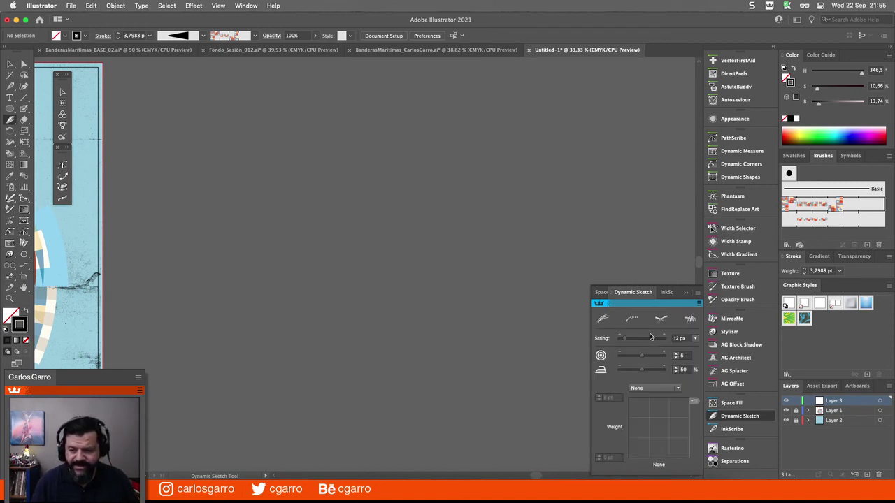
pyautogui.click(655, 389)
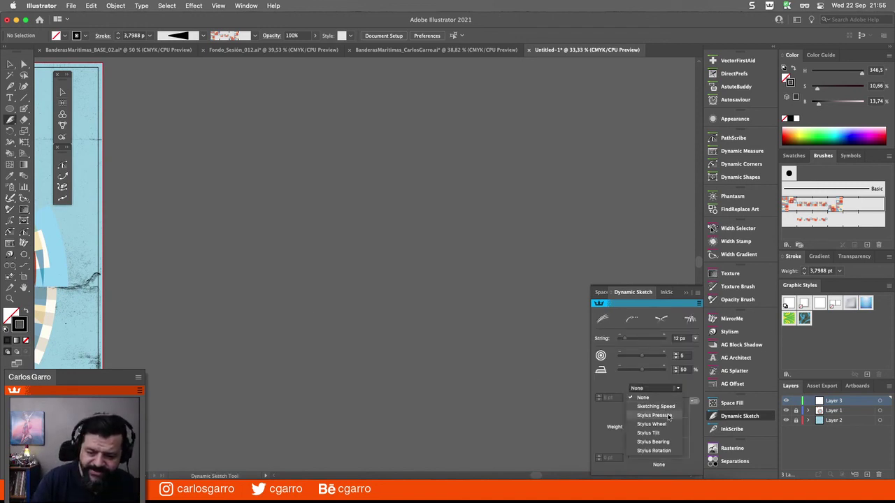
pyautogui.click(654, 416)
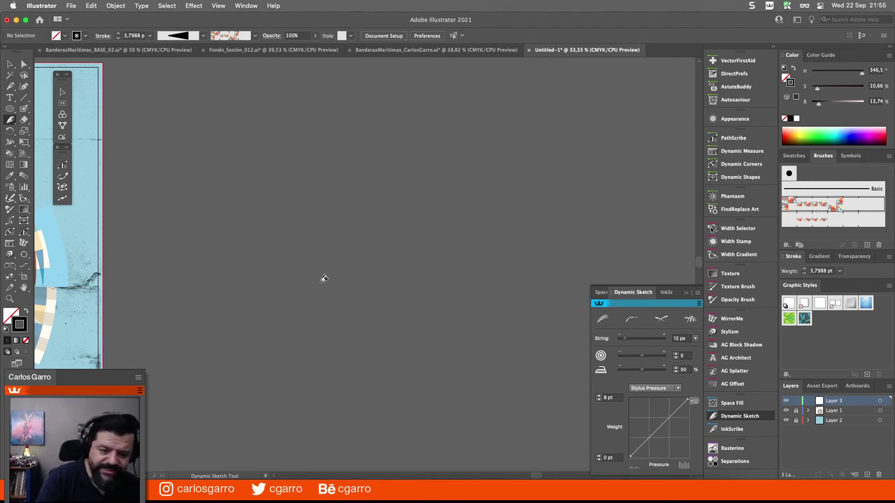
# Try three looping, pressure-sensitive flag-brush strokes beside the artboard with the Dynamic Sketch tool, deleting each one after drawing it
pyautogui.moveTo(233, 226)
pyautogui.mouseDown()
pyautogui.moveTo(305, 220)
pyautogui.moveTo(382, 140)
pyautogui.moveTo(322, 154)
pyautogui.moveTo(293, 331)
pyautogui.moveTo(397, 368)
pyautogui.moveTo(431, 257)
pyautogui.moveTo(355, 265)
pyautogui.moveTo(382, 309)
pyautogui.moveTo(459, 273)
pyautogui.moveTo(529, 305)
pyautogui.moveTo(536, 338)
pyautogui.mouseUp()
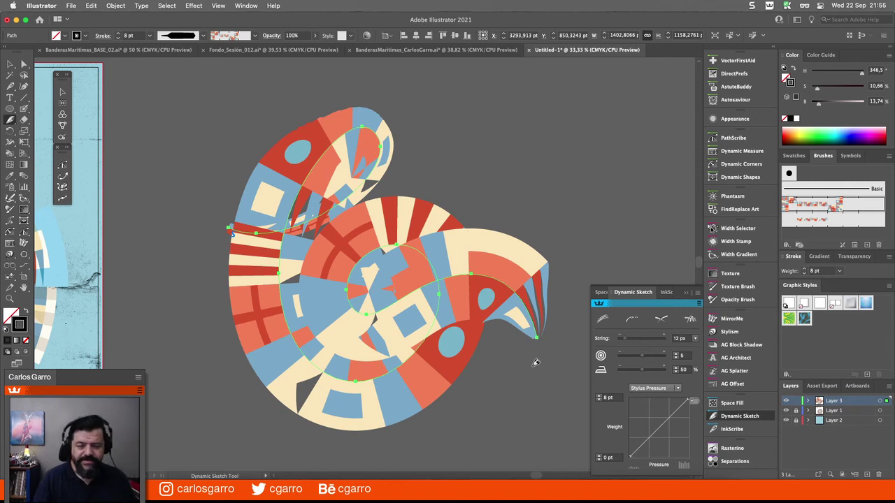
pyautogui.press('Delete')
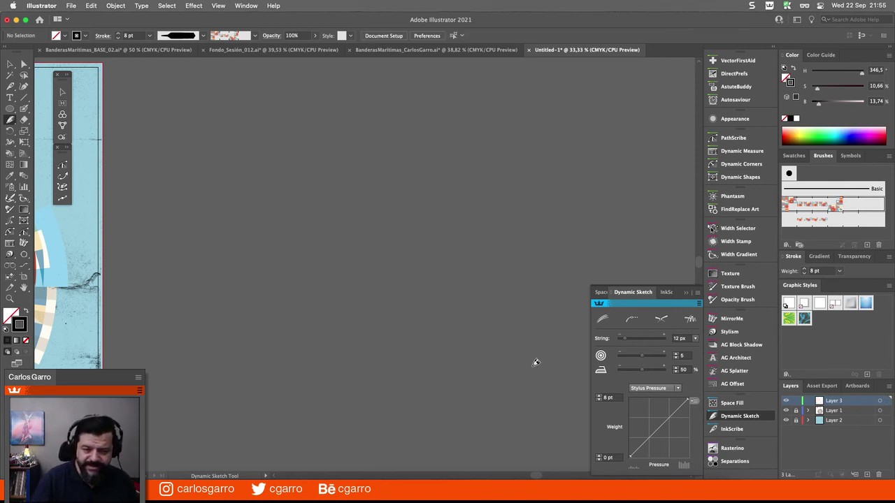
pyautogui.moveTo(210, 272)
pyautogui.mouseDown()
pyautogui.moveTo(287, 255)
pyautogui.moveTo(364, 203)
pyautogui.moveTo(404, 129)
pyautogui.moveTo(349, 130)
pyautogui.moveTo(299, 260)
pyautogui.moveTo(375, 324)
pyautogui.moveTo(452, 221)
pyautogui.moveTo(368, 279)
pyautogui.moveTo(432, 397)
pyautogui.moveTo(398, 449)
pyautogui.mouseUp()
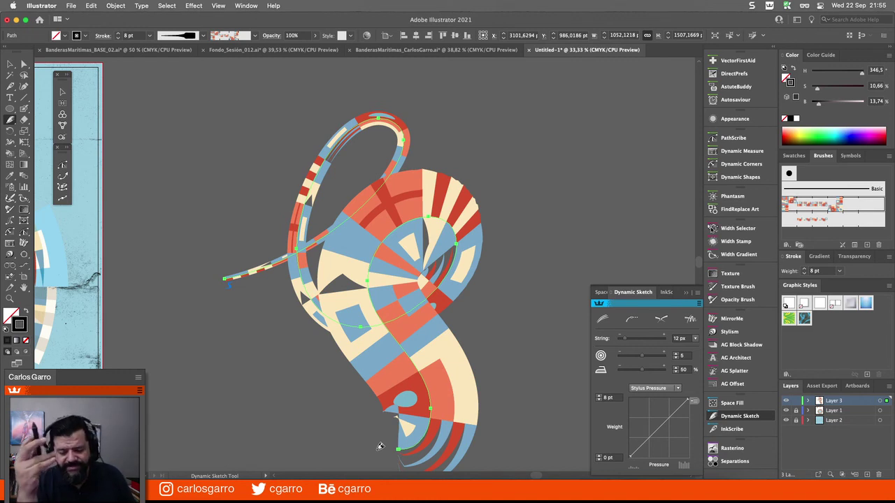
pyautogui.press('Delete')
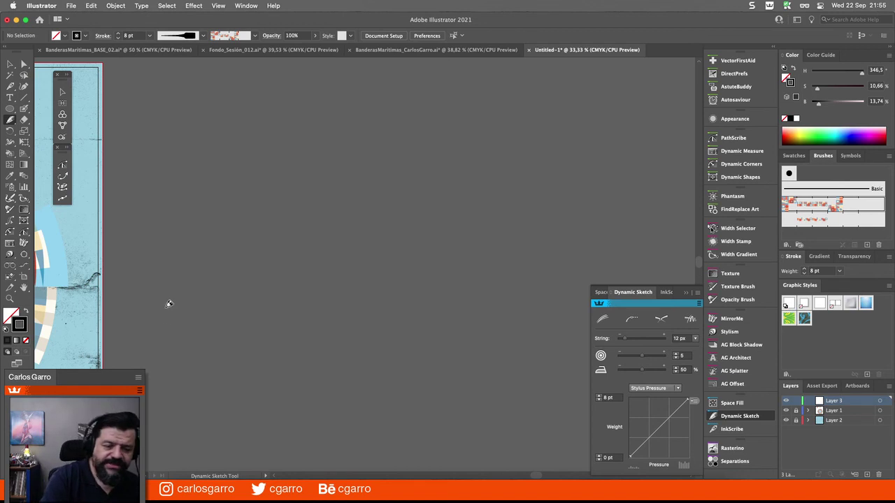
pyautogui.moveTo(152, 294)
pyautogui.mouseDown()
pyautogui.moveTo(247, 265)
pyautogui.moveTo(361, 186)
pyautogui.moveTo(350, 133)
pyautogui.moveTo(290, 246)
pyautogui.moveTo(416, 295)
pyautogui.moveTo(472, 184)
pyautogui.moveTo(418, 287)
pyautogui.moveTo(537, 390)
pyautogui.moveTo(564, 397)
pyautogui.mouseUp()
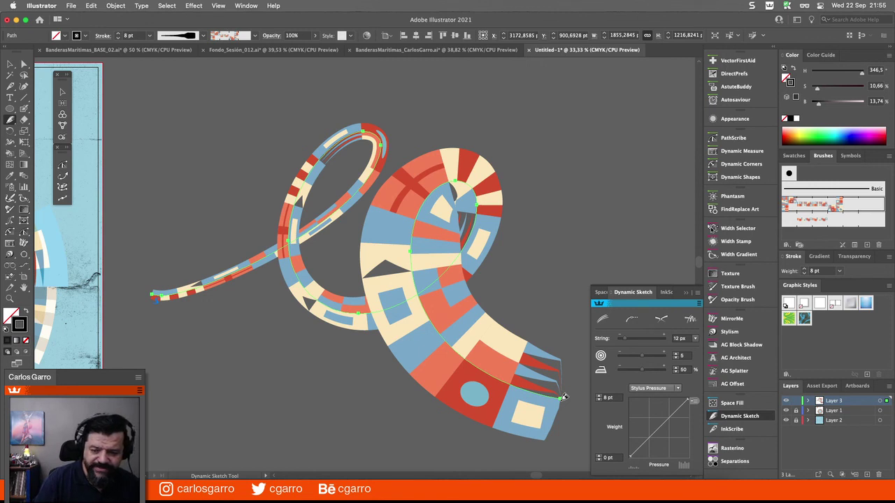
pyautogui.press('Delete')
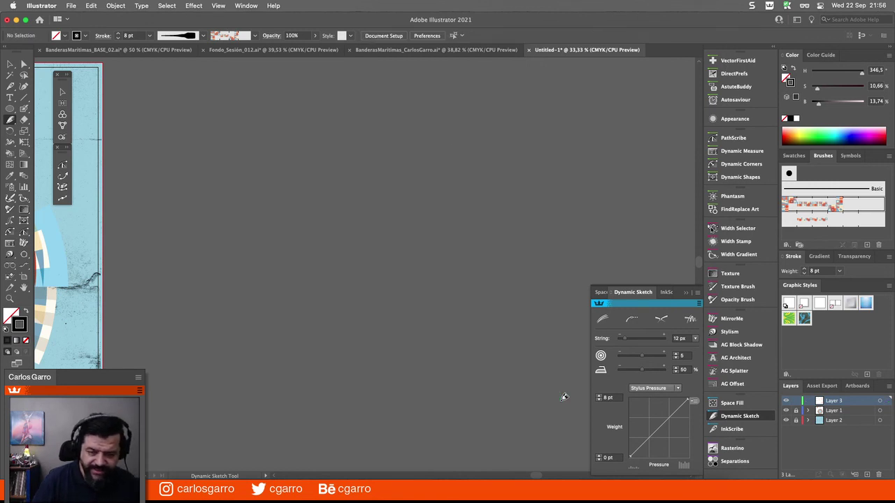
# Try a wavy flag-brush stroke that thickens along its length, about 2380 pt wide and 888 pt high, and delete it
pyautogui.moveTo(143, 305)
pyautogui.mouseDown()
pyautogui.moveTo(193, 181)
pyautogui.moveTo(262, 300)
pyautogui.moveTo(315, 232)
pyautogui.moveTo(381, 232)
pyautogui.moveTo(460, 159)
pyautogui.moveTo(570, 235)
pyautogui.moveTo(664, 223)
pyautogui.moveTo(665, 200)
pyautogui.mouseUp()
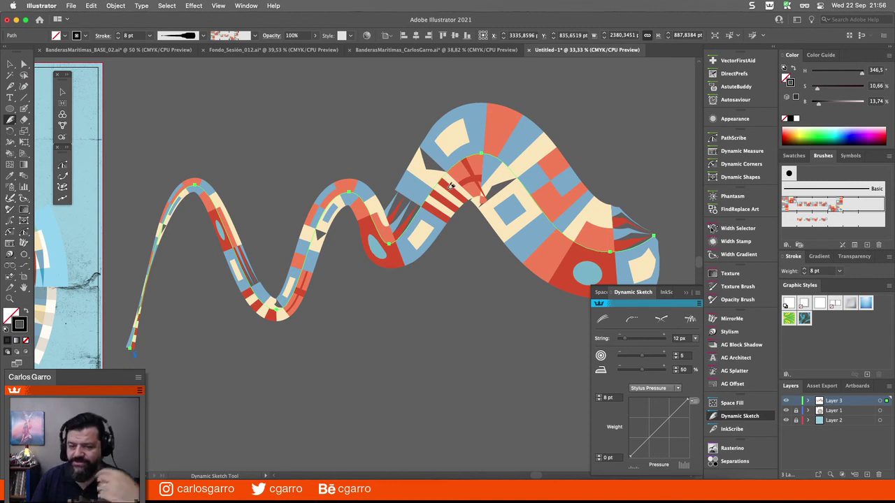
pyautogui.click(10, 65)
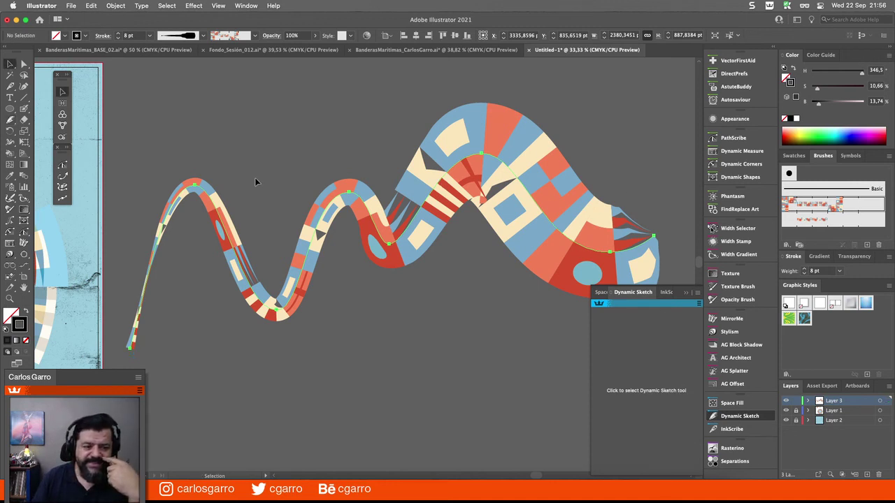
pyautogui.click(207, 198)
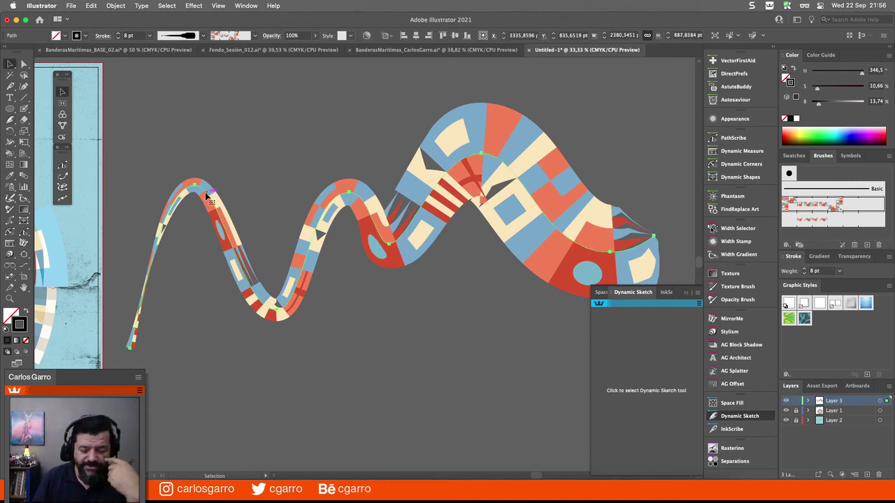
pyautogui.press('Delete')
# Fit the artboard in view, hide the empty Layer 3, and unlock the flag ring's Layer 1
pyautogui.press('a')
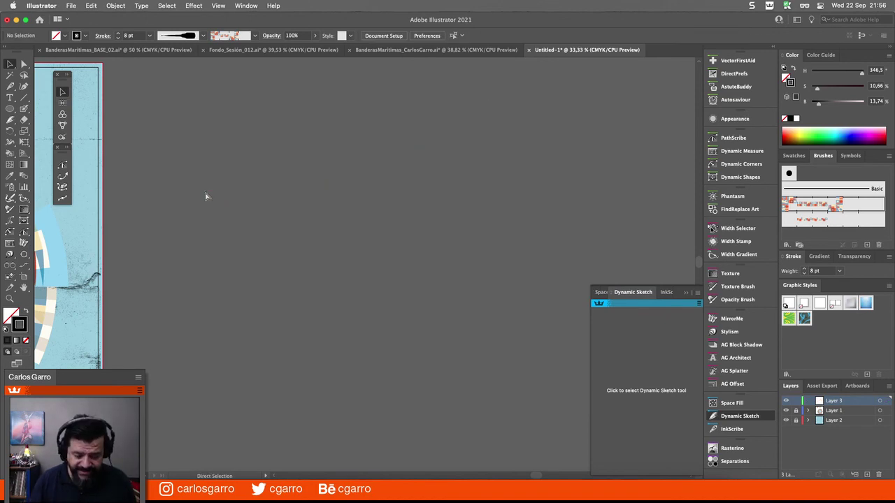
pyautogui.press('super+0')
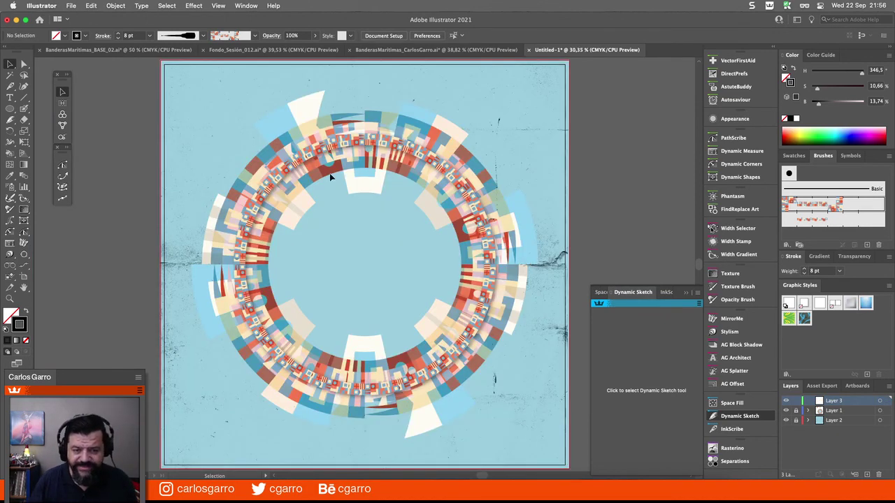
pyautogui.click(785, 401)
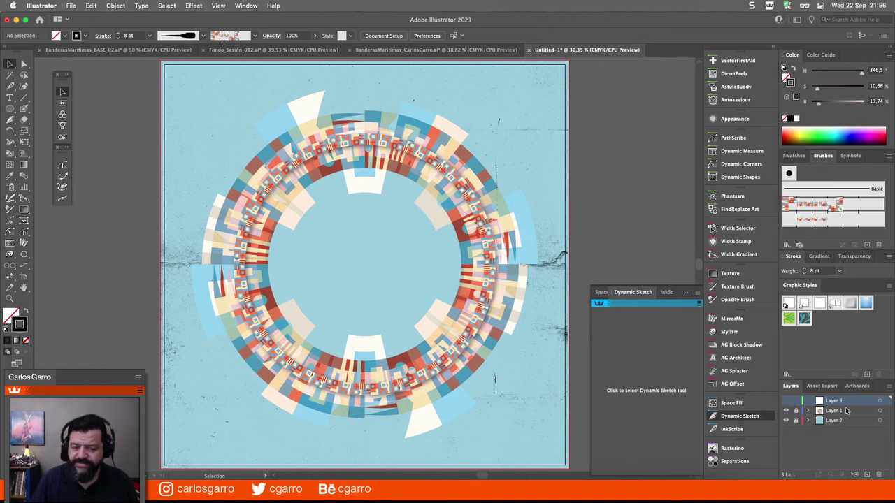
pyautogui.click(835, 411)
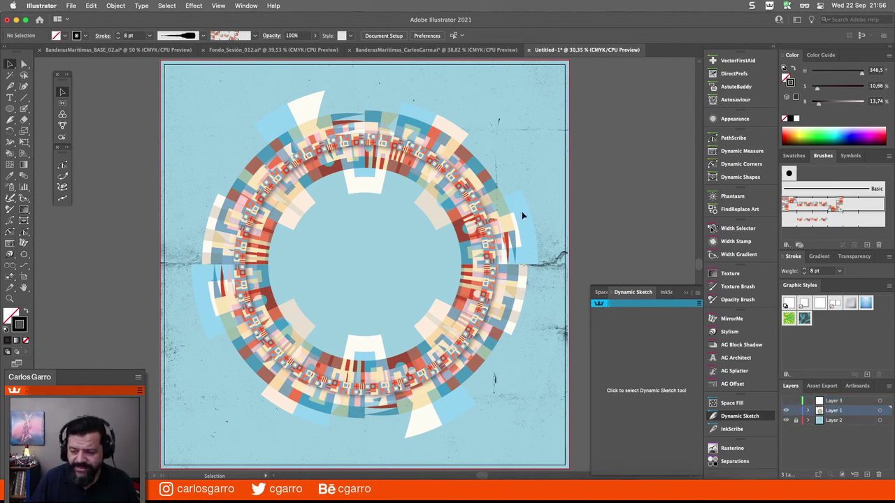
# Change the flag ring's fill to the light cream swatch through its appearance attributes
pyautogui.click(435, 161)
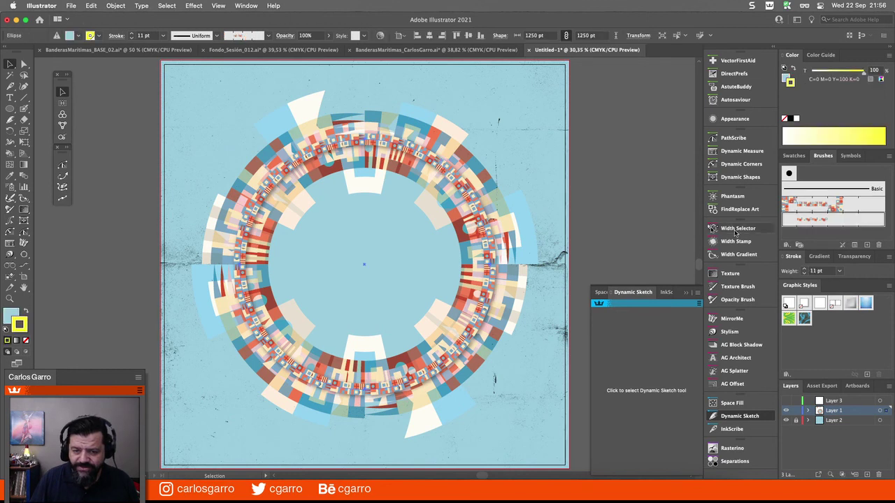
pyautogui.click(734, 118)
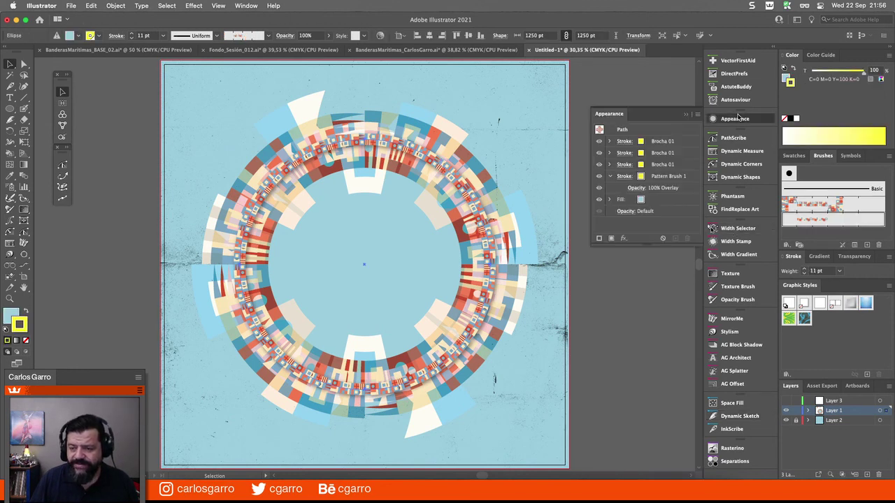
pyautogui.click(671, 200)
pyautogui.click(650, 201)
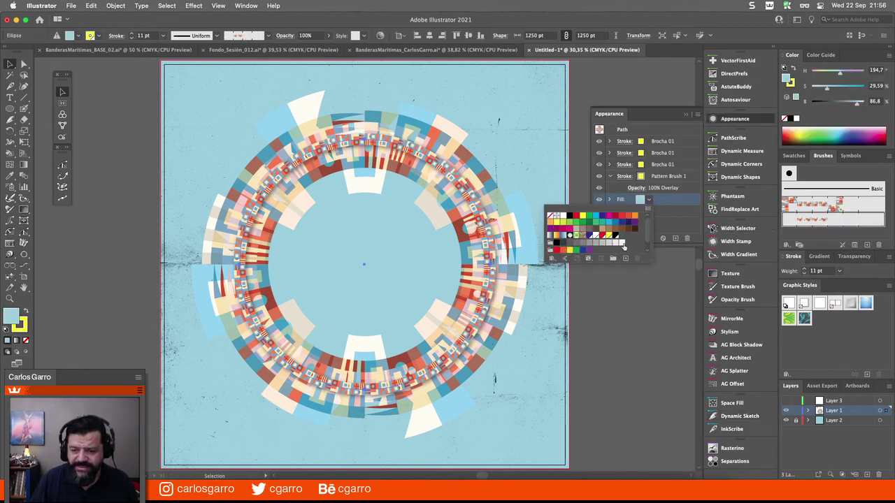
pyautogui.scroll(-2, 625, 250)
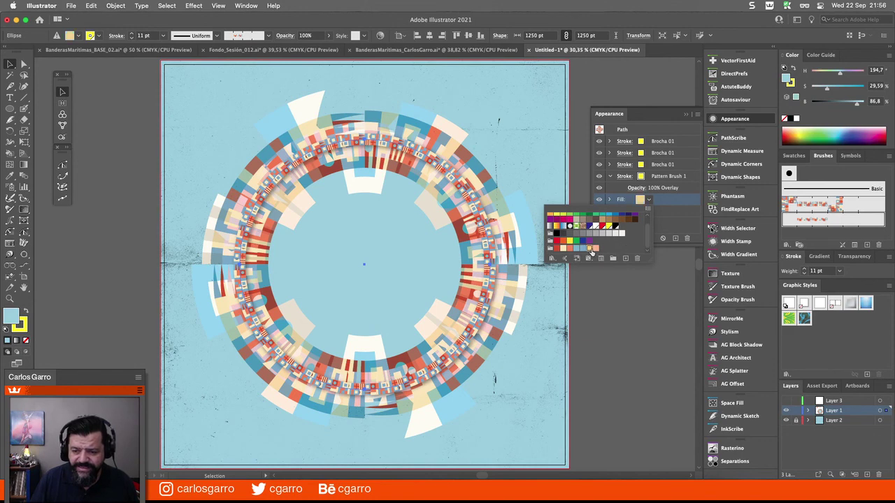
pyautogui.click(591, 249)
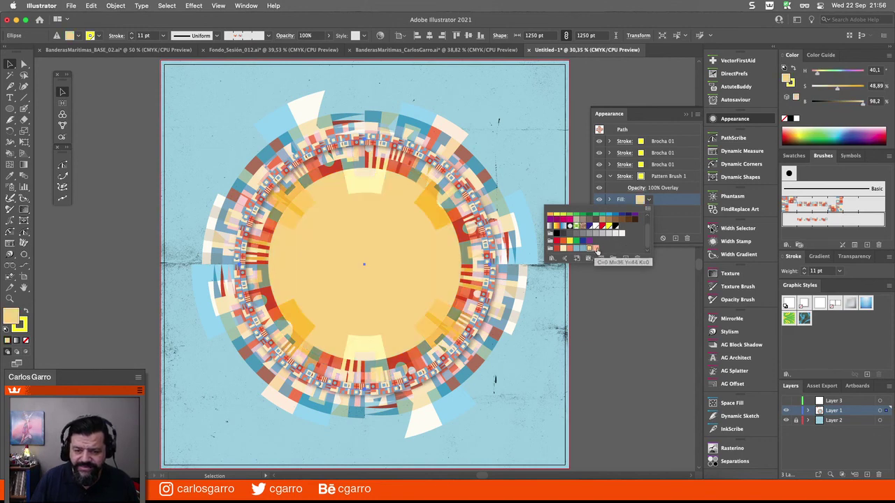
pyautogui.click(561, 250)
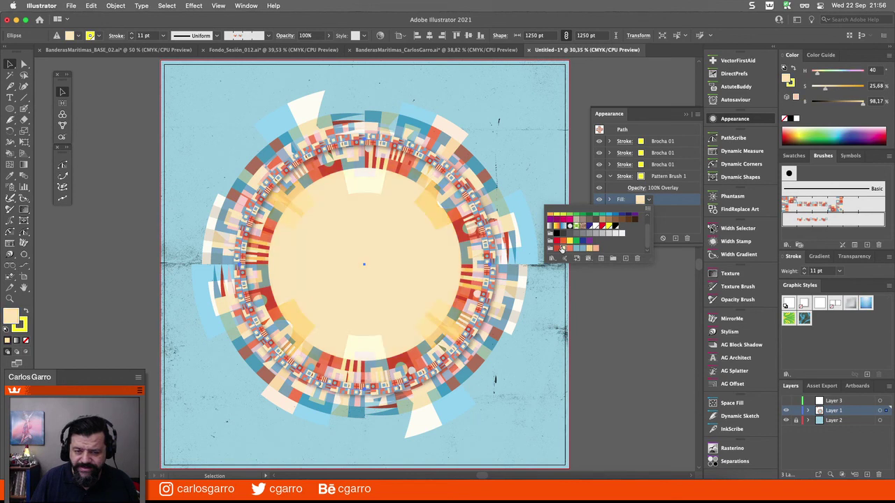
pyautogui.click(674, 225)
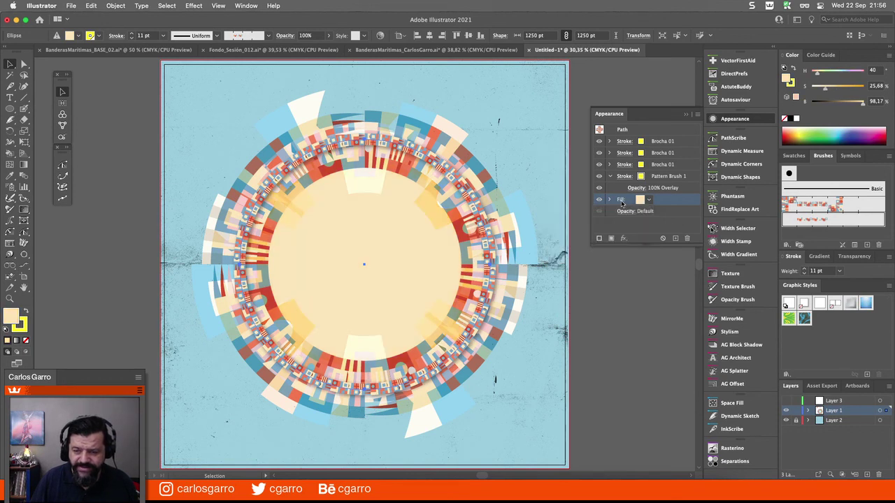
# Set the opacity of the ring's cream fill to 50% and deselect the ring
pyautogui.click(612, 201)
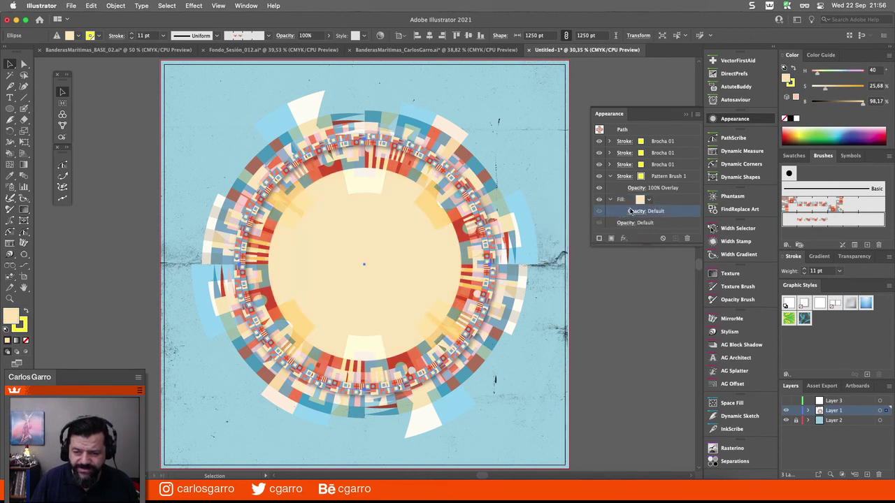
pyautogui.click(631, 211)
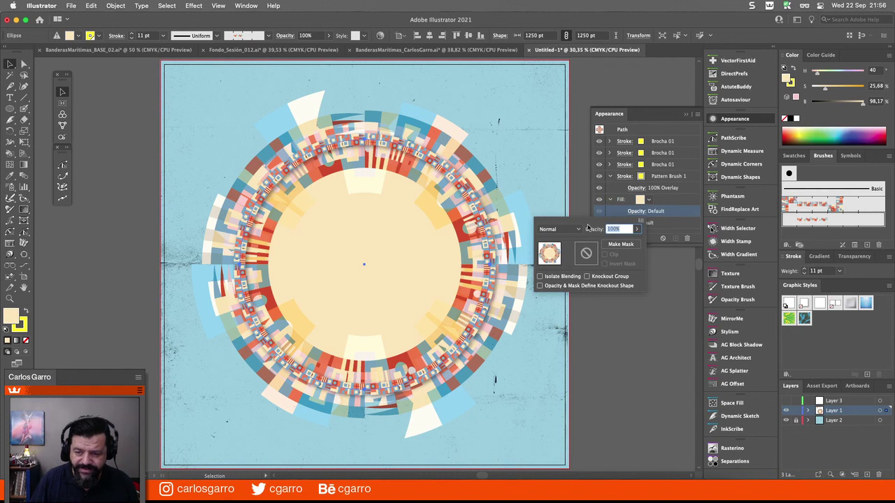
pyautogui.write('50')
pyautogui.press('Return')
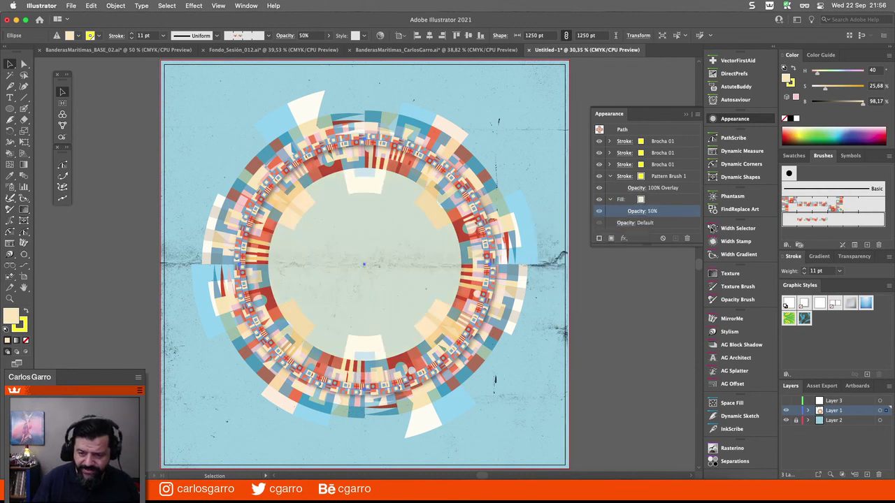
pyautogui.click(617, 314)
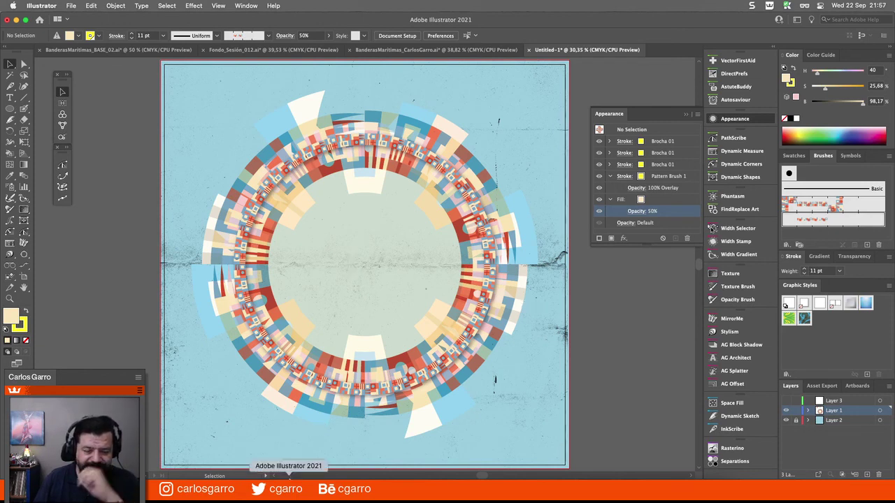
# Open the file Shoelace001.ai from the Assets para Sesión 012 folder
pyautogui.press('a')
pyautogui.press('super+o')
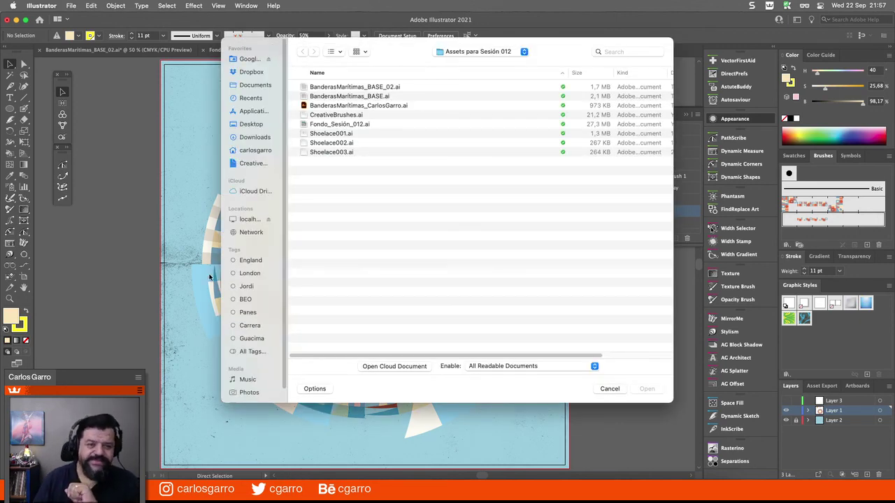
pyautogui.click(363, 137)
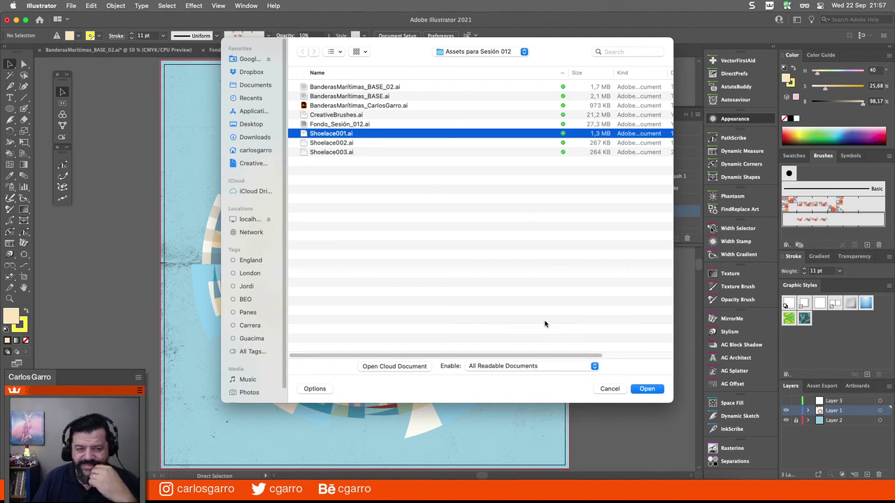
pyautogui.click(385, 114)
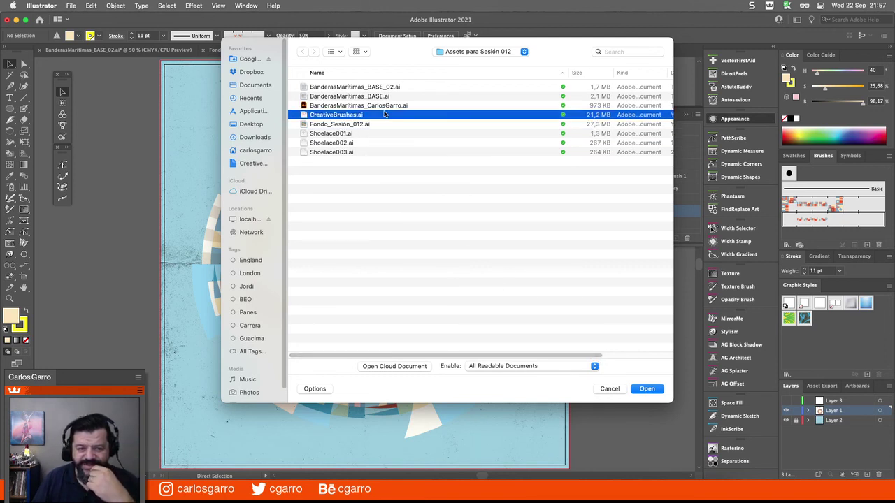
pyautogui.click(372, 134)
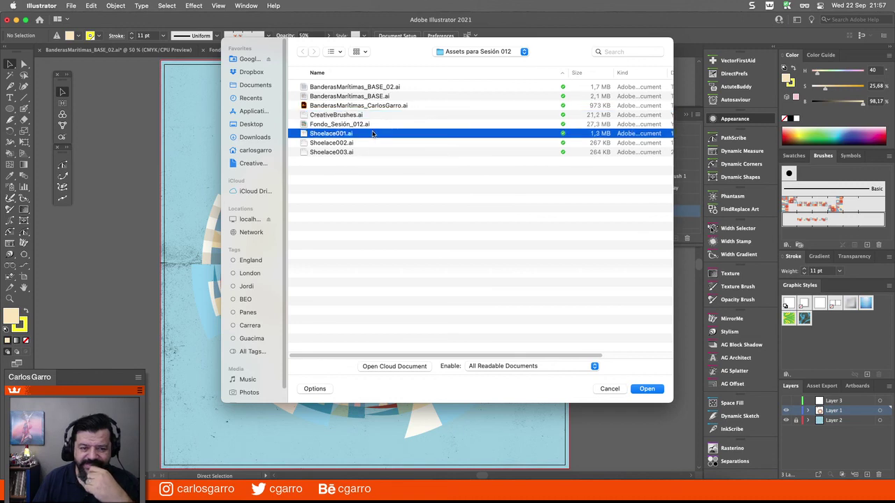
pyautogui.click(648, 389)
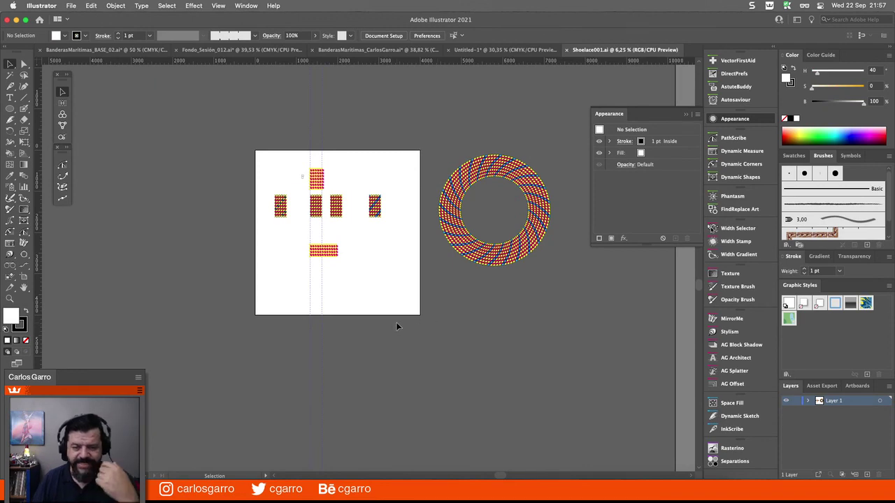
# Examine the woven shoelace ring beside the artboard and the yellow and magenta braid tiles it is built from
pyautogui.press('z')
pyautogui.moveTo(451, 140); pyautogui.dragTo(522, 208)
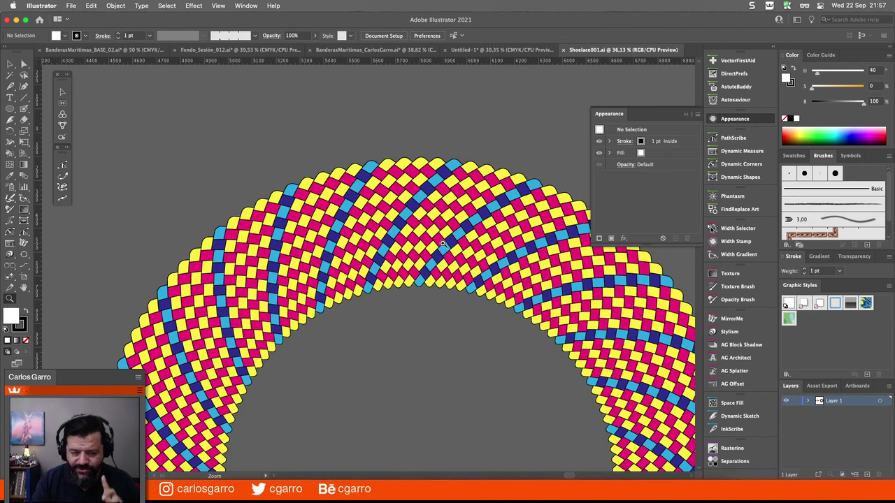
pyautogui.keyDown('alt'); pyautogui.click(387, 269); pyautogui.keyUp('alt')
pyautogui.keyDown('alt'); pyautogui.click(385, 268); pyautogui.keyUp('alt')
pyautogui.keyDown('alt'); pyautogui.click(385, 268); pyautogui.keyUp('alt')
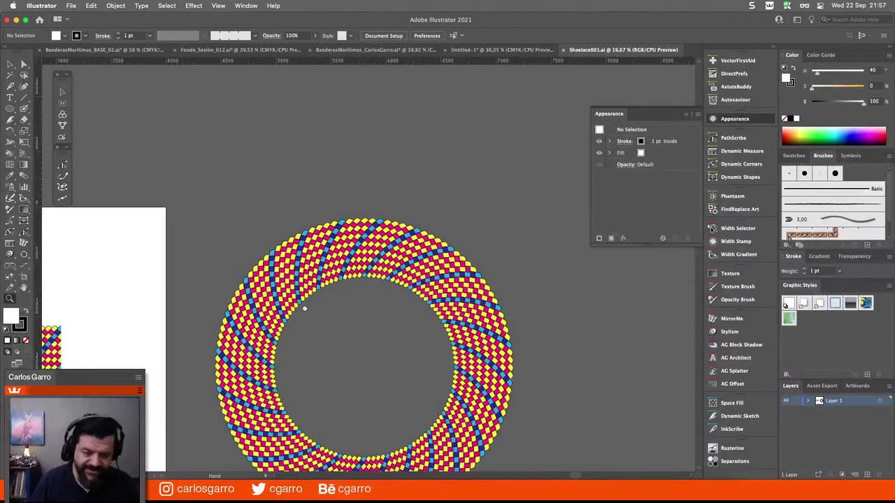
pyautogui.moveTo(168, 378); pyautogui.dragTo(401, 282)
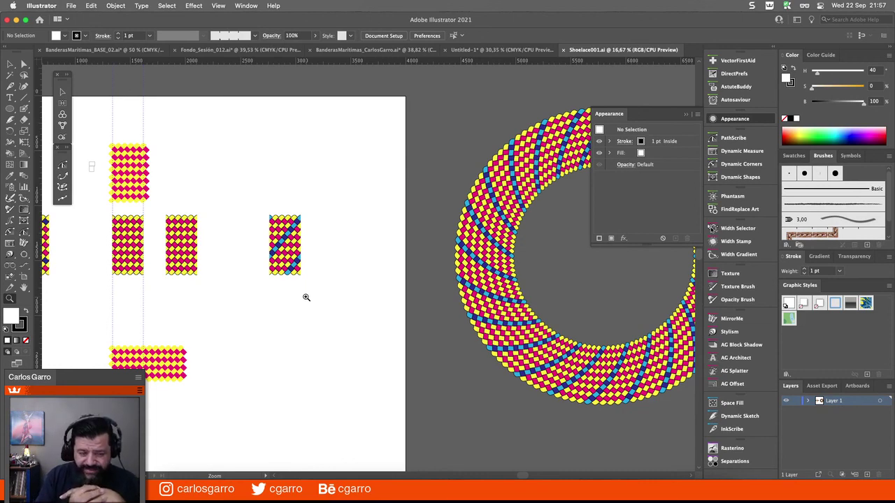
pyautogui.moveTo(297, 287); pyautogui.dragTo(427, 304)
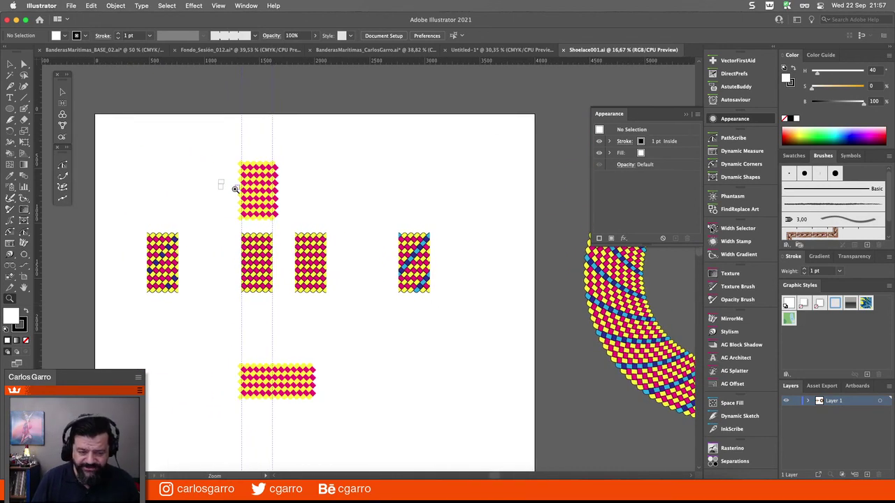
pyautogui.moveTo(219, 155); pyautogui.dragTo(387, 327)
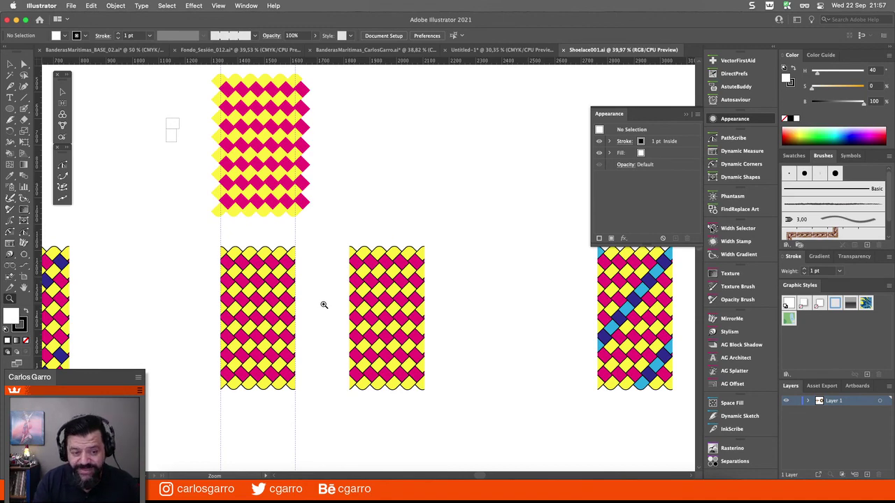
pyautogui.press('v')
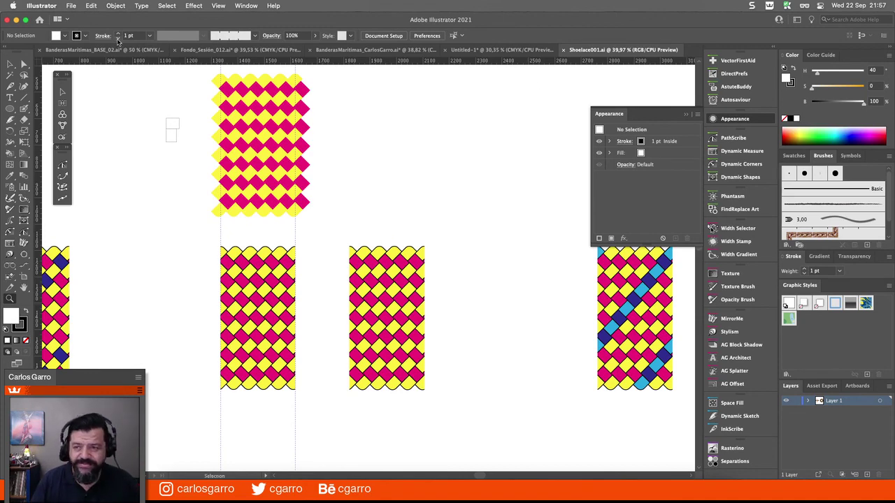
# Switch to Finder, search this Mac for "Shoe" and open the Shoelace5.ai file stored in the VG_Gradients folder
pyautogui.click(16, 20)
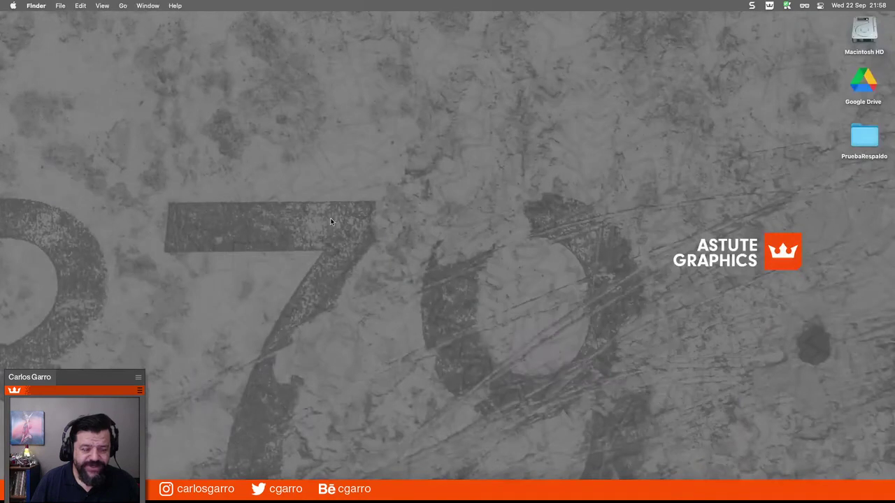
pyautogui.press('super+f')
pyautogui.write('S')
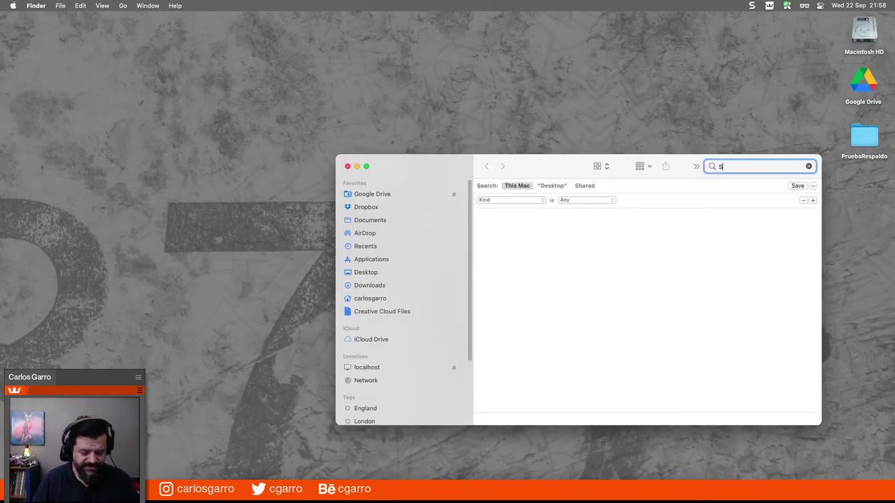
pyautogui.write('hoe')
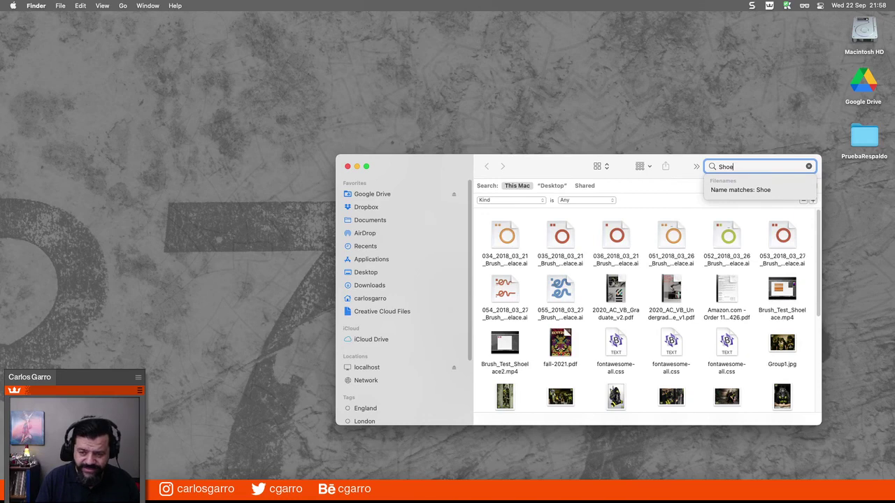
pyautogui.click(512, 290)
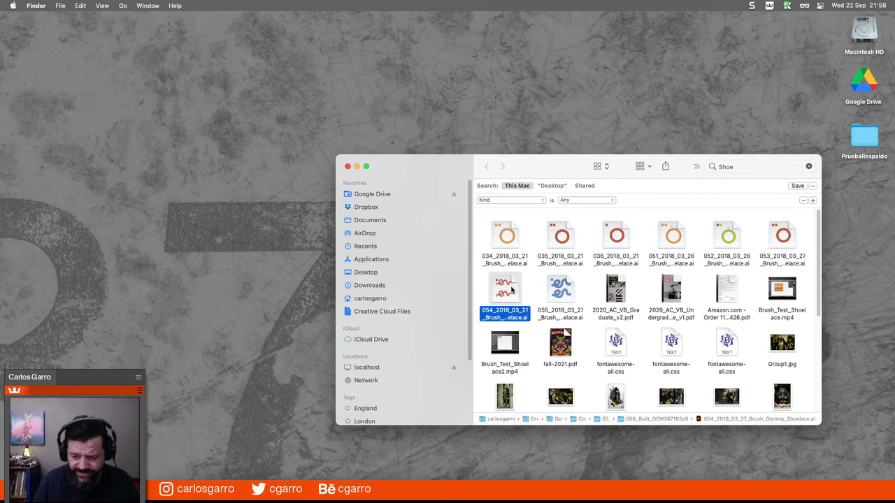
pyautogui.scroll(-5, 511, 290)
pyautogui.scroll(-8, 511, 290)
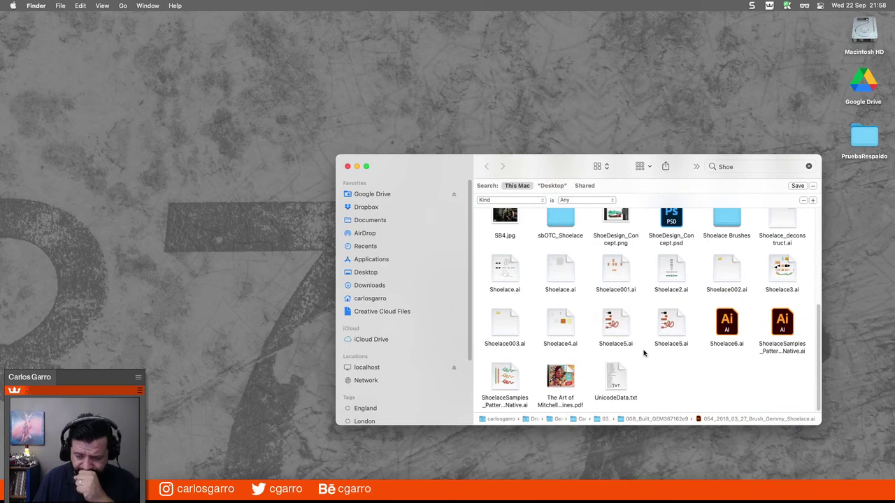
pyautogui.click(668, 334)
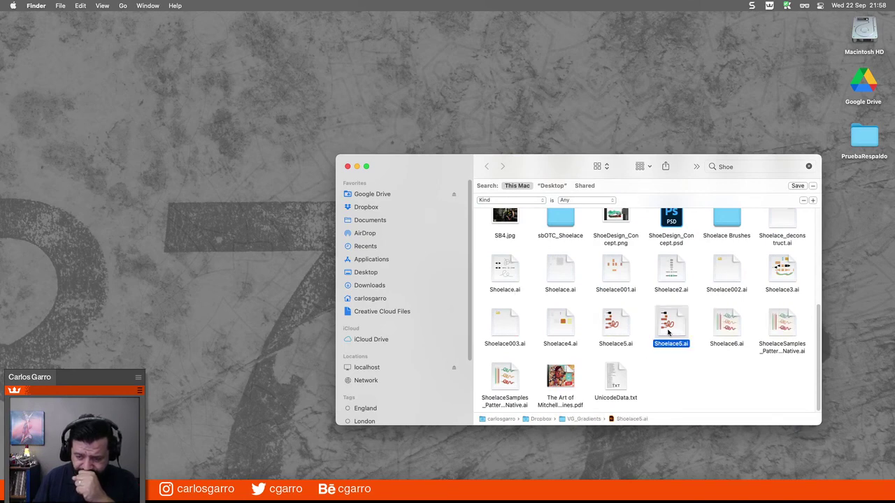
pyautogui.doubleClick(668, 334)
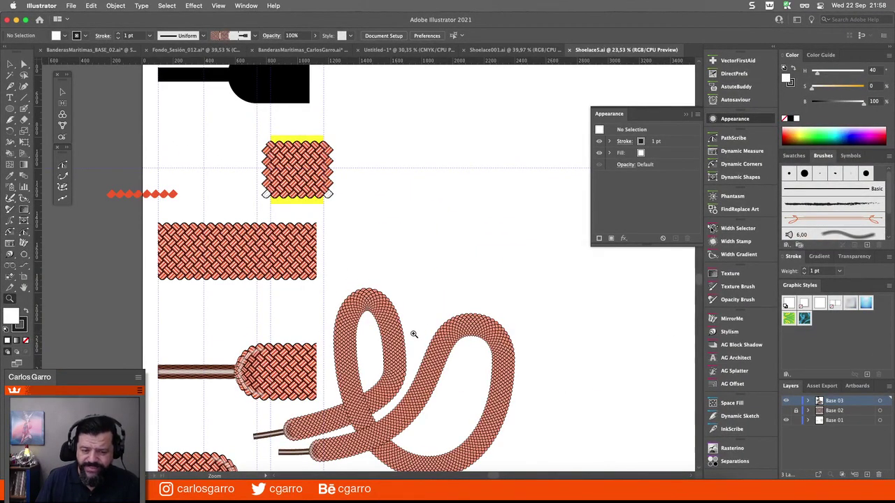
# Examine the looped red shoelace stroke, its start and end tiles with the lace tips, and the weave of the braided side tile
pyautogui.press('space')
pyautogui.moveTo(363, 383); pyautogui.dragTo(371, 305)
pyautogui.moveTo(316, 353); pyautogui.dragTo(339, 298)
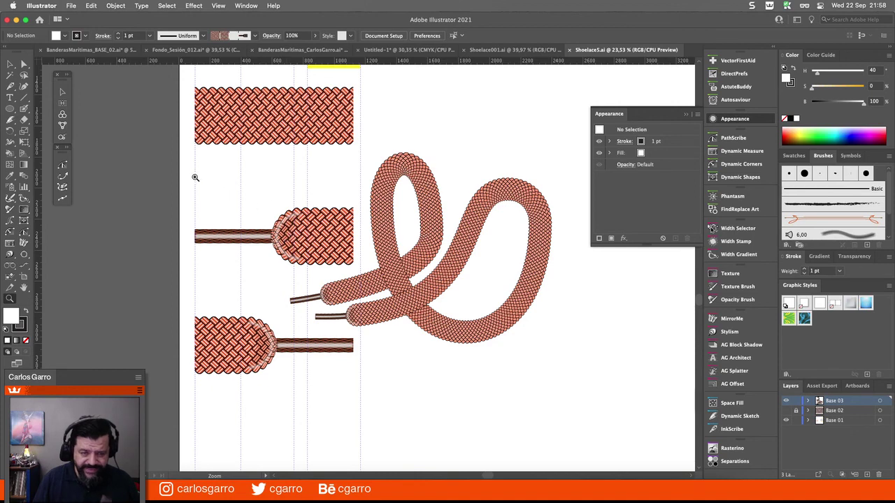
pyautogui.moveTo(185, 180); pyautogui.dragTo(365, 267)
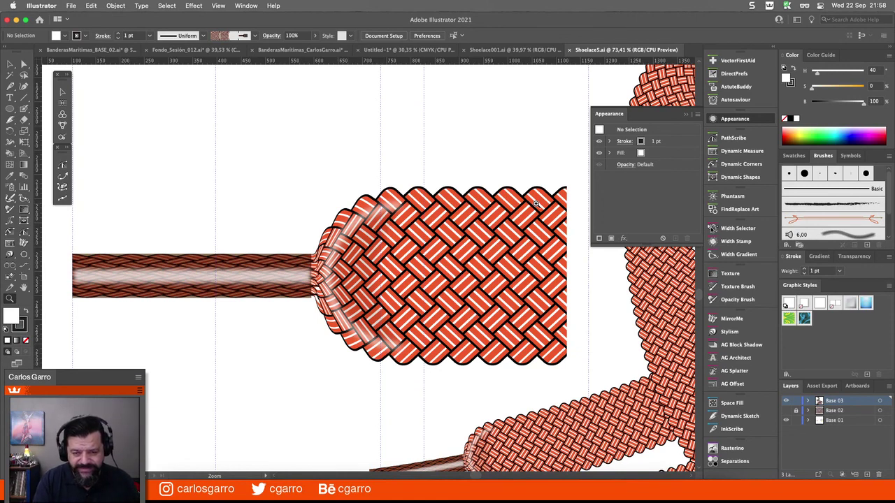
pyautogui.press('super+minus')
pyautogui.press('super+minus')
pyautogui.press('super+minus')
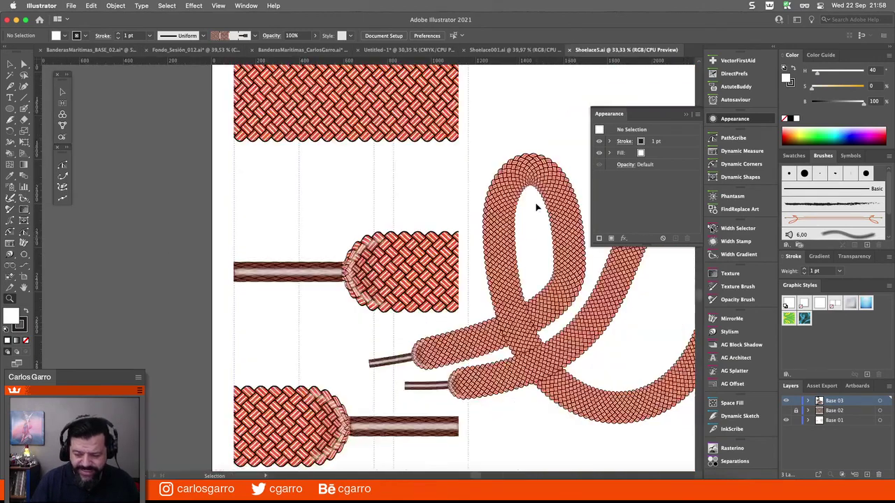
pyautogui.moveTo(529, 245); pyautogui.dragTo(444, 176)
pyautogui.press('super+space')
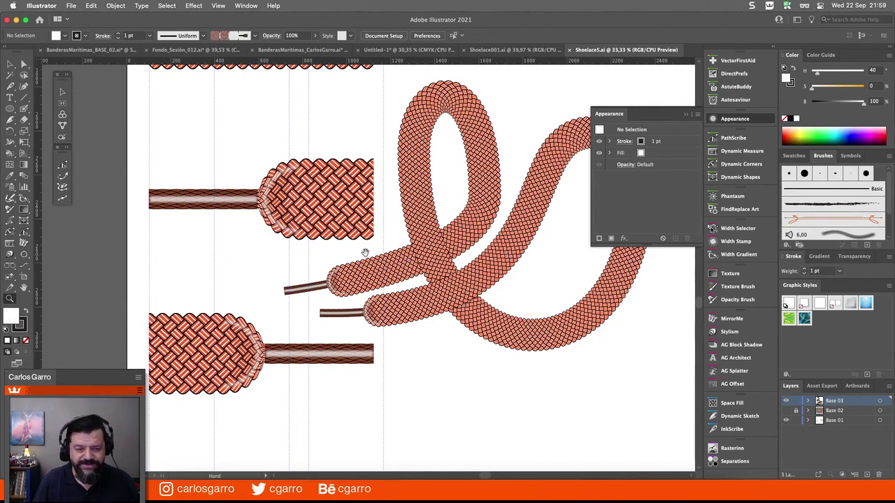
pyautogui.moveTo(365, 252); pyautogui.dragTo(364, 254)
pyautogui.moveTo(334, 192); pyautogui.dragTo(317, 235)
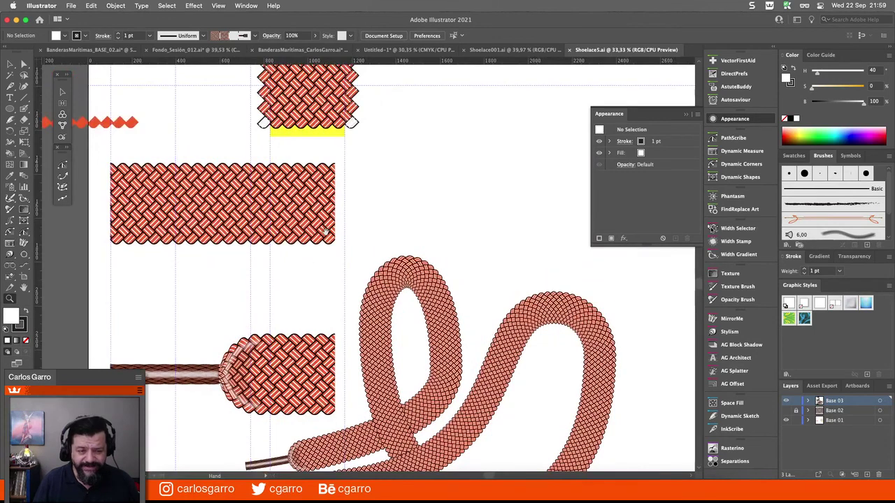
pyautogui.scroll(3, 325, 231)
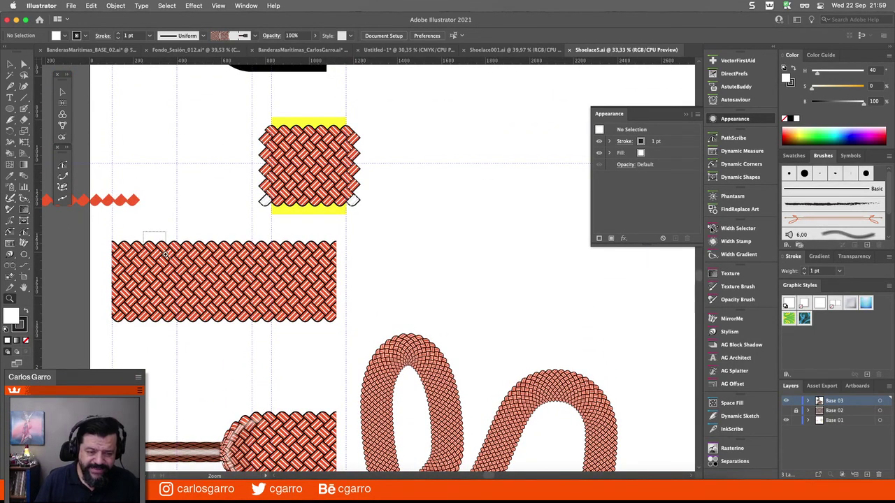
pyautogui.moveTo(165, 243); pyautogui.dragTo(334, 348)
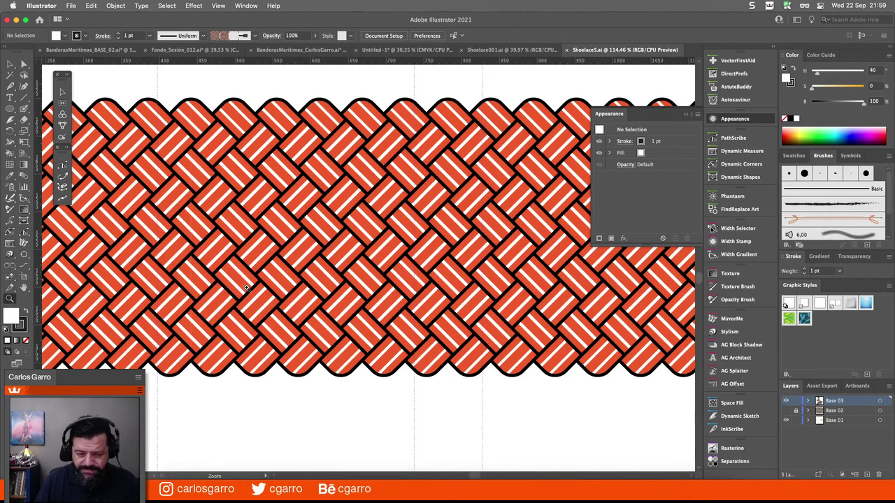
# Save the untitled ring illustration as CreativeBrushes_Sesión_012.ai in Adobe Illustrator format in the Assets para Sesión 012 folder
pyautogui.click(415, 51)
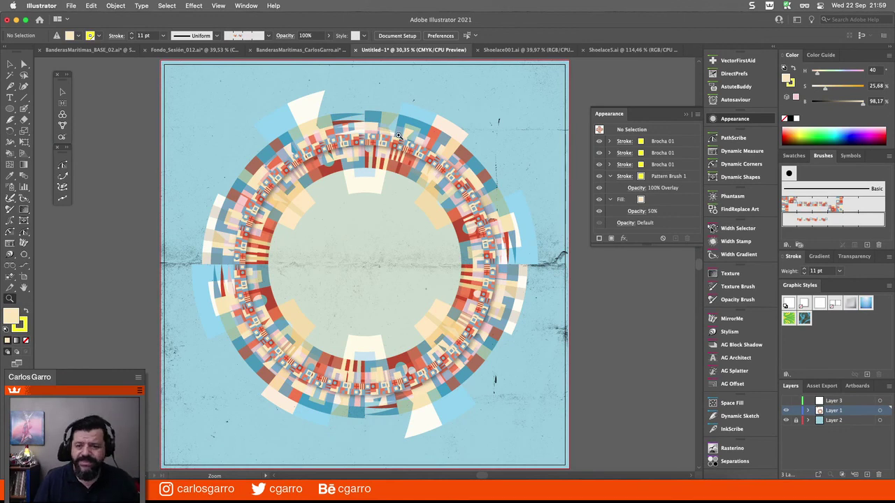
pyautogui.press('super')
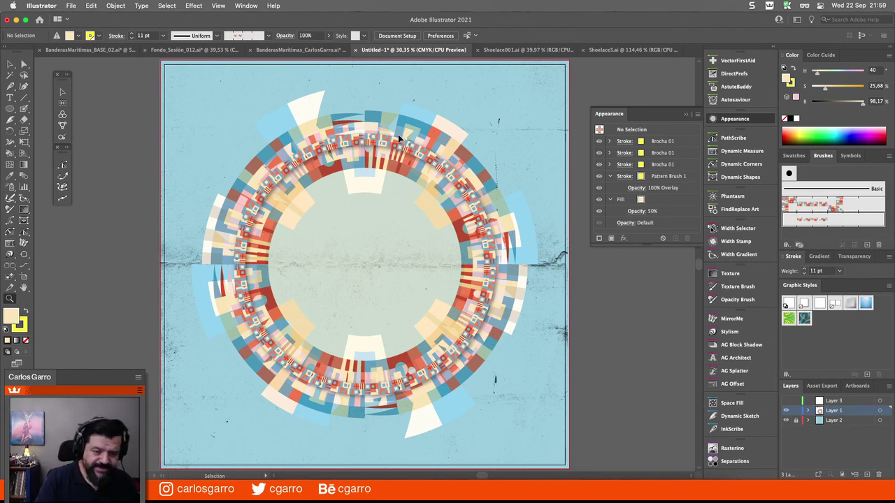
pyautogui.press('super+s')
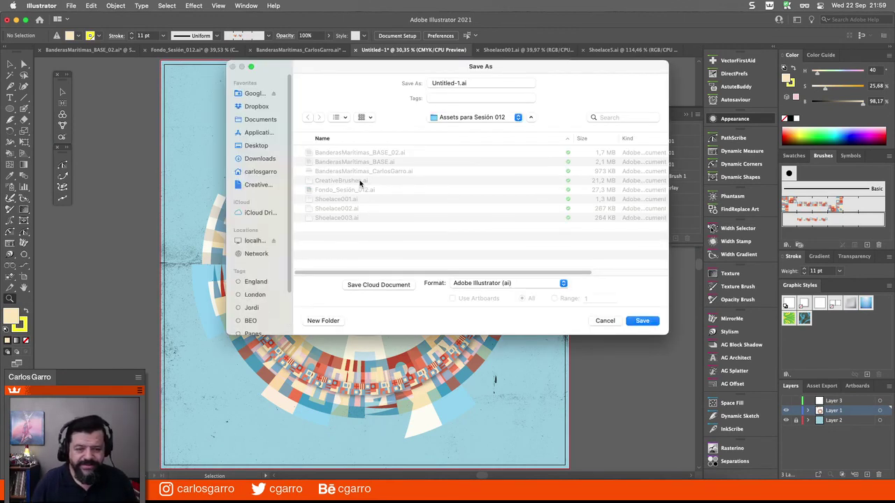
pyautogui.click(358, 180)
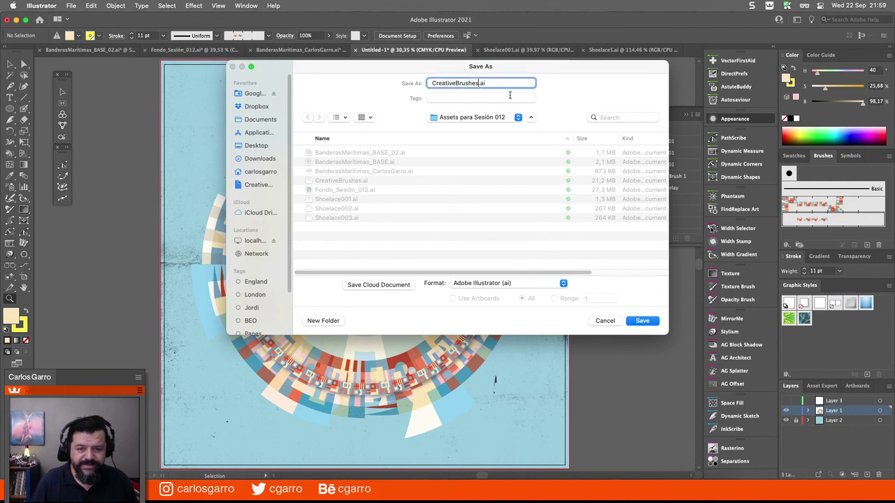
pyautogui.press('Up')
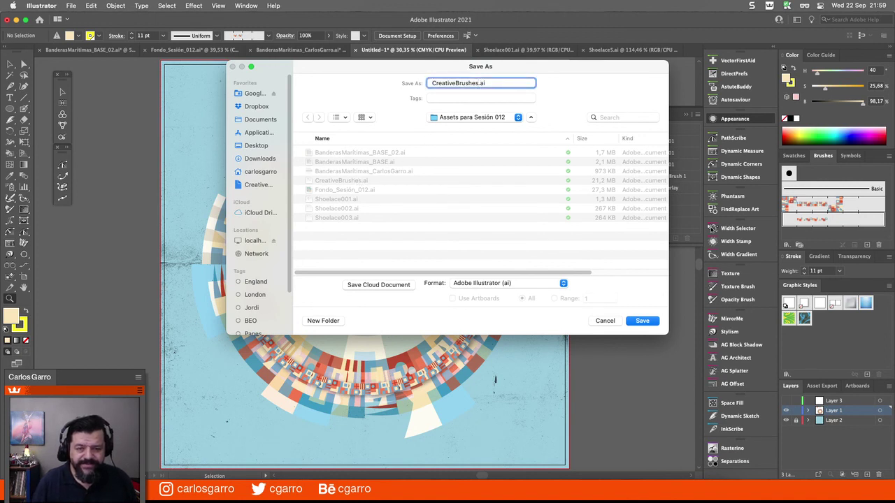
pyautogui.press('Down')
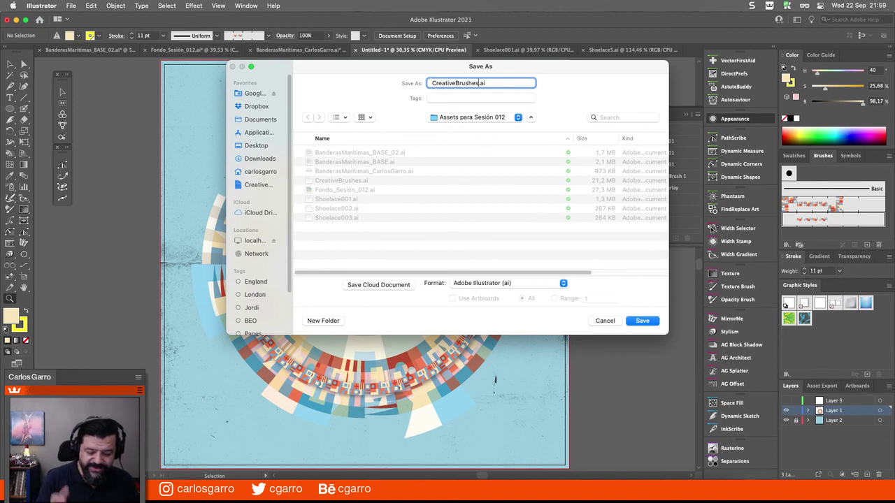
pyautogui.write('_')
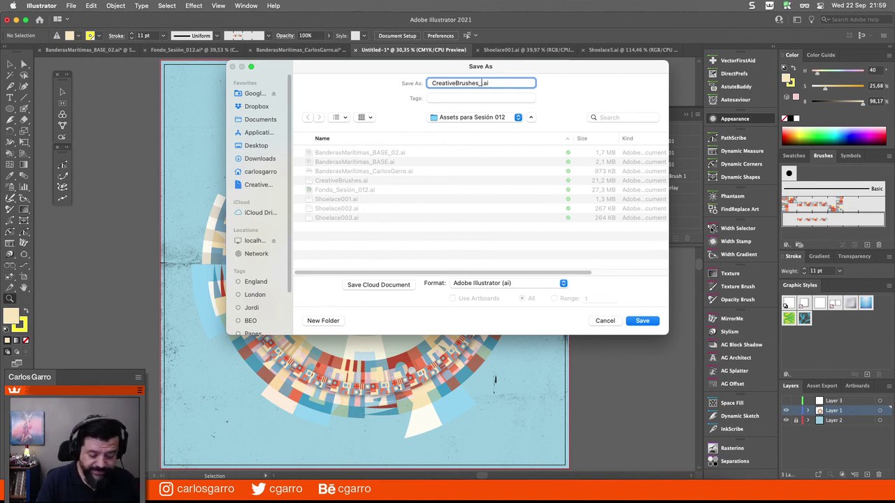
pyautogui.write('Sesi')
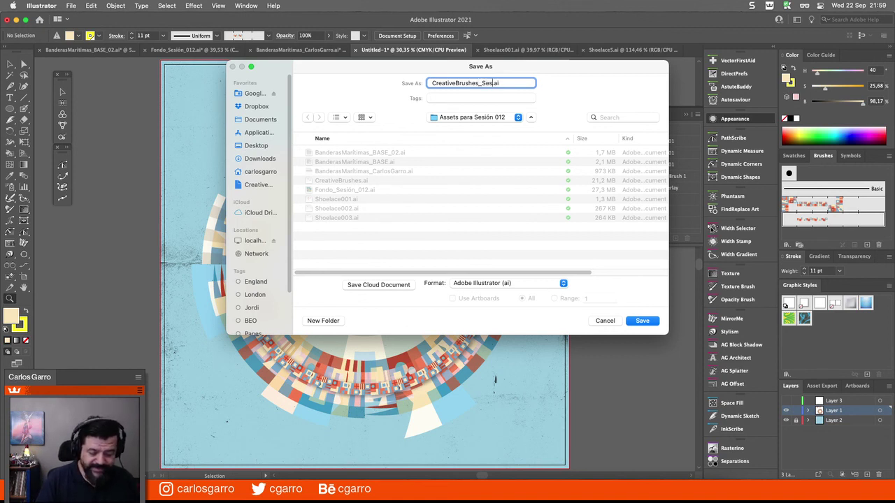
pyautogui.write('ón')
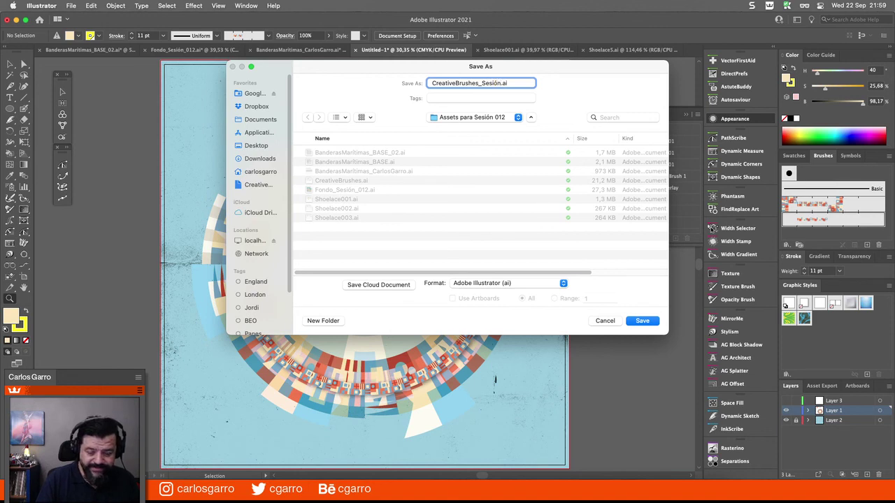
pyautogui.write('_012')
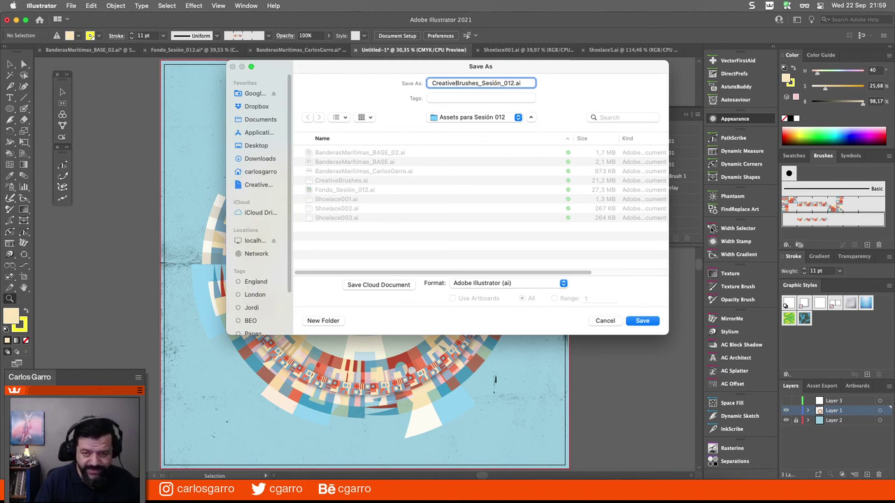
pyautogui.press('Return')
pyautogui.press('Return')
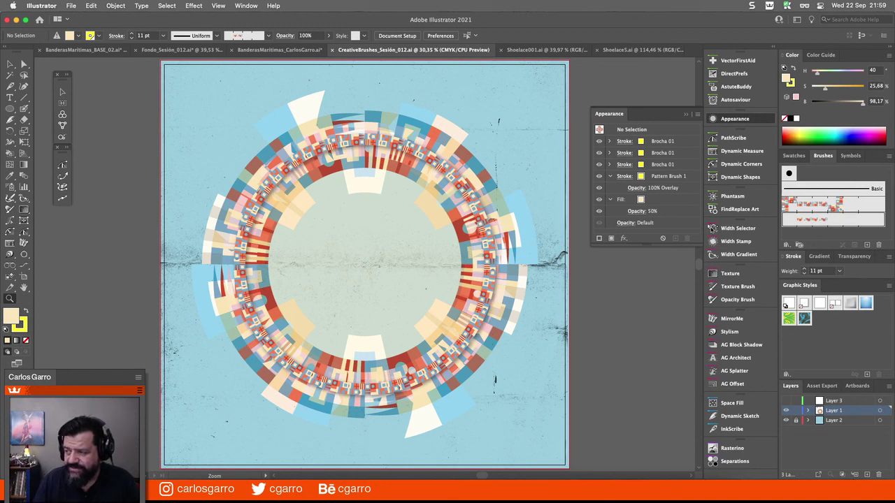
# Go to the maritime flags alphabet document and delete the two selected rows of flags above the artboard
pyautogui.click(246, 51)
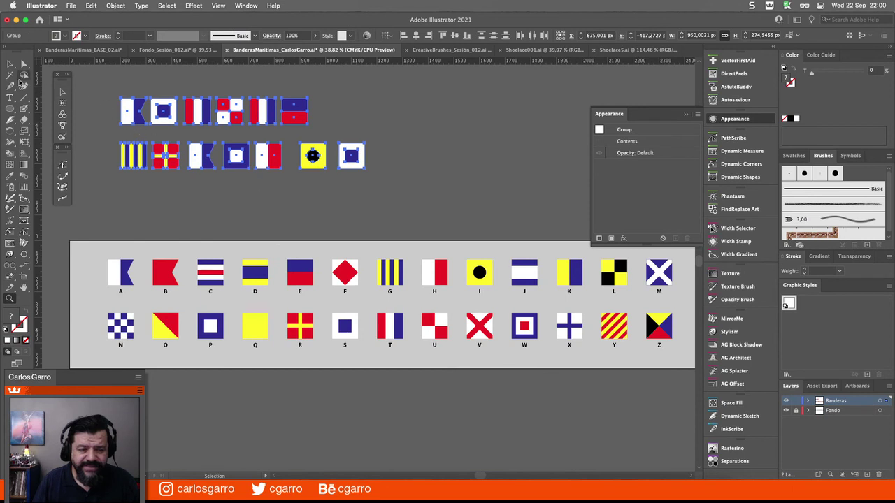
pyautogui.click(10, 64)
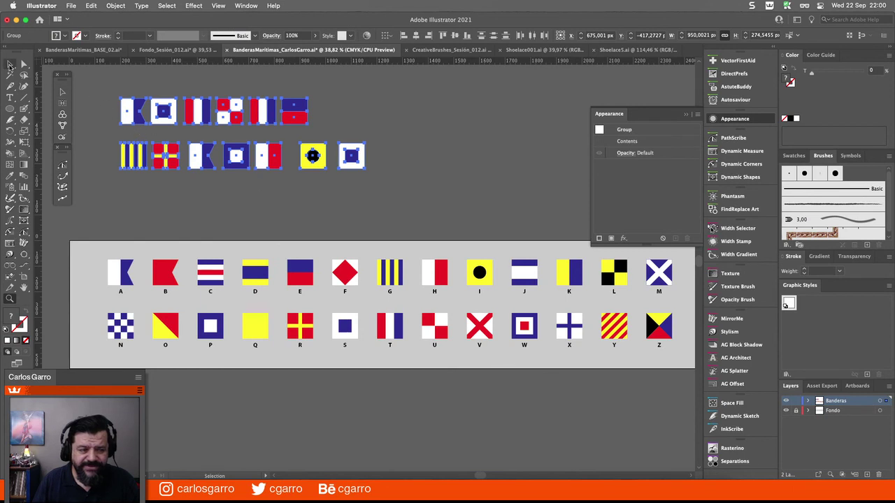
pyautogui.click(479, 219)
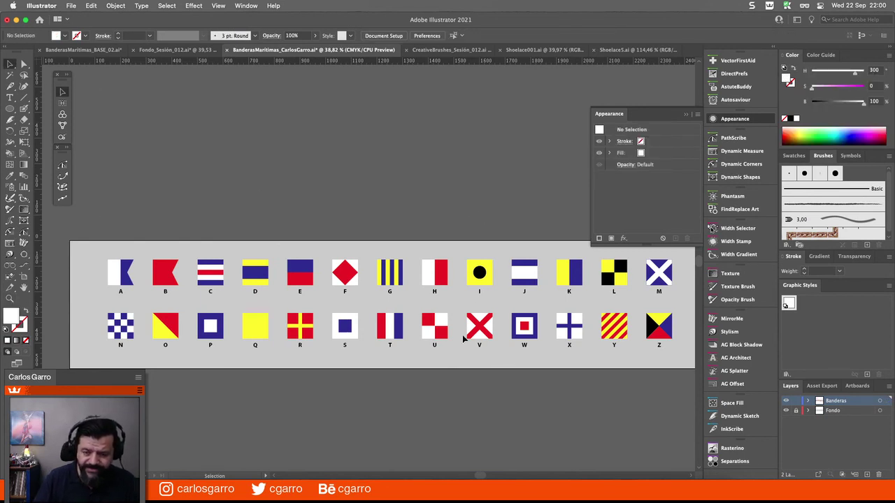
# Collapse the floating Appearance panel and leave none of the alphabet flags selected
pyautogui.click(446, 282)
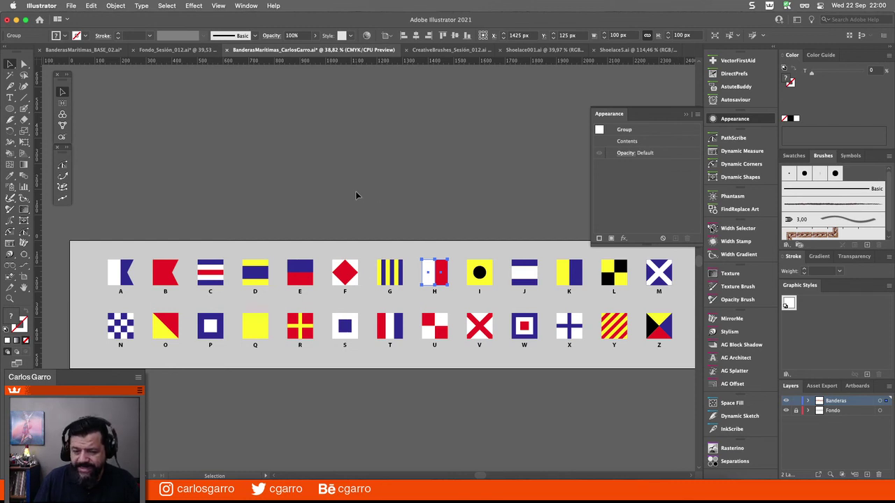
pyautogui.click(686, 114)
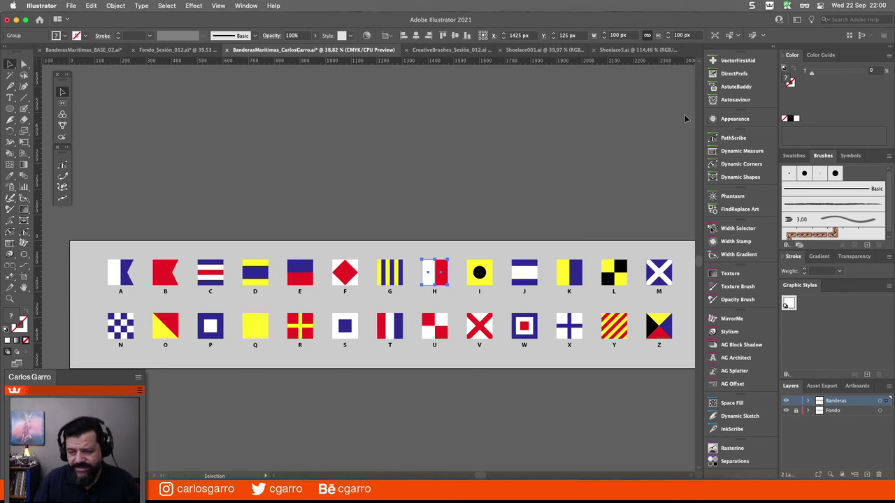
pyautogui.click(450, 187)
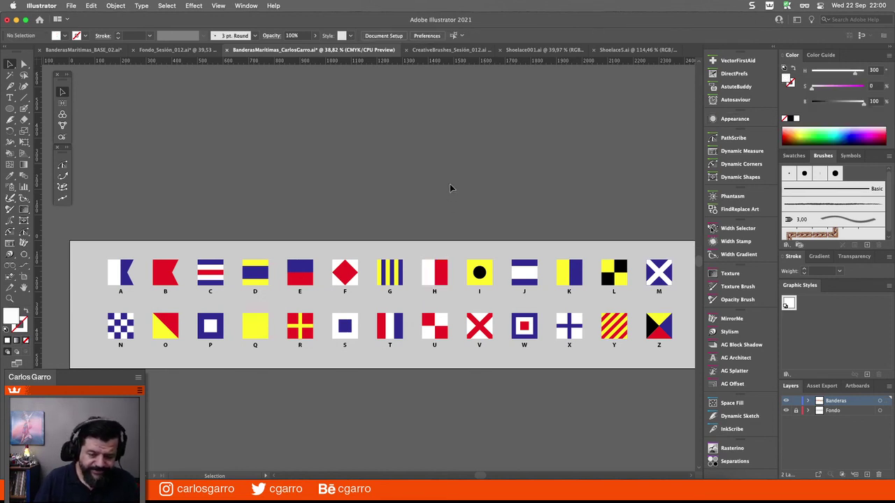